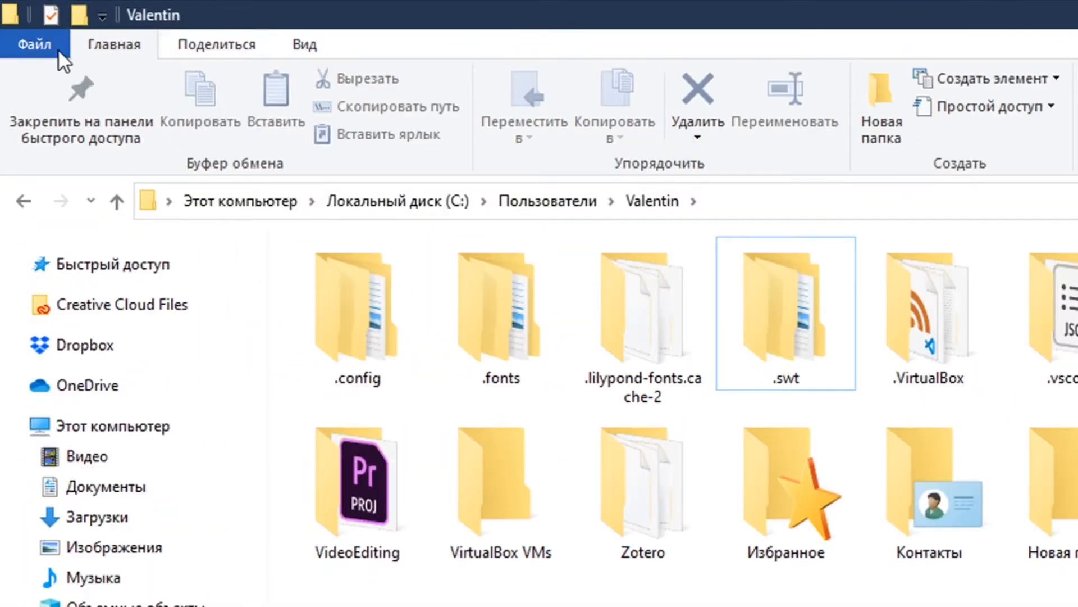
Launch Windows PowerShell from the current user's home folder and move its window clear of the folder's address path
{"action": "left_click", "coordinate": [58, 49]}
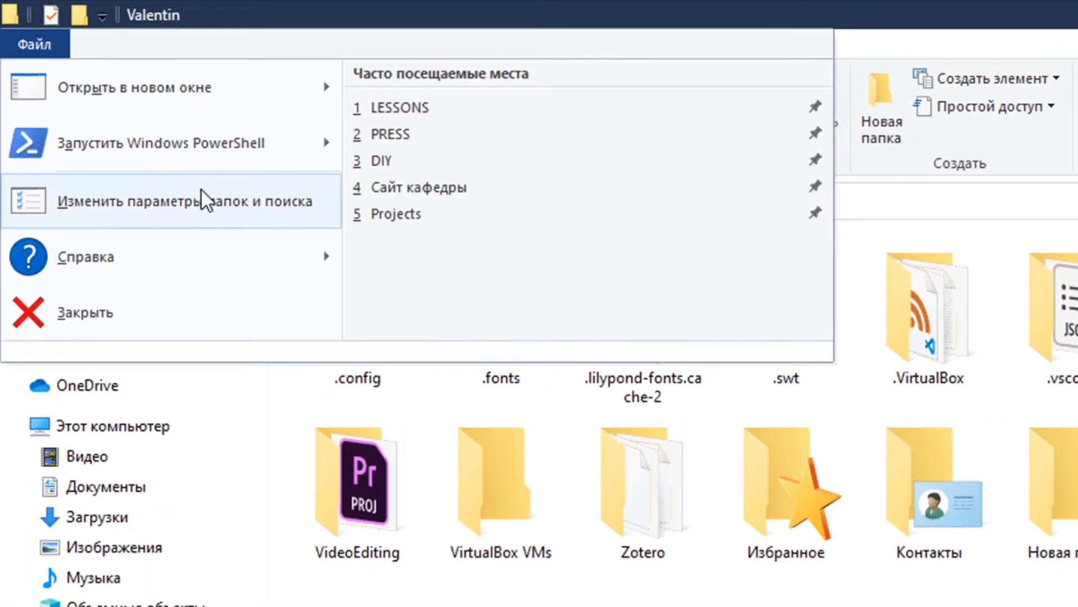
{"action": "mouse_move", "coordinate": [224, 153]}
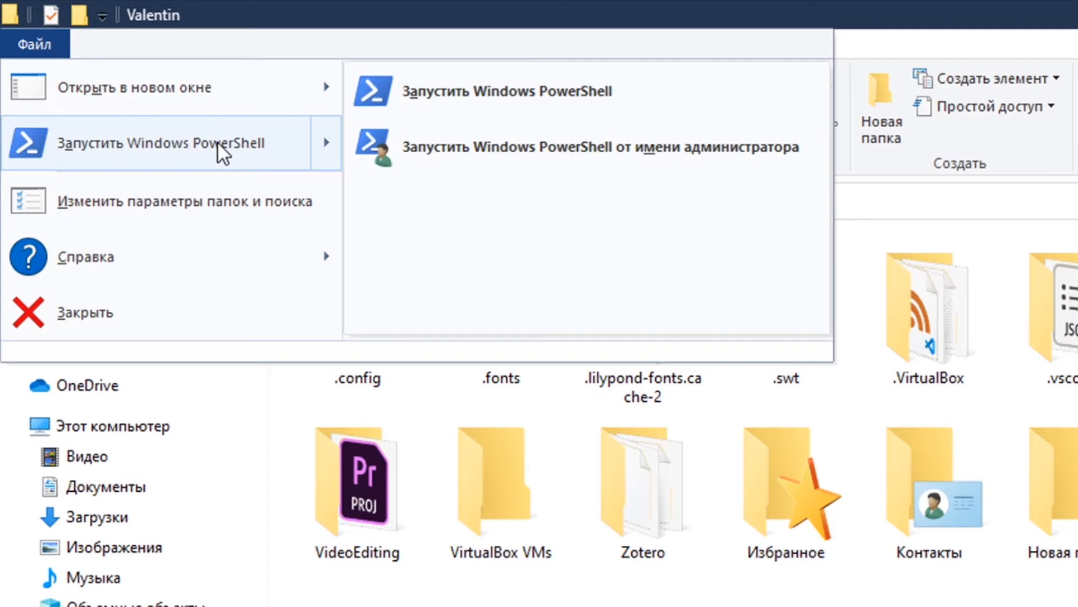
{"action": "left_click", "coordinate": [218, 143]}
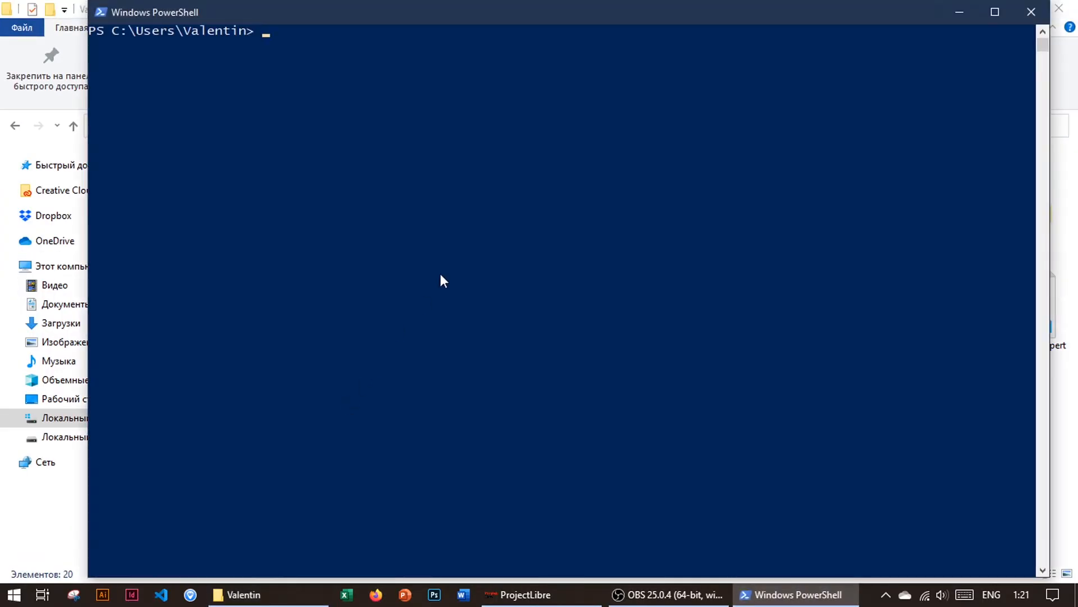
{"action": "left_click_drag", "start_coordinate": [513, 6], "coordinate": [544, 104]}
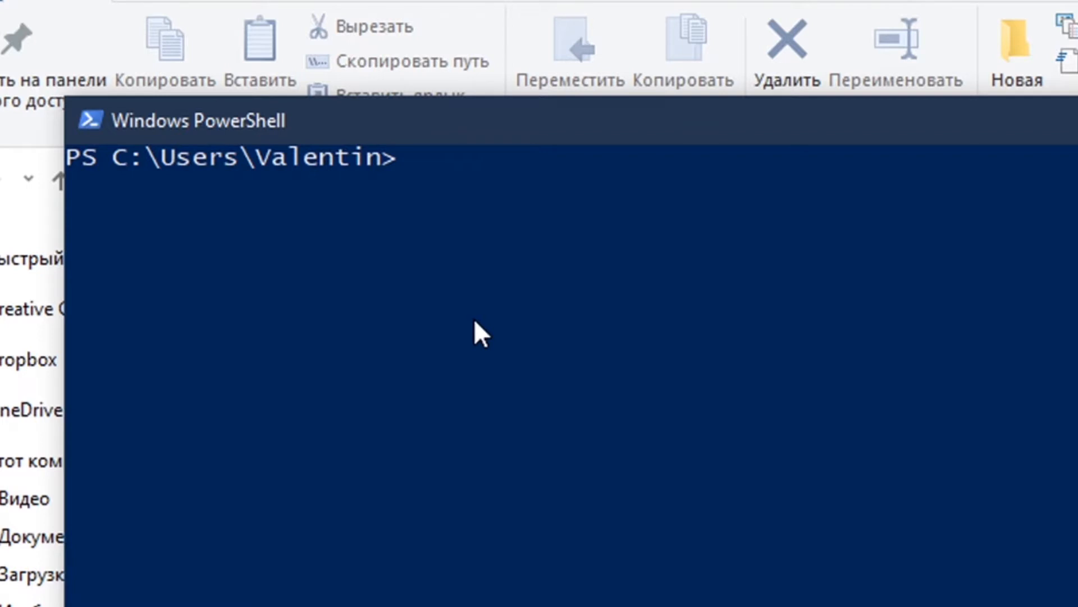
Create a directory named .projectlibre with mkdir in the user's home folder and close PowerShell
{"action": "type", "text": "mkdir"}
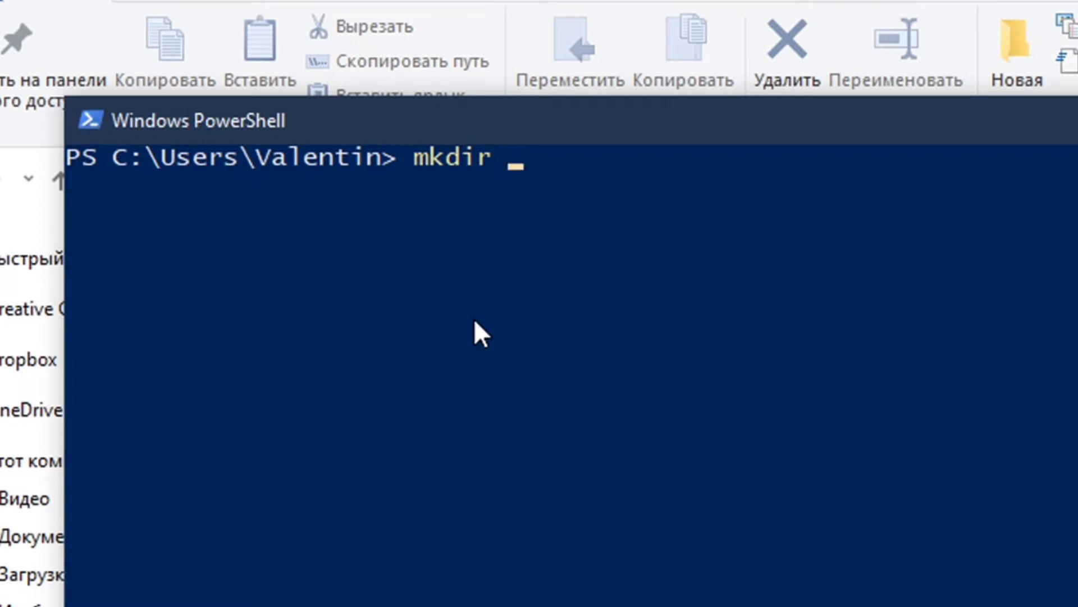
{"action": "type", "text": " .project"}
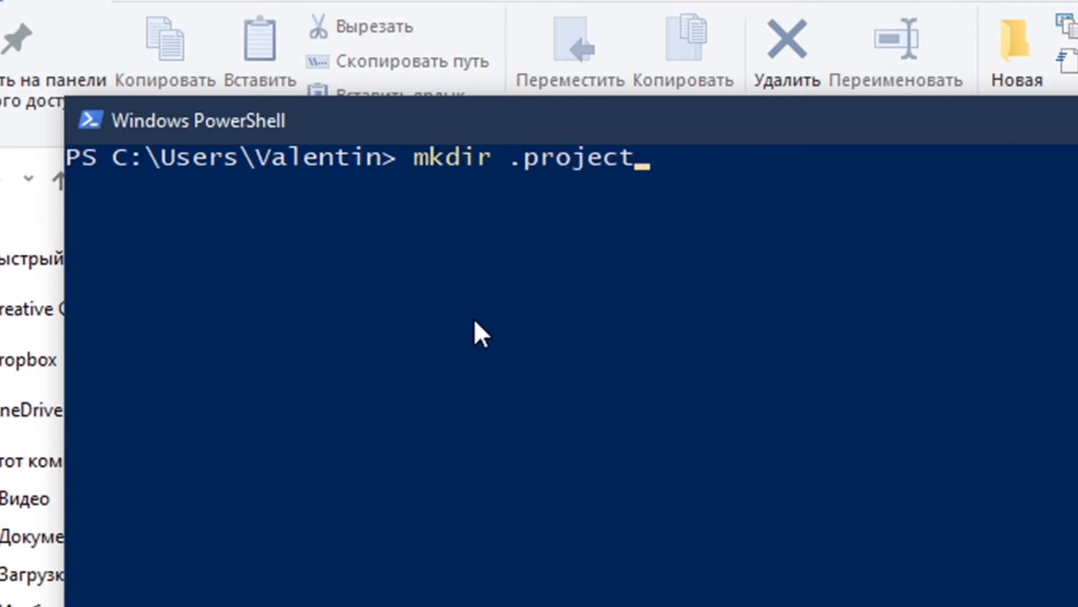
{"action": "type", "text": "libre"}
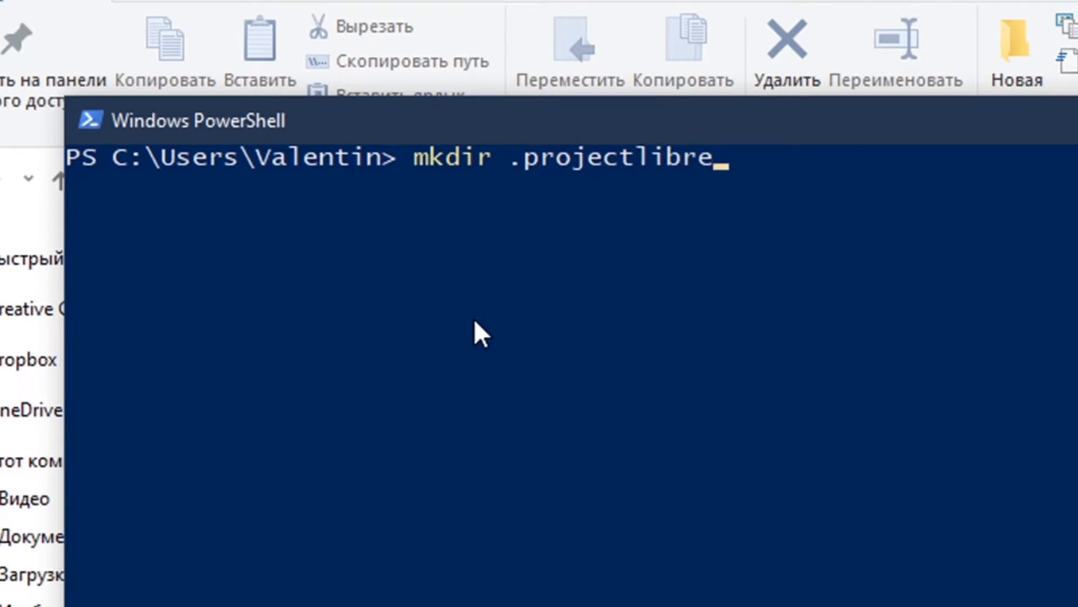
{"action": "key", "text": "Return"}
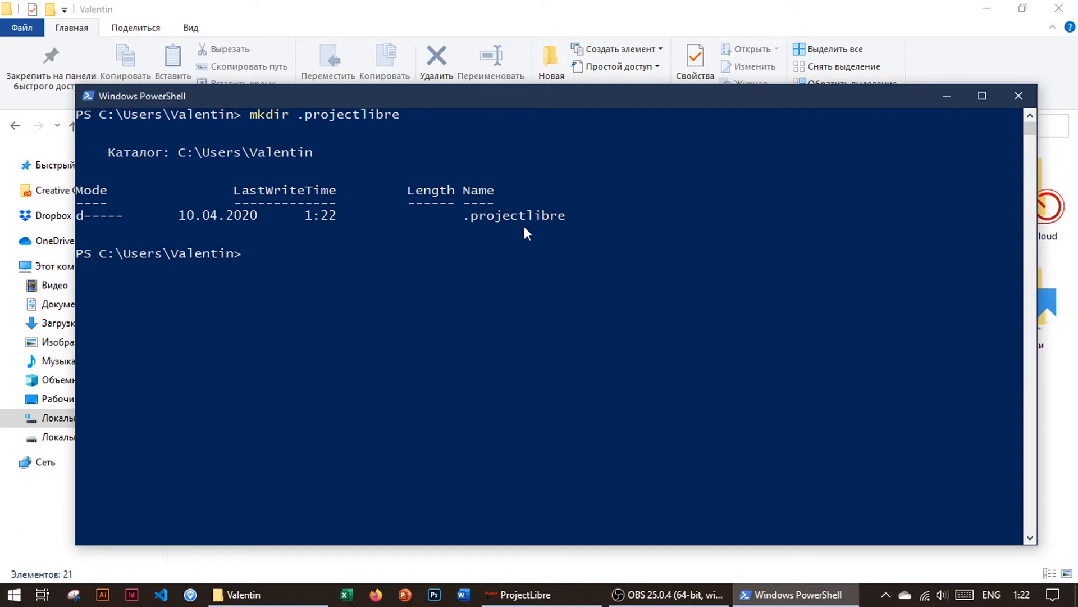
{"action": "left_click", "coordinate": [1006, 102]}
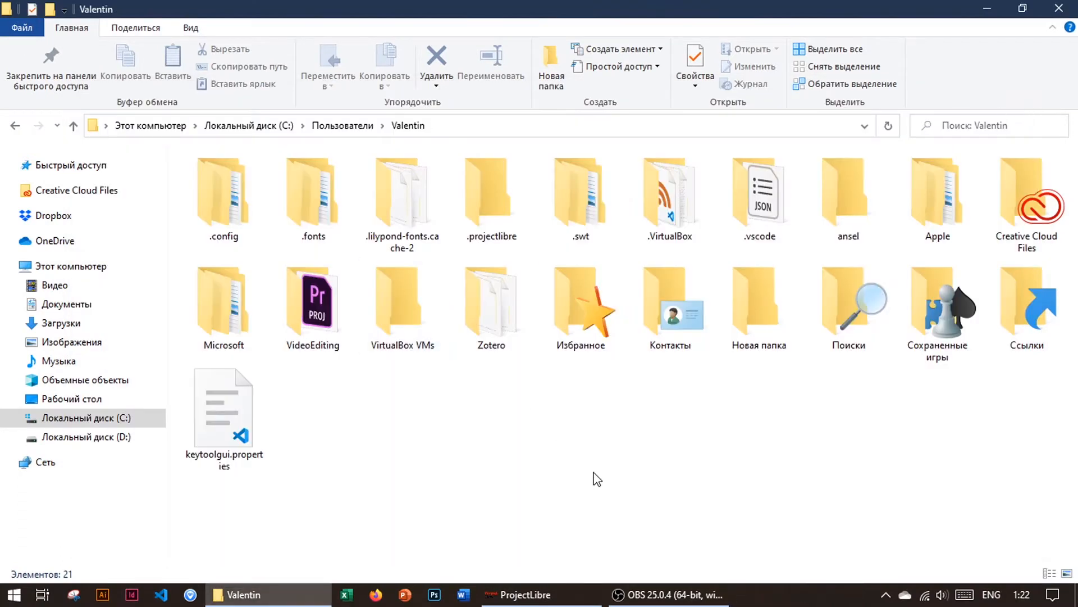
Create a new text document inside the .projectlibre folder
{"action": "double_click", "coordinate": [494, 210]}
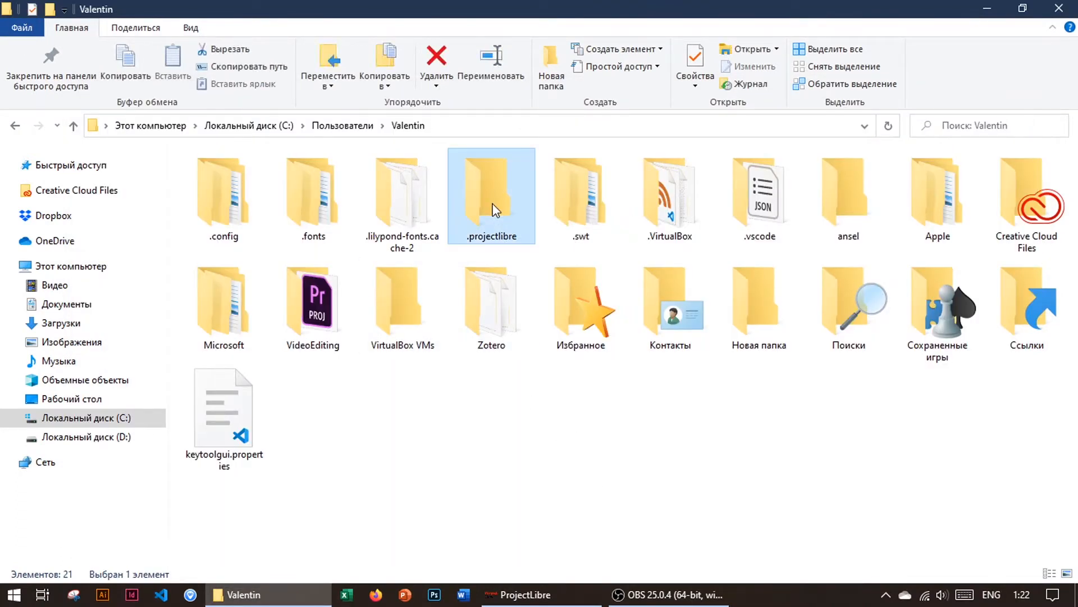
{"action": "right_click", "coordinate": [448, 270]}
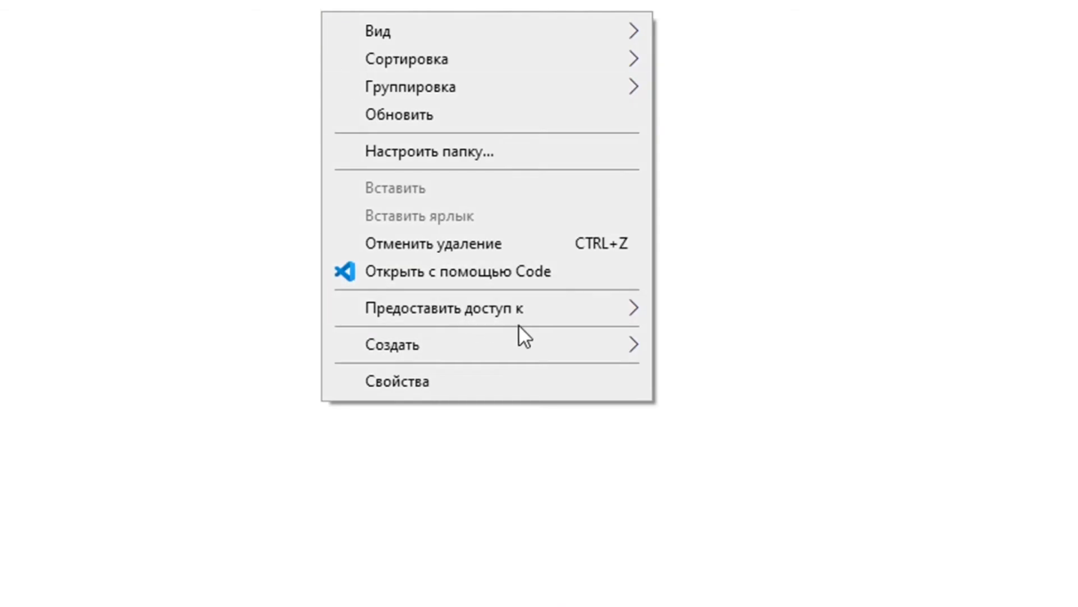
{"action": "mouse_move", "coordinate": [586, 351]}
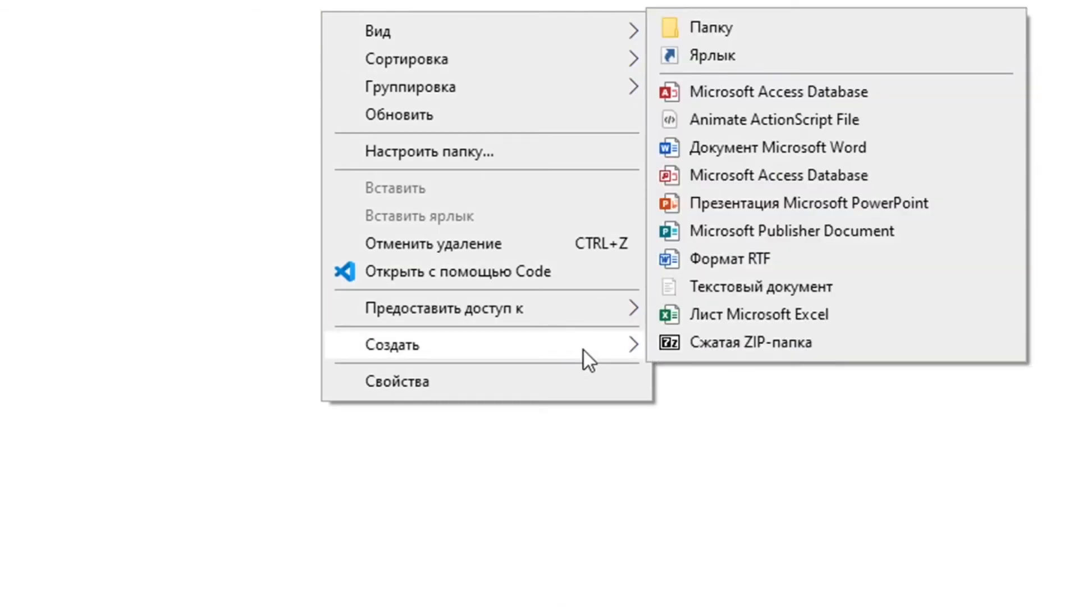
{"action": "left_click", "coordinate": [732, 287]}
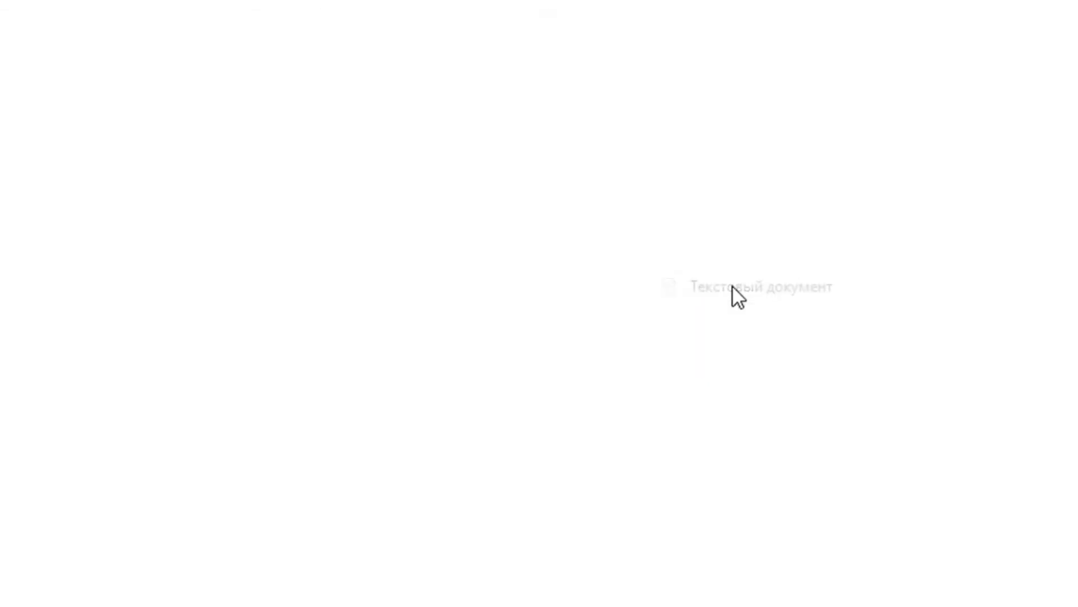
Name the new text file projectlibre.conf, replacing the .txt extension, and accept the extension change
{"action": "key", "text": "BackSpace"}
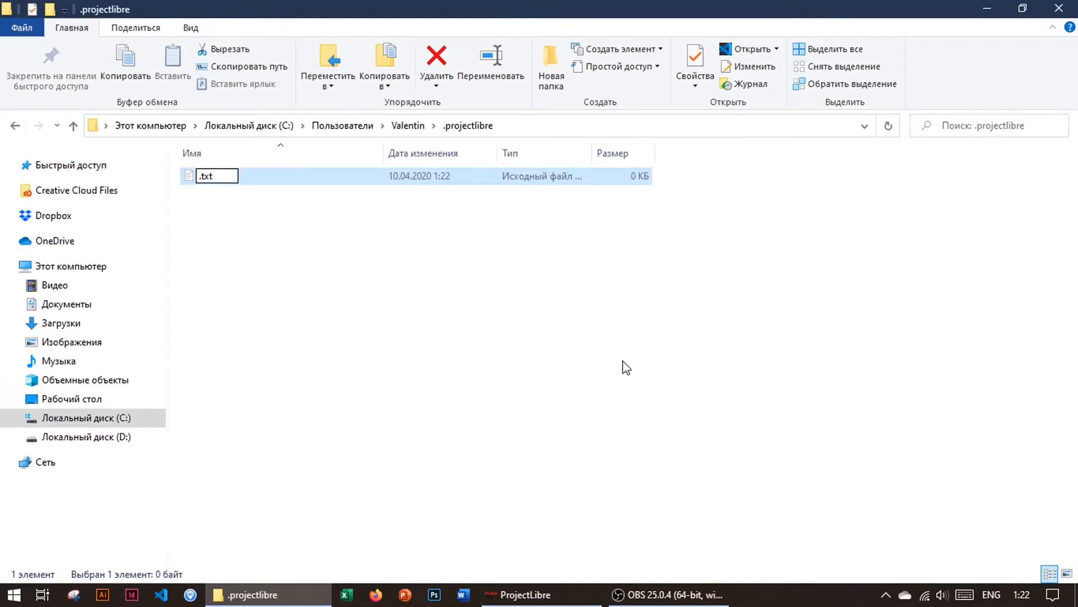
{"action": "key", "text": "Delete"}
{"action": "key", "text": "Delete"}
{"action": "key", "text": "Delete"}
{"action": "key", "text": "Delete"}
{"action": "type", "text": "project"}
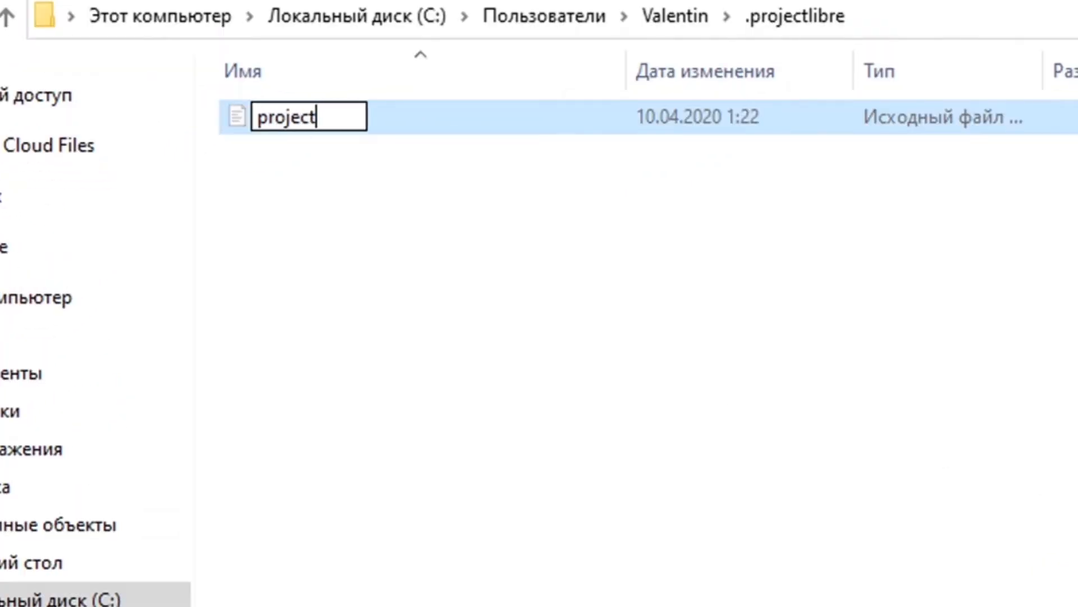
{"action": "type", "text": "libre."}
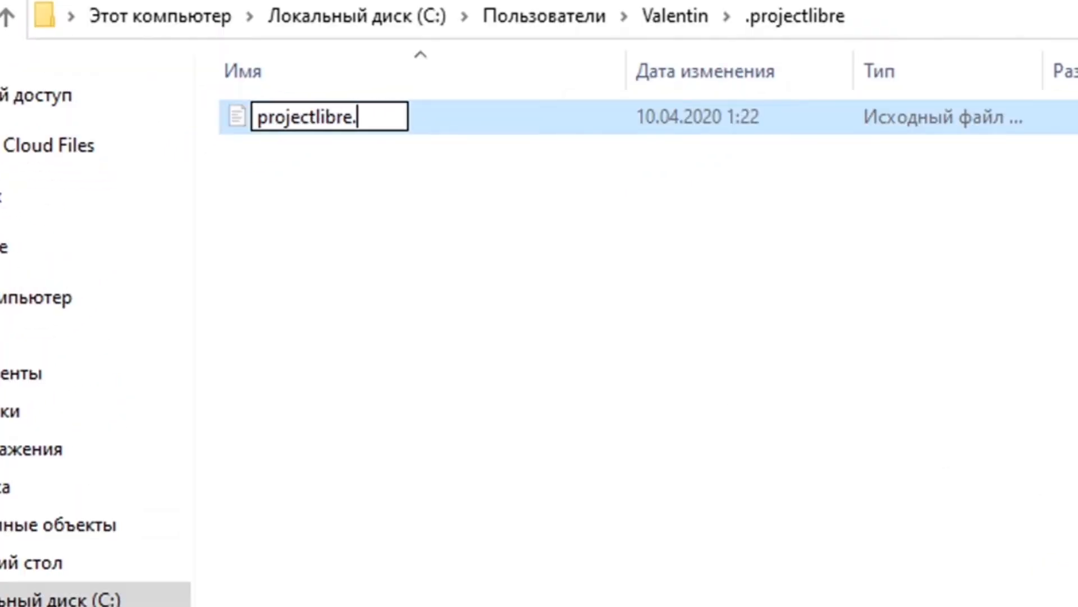
{"action": "type", "text": "cong"}
{"action": "key", "text": "BackSpace"}
{"action": "type", "text": "f"}
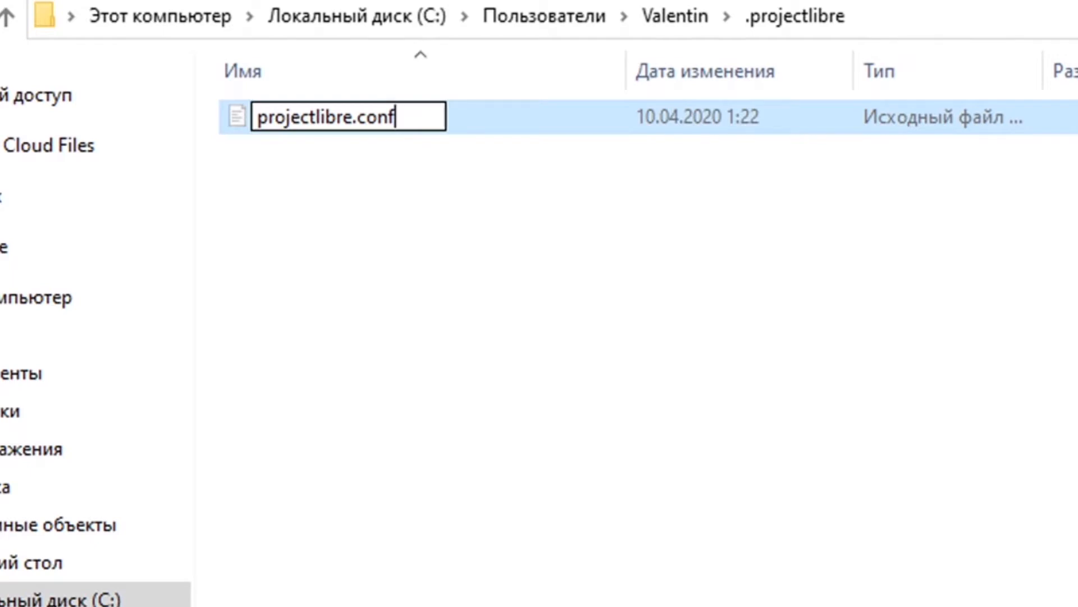
{"action": "key", "text": "Return"}
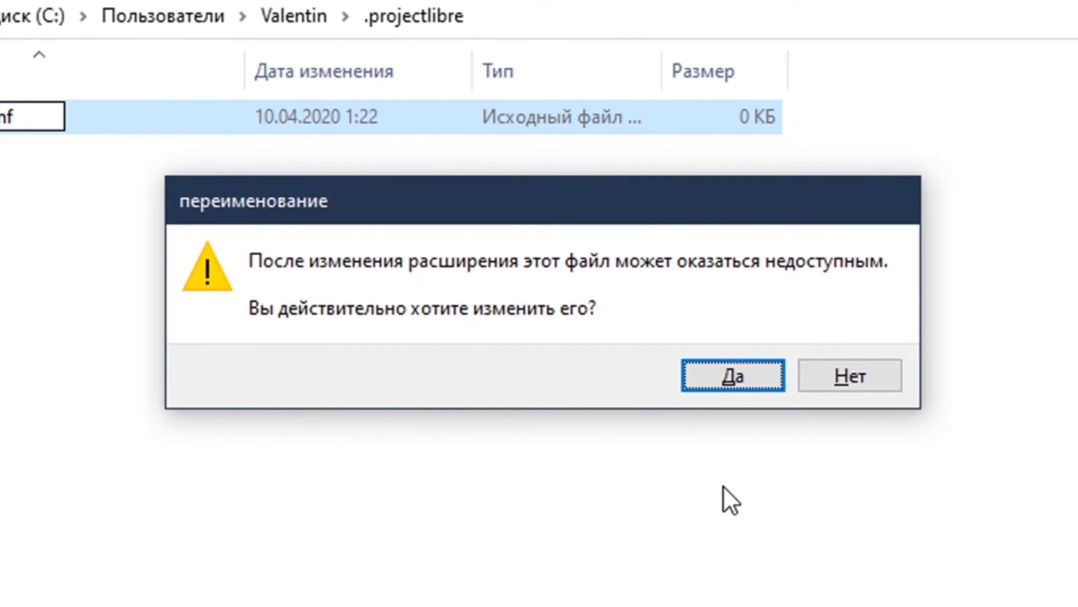
{"action": "key", "text": "Return"}
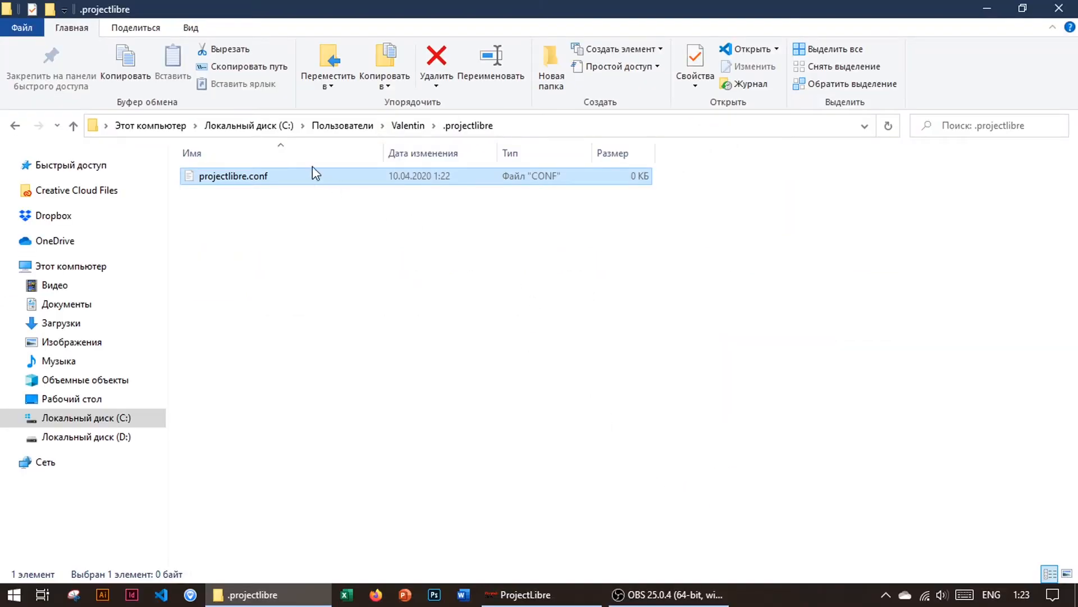
Open projectlibre.conf in VS Code, enter the line locale=en, save the file and close the editor
{"action": "right_click", "coordinate": [270, 178]}
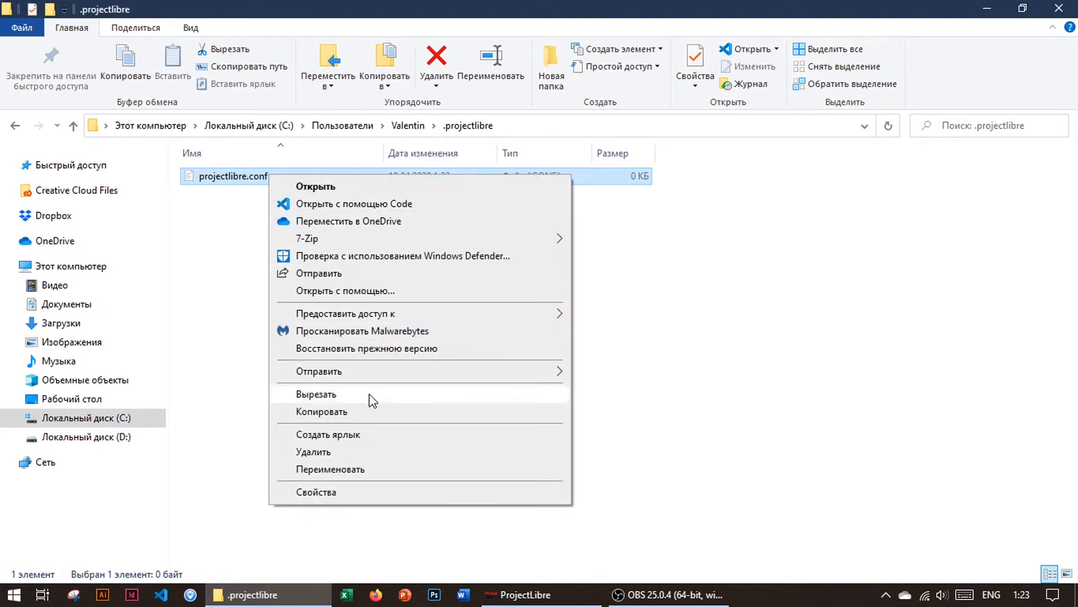
{"action": "left_click", "coordinate": [354, 207]}
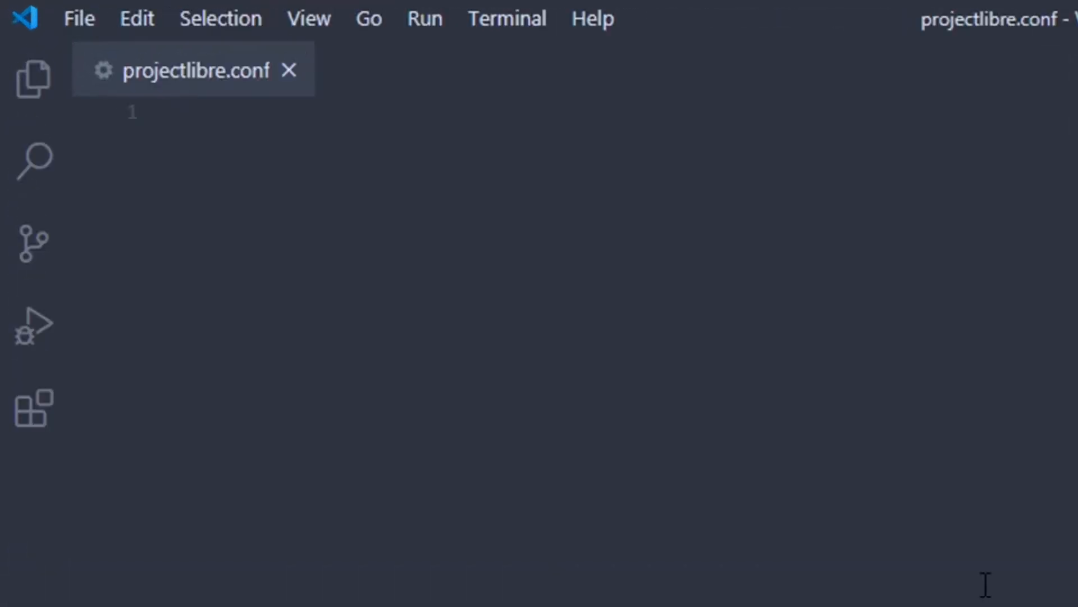
{"action": "type", "text": "1oc"}
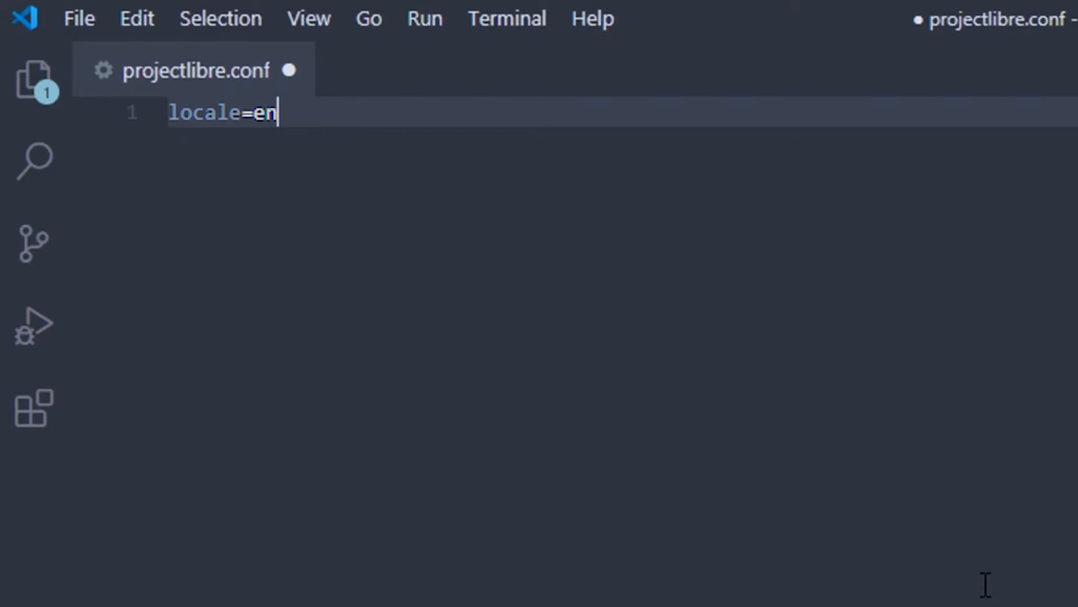
{"action": "key", "text": "ctrl+s"}
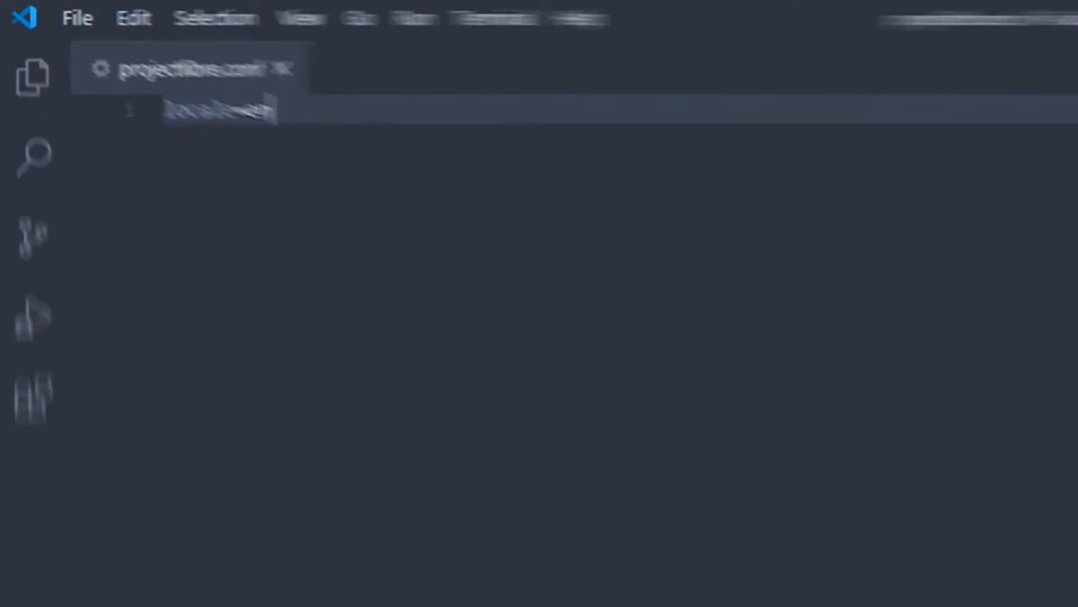
{"action": "left_click", "coordinate": [1046, 8]}
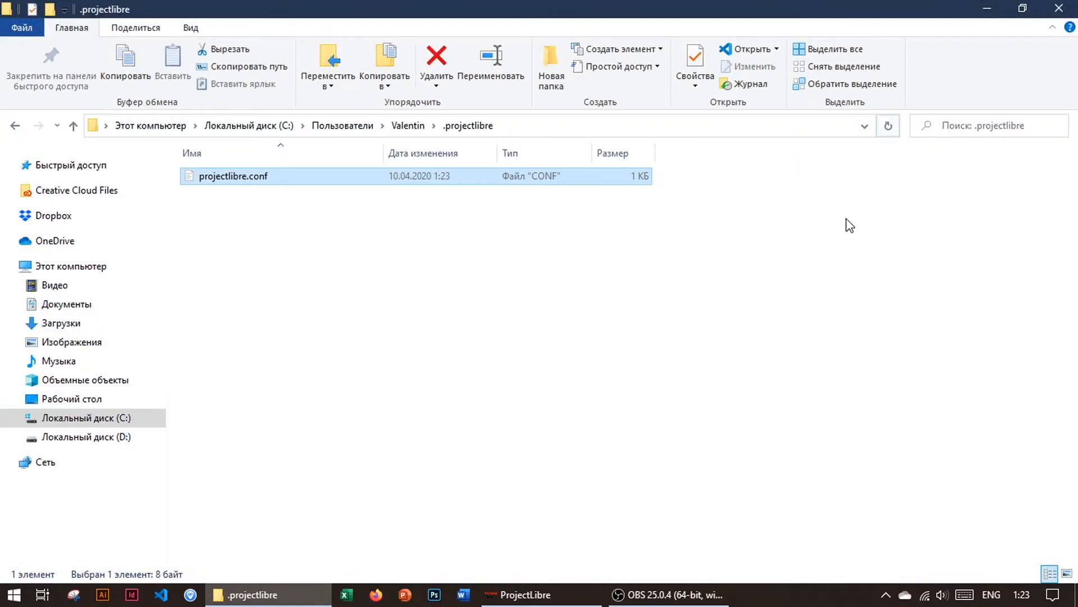
Switch to ProjectLibre and create a project named Development with the manager's name and start date 4/13/20
{"action": "left_click", "coordinate": [554, 595]}
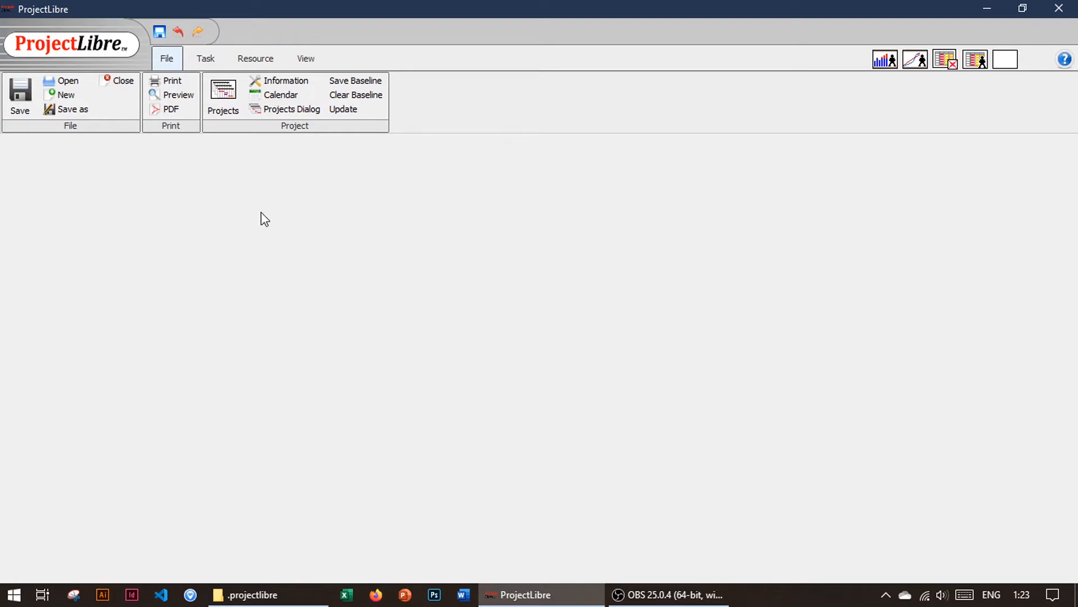
{"action": "left_click", "coordinate": [60, 95]}
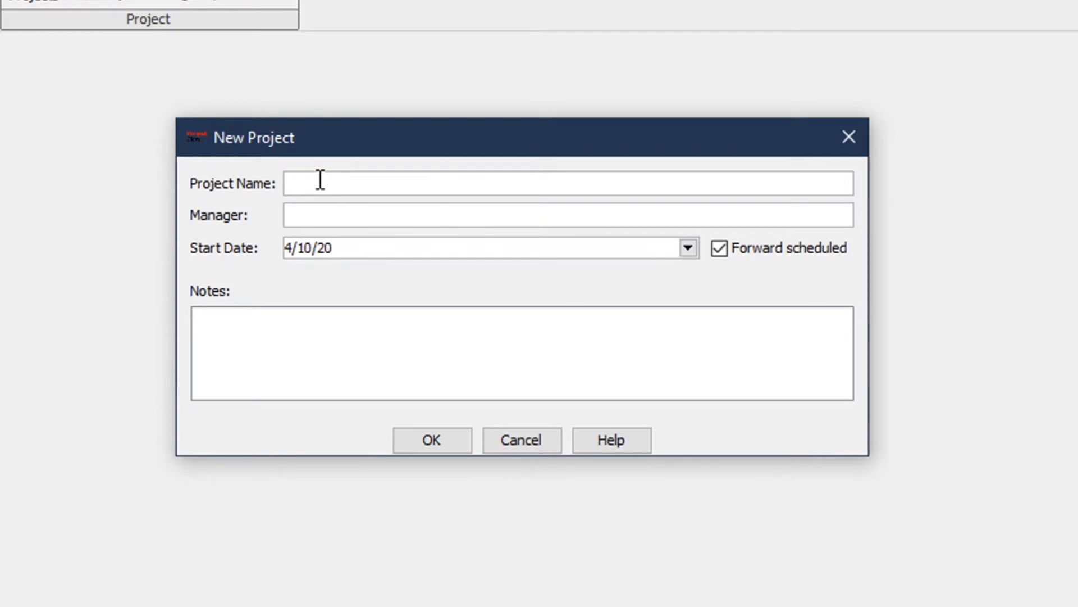
{"action": "type", "text": "Developmen"}
{"action": "type", "text": "Valentin"}
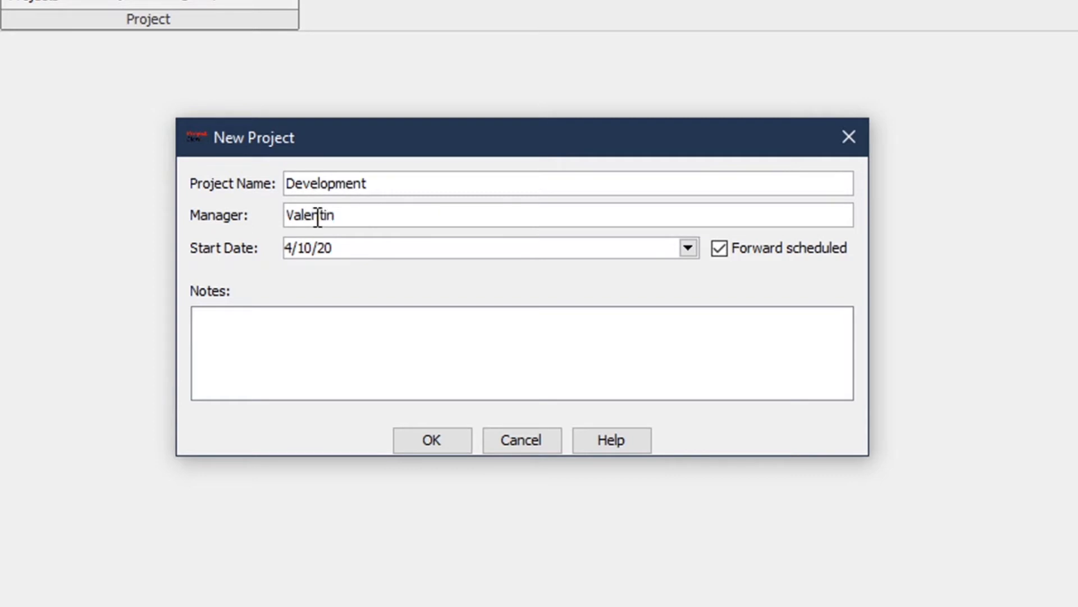
{"action": "left_click", "coordinate": [691, 254]}
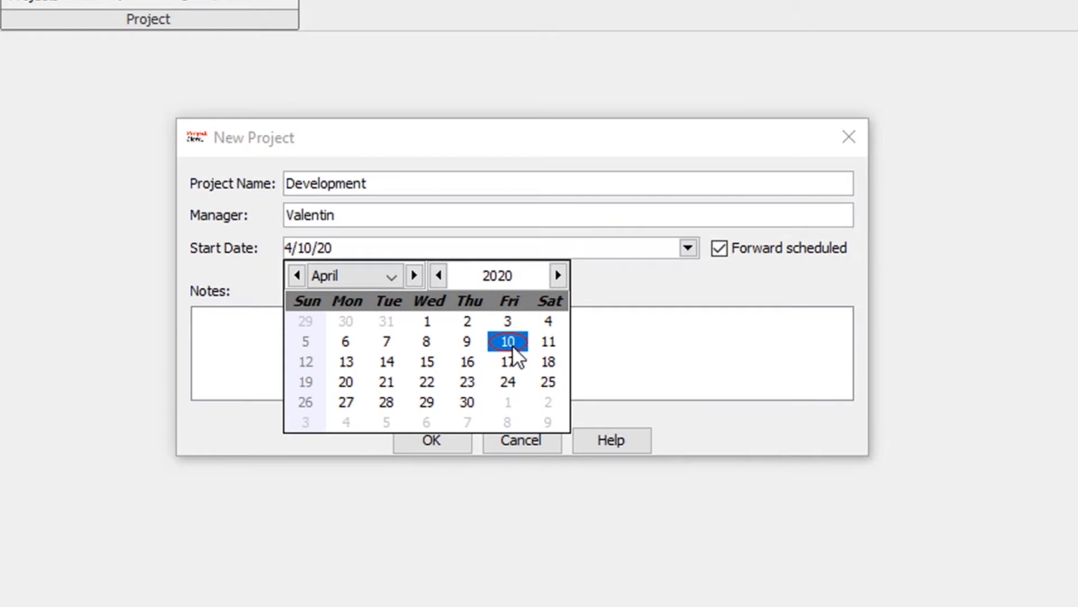
{"action": "left_click", "coordinate": [351, 362]}
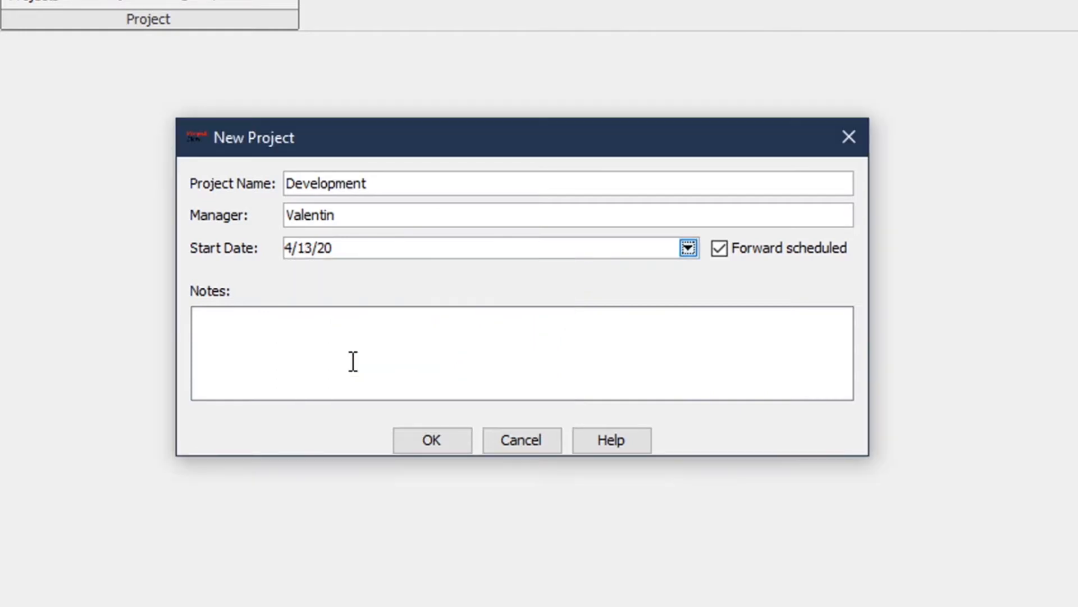
{"action": "left_click", "coordinate": [432, 441]}
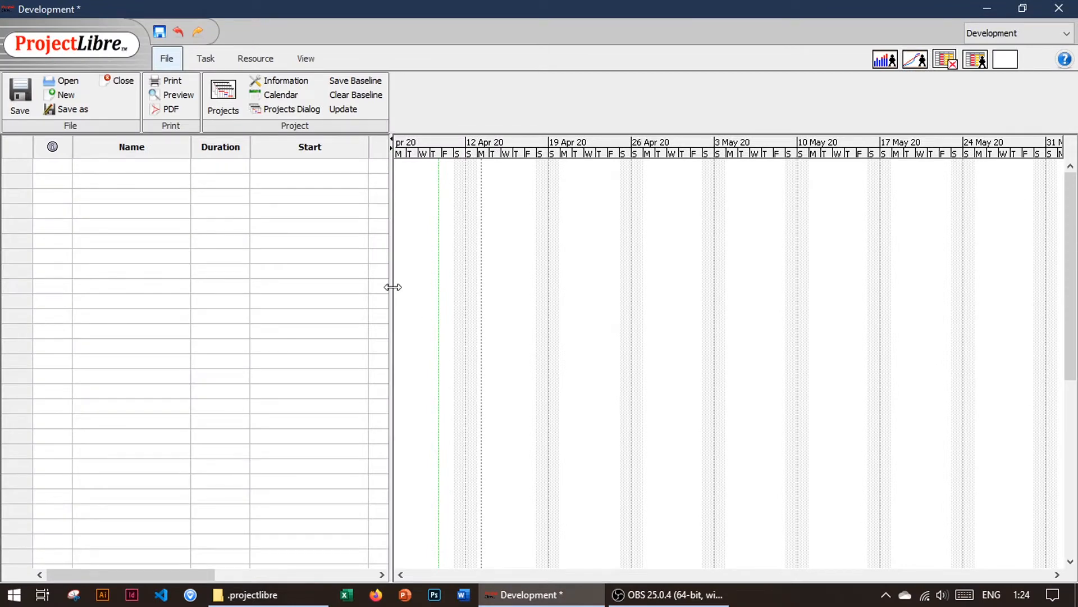
Widen the task table beside the Gantt chart and add the tasks Requirement analysis and Design
{"action": "left_click_drag", "start_coordinate": [392, 286], "coordinate": [538, 334]}
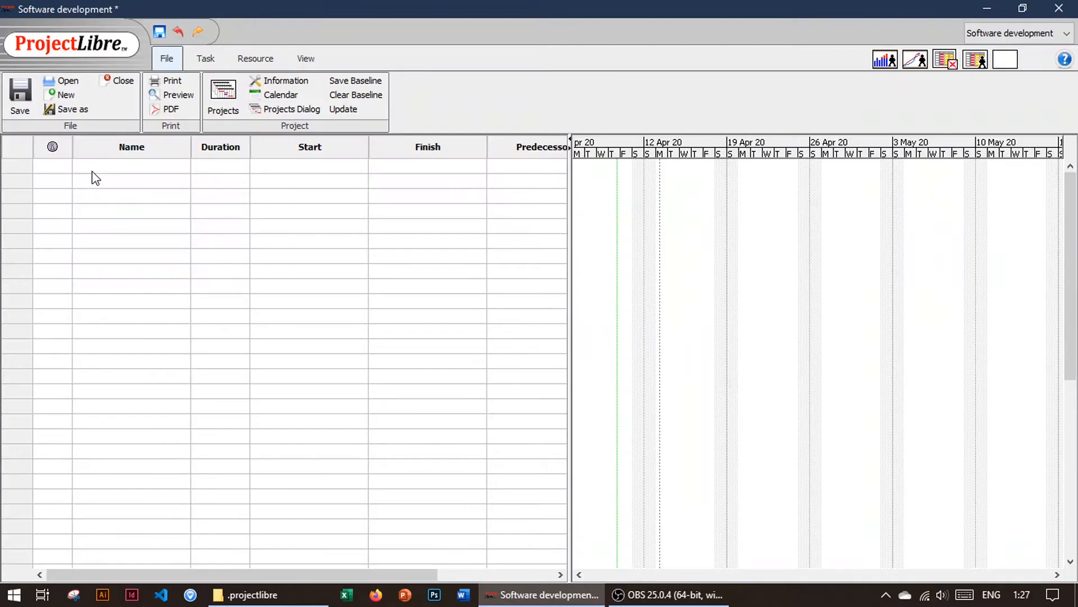
{"action": "double_click", "coordinate": [99, 166]}
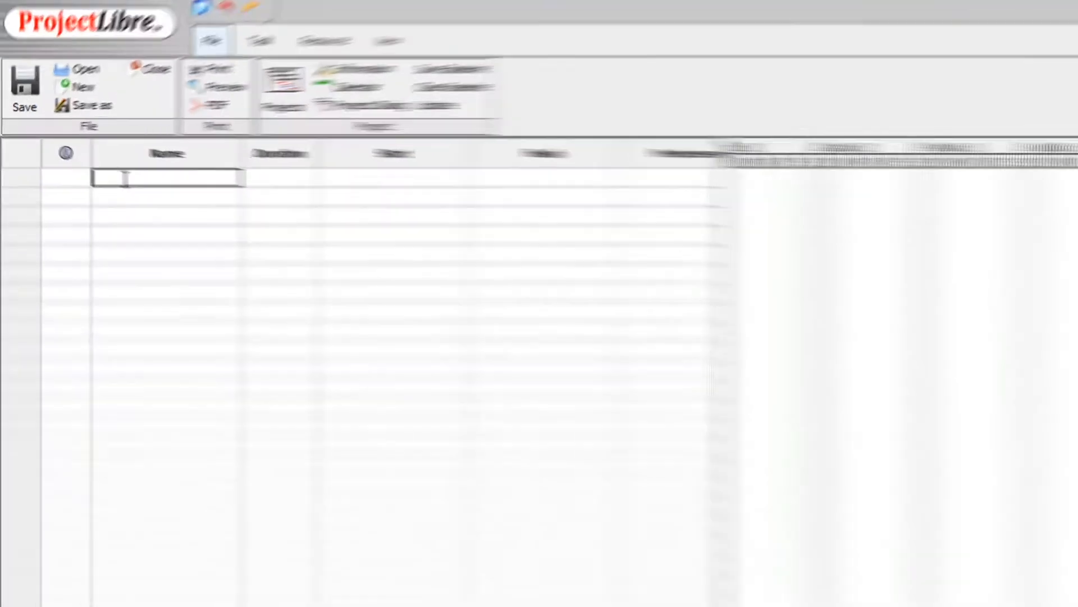
{"action": "type", "text": "Requirement "}
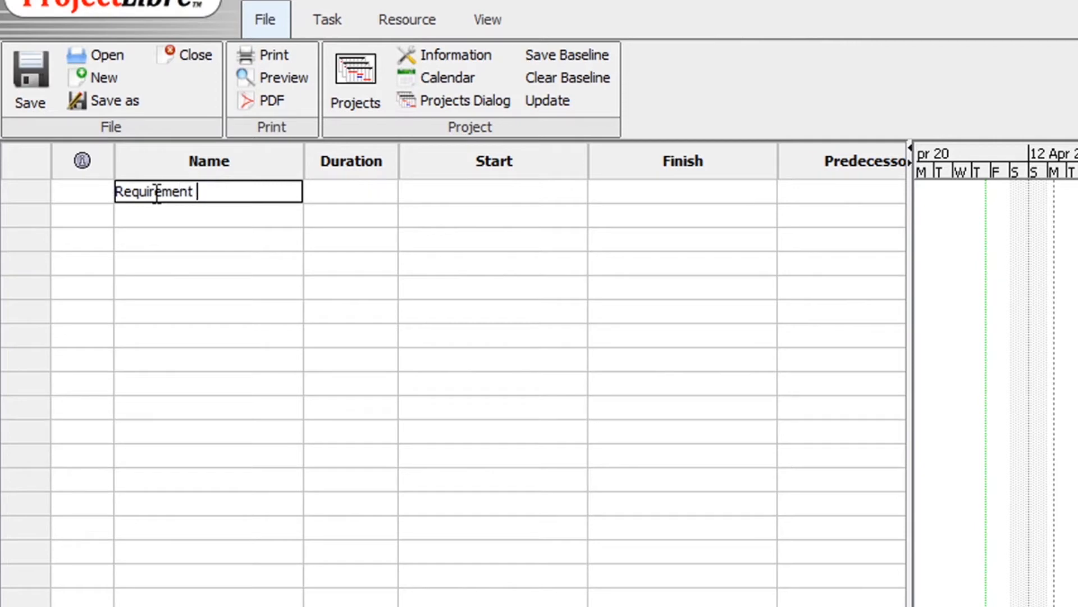
{"action": "type", "text": "analysis"}
{"action": "key", "text": "Return"}
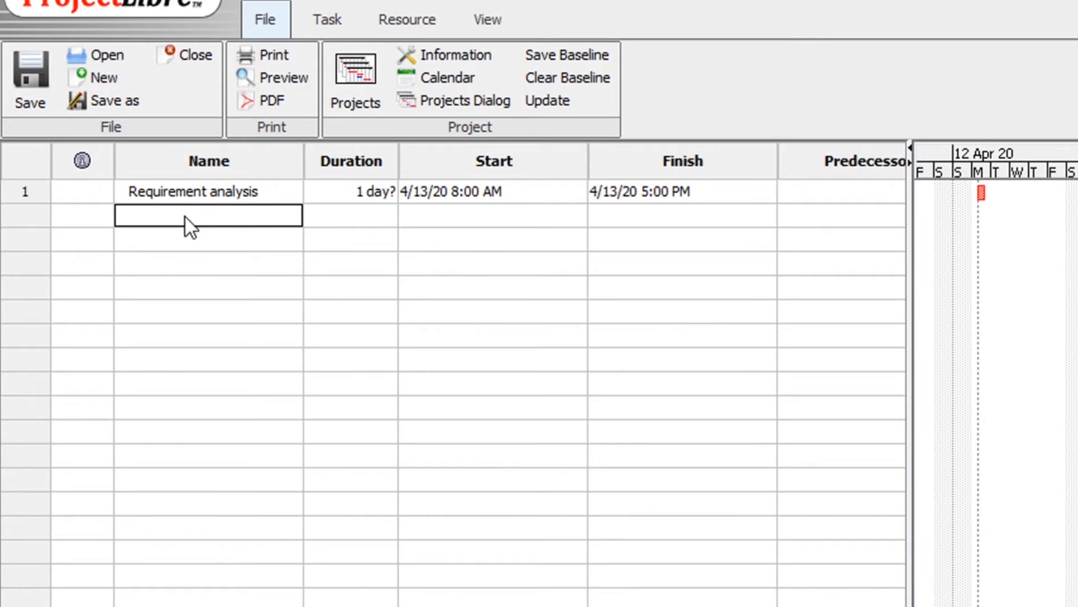
{"action": "type", "text": "Design"}
{"action": "key", "text": "Return"}
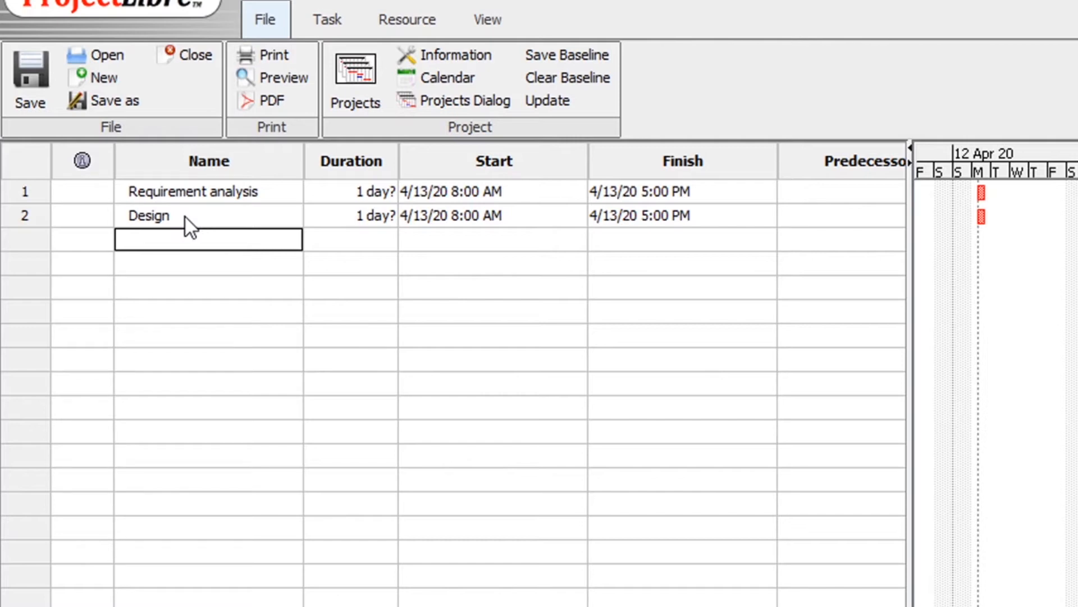
Add the tasks Implementation, Testing and Deployment below Design
{"action": "type", "text": "Implementation"}
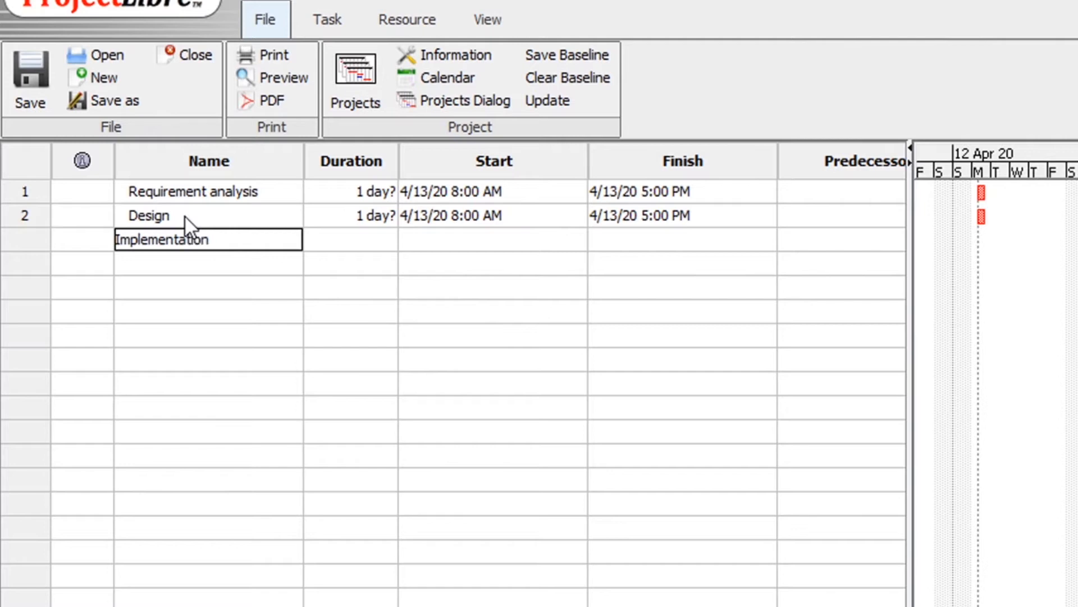
{"action": "key", "text": "Return"}
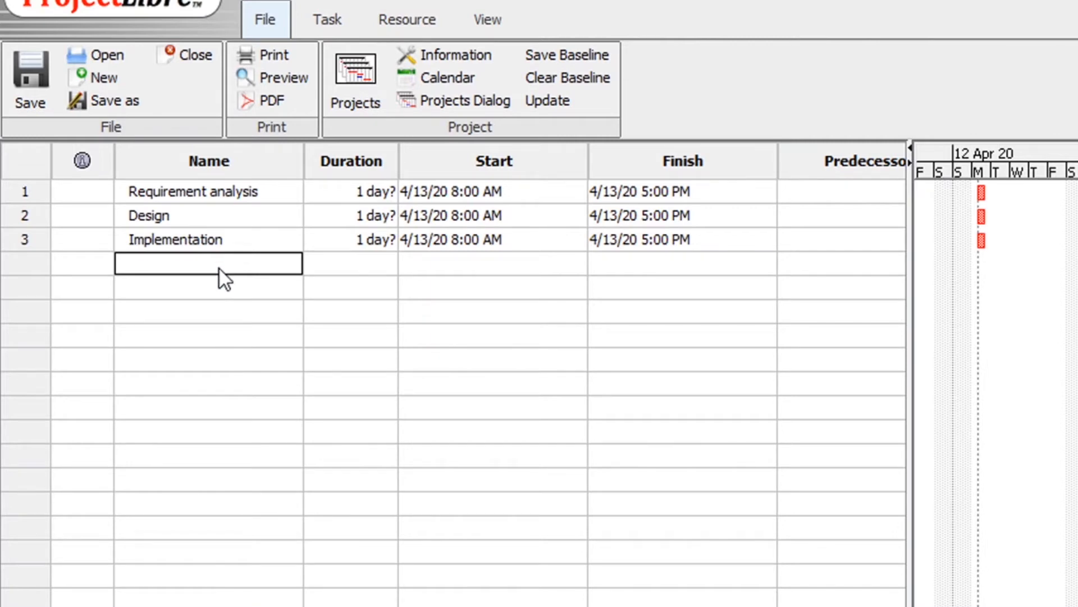
{"action": "type", "text": "Testing"}
{"action": "key", "text": "Return"}
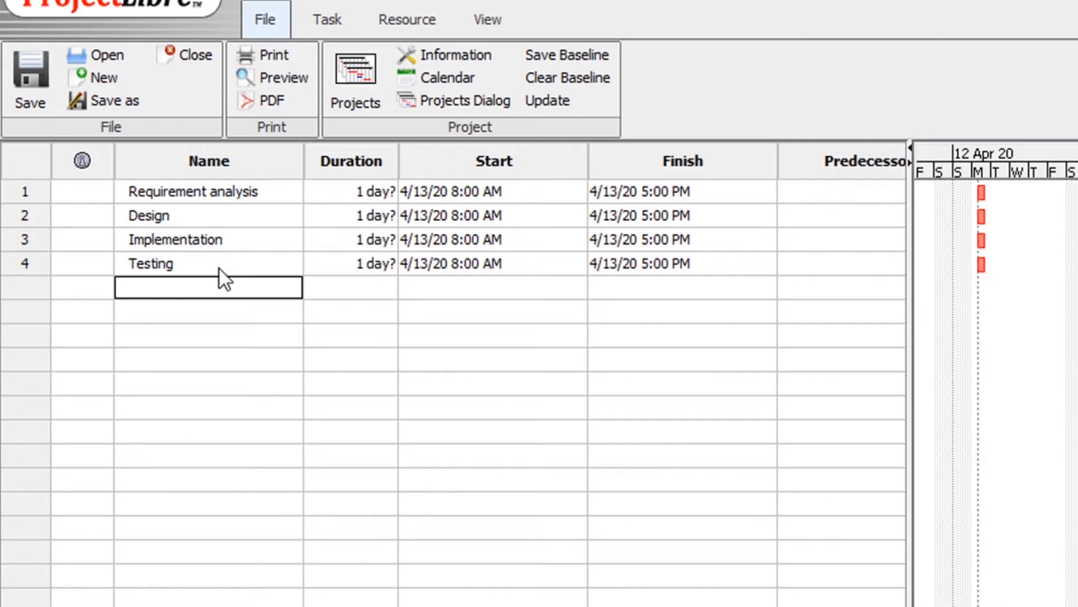
{"action": "type", "text": "Deployment"}
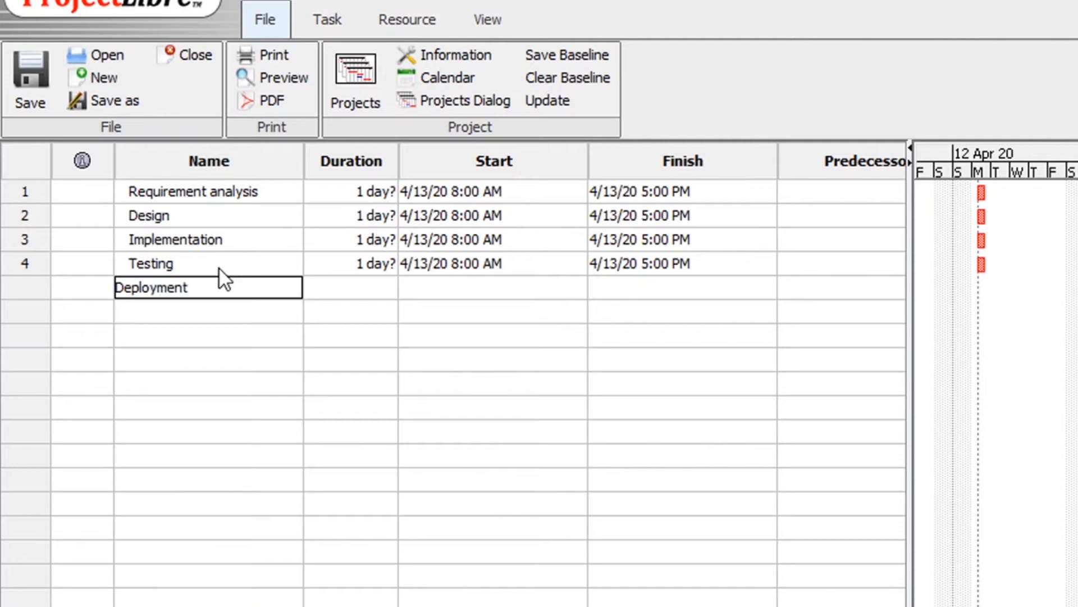
{"action": "key", "text": "Return"}
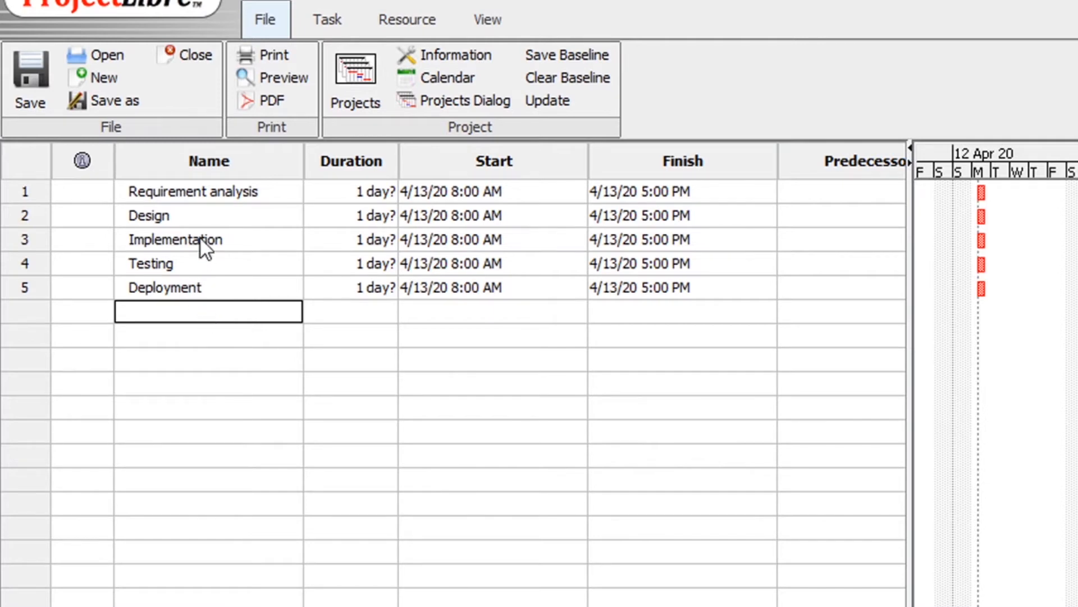
Insert a blank row above the Design task
{"action": "double_click", "coordinate": [185, 213]}
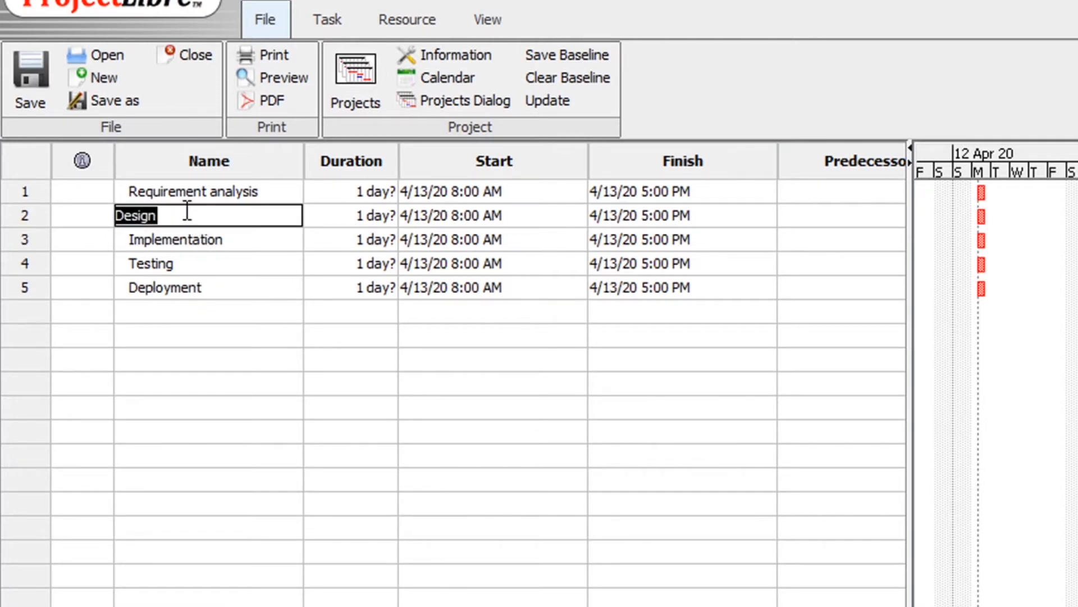
{"action": "left_click", "coordinate": [32, 216]}
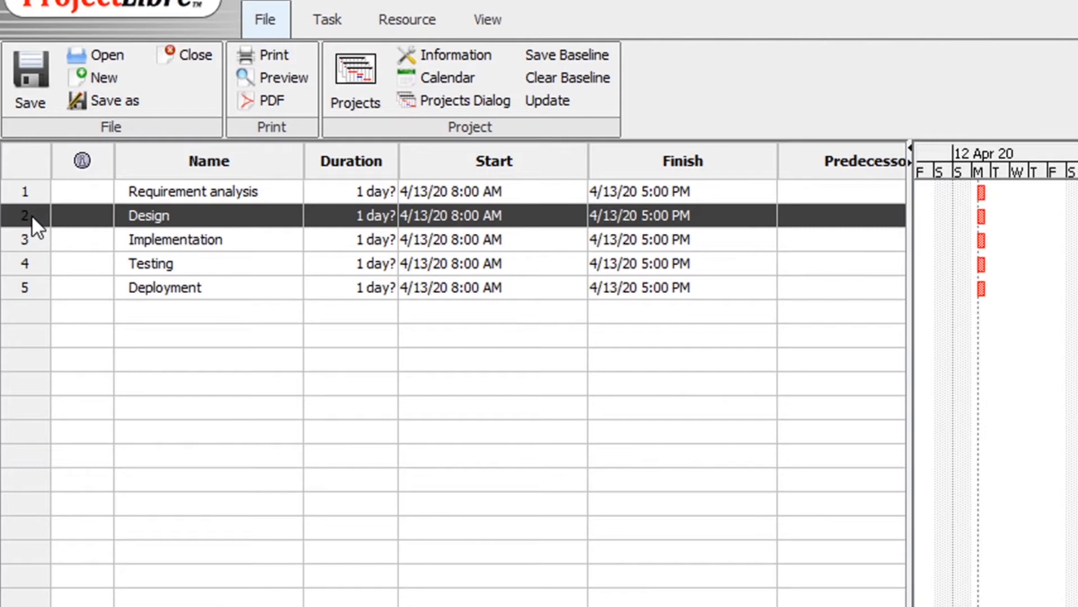
{"action": "left_click", "coordinate": [329, 19]}
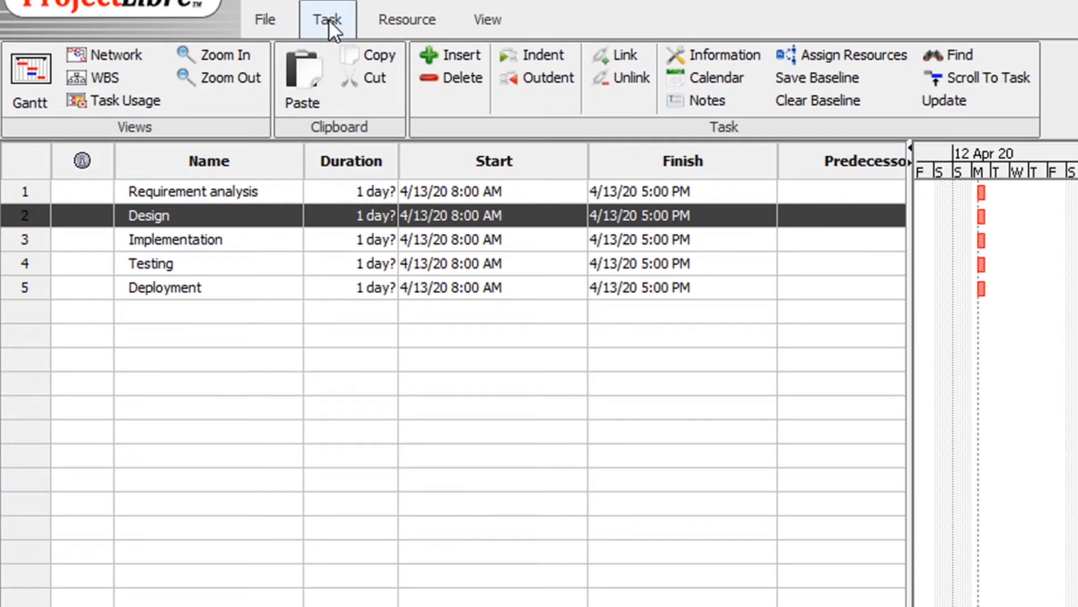
{"action": "left_click", "coordinate": [465, 55]}
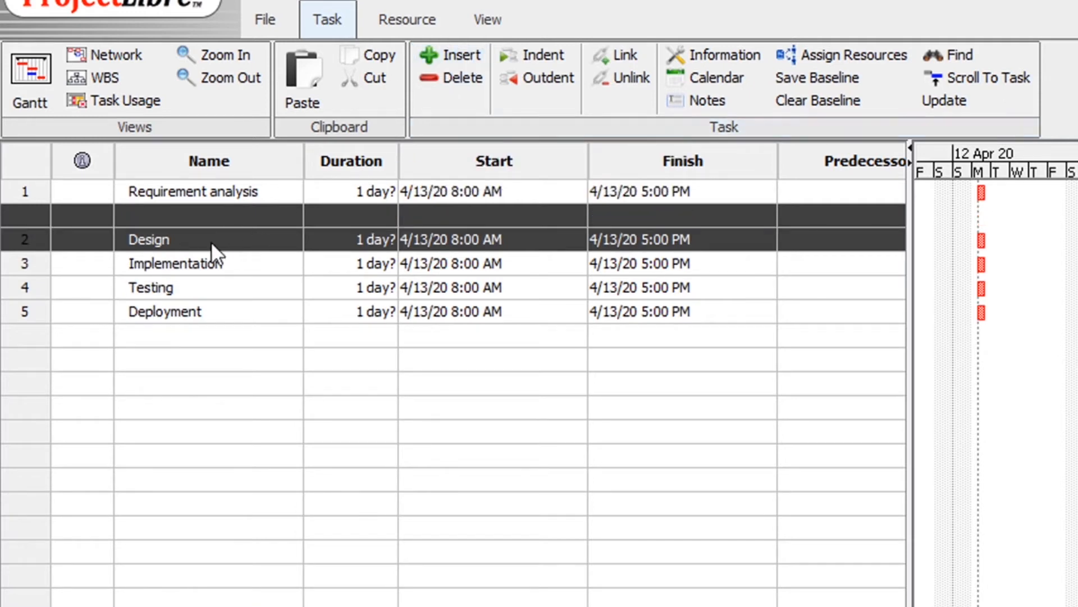
Insert six more blank rows between Requirement analysis and Design
{"action": "left_click", "coordinate": [157, 242]}
{"action": "left_click", "coordinate": [12, 241]}
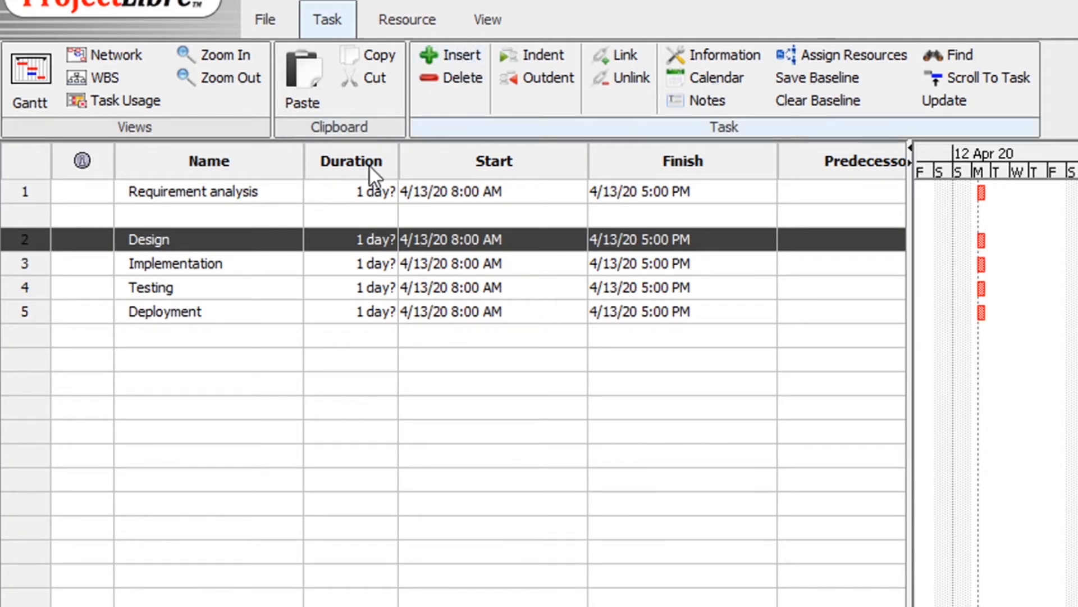
{"action": "double_click", "coordinate": [197, 218]}
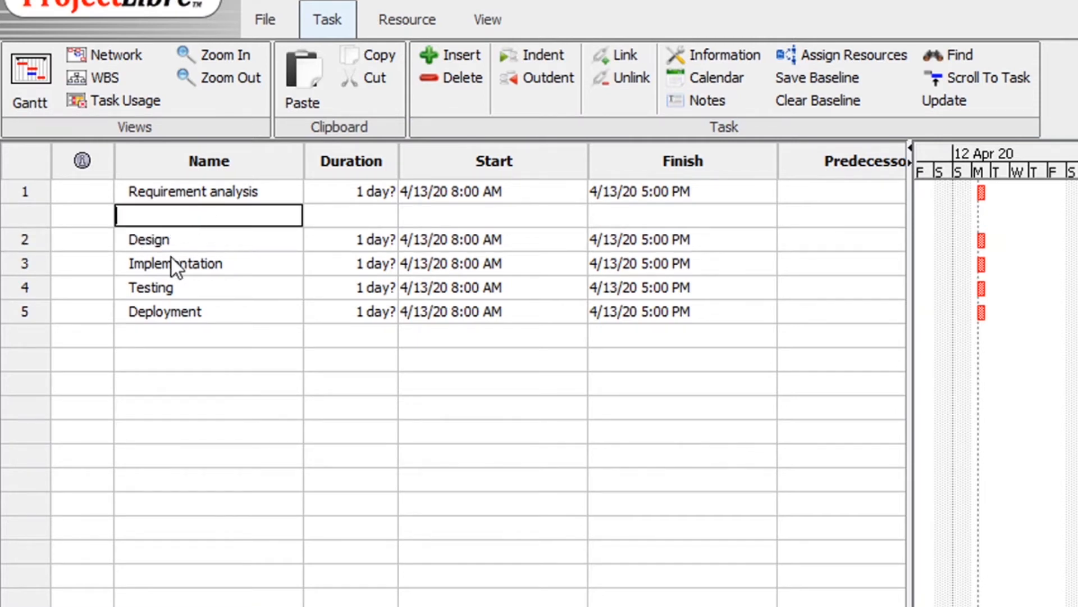
{"action": "left_click", "coordinate": [456, 55]}
{"action": "left_click", "coordinate": [456, 55]}
{"action": "left_click", "coordinate": [456, 55]}
{"action": "left_click", "coordinate": [456, 55]}
{"action": "left_click", "coordinate": [456, 55]}
{"action": "left_click", "coordinate": [456, 55]}
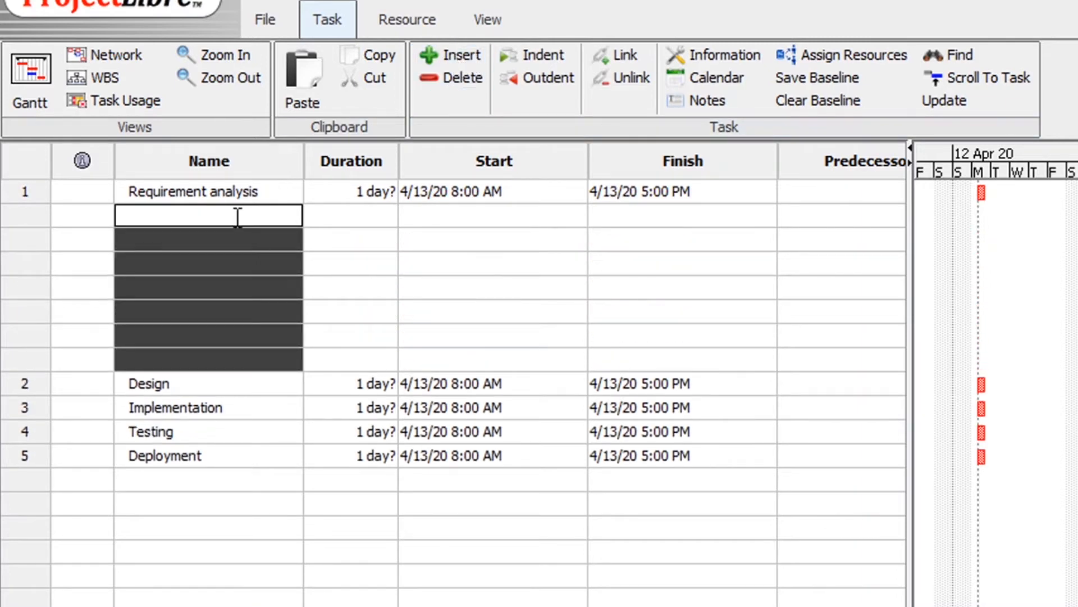
Enter the tasks Market research, Brainstorming and Feature list in the blank rows directly below Requirement analysis
{"action": "left_click", "coordinate": [257, 239]}
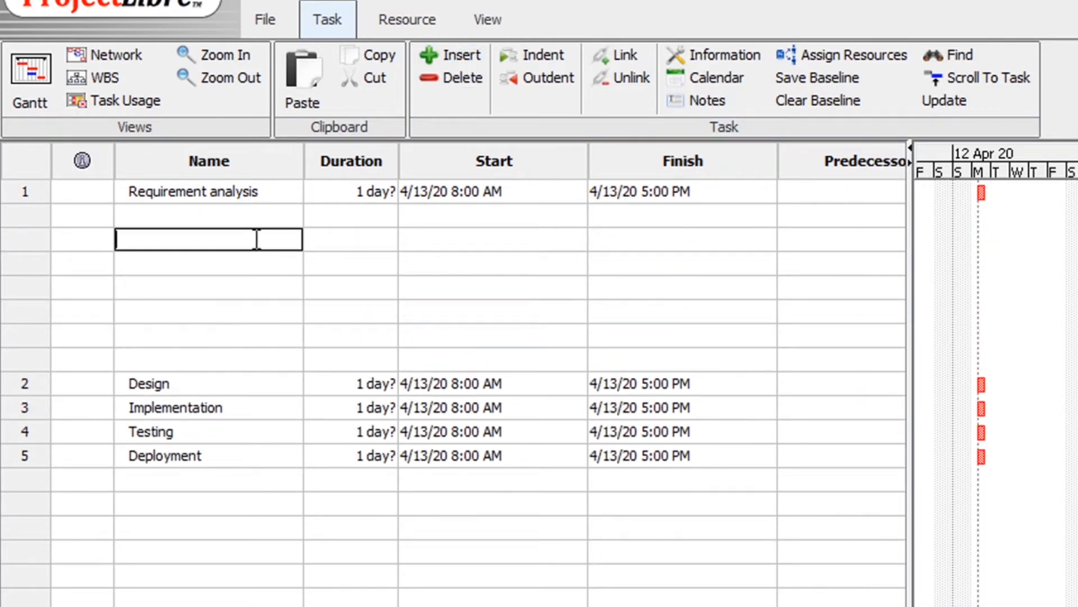
{"action": "left_click", "coordinate": [251, 209]}
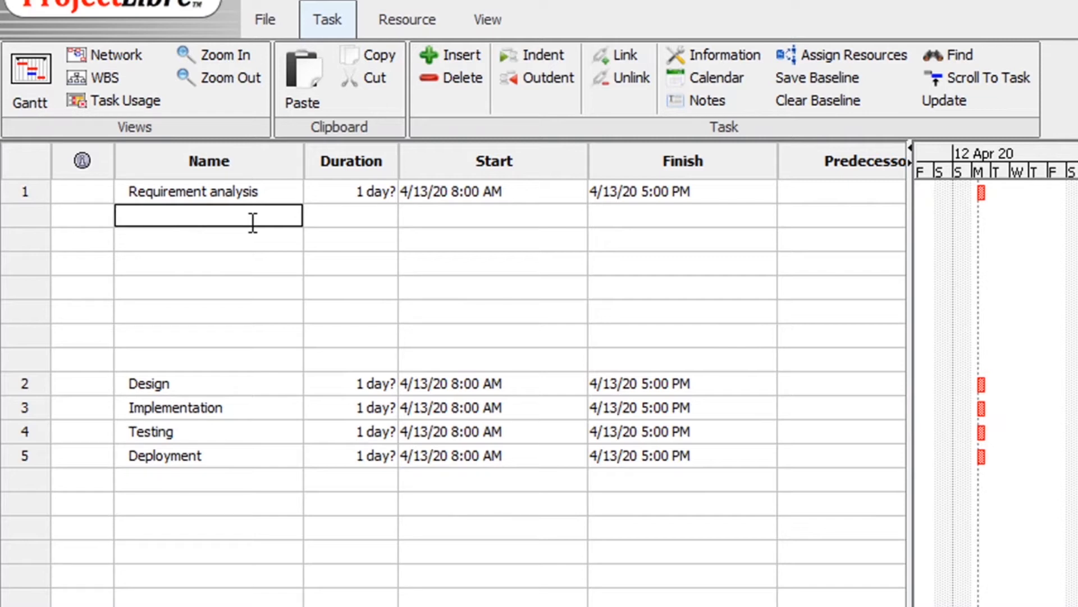
{"action": "type", "text": "Market research"}
{"action": "key", "text": "Return"}
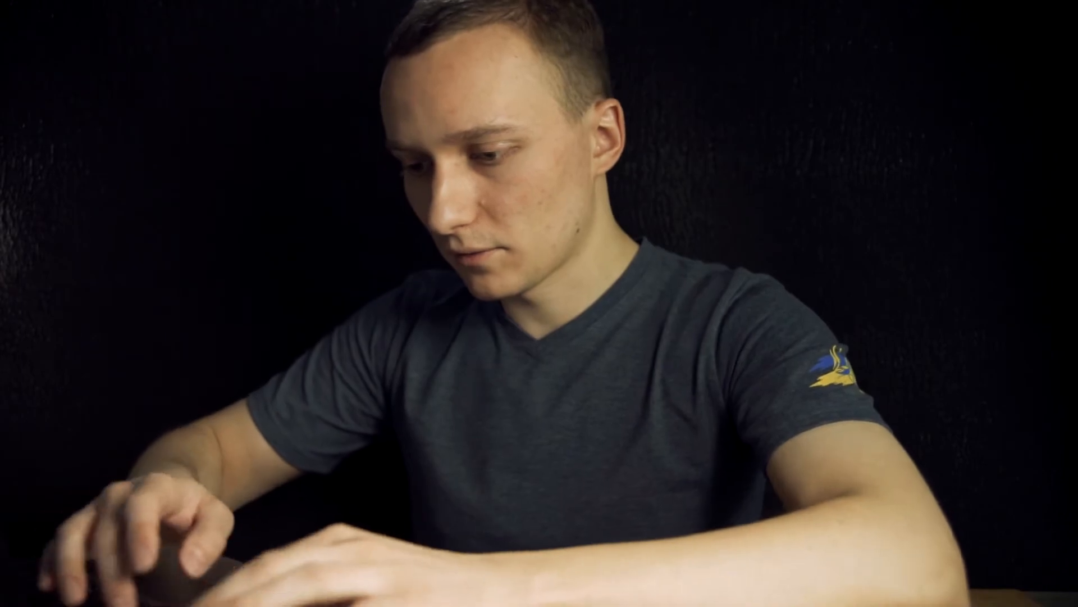
{"action": "type", "text": "tormin"}
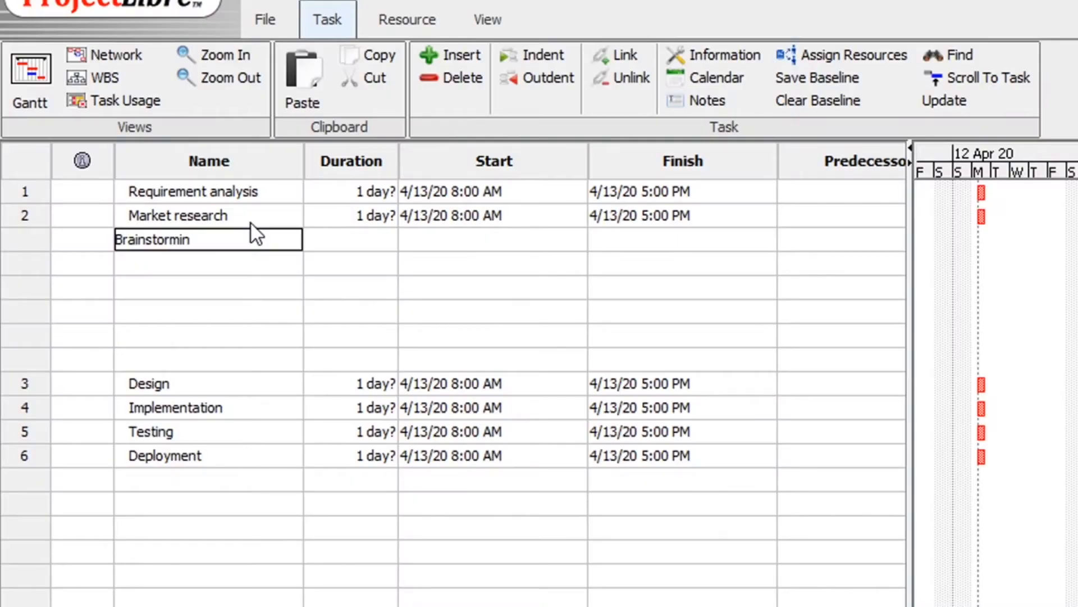
{"action": "type", "text": "g"}
{"action": "key", "text": "Return"}
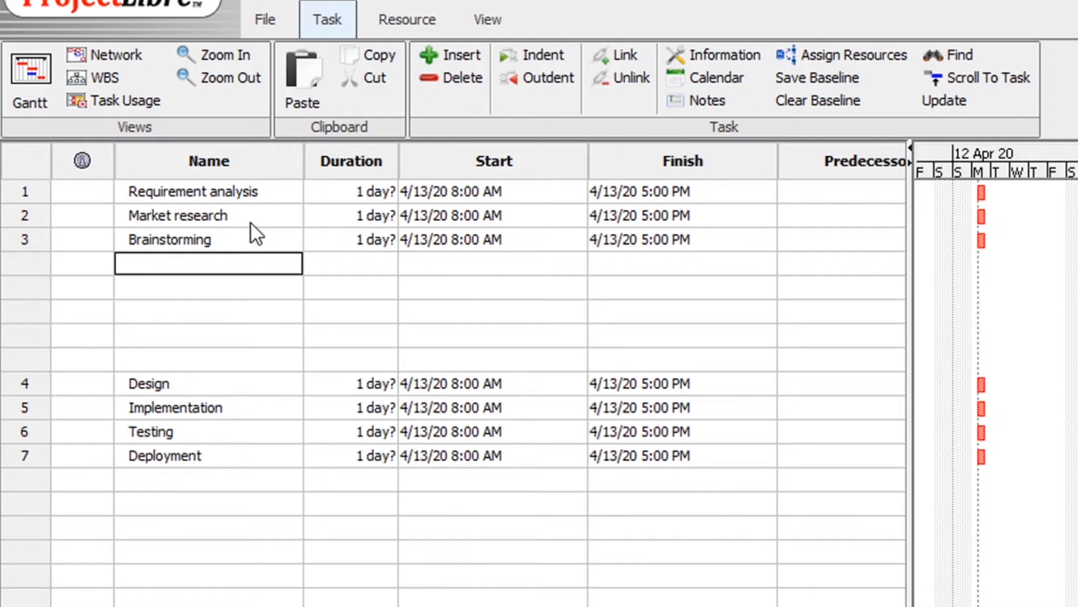
{"action": "type", "text": "Feature list"}
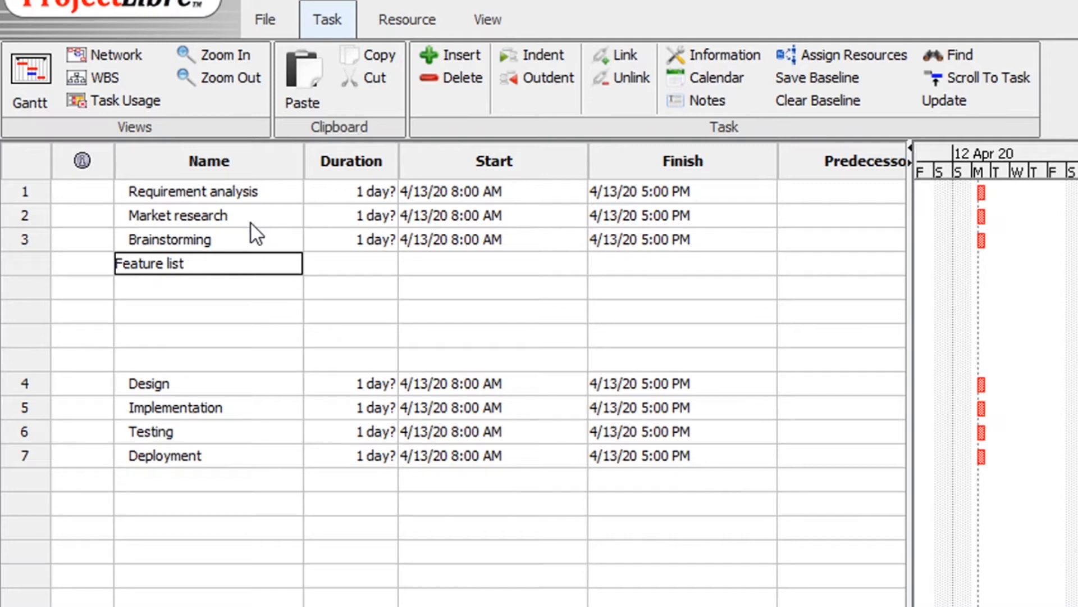
{"action": "key", "text": "Return"}
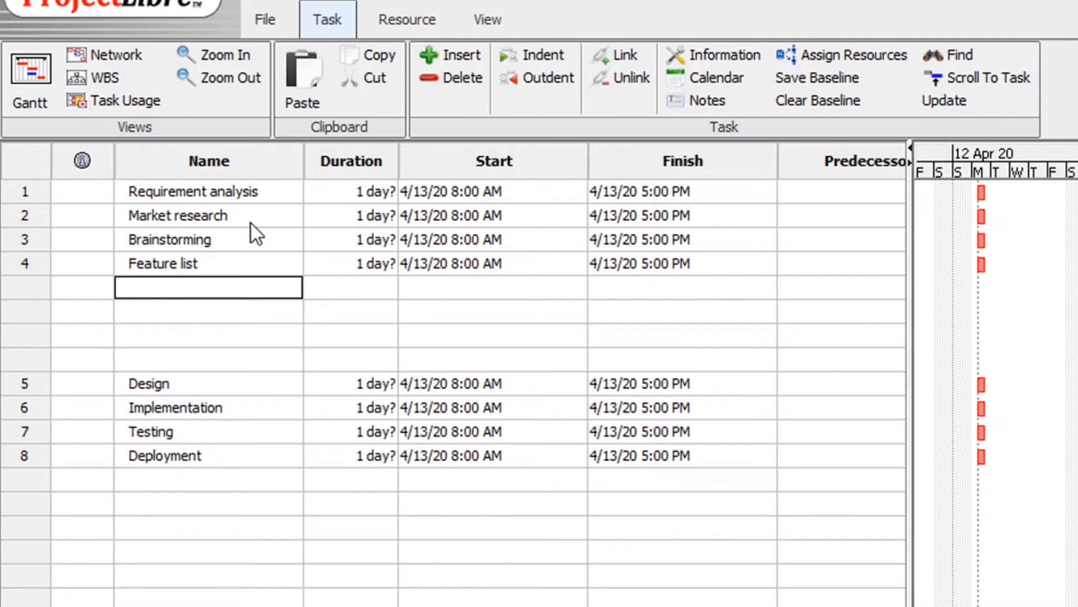
Add the tasks Cost analysis and GUI features list below Feature list
{"action": "type", "text": "Cost analysis"}
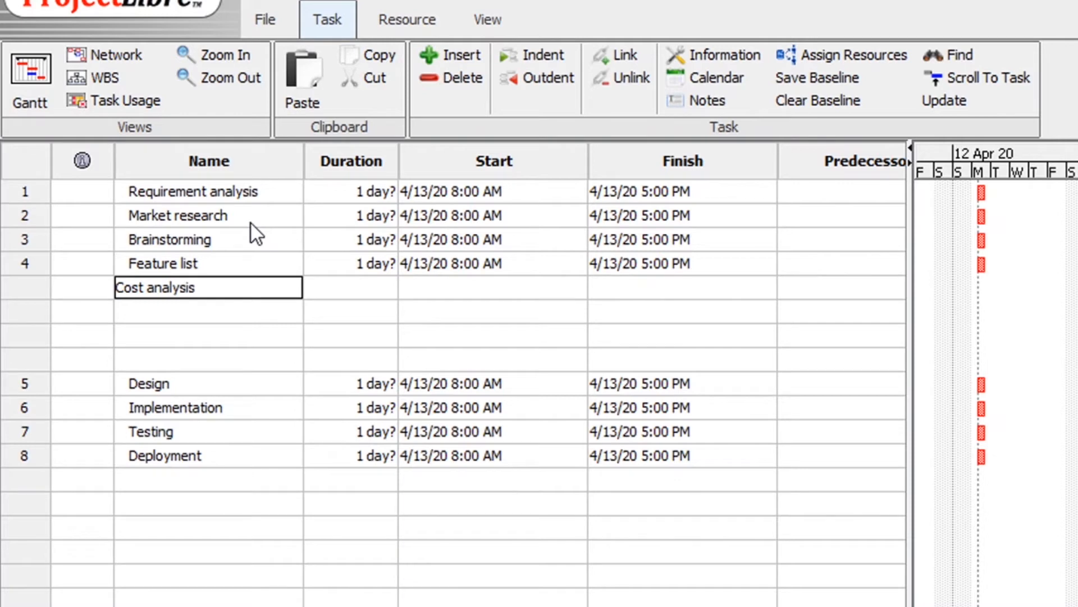
{"action": "key", "text": "Return"}
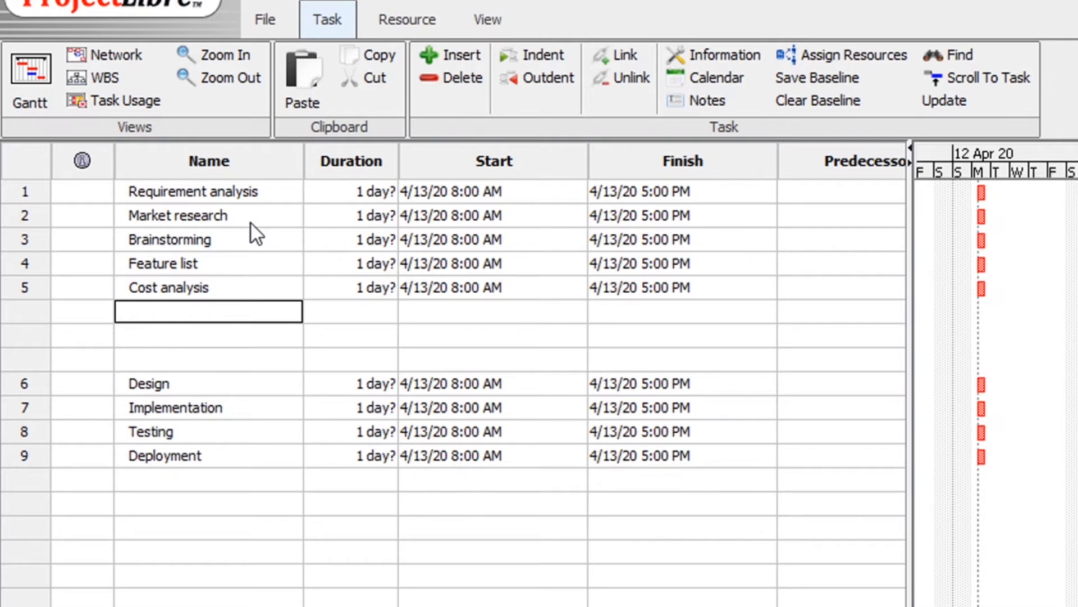
{"action": "type", "text": "GUI fea"}
{"action": "type", "text": "tures list"}
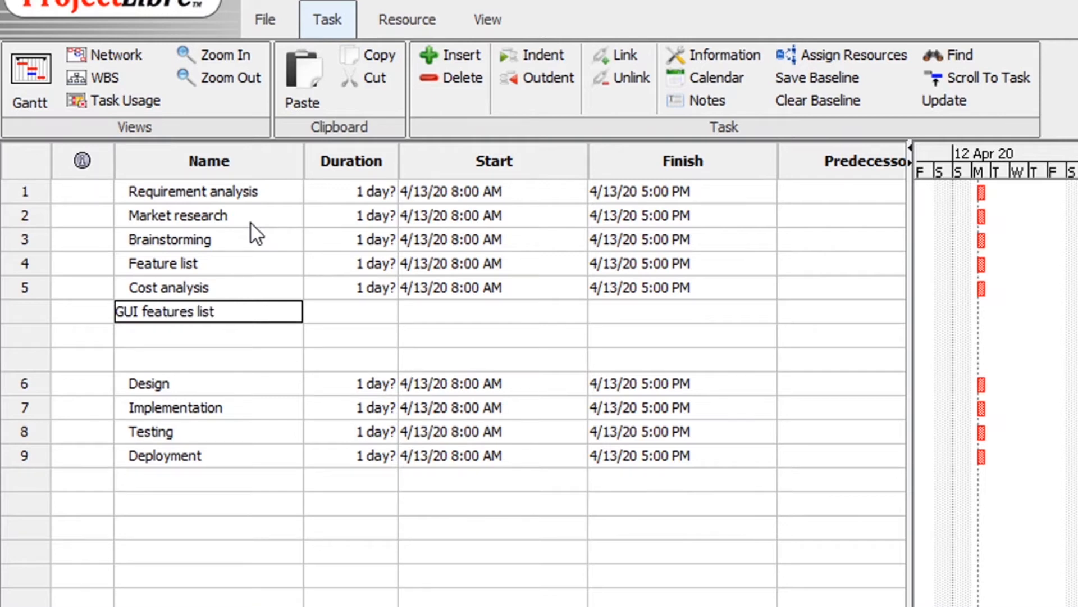
{"action": "key", "text": "Return"}
Delete the two leftover blank rows between GUI features list and Design
{"action": "left_click", "coordinate": [29, 335]}
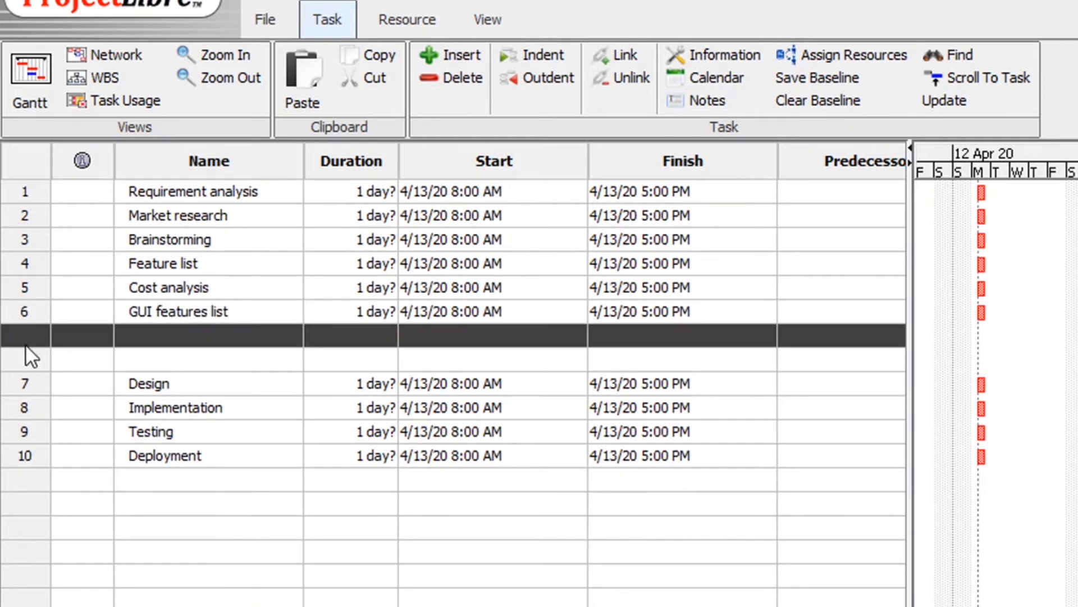
{"action": "left_click", "coordinate": [23, 355], "text": "shift"}
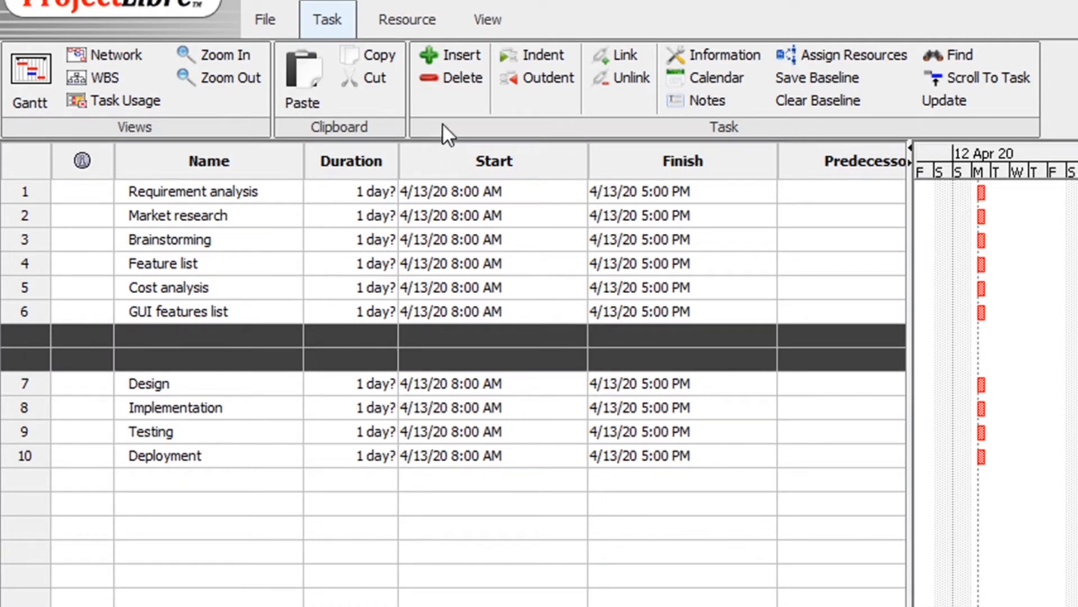
{"action": "left_click", "coordinate": [443, 76]}
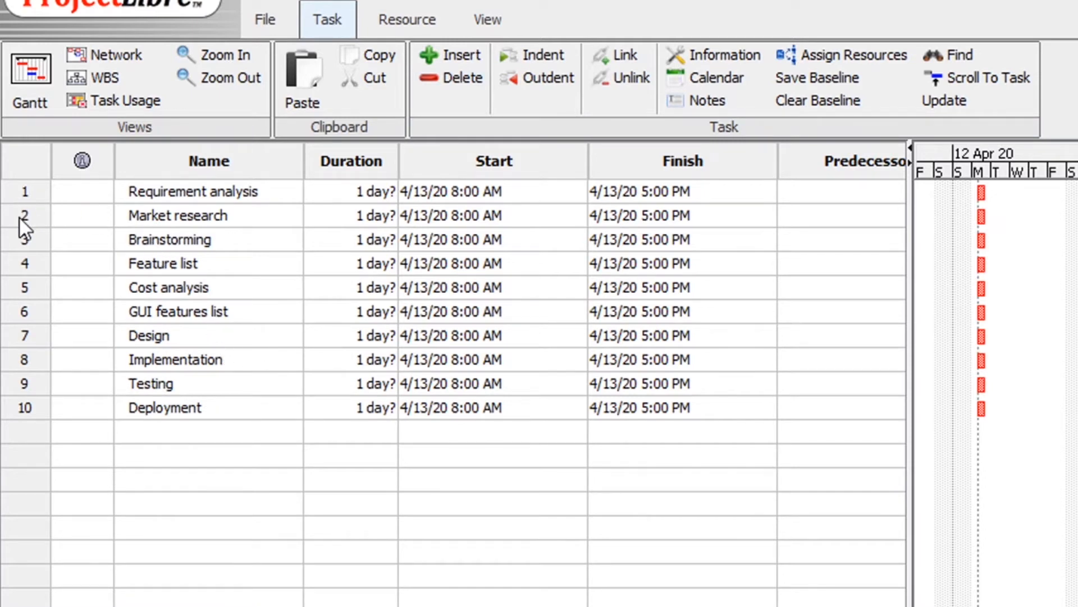
{"action": "left_click_drag", "start_coordinate": [20, 218], "coordinate": [23, 314]}
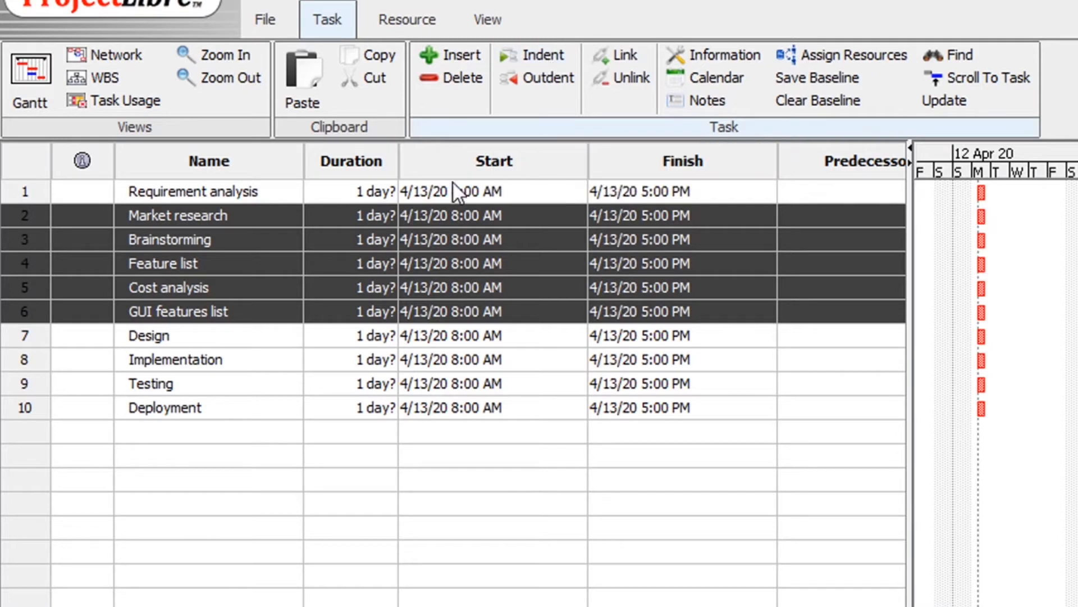
{"action": "left_click", "coordinate": [32, 222]}
{"action": "left_click", "coordinate": [31, 234]}
{"action": "left_click", "coordinate": [32, 256]}
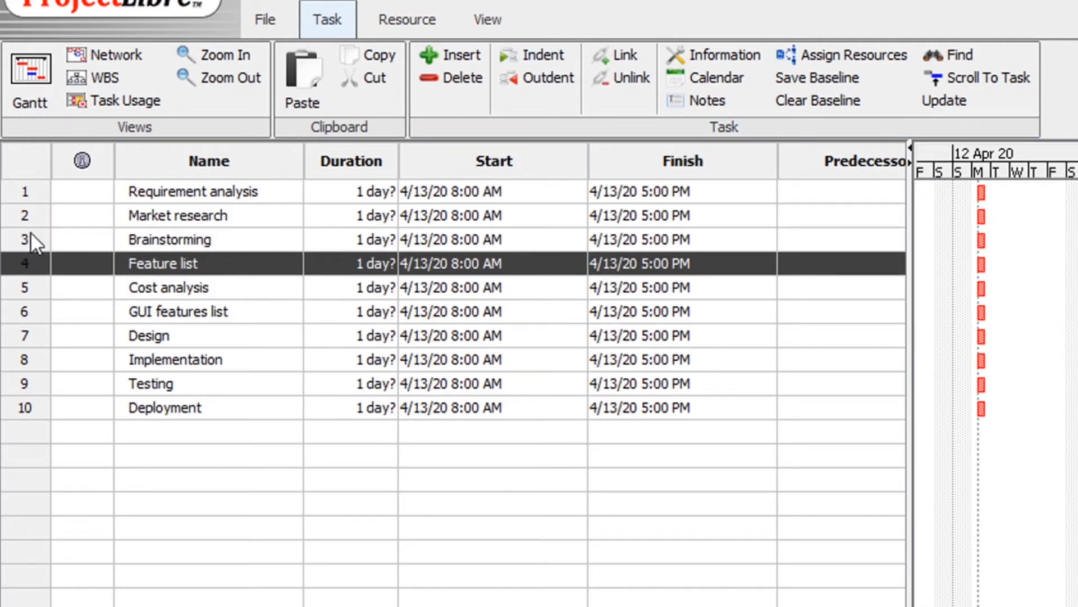
{"action": "left_click_drag", "start_coordinate": [34, 208], "coordinate": [35, 314]}
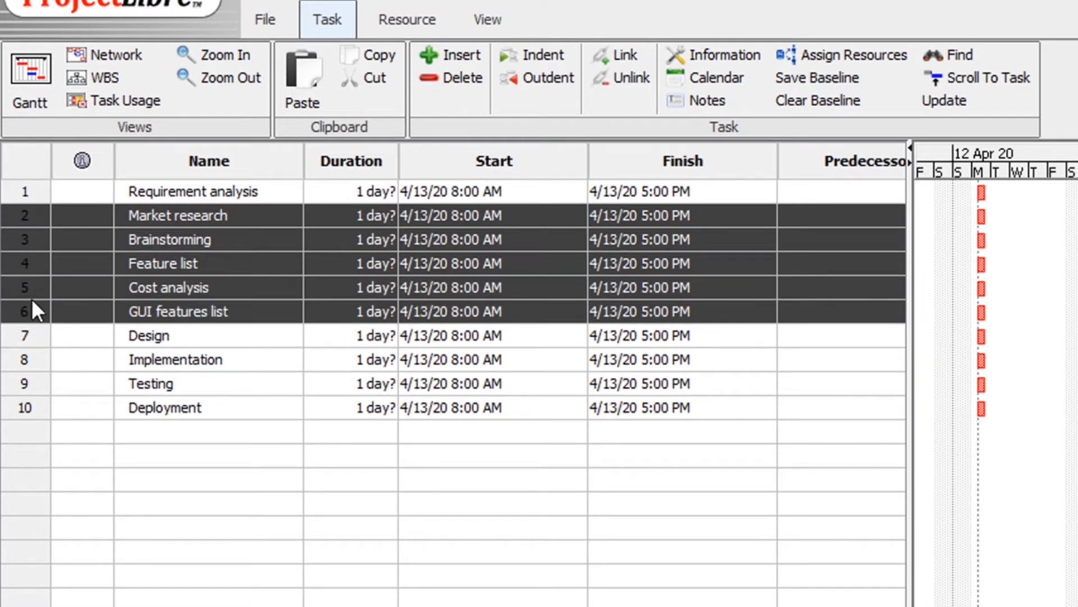
{"action": "left_click", "coordinate": [31, 214]}
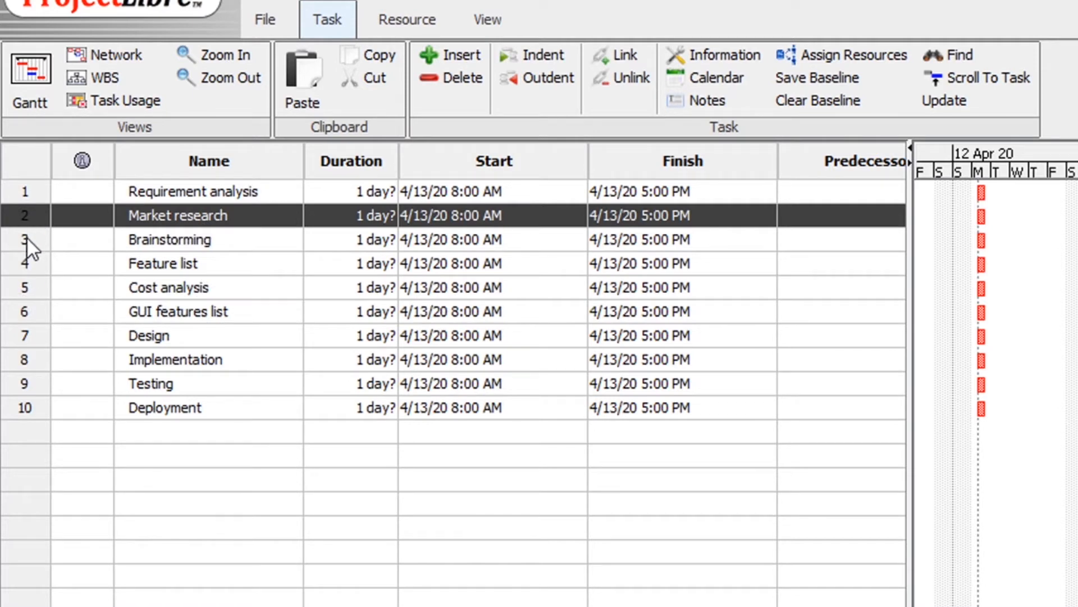
{"action": "left_click", "coordinate": [23, 312], "text": "shift"}
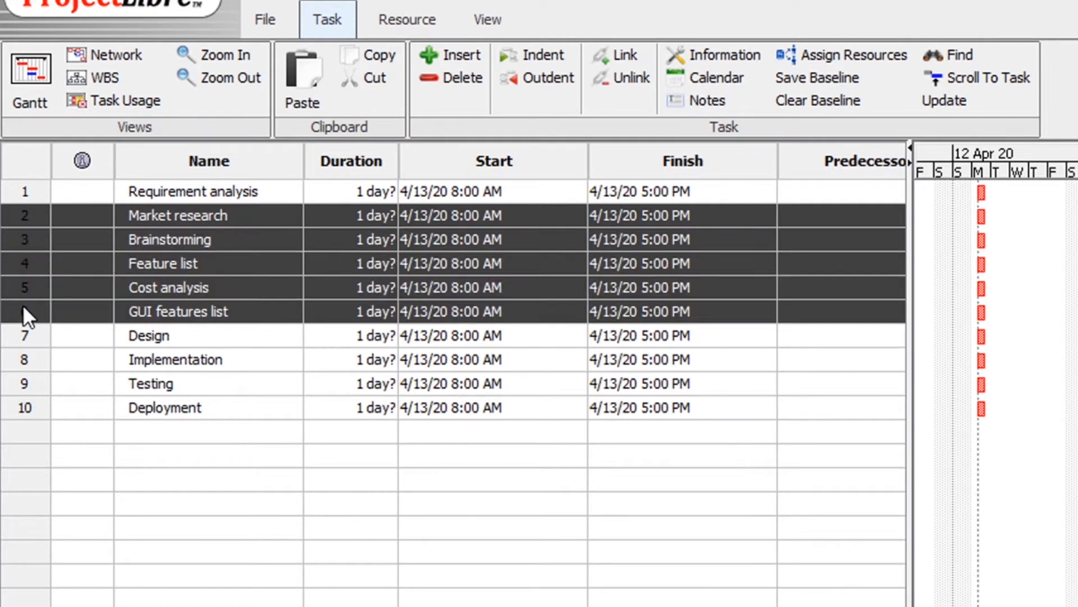
{"action": "left_click", "coordinate": [31, 238]}
{"action": "left_click", "coordinate": [35, 213]}
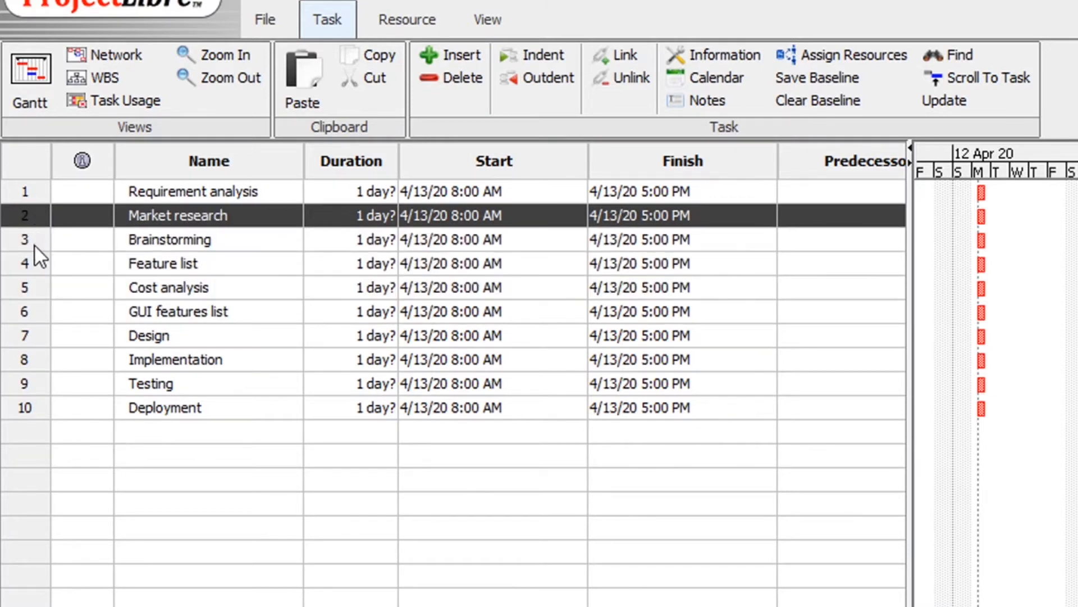
{"action": "left_click", "coordinate": [35, 260], "text": "ctrl"}
{"action": "left_click", "coordinate": [40, 311], "text": "ctrl"}
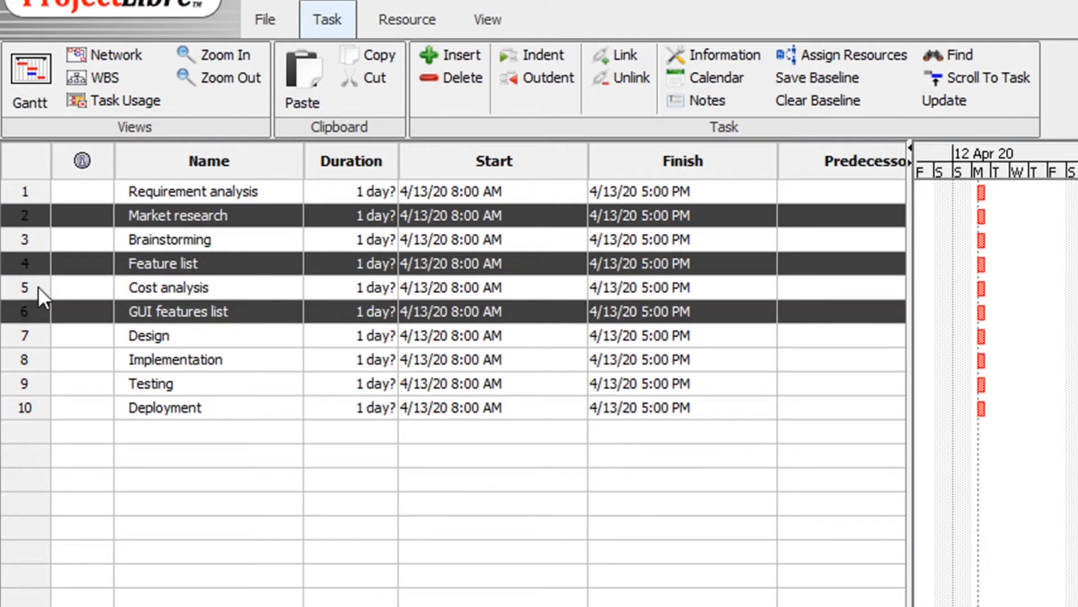
{"action": "left_click", "coordinate": [29, 243]}
Indent the tasks Market research through GUI features list as subtasks of Requirement analysis
{"action": "left_click", "coordinate": [30, 217]}
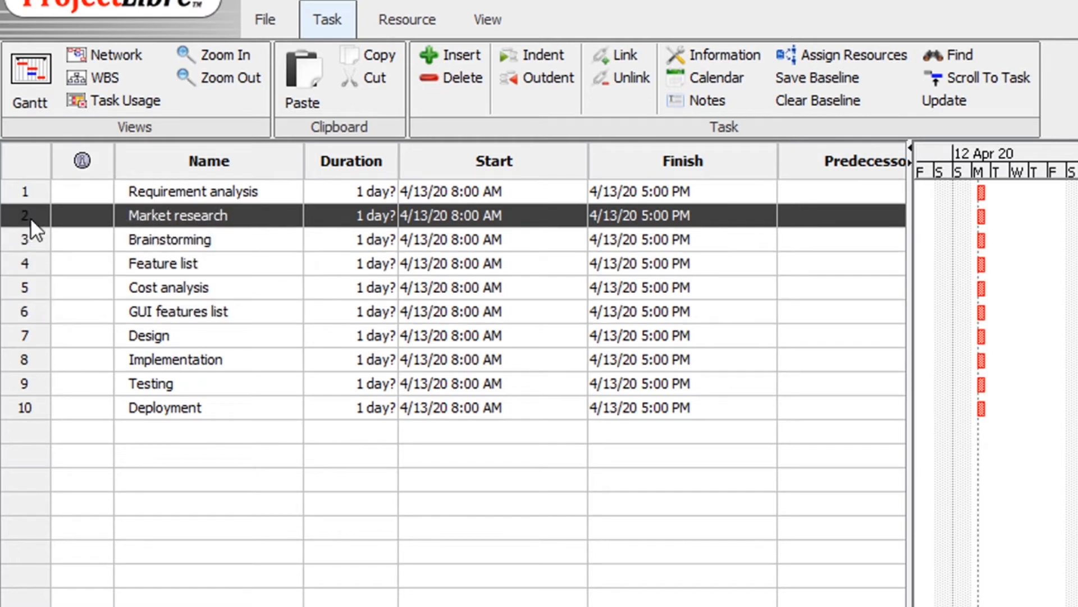
{"action": "left_click", "coordinate": [37, 311], "text": "shift"}
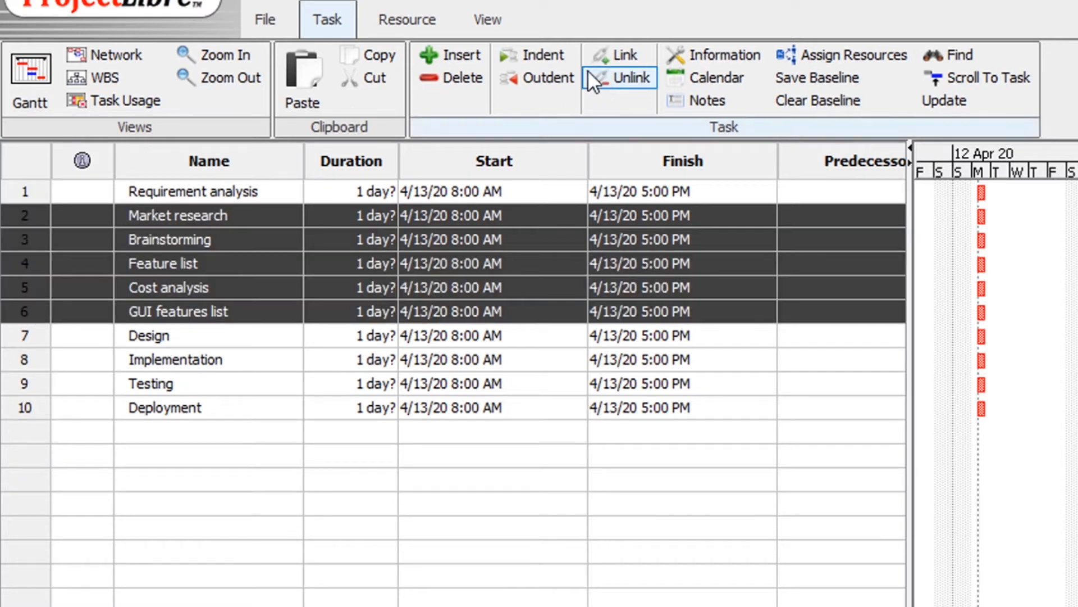
{"action": "left_click", "coordinate": [541, 55]}
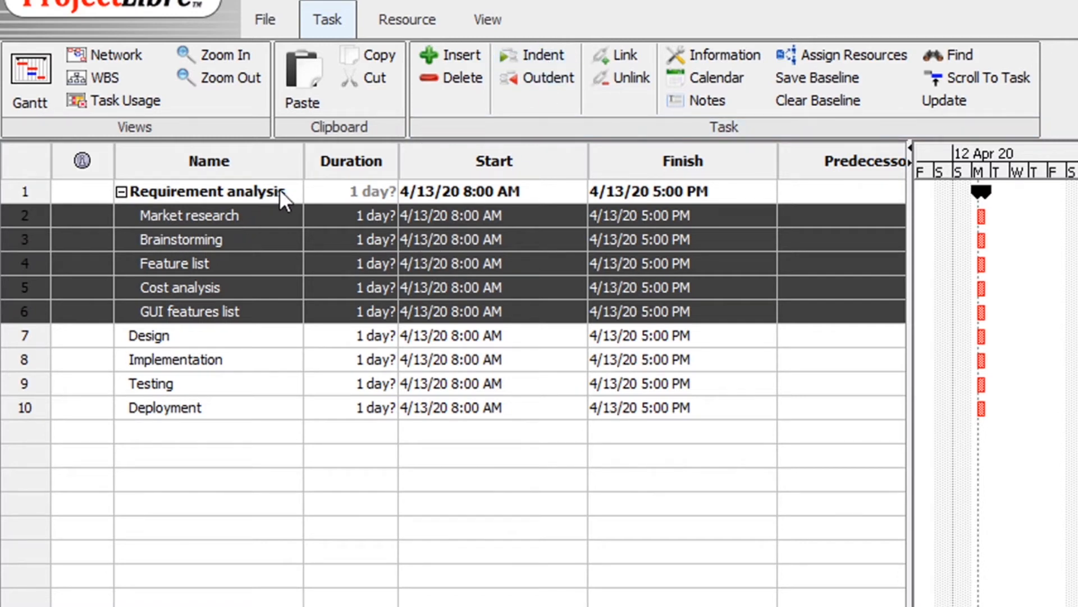
Collapse the Requirement analysis phase to view it without subtasks and expand it again
{"action": "left_click", "coordinate": [281, 214]}
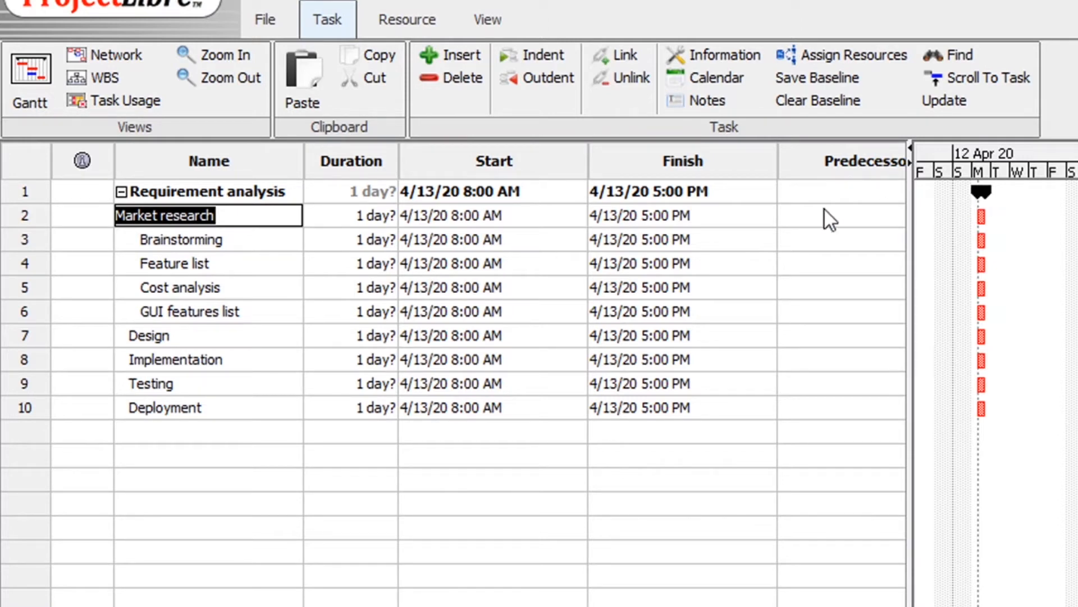
{"action": "left_click", "coordinate": [254, 284]}
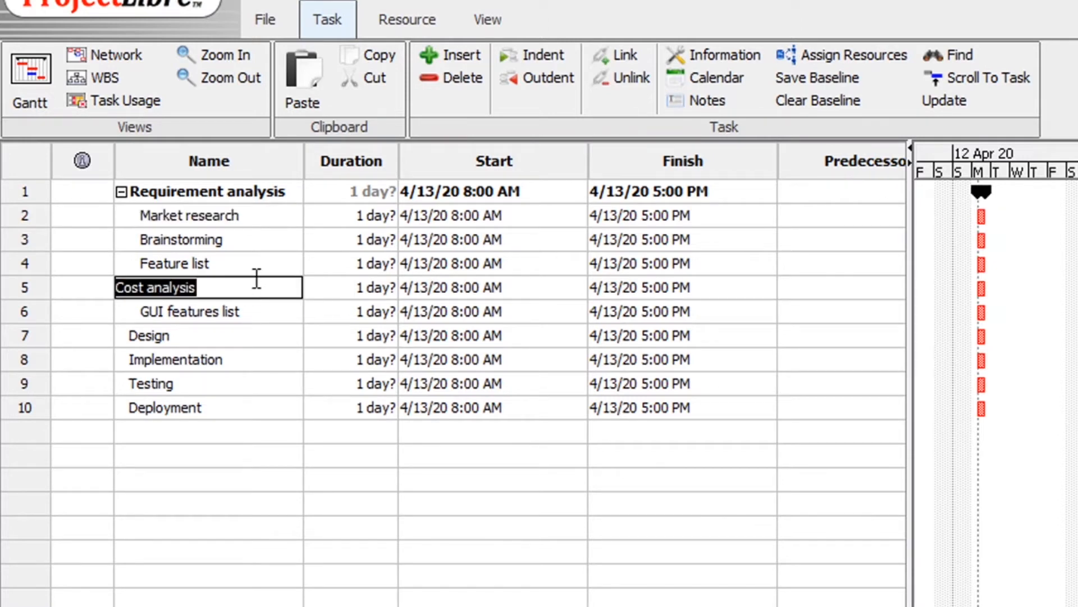
{"action": "left_click", "coordinate": [264, 217]}
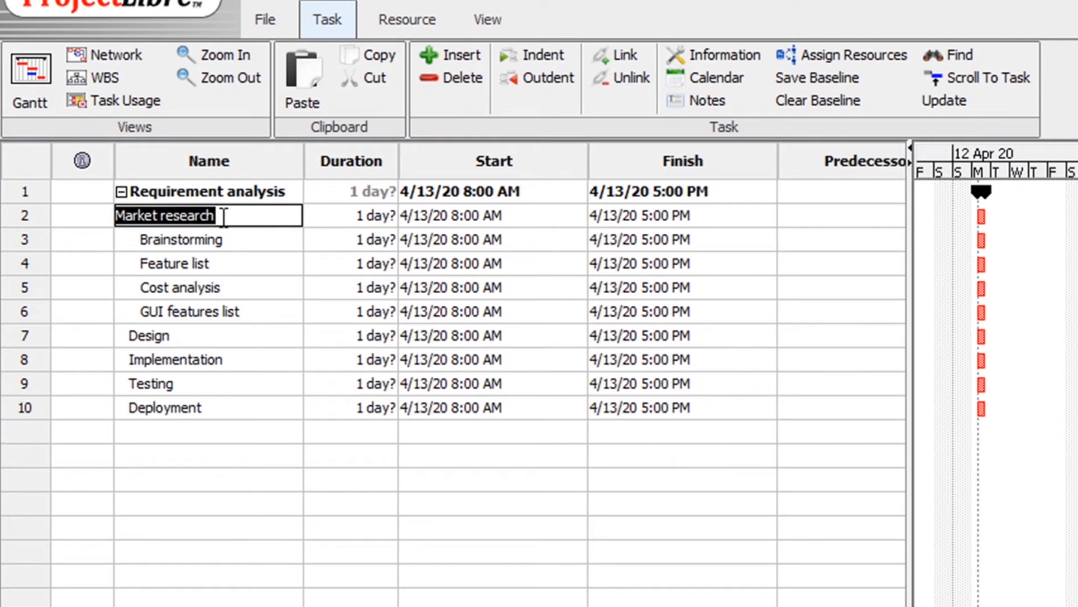
{"action": "left_click", "coordinate": [121, 191]}
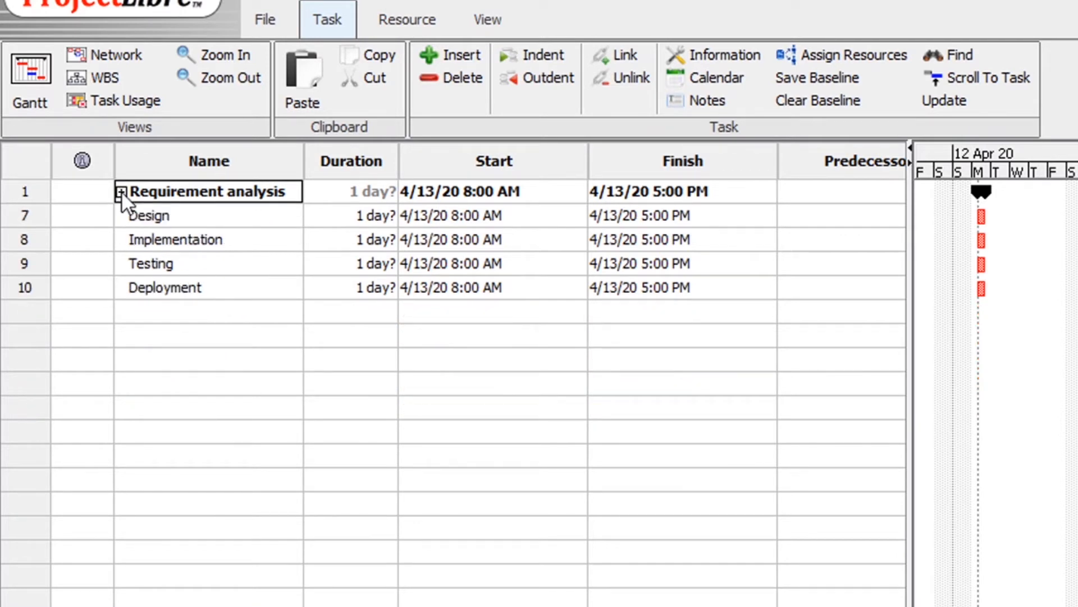
{"action": "left_click", "coordinate": [122, 192]}
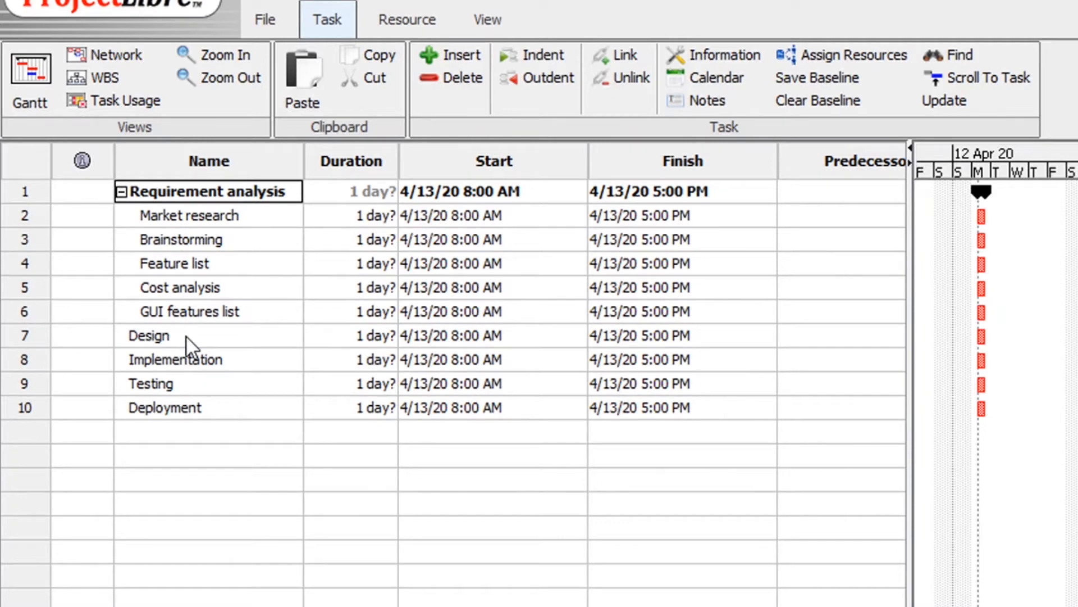
Insert blank rows above Implementation and enter the tasks Feature prioritization and Architecture definition directly below Design
{"action": "left_click", "coordinate": [23, 360]}
{"action": "right_click", "coordinate": [25, 362]}
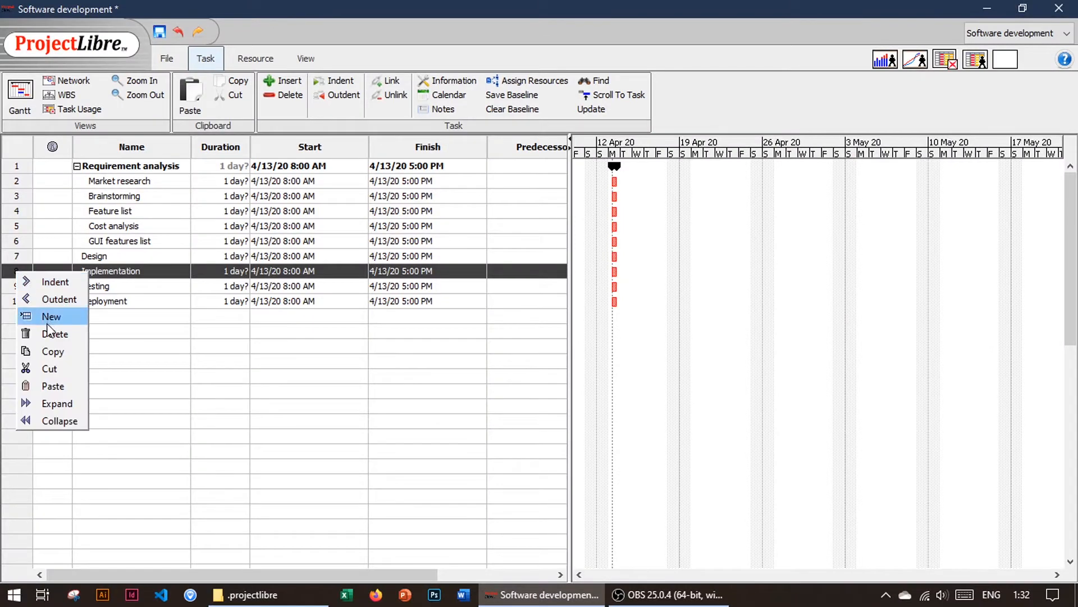
{"action": "left_click", "coordinate": [47, 320]}
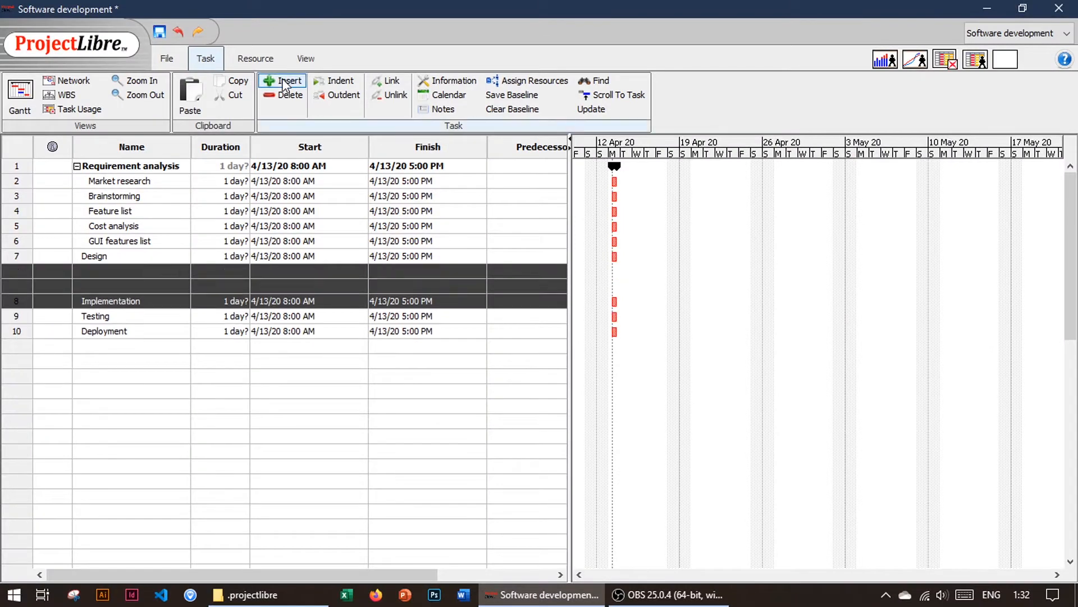
{"action": "left_click", "coordinate": [100, 270]}
{"action": "type", "text": "Feature prioritization"}
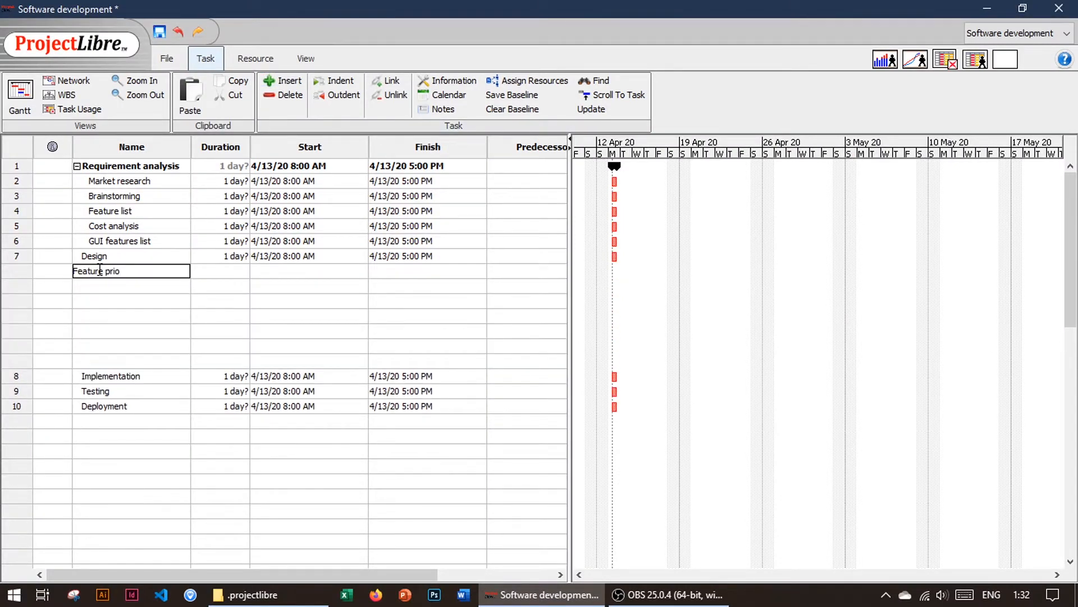
{"action": "key", "text": "Return"}
{"action": "type", "text": "Architecture definition"}
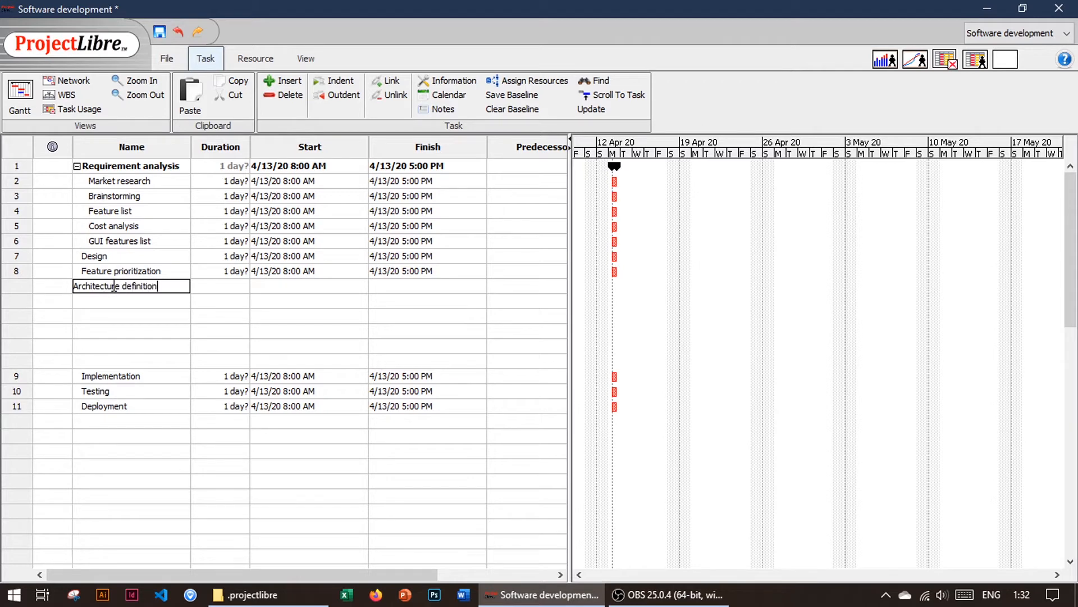
{"action": "key", "text": "Return"}
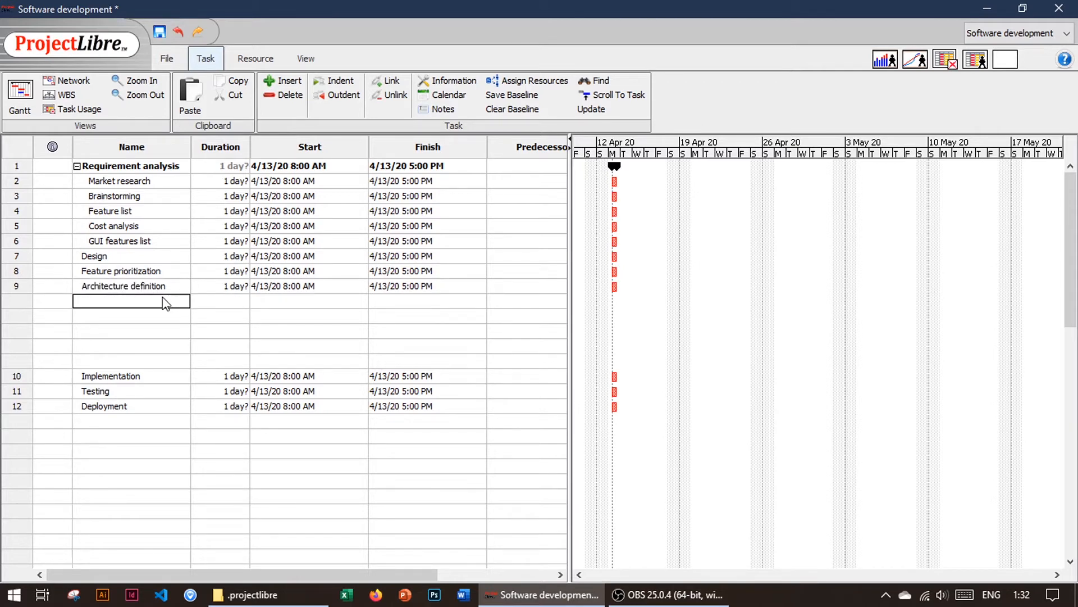
Add the tasks Specification development and GUI design below Architecture definition
{"action": "type", "text": "Specification development"}
{"action": "key", "text": "Return"}
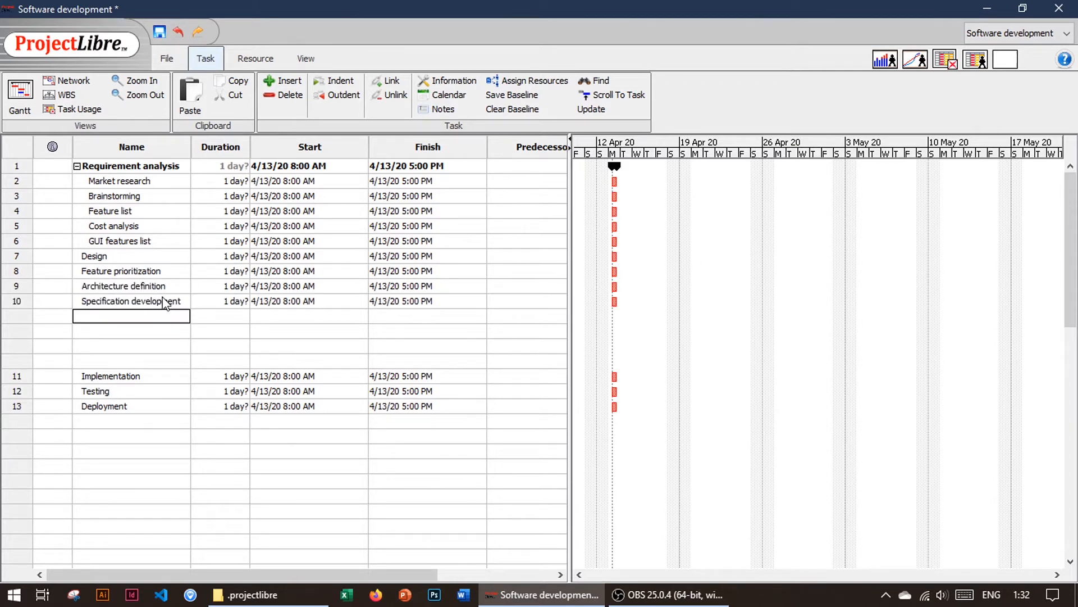
{"action": "type", "text": "GUI design"}
{"action": "key", "text": "Return"}
Delete the leftover blank rows above Implementation and indent Feature prioritization through GUI design as subtasks of Design
{"action": "left_click_drag", "start_coordinate": [60, 329], "coordinate": [25, 360]}
{"action": "right_click", "coordinate": [24, 360]}
{"action": "left_click", "coordinate": [65, 415]}
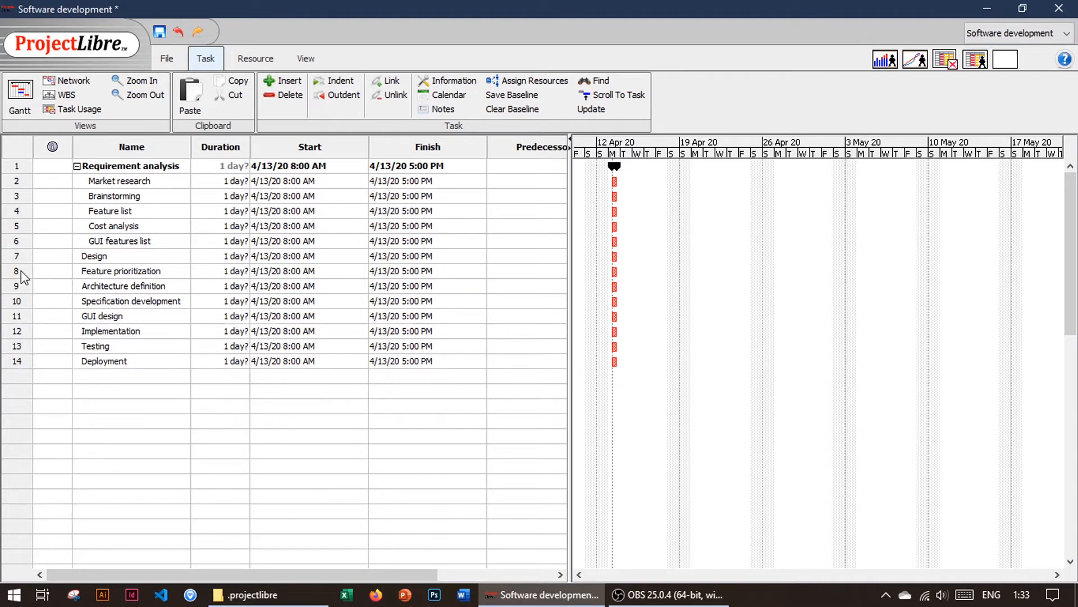
{"action": "left_click_drag", "start_coordinate": [21, 271], "coordinate": [23, 317]}
{"action": "left_click", "coordinate": [336, 83]}
Insert five blank rows above Testing and enter the task Coding module 1 in the first one
{"action": "left_click", "coordinate": [135, 332]}
{"action": "left_click", "coordinate": [134, 348]}
{"action": "left_click", "coordinate": [288, 83]}
{"action": "double_click", "coordinate": [288, 83]}
{"action": "left_click", "coordinate": [288, 83]}
{"action": "left_click", "coordinate": [288, 83]}
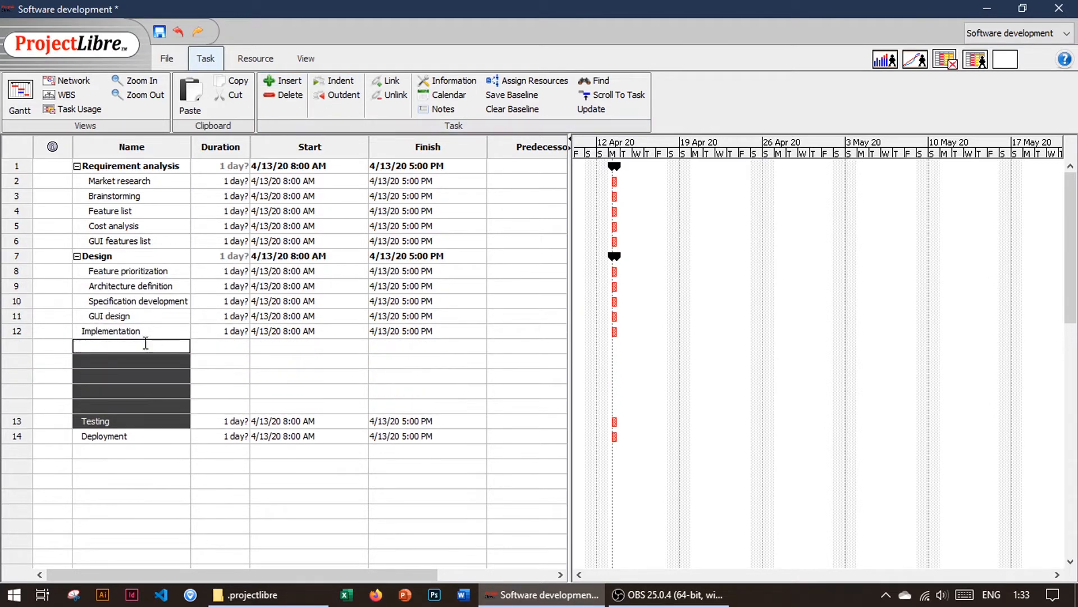
{"action": "type", "text": "Coding module 1"}
{"action": "key", "text": "Return"}
Add the tasks Coding module 2 and Coding module 3 below Coding module 1
{"action": "type", "text": "Codeing"}
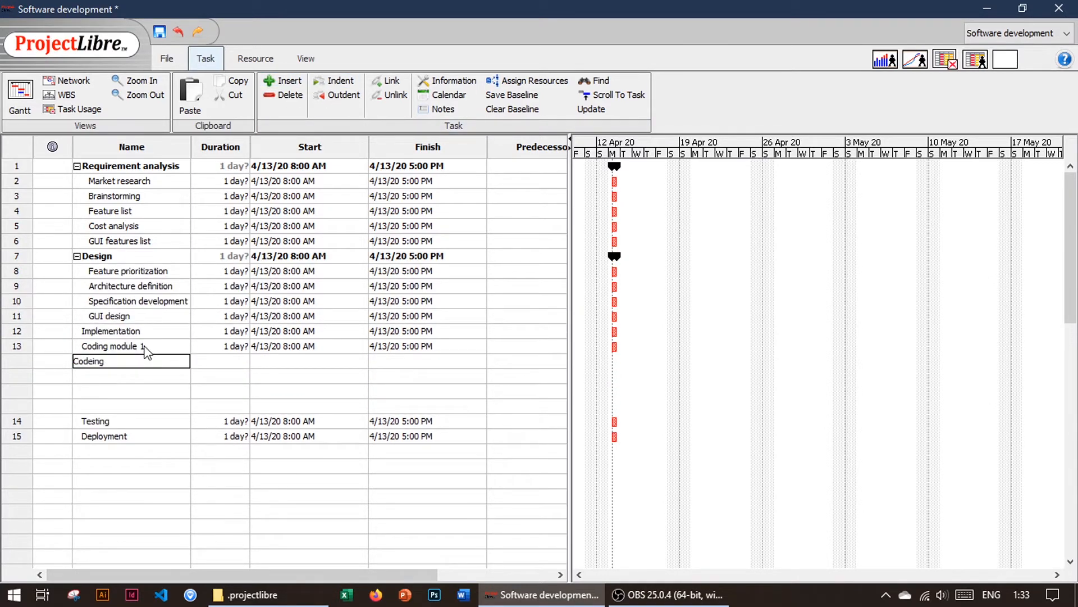
{"action": "key", "text": "BackSpace"}
{"action": "key", "text": "BackSpace"}
{"action": "key", "text": "BackSpace"}
{"action": "key", "text": "BackSpace"}
{"action": "type", "text": "ing module 2"}
{"action": "key", "text": "Return"}
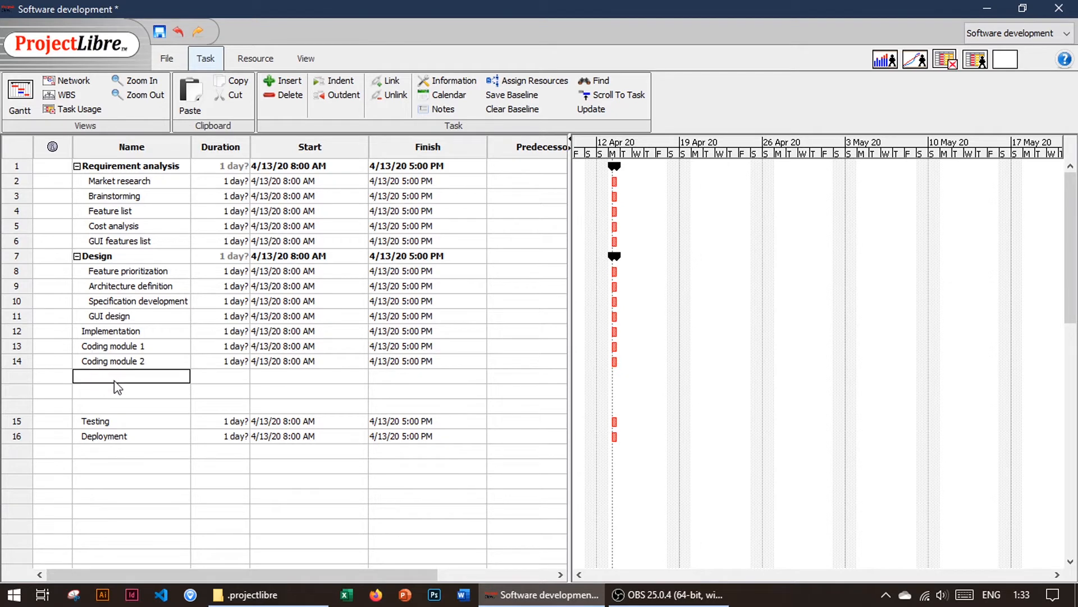
{"action": "type", "text": "Coding module 3"}
{"action": "key", "text": "Return"}
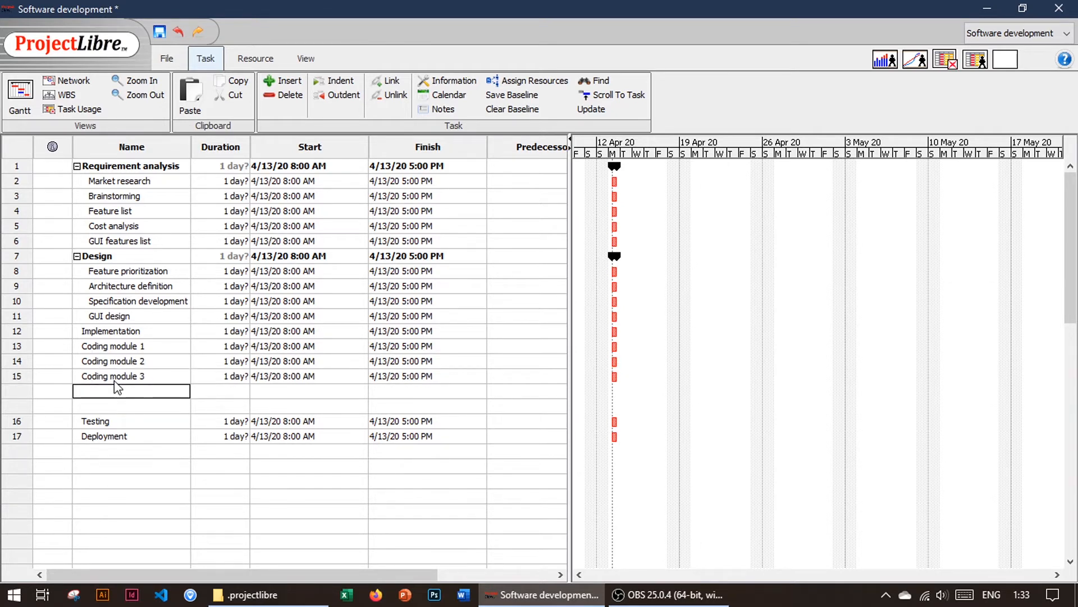
Fill the two remaining blank rows above Testing with the tasks Coding GUI and Documenting
{"action": "type", "text": "Coding GUI"}
{"action": "key", "text": "Return"}
{"action": "type", "text": "Documenting"}
{"action": "key", "text": "Return"}
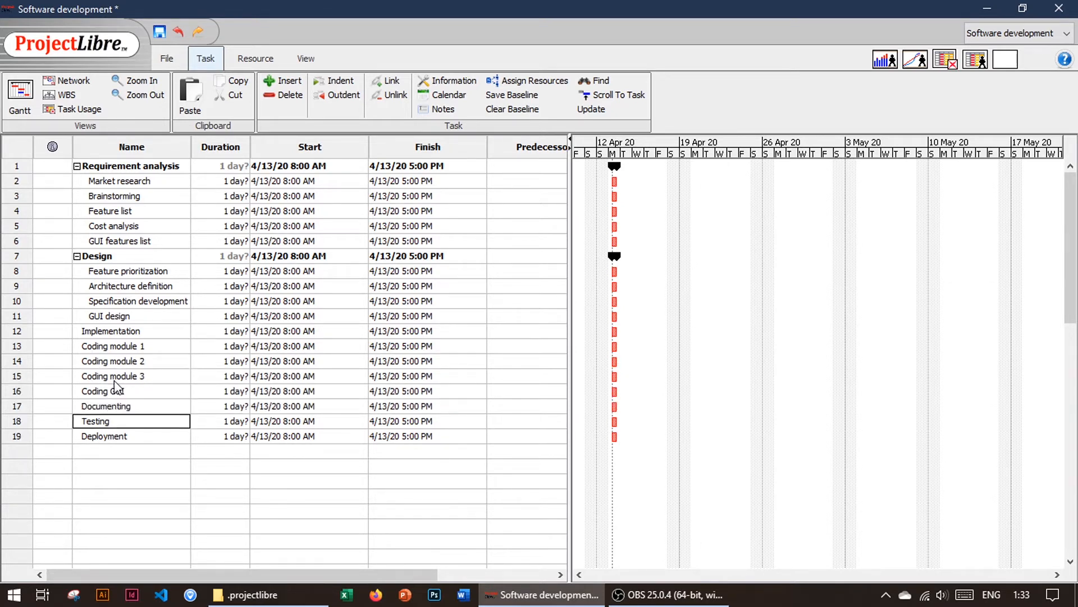
Insert four blank rows above Deployment and enter the tasks Unit testing and Integration testing in the first two
{"action": "left_click", "coordinate": [108, 435]}
{"action": "left_click", "coordinate": [285, 81]}
{"action": "left_click", "coordinate": [285, 82]}
{"action": "left_click", "coordinate": [285, 81]}
{"action": "left_click", "coordinate": [285, 81]}
{"action": "left_click", "coordinate": [136, 438]}
{"action": "type", "text": "Unit "}
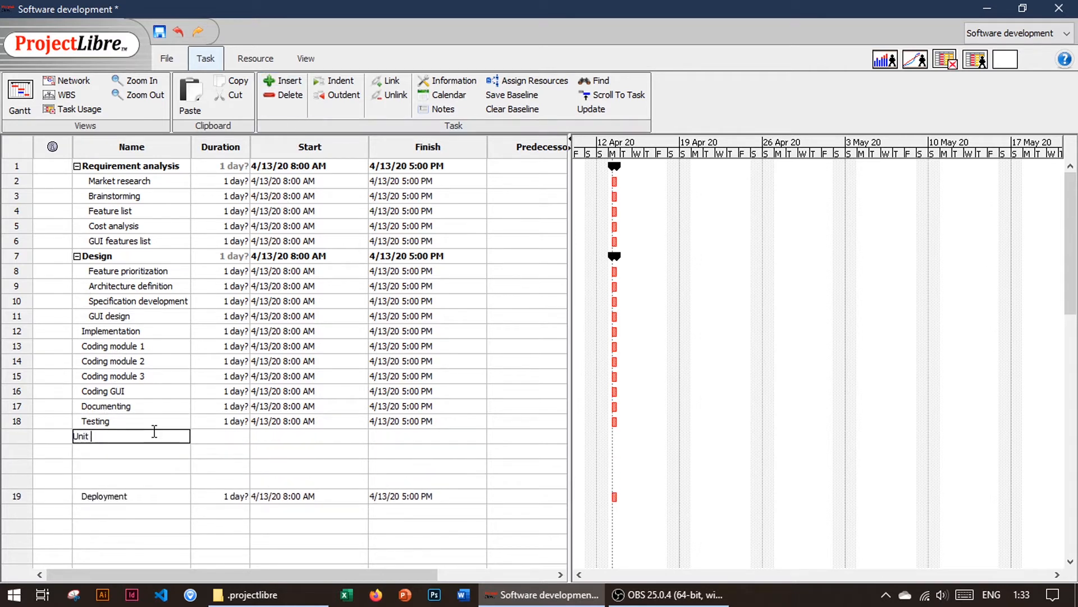
{"action": "type", "text": "testing"}
{"action": "key", "text": "Return"}
{"action": "type", "text": "Integration testing"}
{"action": "key", "text": "Return"}
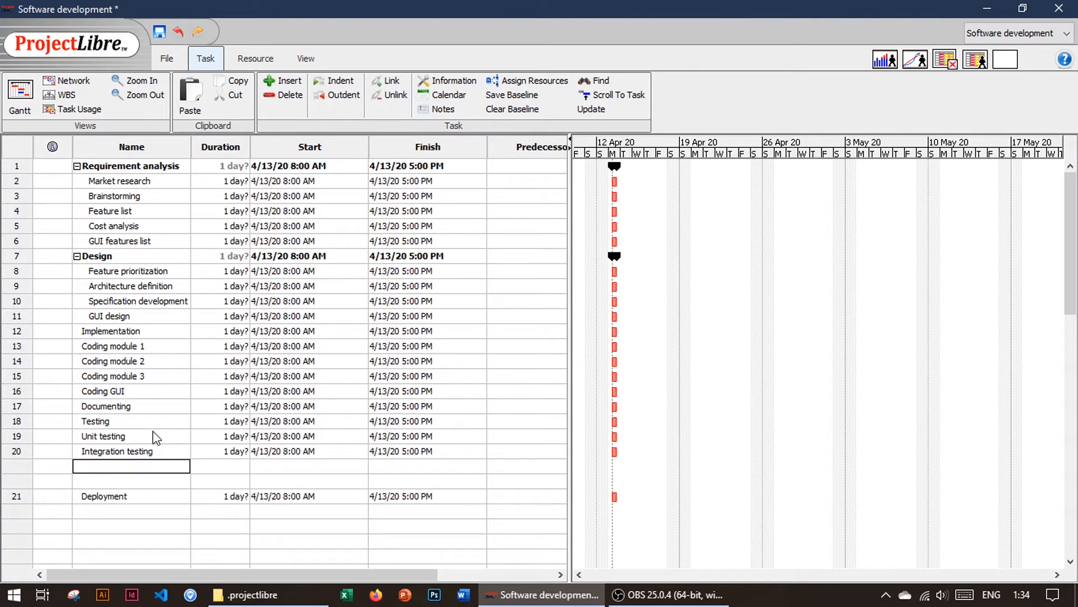
Add the tasks System testing and Acceptance testing below Integration testing
{"action": "type", "text": "System testing"}
{"action": "key", "text": "Return"}
{"action": "type", "text": "Acceptance testing"}
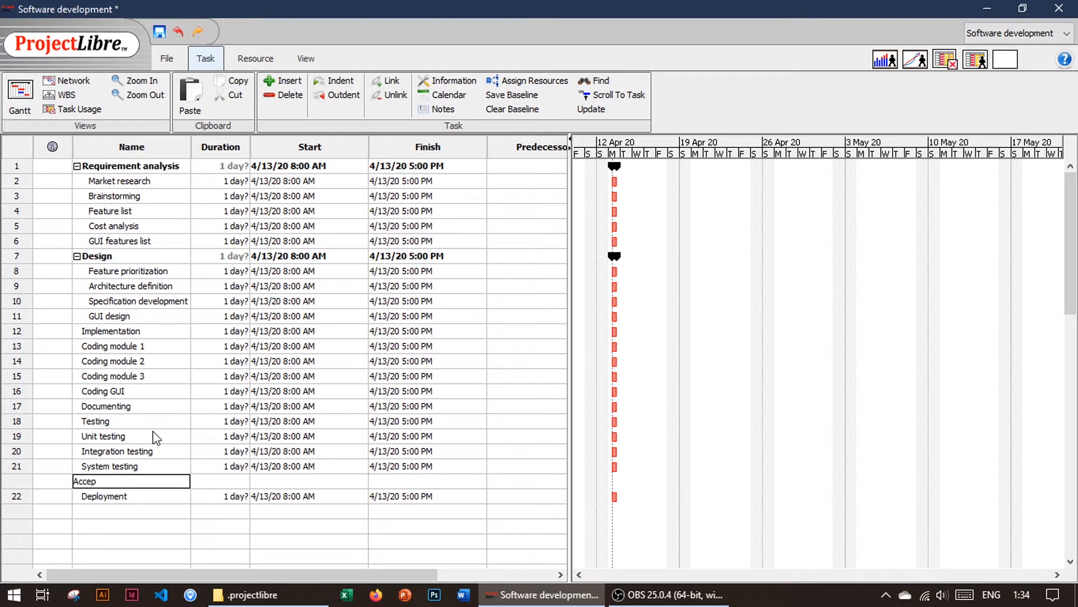
{"action": "key", "text": "Return"}
{"action": "left_click", "coordinate": [123, 511]}
Indent Coding module 1 through Documenting under Implementation, and Unit testing through Acceptance testing under Testing
{"action": "left_click_drag", "start_coordinate": [16, 333], "coordinate": [10, 377]}
{"action": "left_click_drag", "start_coordinate": [12, 346], "coordinate": [23, 487]}
{"action": "left_click", "coordinate": [320, 84]}
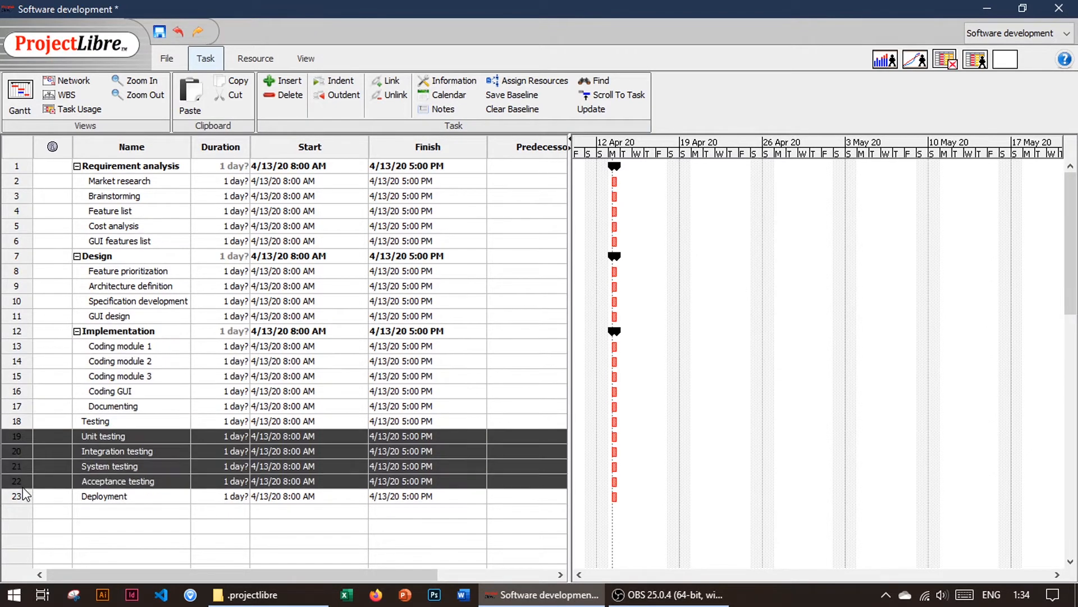
{"action": "left_click", "coordinate": [335, 80]}
{"action": "left_click", "coordinate": [168, 511]}
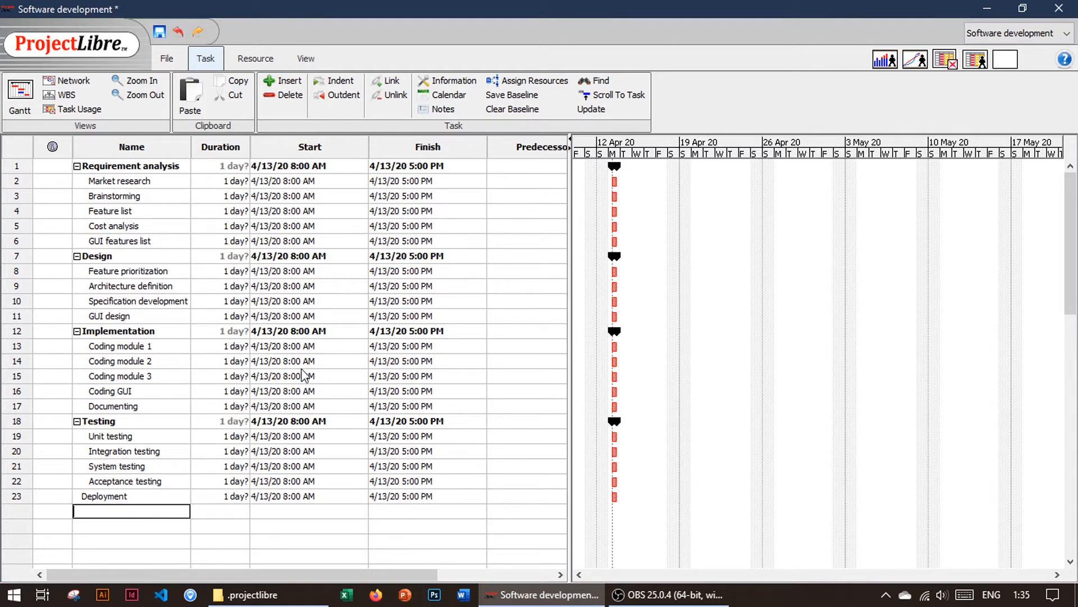
Collapse the Testing, Implementation, Design and Requirement analysis phases to view only the top-level tasks
{"action": "left_click", "coordinate": [77, 421]}
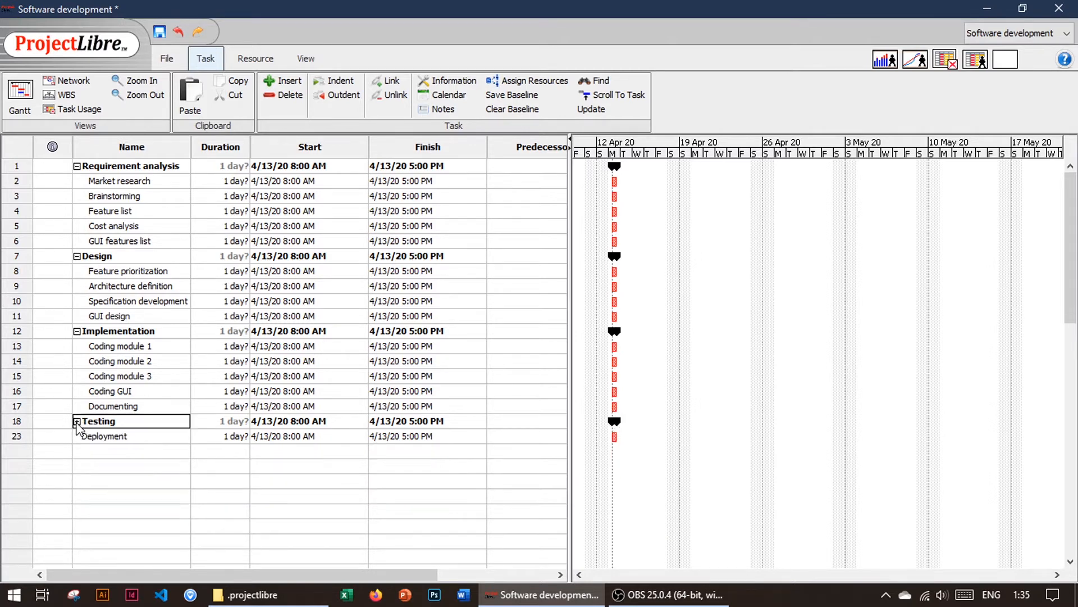
{"action": "left_click", "coordinate": [77, 422]}
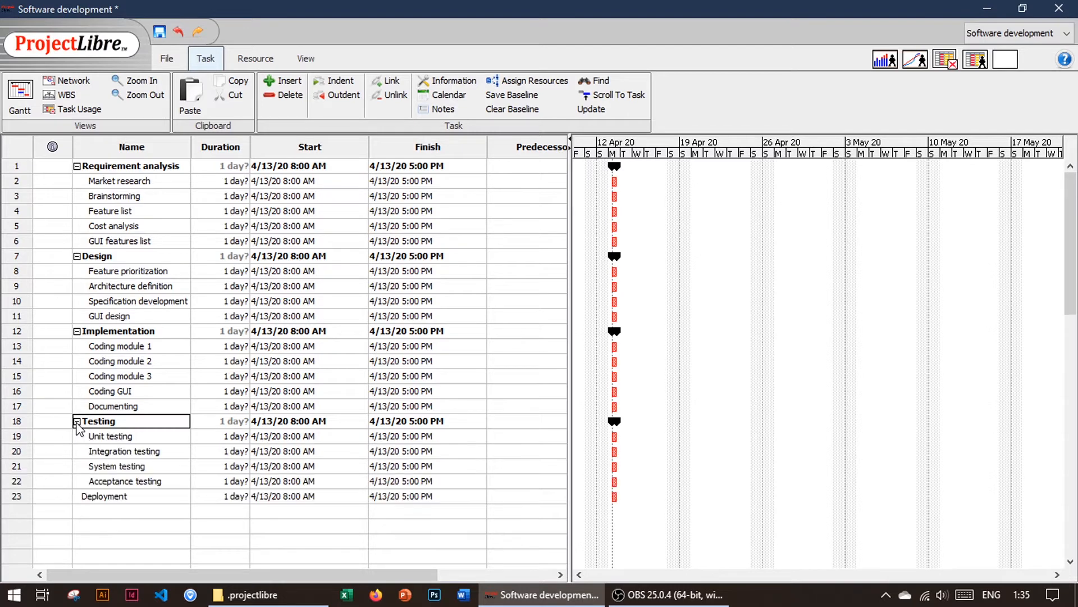
{"action": "left_click", "coordinate": [77, 331]}
{"action": "left_click", "coordinate": [77, 331]}
{"action": "left_click", "coordinate": [77, 331]}
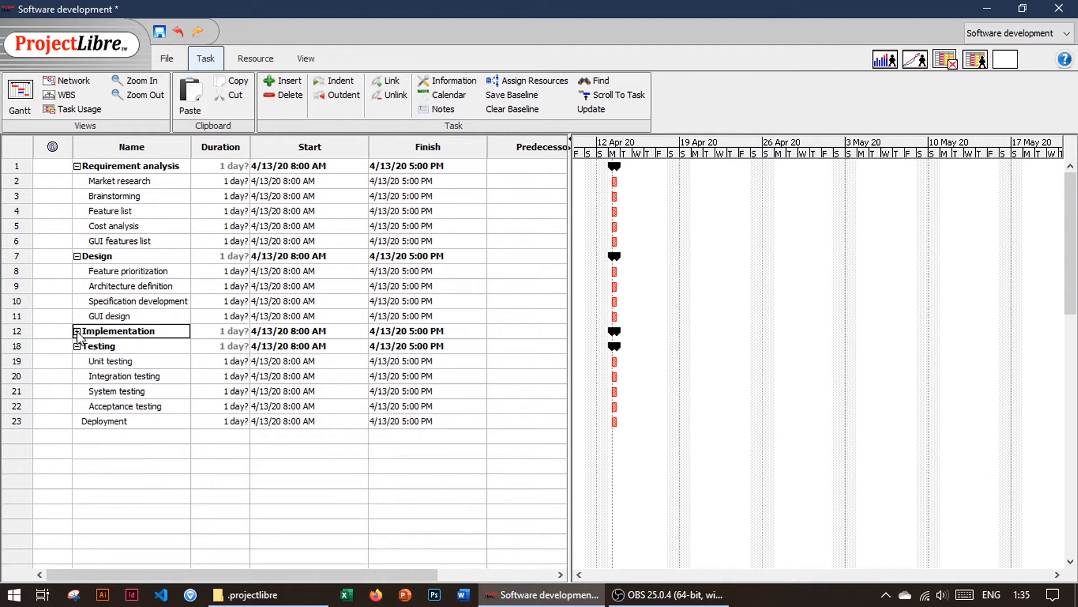
{"action": "left_click", "coordinate": [77, 346]}
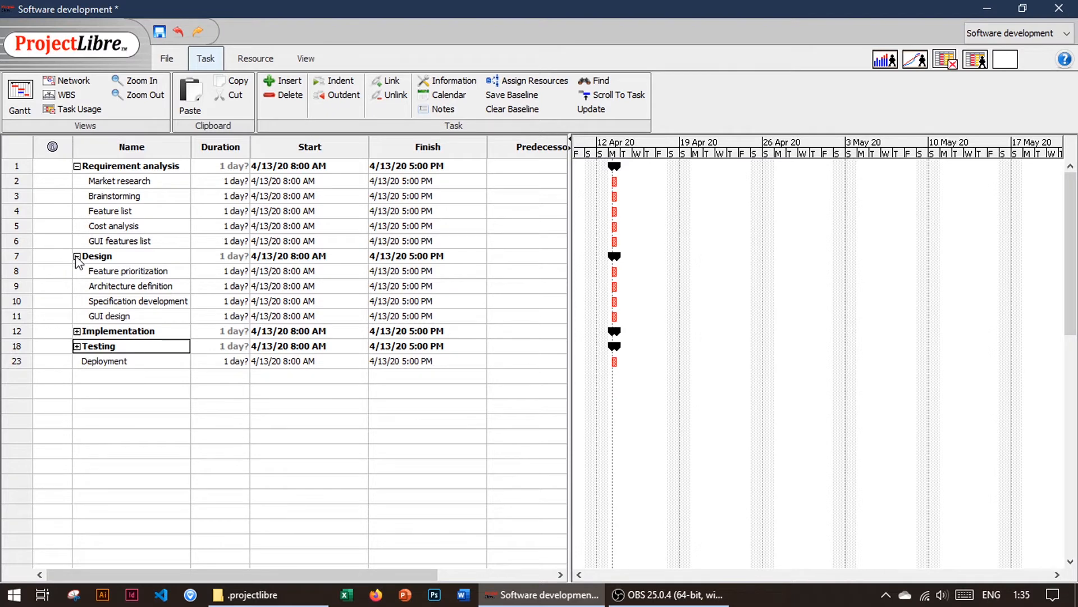
{"action": "left_click", "coordinate": [77, 256]}
{"action": "left_click", "coordinate": [77, 166]}
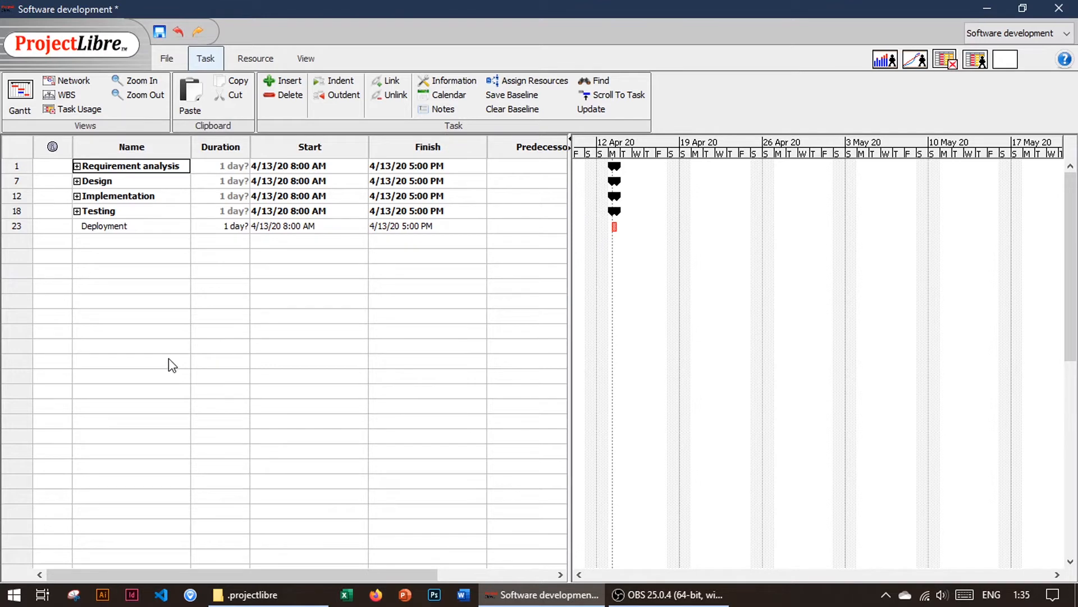
Expand the Requirement analysis, Design, Implementation and Testing phases to show all their subtasks
{"action": "left_click", "coordinate": [77, 166]}
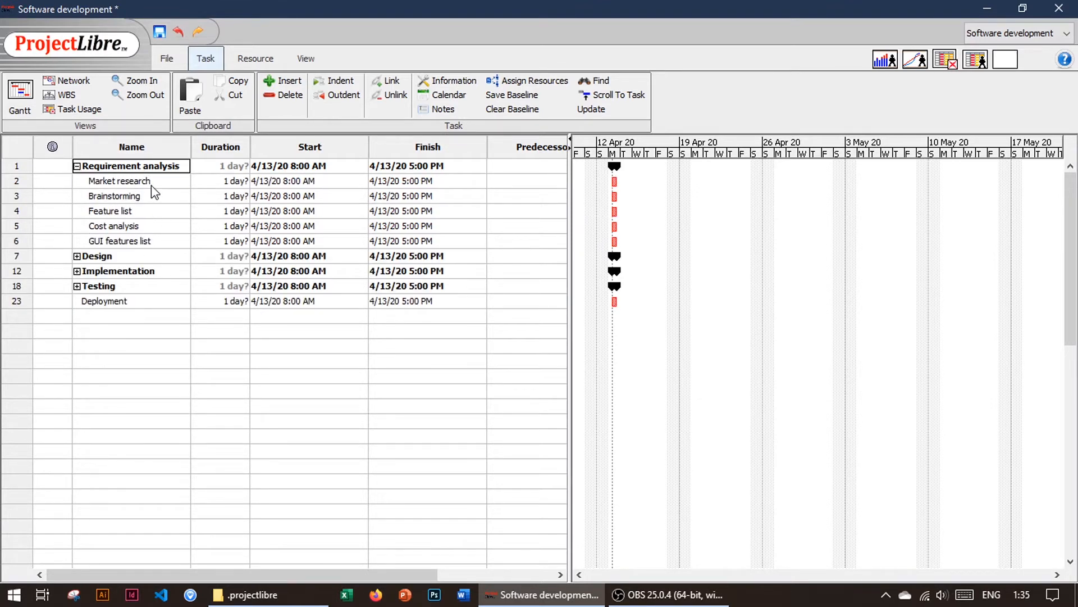
{"action": "left_click", "coordinate": [77, 255]}
{"action": "left_click", "coordinate": [76, 331]}
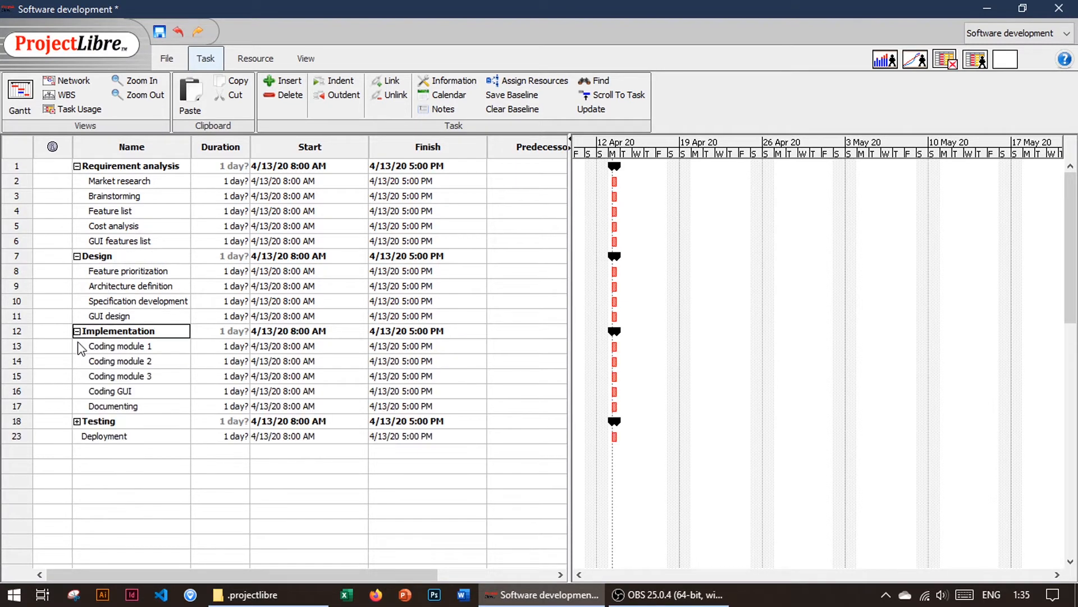
{"action": "left_click", "coordinate": [77, 421]}
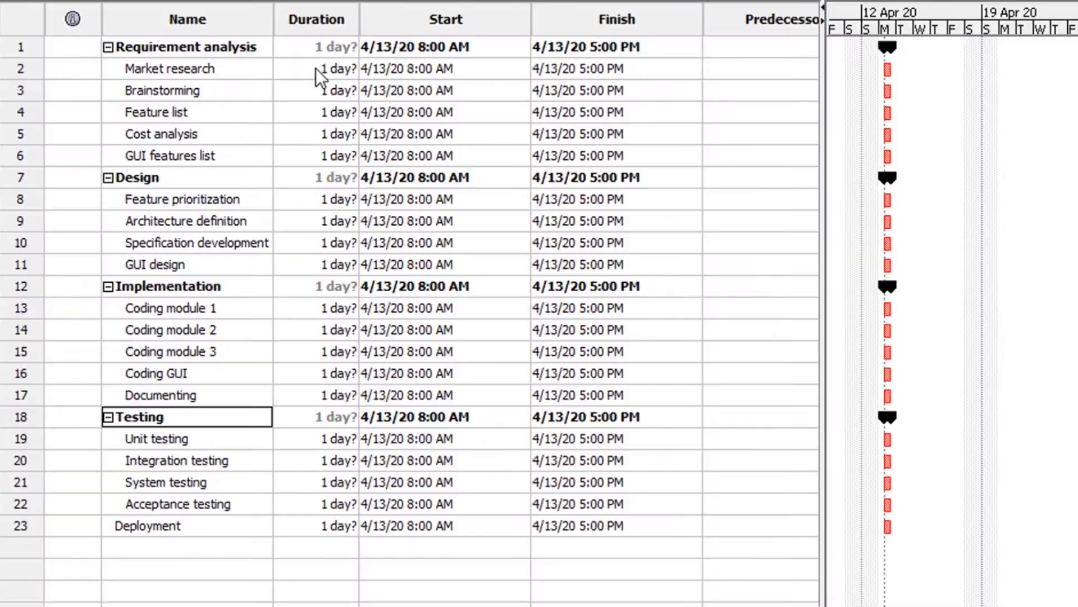
Set the duration of Market research to 7 days and of Brainstorming to 1 day
{"action": "left_click", "coordinate": [182, 194]}
{"action": "double_click", "coordinate": [184, 180]}
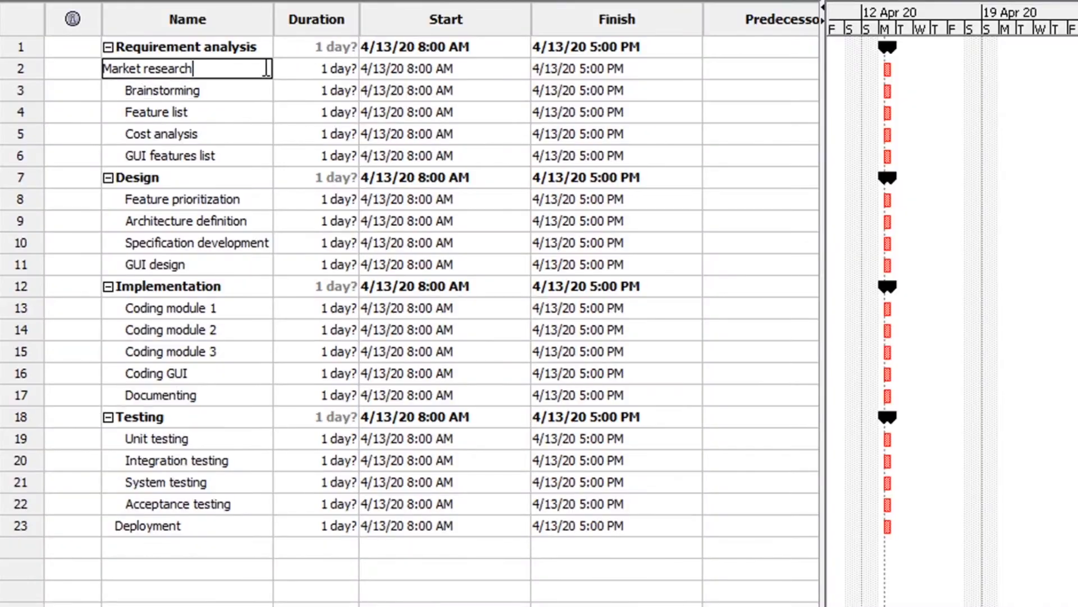
{"action": "left_click", "coordinate": [228, 181]}
{"action": "left_click", "coordinate": [326, 69]}
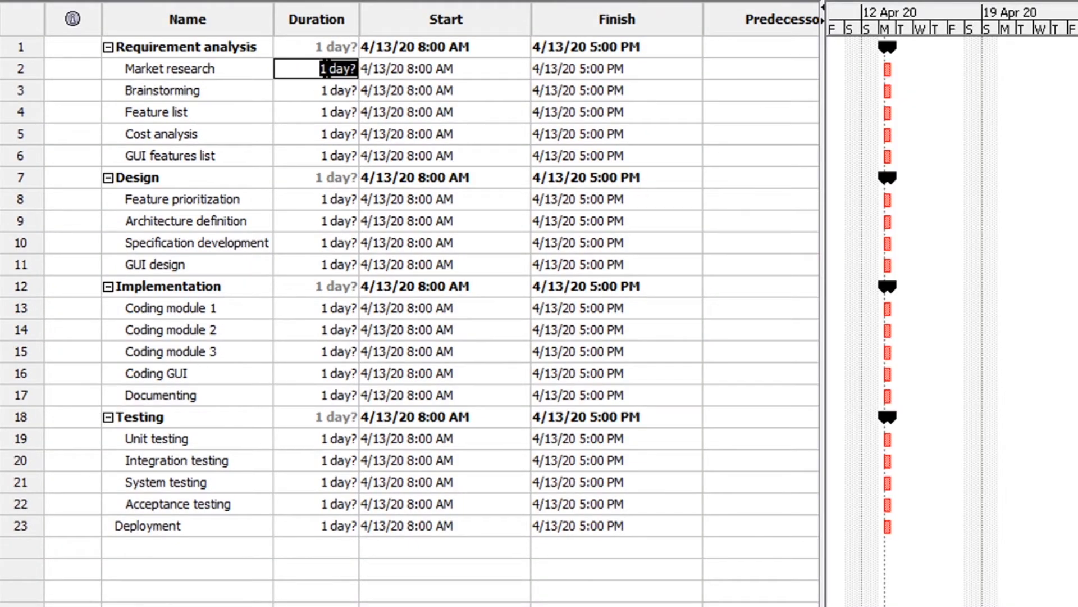
{"action": "type", "text": "7"}
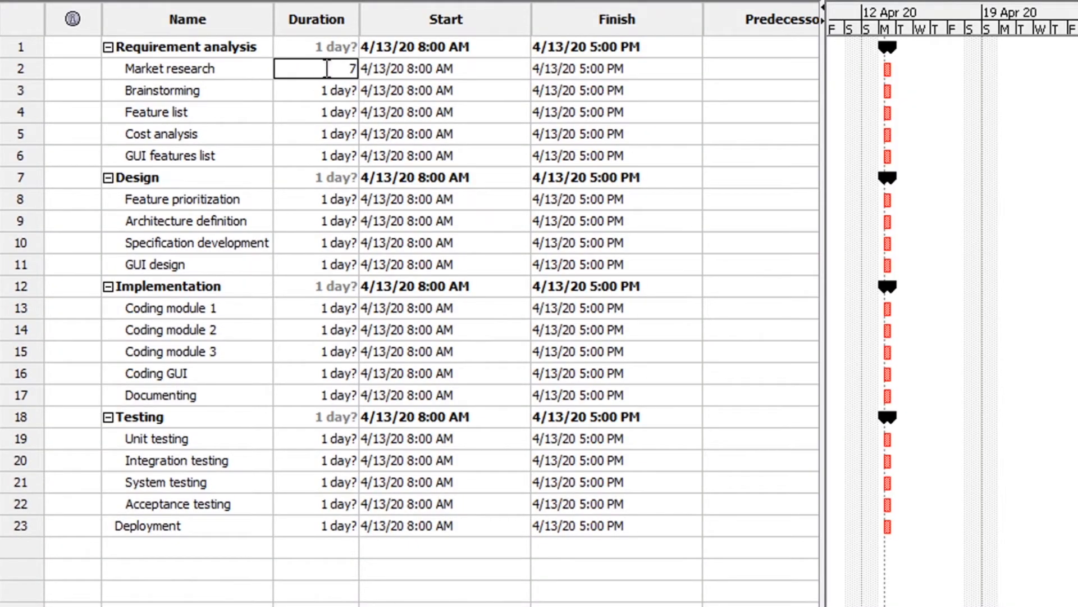
{"action": "key", "text": "Return"}
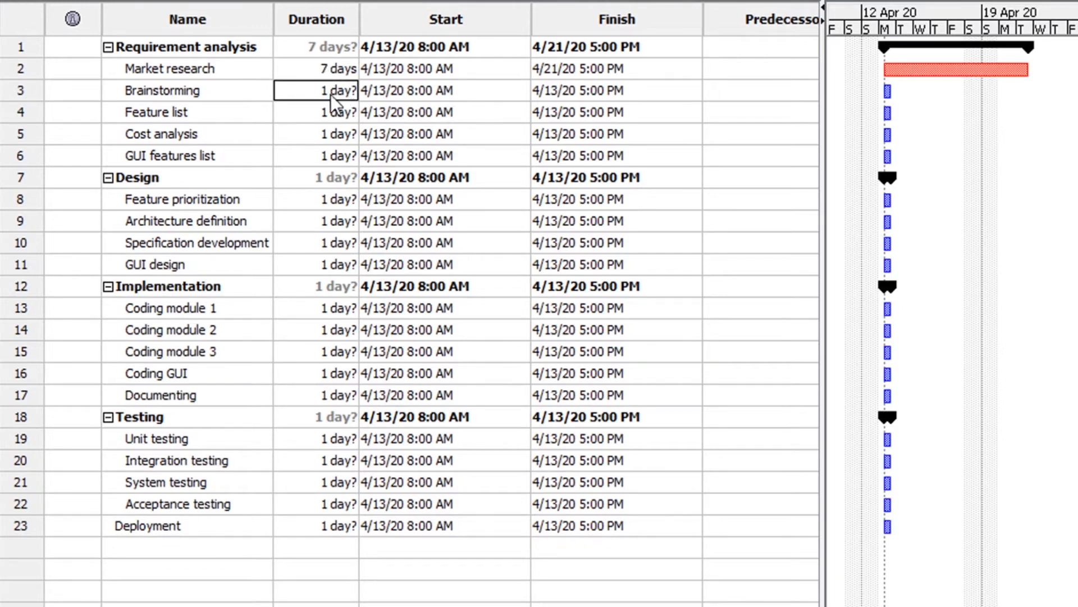
{"action": "type", "text": "1"}
{"action": "key", "text": "Return"}
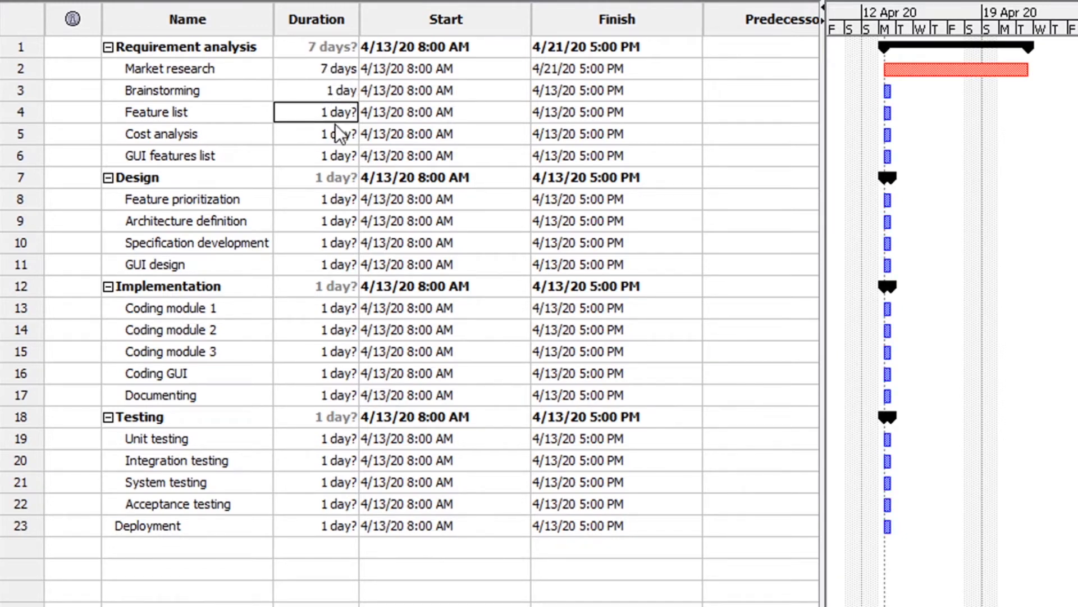
Set the duration of Feature list to 2 days, Cost analysis to 3 days and GUI features list to 4 days
{"action": "type", "text": "2"}
{"action": "key", "text": "Return"}
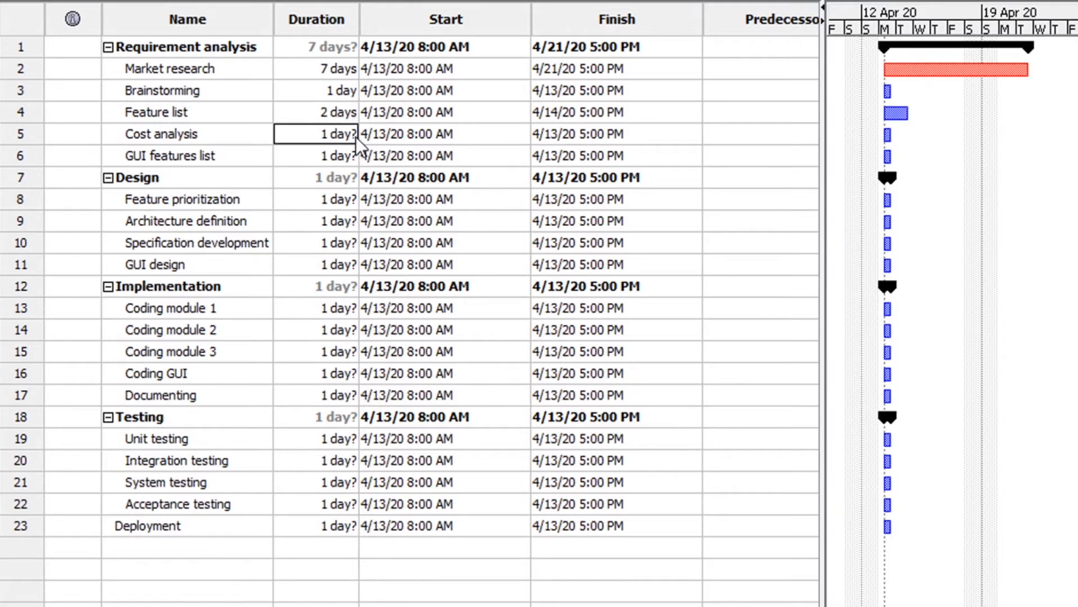
{"action": "type", "text": "3"}
{"action": "key", "text": "Return"}
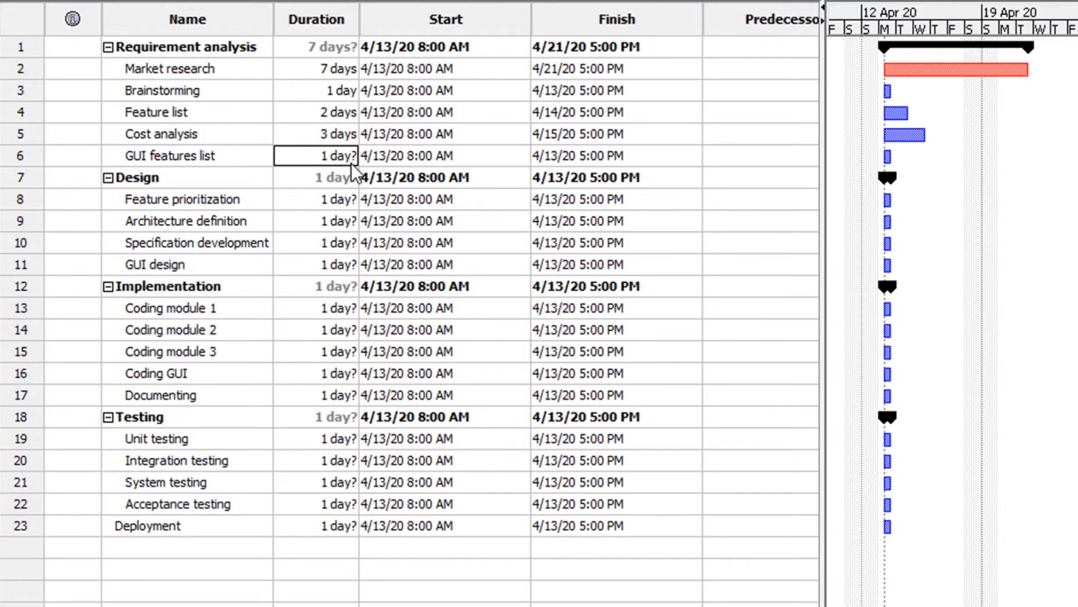
{"action": "type", "text": "4"}
{"action": "key", "text": "Return"}
Set the durations of Feature prioritization to 2 days, Architecture definition to 6, Specification development to 8 and GUI design to 10
{"action": "key", "text": "Down"}
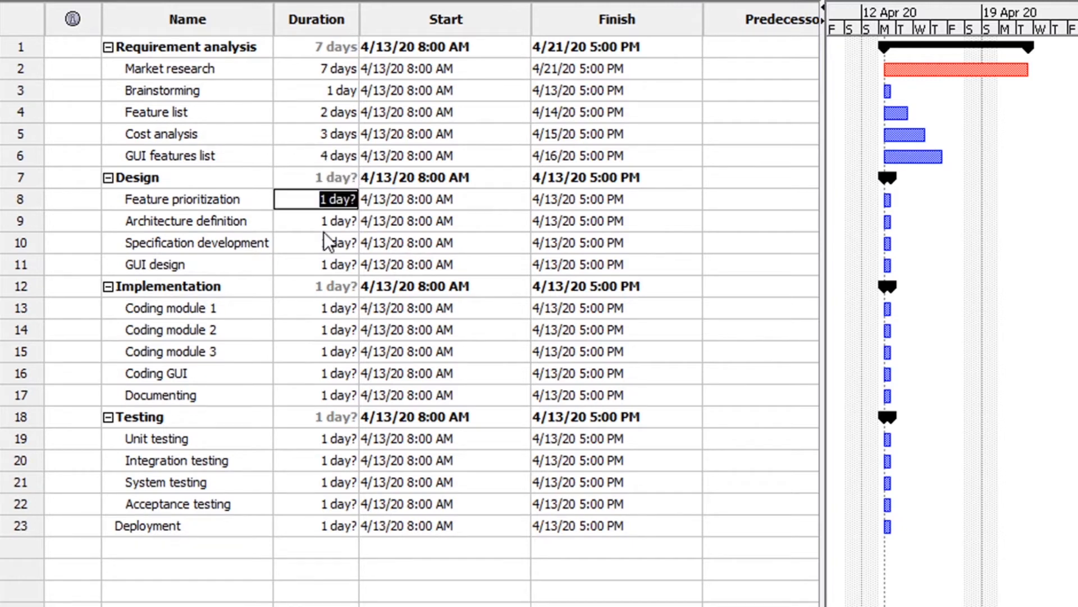
{"action": "type", "text": "2"}
{"action": "key", "text": "Return"}
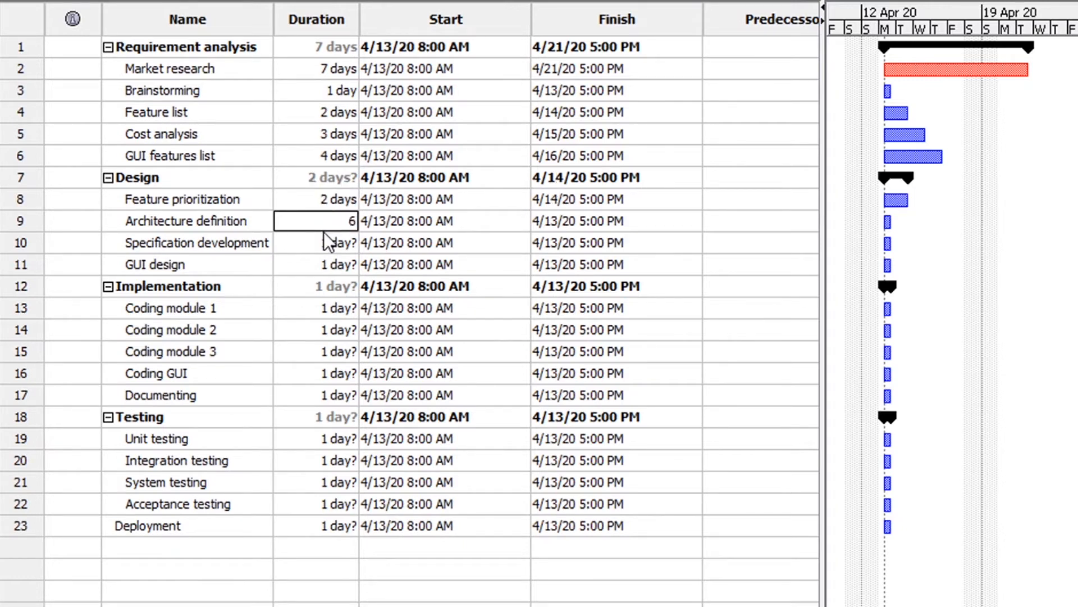
{"action": "key", "text": "Return"}
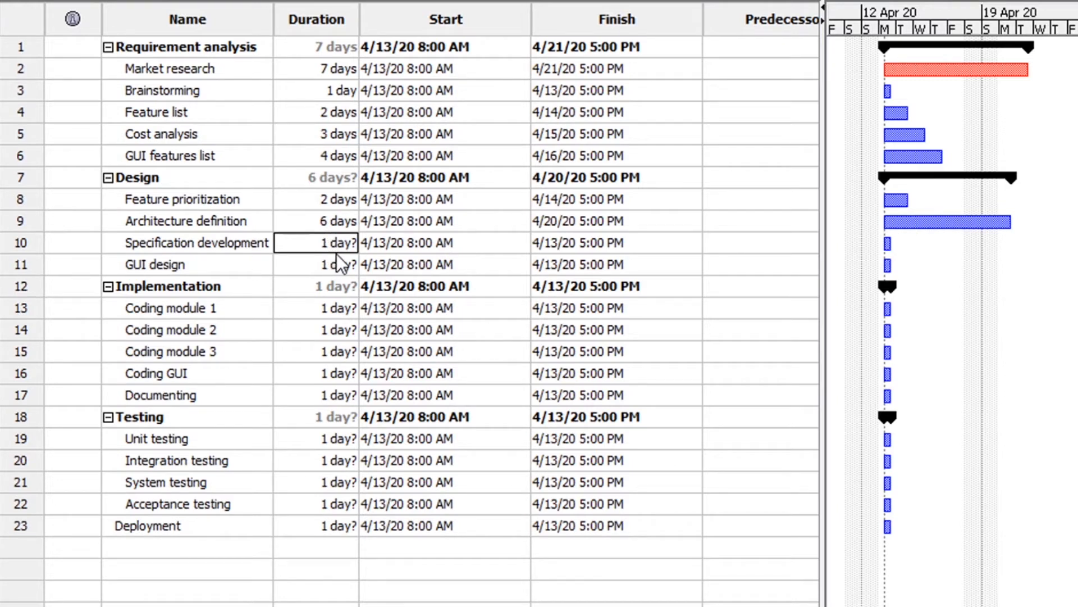
{"action": "type", "text": "8"}
{"action": "key", "text": "Return"}
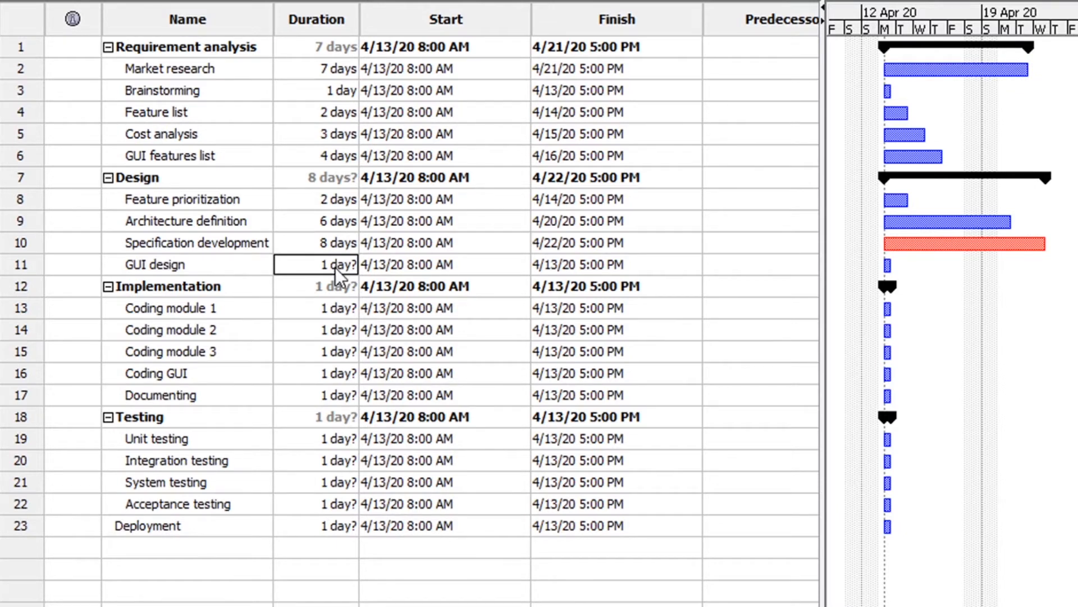
{"action": "type", "text": "10"}
{"action": "key", "text": "Return"}
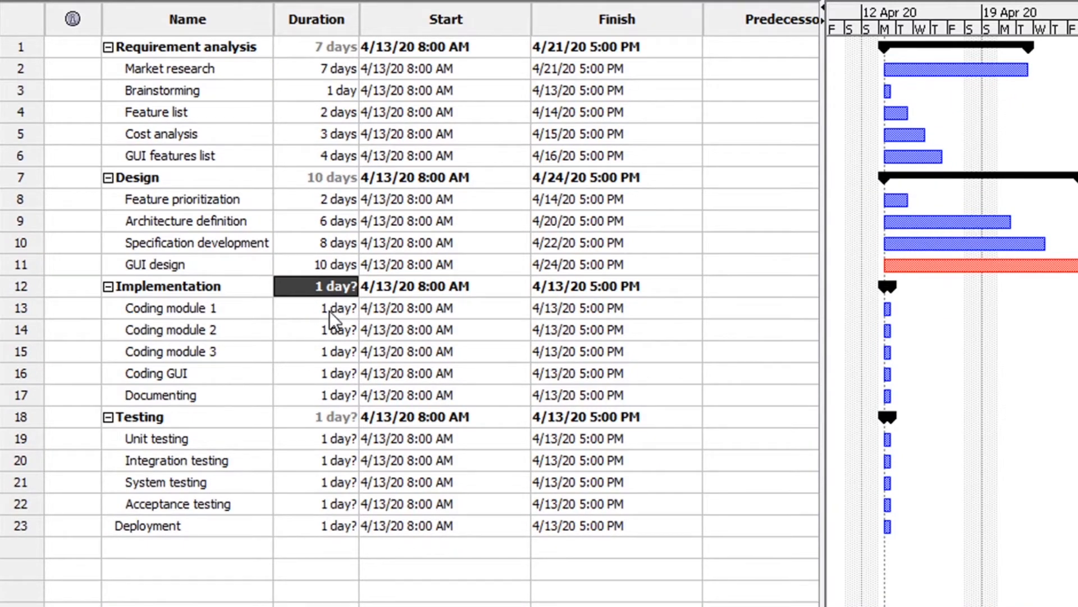
Set the duration of Coding module 1 to 15 days, Coding module 2 to 25 days and Coding module 3 to 10 days
{"action": "left_click", "coordinate": [329, 311]}
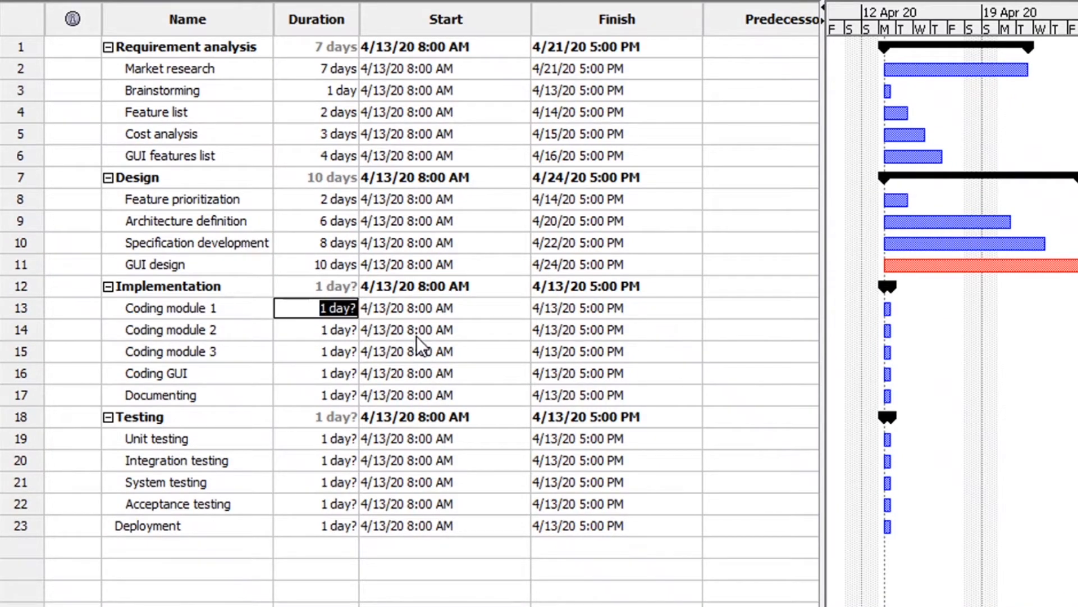
{"action": "type", "text": "15"}
{"action": "key", "text": "Return"}
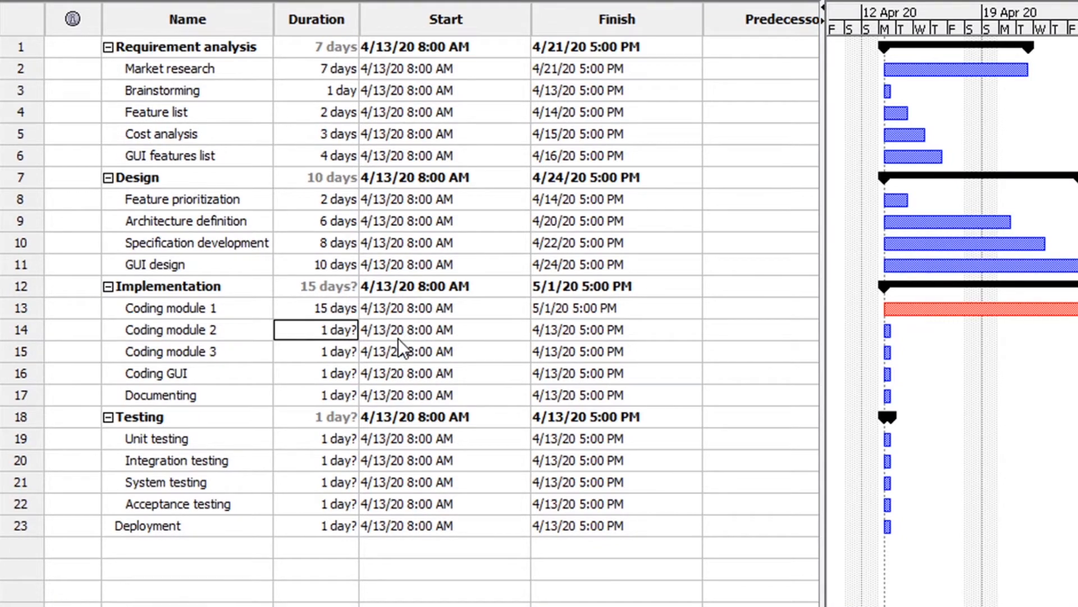
{"action": "type", "text": "25"}
{"action": "key", "text": "Return"}
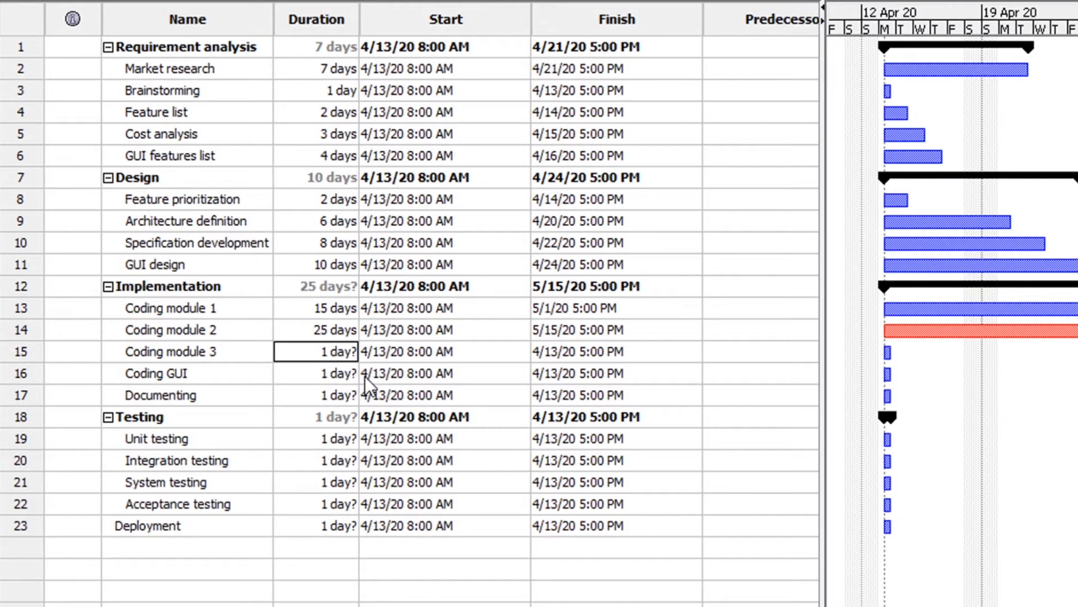
{"action": "type", "text": "10"}
{"action": "key", "text": "Return"}
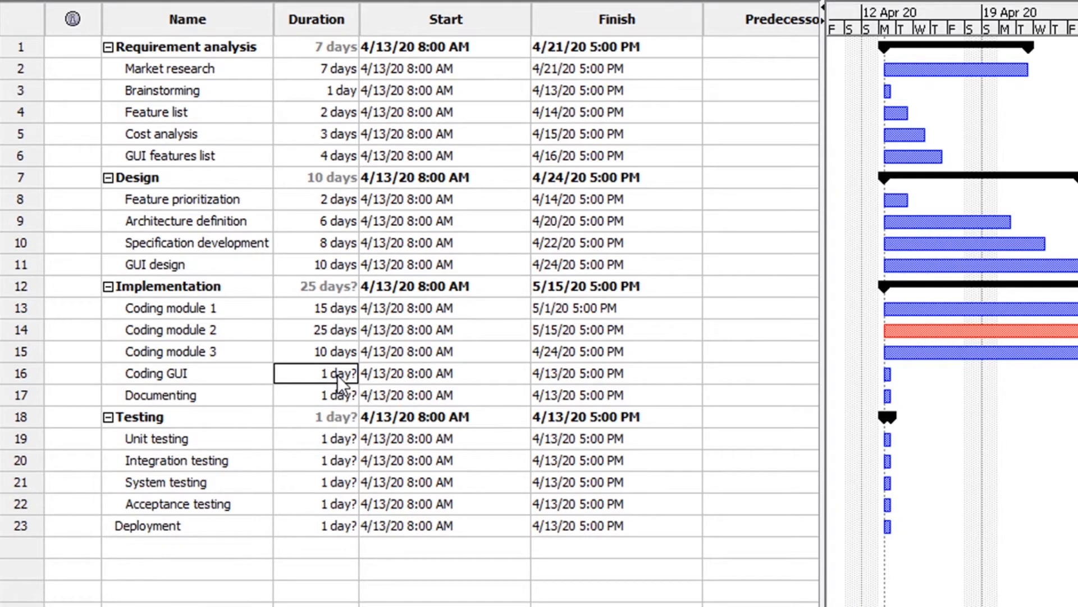
Set the duration of Coding GUI to 8 days and of Documenting to 10 days
{"action": "type", "text": "8"}
{"action": "key", "text": "Return"}
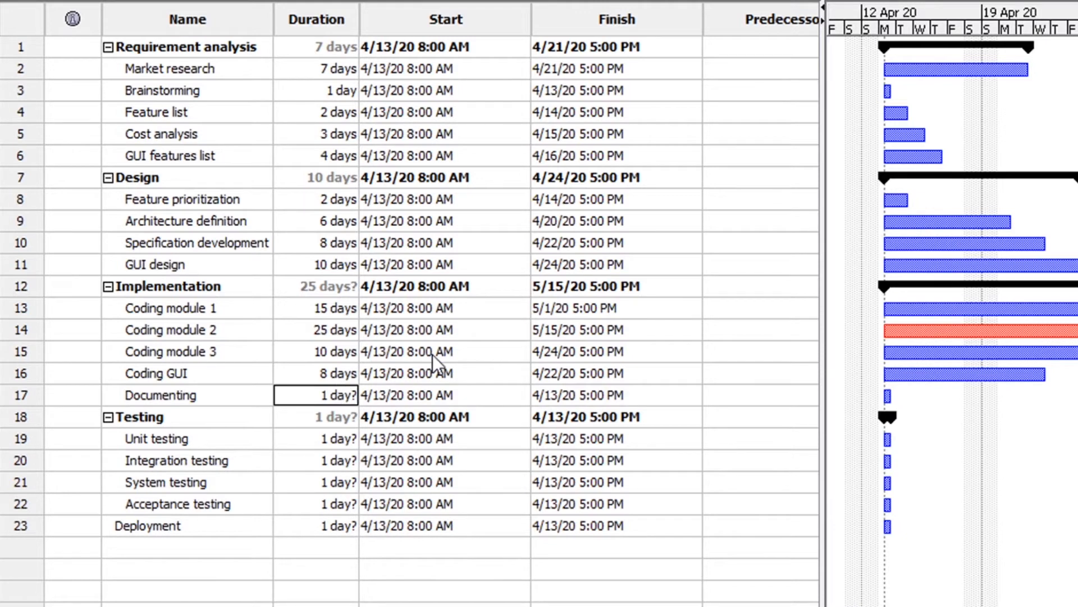
{"action": "type", "text": "10"}
{"action": "key", "text": "Return"}
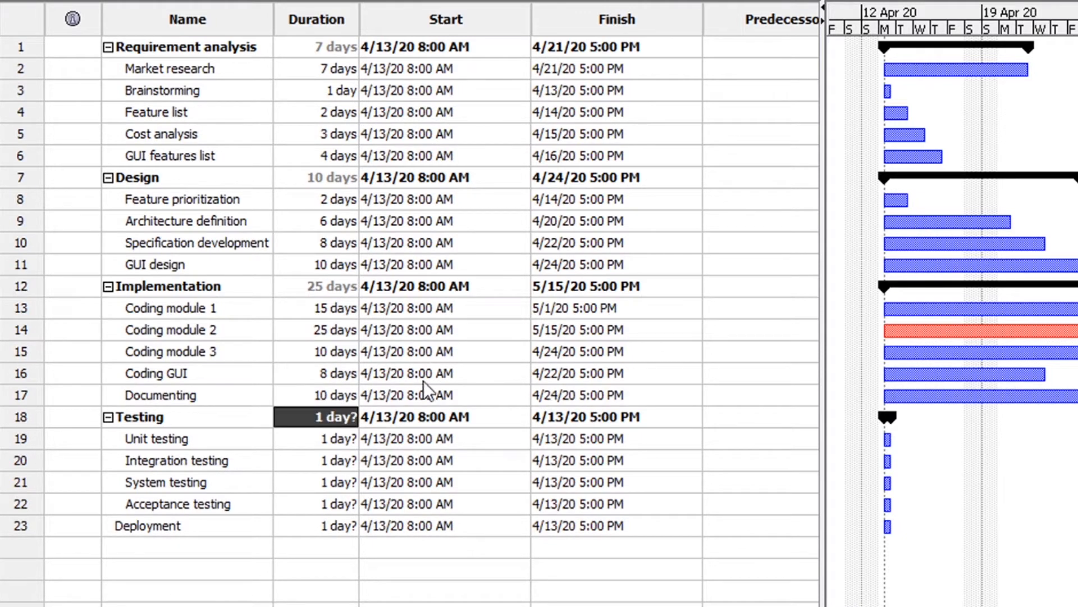
Set the duration of Unit testing to 10 days and of Integration testing and System testing to 5 days each
{"action": "left_click", "coordinate": [339, 441]}
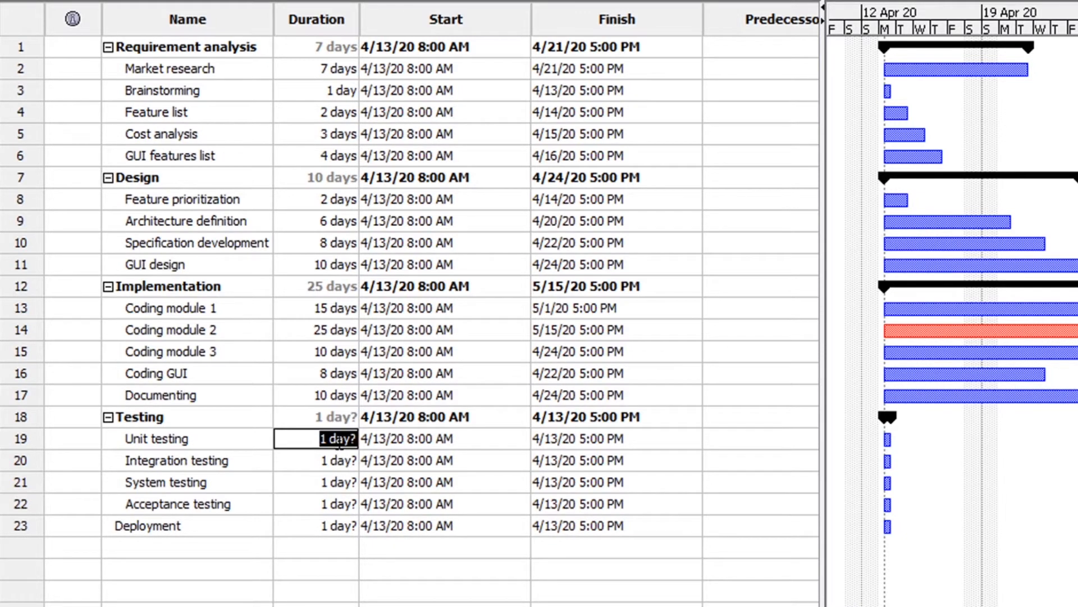
{"action": "type", "text": "10"}
{"action": "key", "text": "Return"}
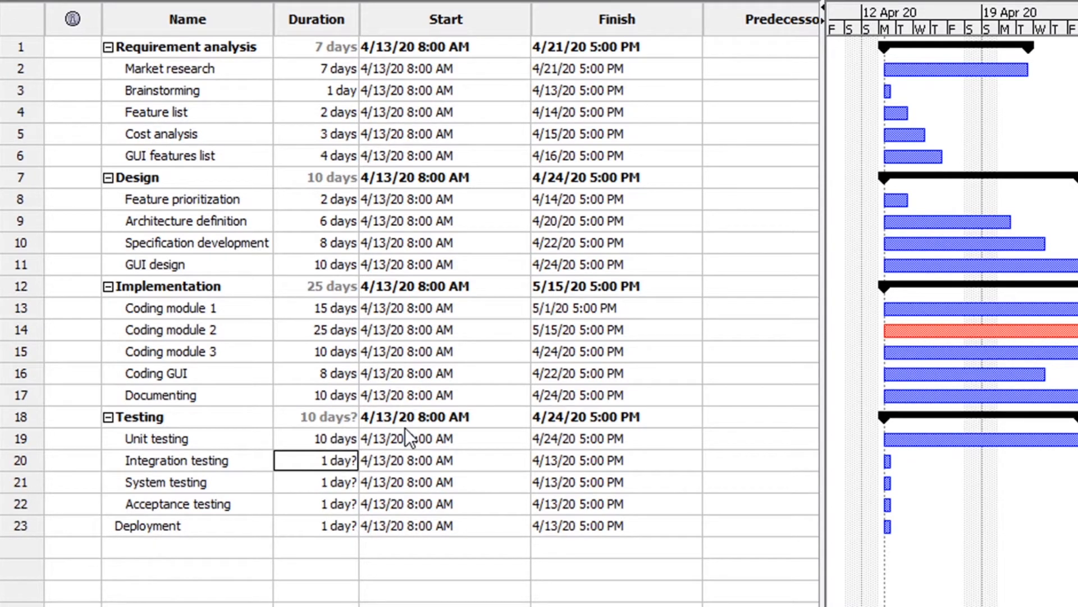
{"action": "type", "text": "5"}
{"action": "key", "text": "Return"}
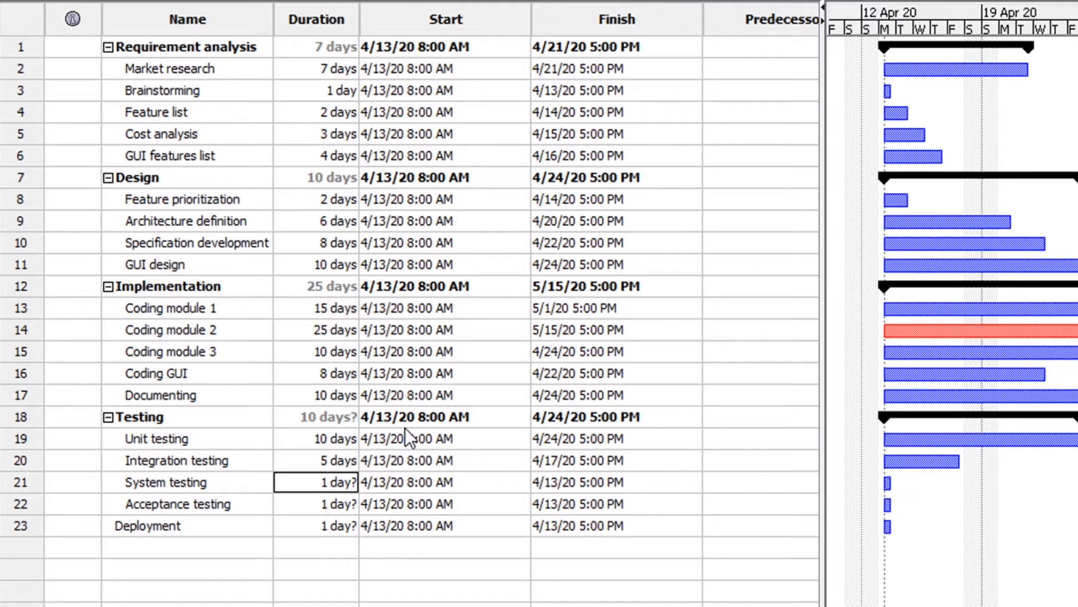
{"action": "type", "text": "5"}
{"action": "key", "text": "Return"}
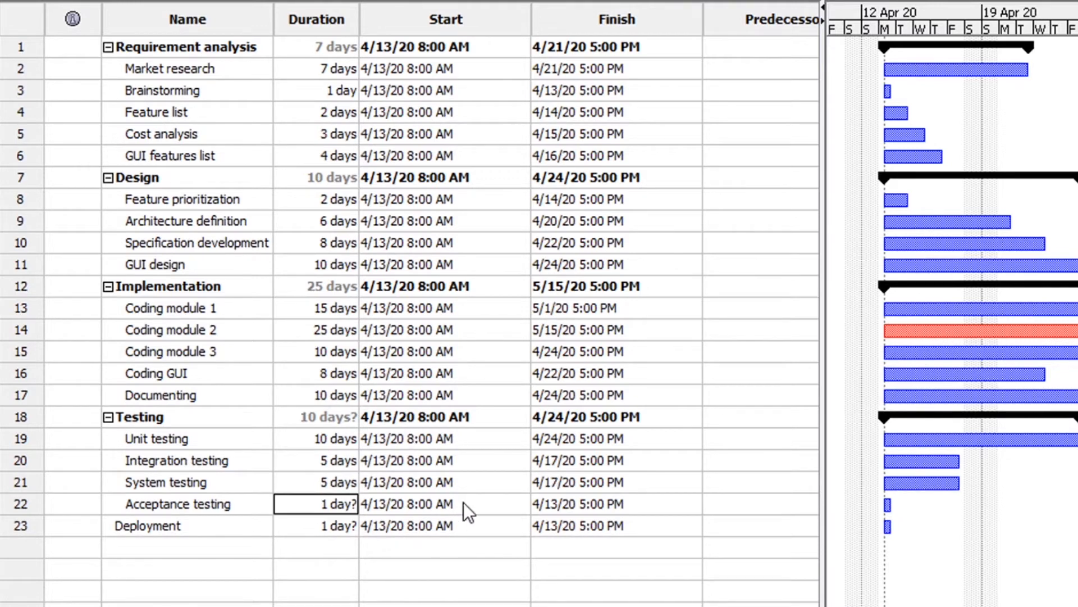
Set the duration of Acceptance testing to 6 days and of Deployment to 4 days
{"action": "type", "text": "6"}
{"action": "key", "text": "Return"}
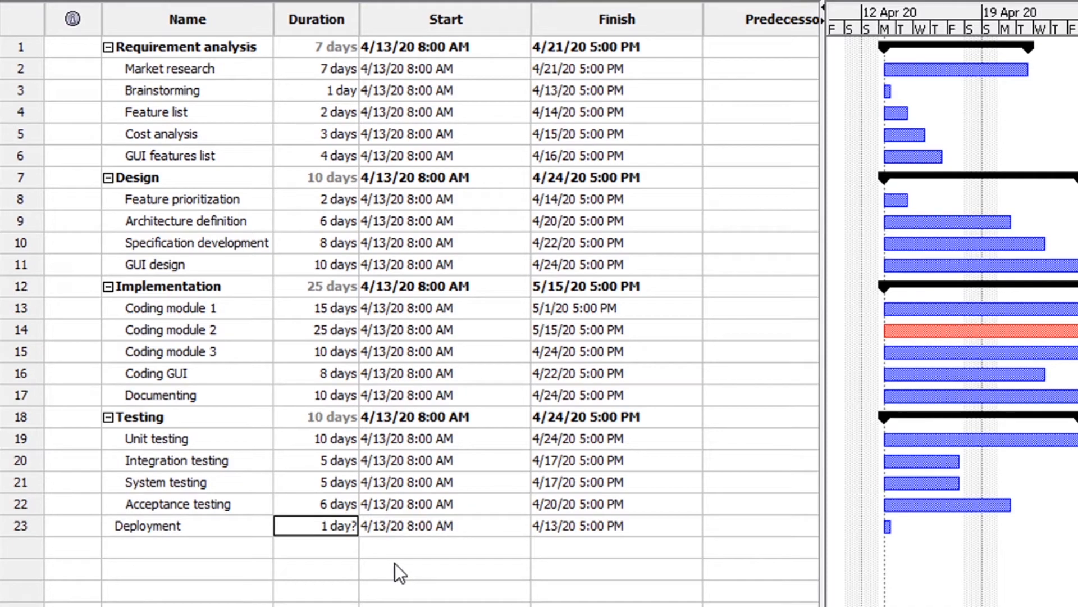
{"action": "type", "text": "4"}
{"action": "key", "text": "Return"}
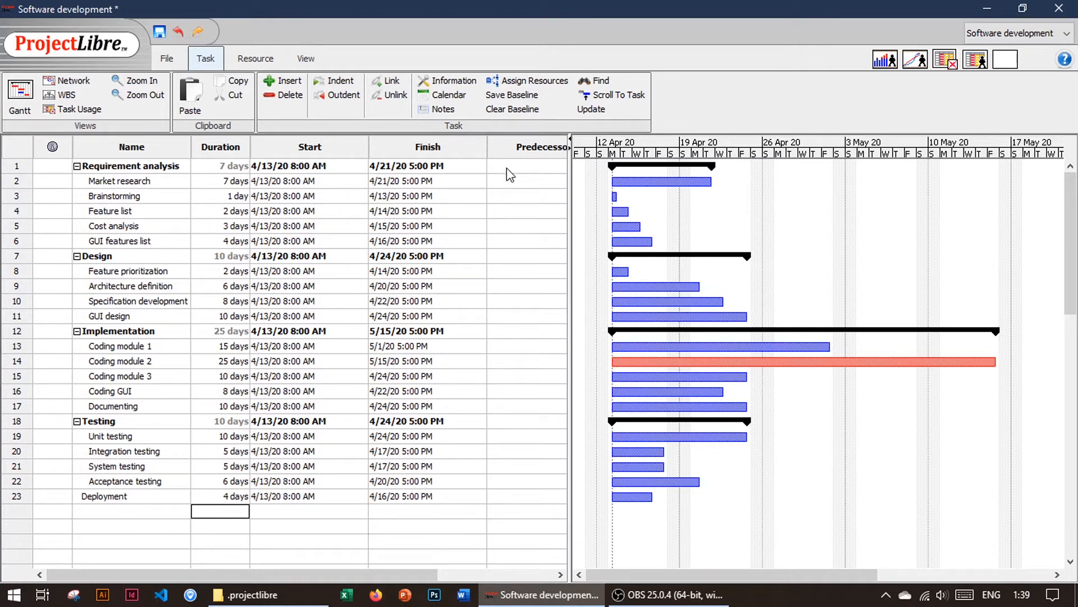
Set task 1 as the predecessor of the Design phase and task 7 as the predecessor of the Implementation phase
{"action": "left_click", "coordinate": [500, 258]}
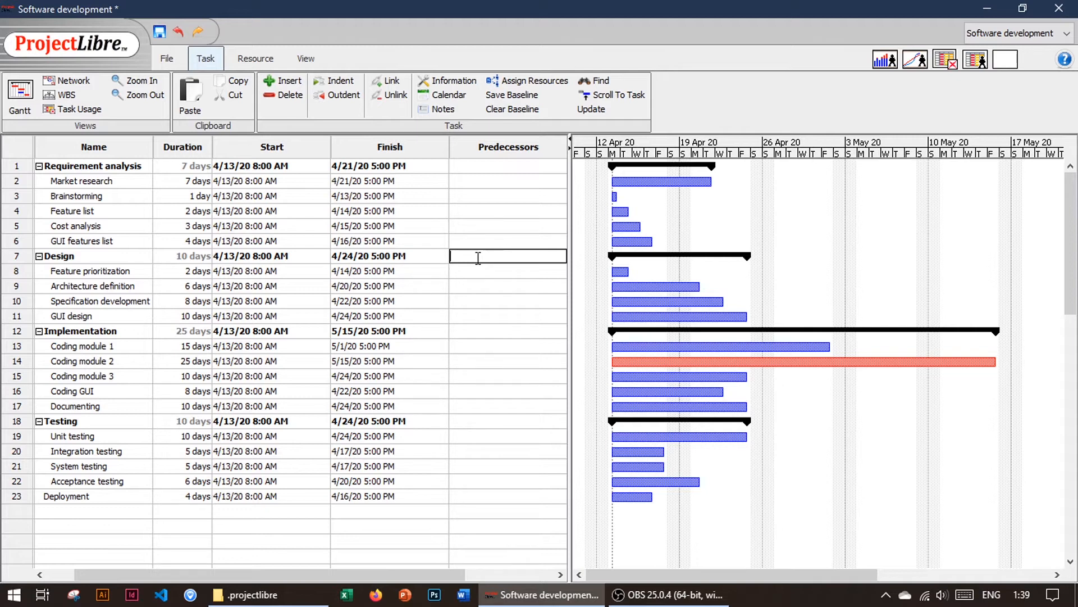
{"action": "type", "text": "1"}
{"action": "key", "text": "Return"}
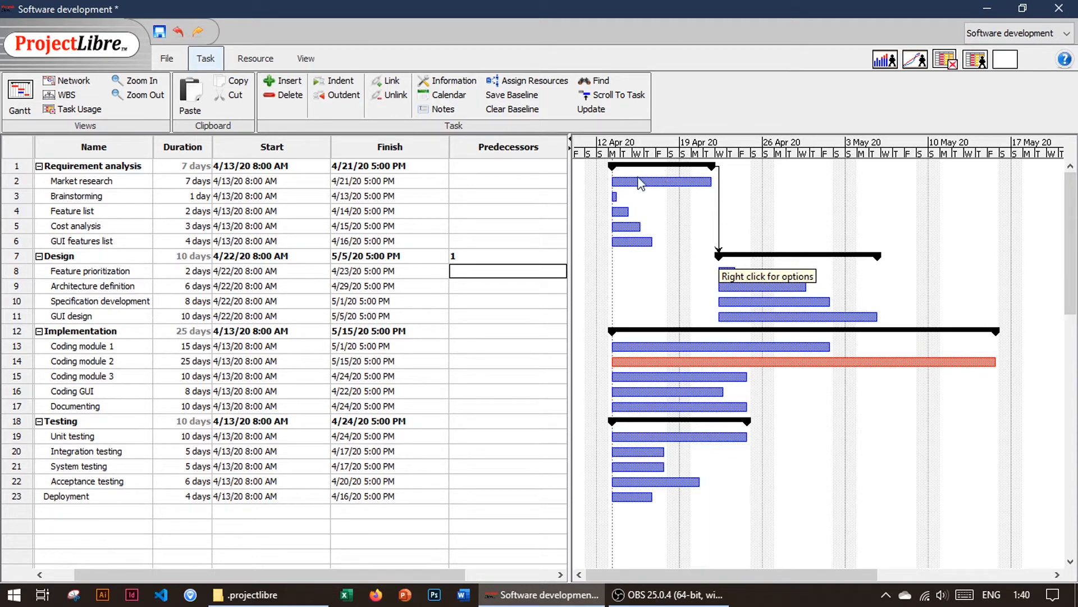
{"action": "left_click", "coordinate": [474, 331]}
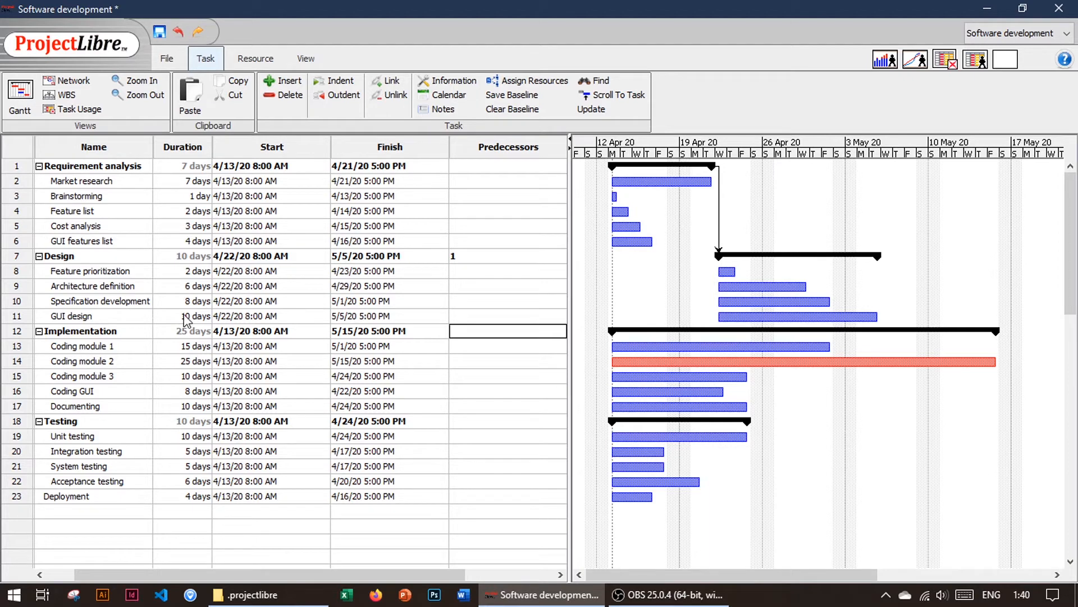
{"action": "type", "text": "7"}
{"action": "key", "text": "Return"}
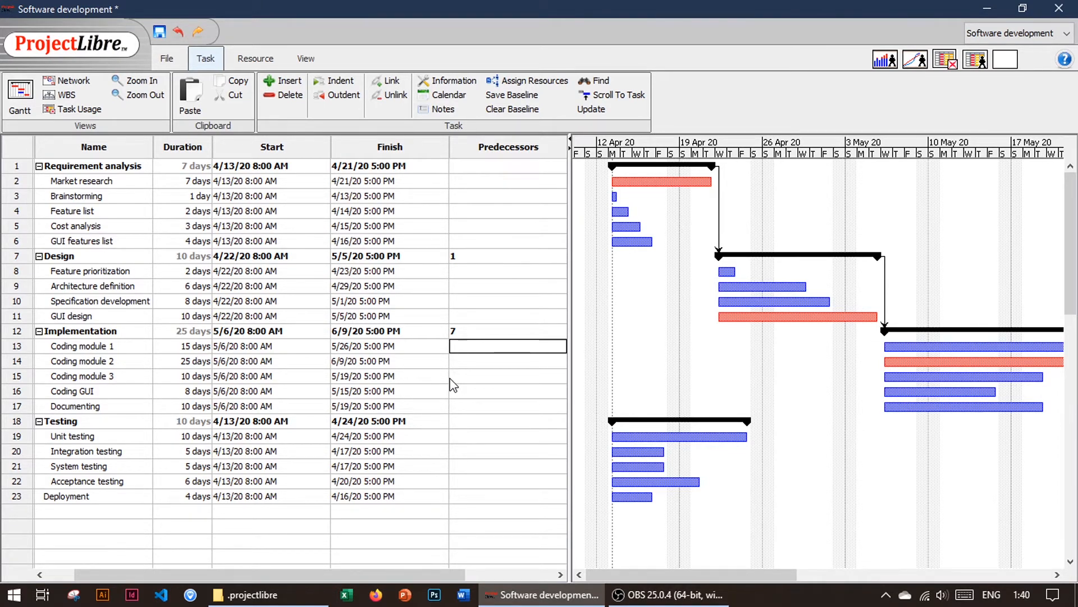
Set task 12 as the predecessor of the Testing phase and task 18 as the predecessor of Deployment
{"action": "left_click", "coordinate": [471, 419]}
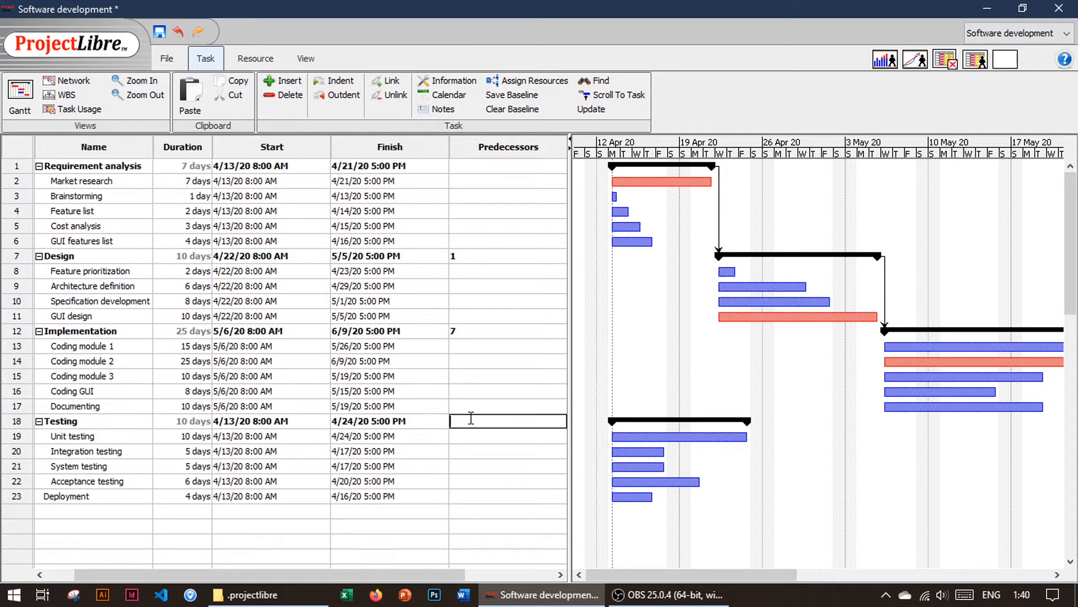
{"action": "type", "text": "12"}
{"action": "key", "text": "Return"}
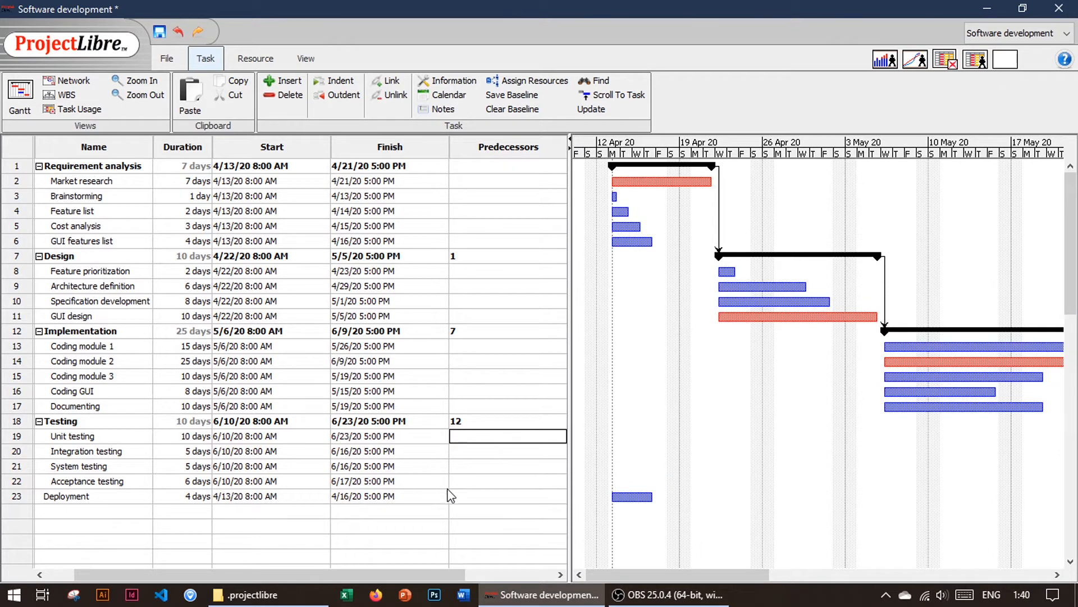
{"action": "double_click", "coordinate": [471, 497]}
{"action": "type", "text": "18"}
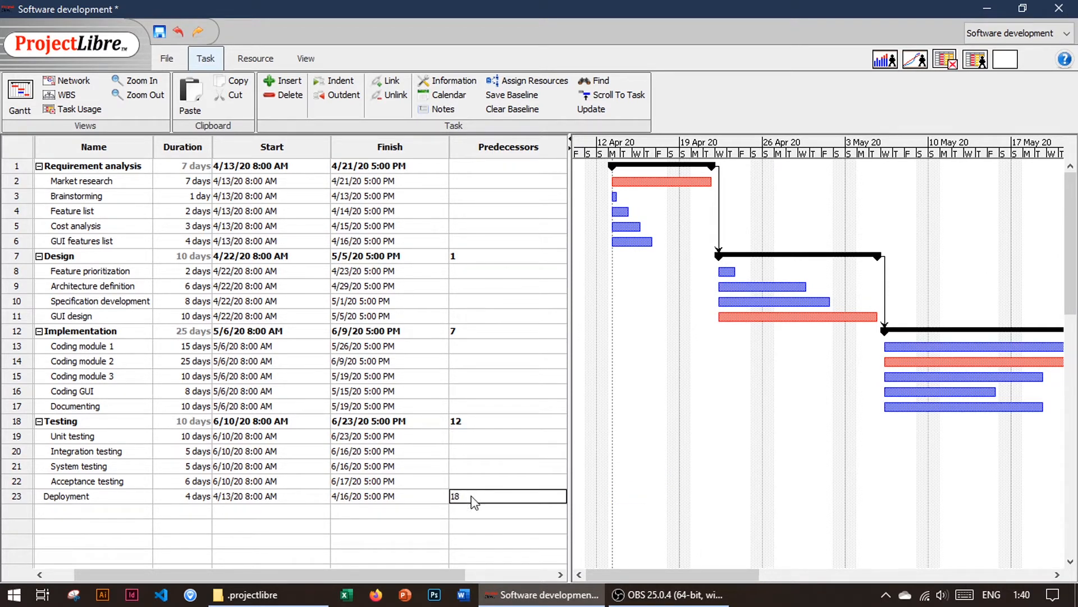
{"action": "key", "text": "Return"}
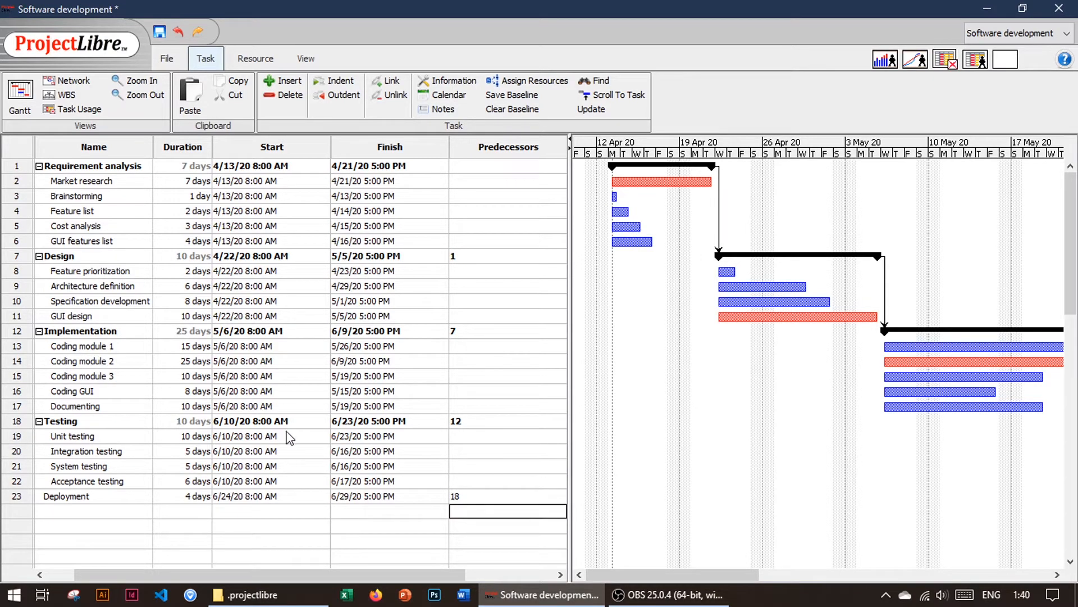
Link the Market research bar to the Brainstorming bar in the Gantt chart so that Brainstorming follows Market research
{"action": "left_click_drag", "start_coordinate": [712, 577], "coordinate": [677, 568]}
{"action": "left_click", "coordinate": [488, 196]}
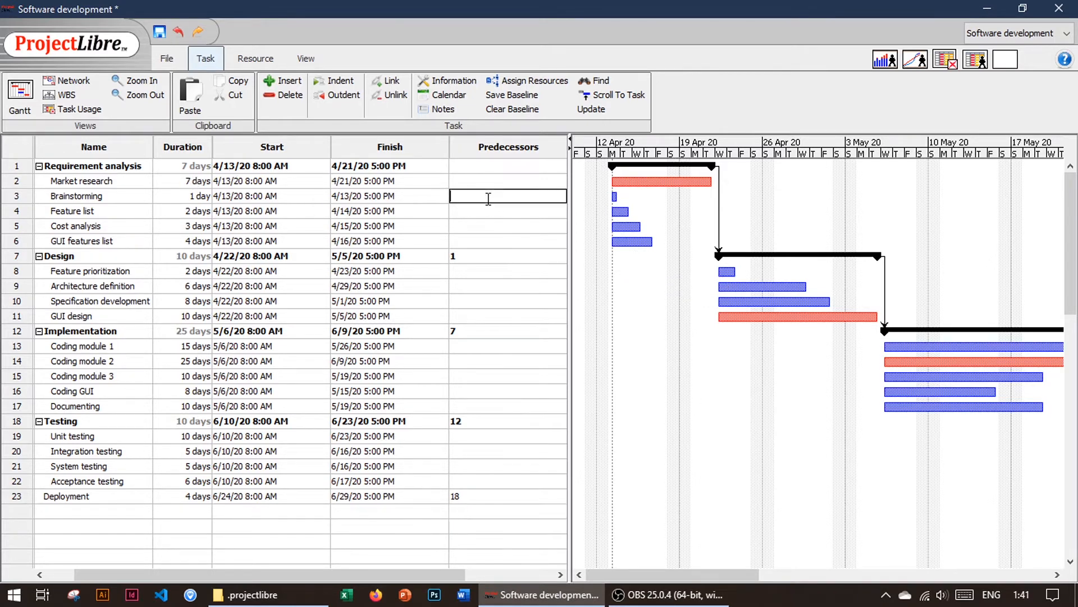
{"action": "left_click", "coordinate": [486, 181]}
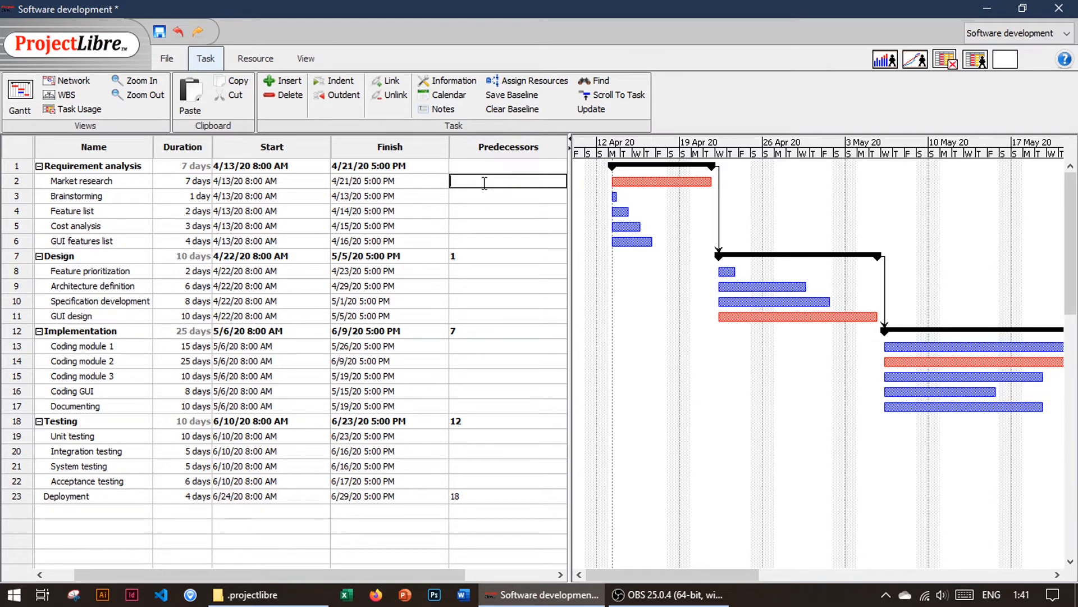
{"action": "double_click", "coordinate": [480, 196]}
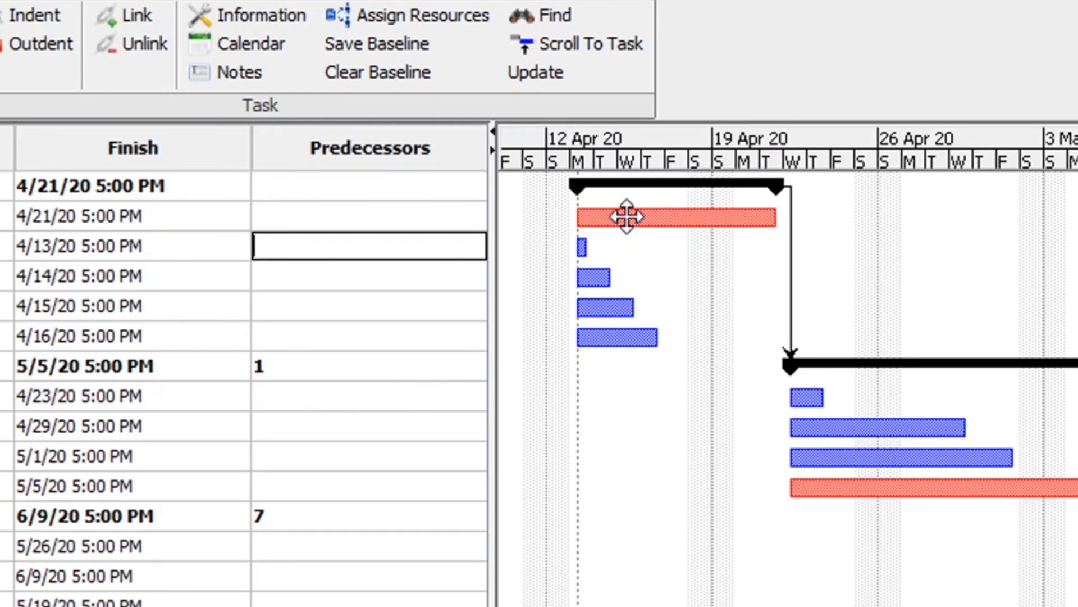
{"action": "left_click_drag", "start_coordinate": [626, 216], "coordinate": [583, 248]}
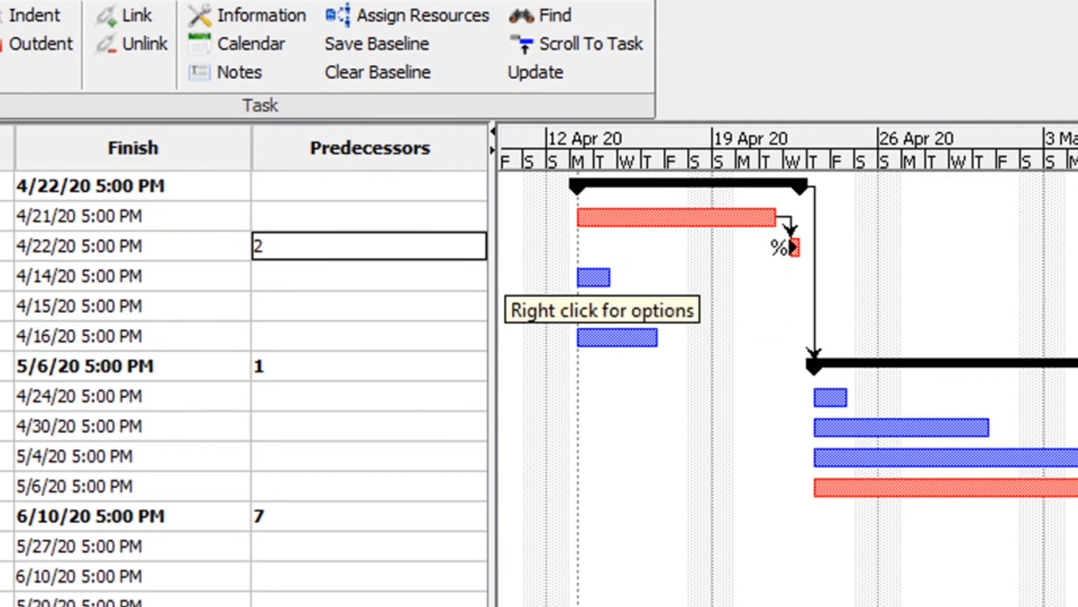
Set task 3 as the predecessor of Feature list, and link Feature list, Cost analysis and GUI features list in sequence
{"action": "left_click", "coordinate": [313, 281]}
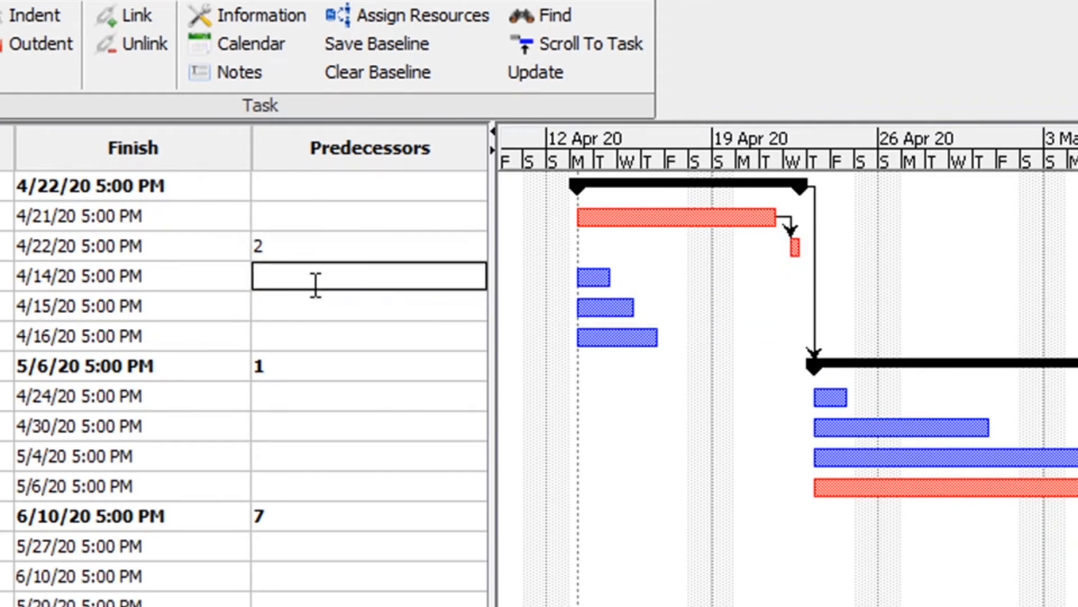
{"action": "type", "text": "3"}
{"action": "key", "text": "Return"}
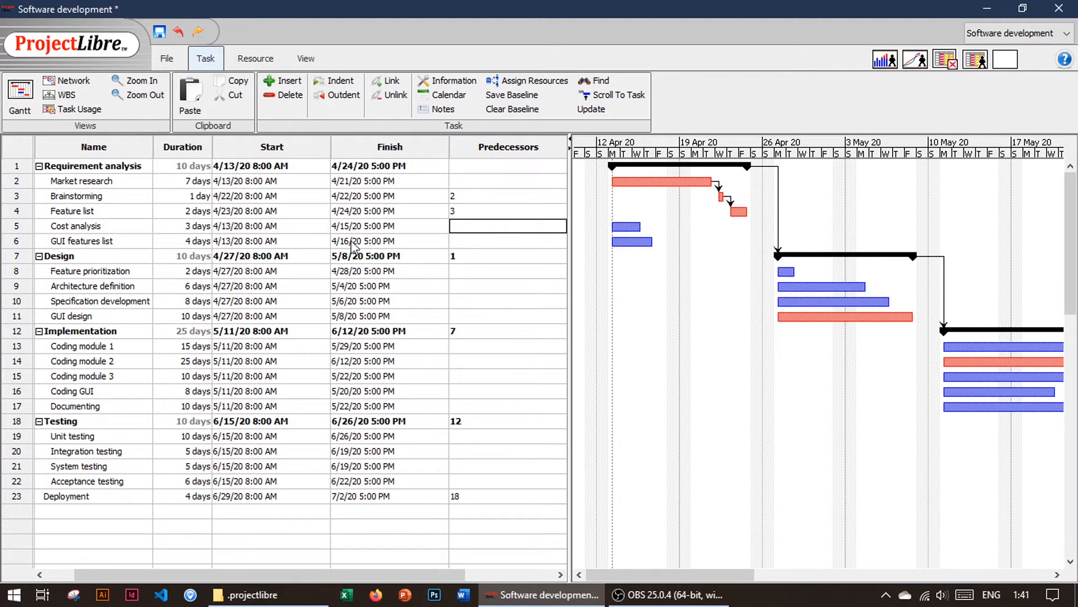
{"action": "left_click_drag", "start_coordinate": [11, 212], "coordinate": [23, 249]}
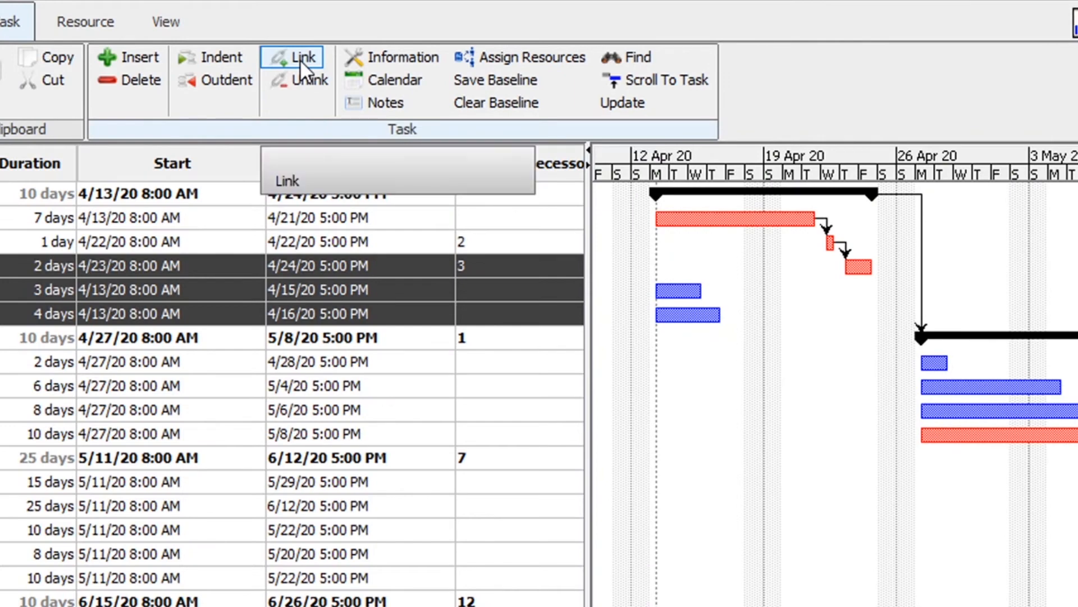
{"action": "left_click", "coordinate": [300, 59]}
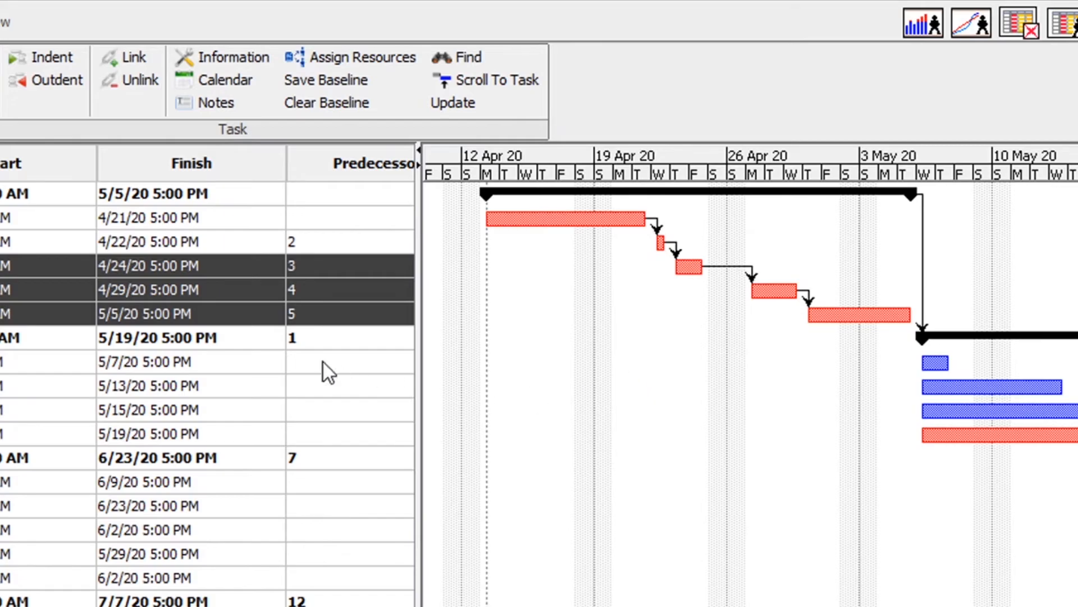
Link Feature prioritization, Architecture definition, Specification development and GUI design in sequence
{"action": "left_click", "coordinate": [315, 375]}
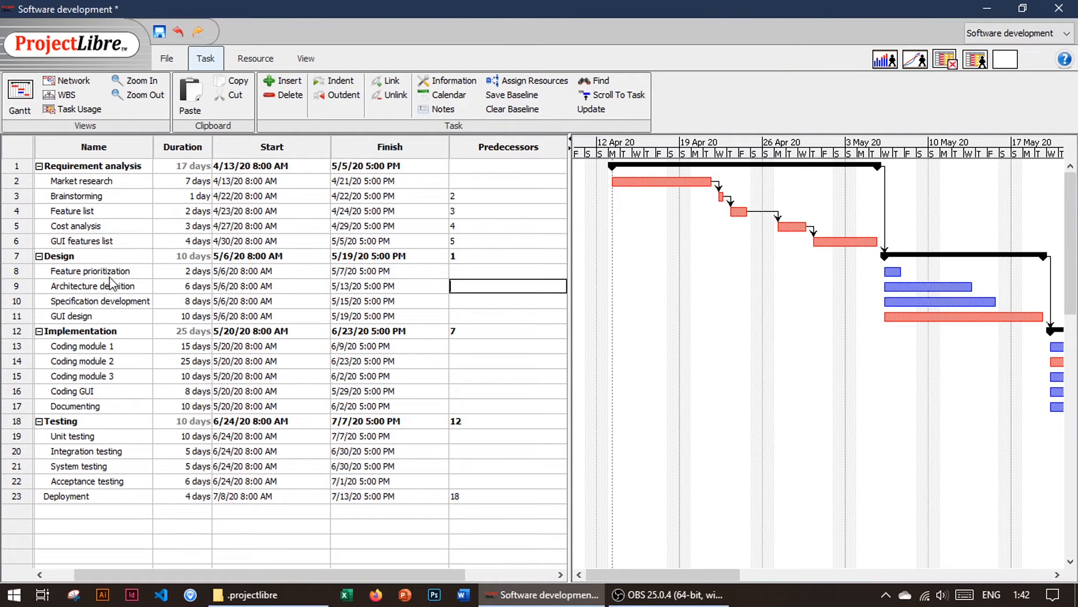
{"action": "left_click", "coordinate": [25, 272]}
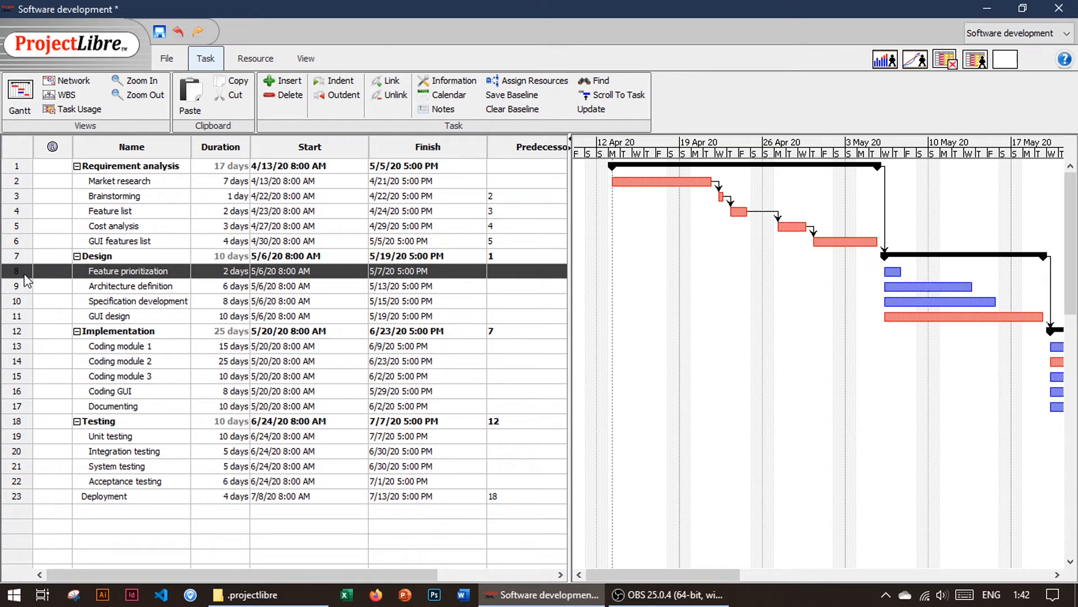
{"action": "left_click_drag", "start_coordinate": [16, 277], "coordinate": [19, 324]}
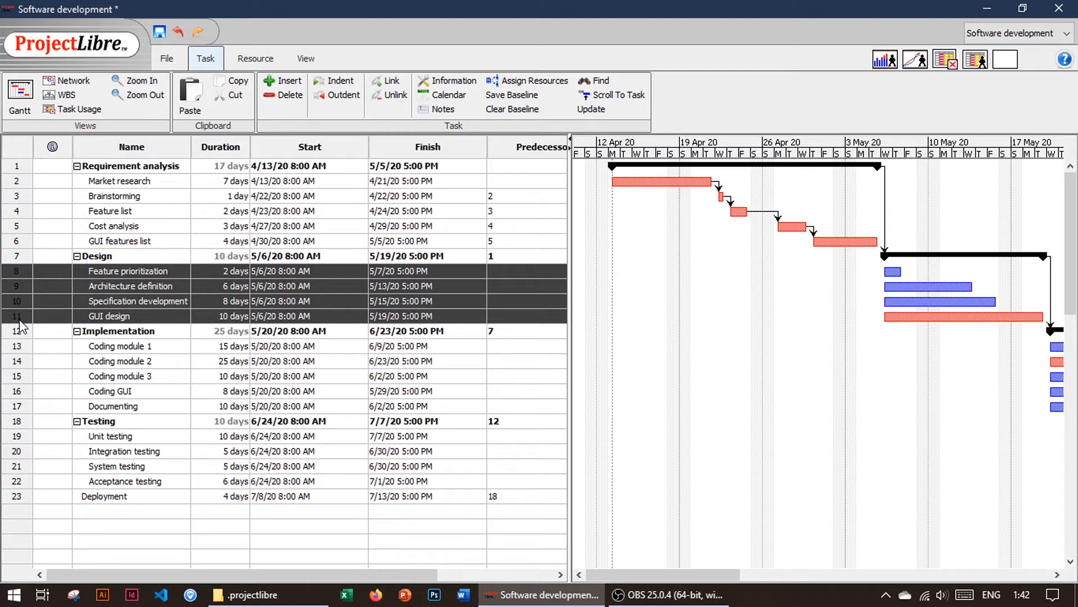
{"action": "left_click", "coordinate": [387, 84]}
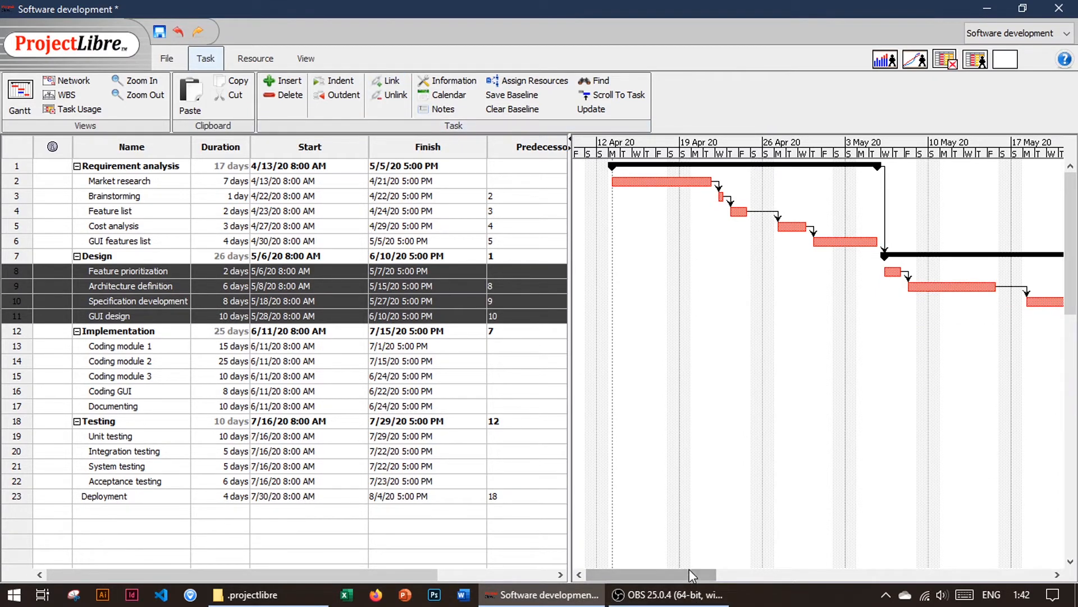
{"action": "left_click_drag", "start_coordinate": [689, 568], "coordinate": [841, 599]}
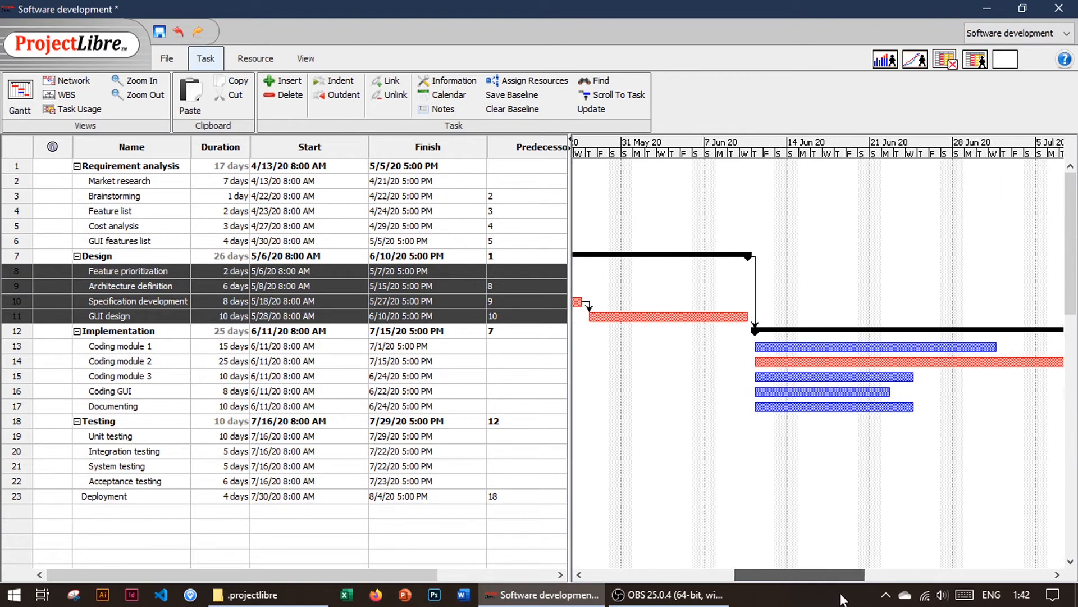
{"action": "left_click_drag", "start_coordinate": [841, 599], "coordinate": [850, 599]}
Set tasks 13, 14, 15 and 16 as the predecessors of Documenting and review the links in the Gantt chart
{"action": "left_click_drag", "start_coordinate": [19, 347], "coordinate": [20, 379]}
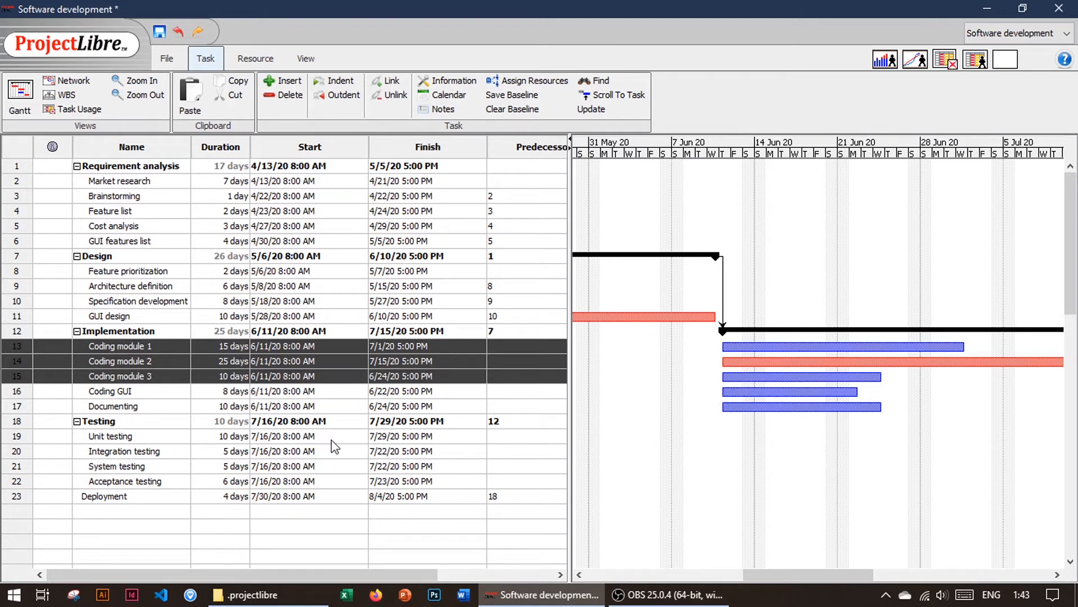
{"action": "double_click", "coordinate": [139, 393]}
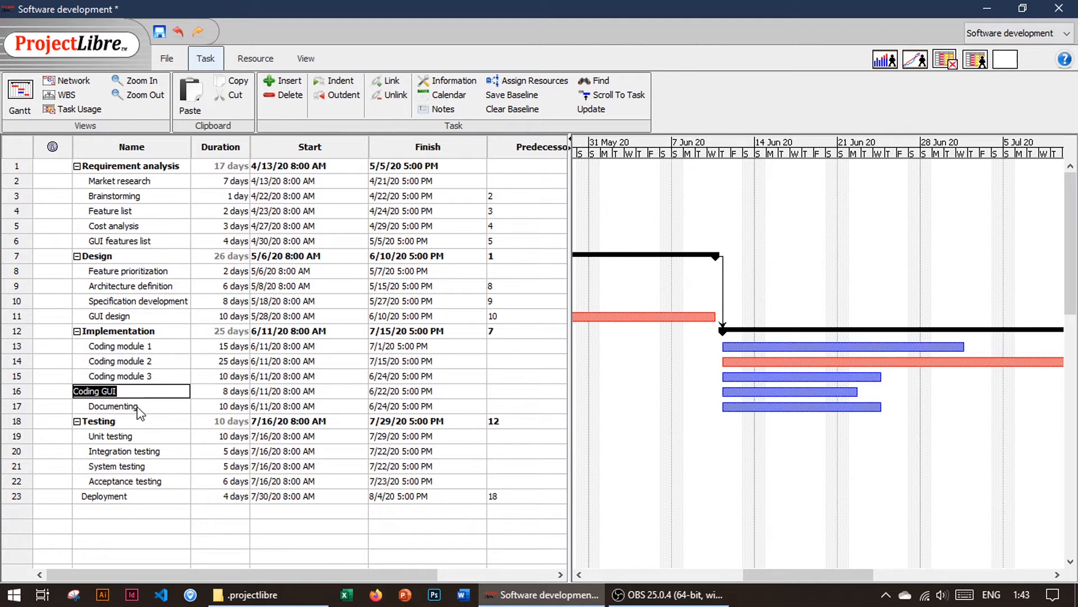
{"action": "double_click", "coordinate": [137, 406]}
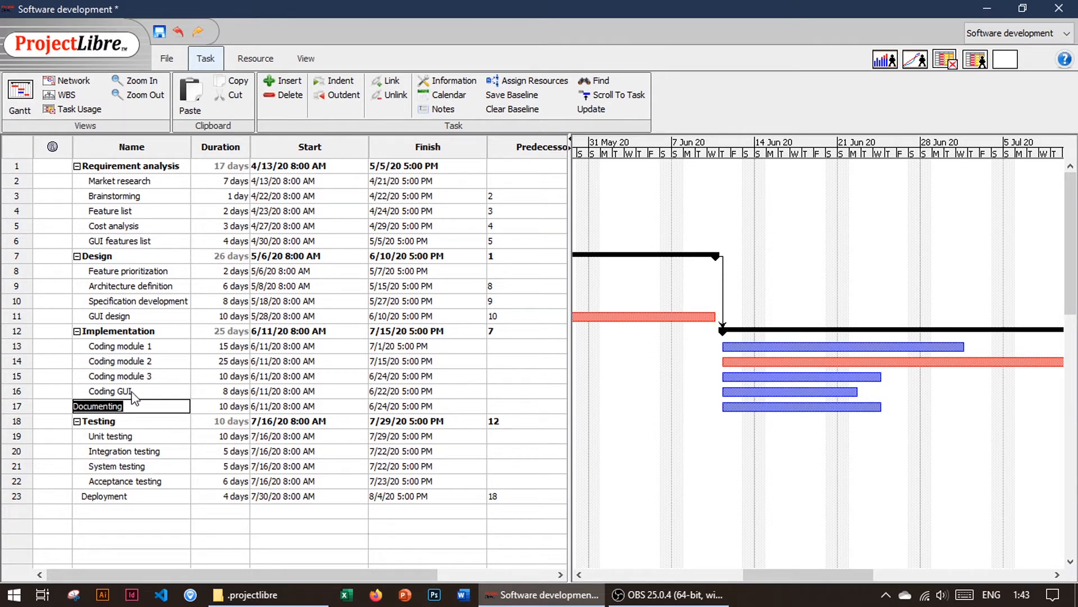
{"action": "left_click", "coordinate": [516, 407]}
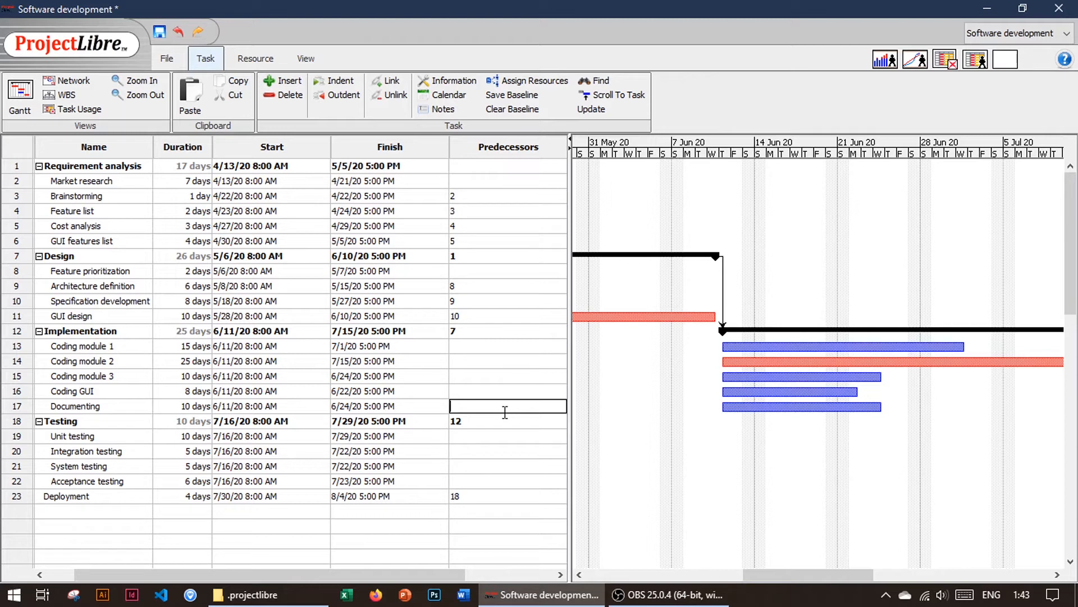
{"action": "type", "text": "13,14,15,16"}
{"action": "key", "text": "Return"}
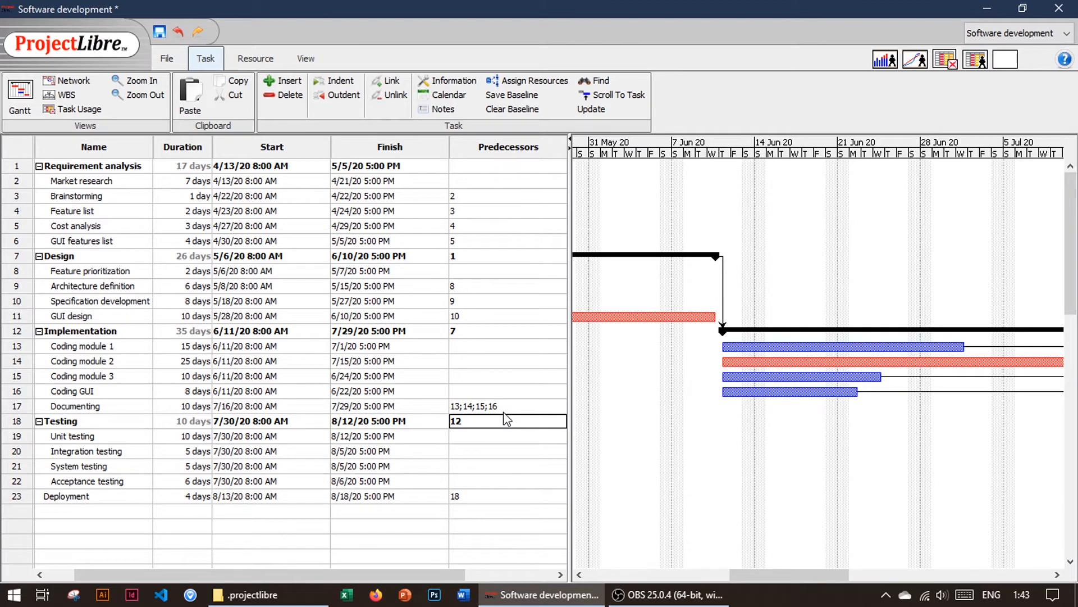
{"action": "left_click_drag", "start_coordinate": [808, 574], "coordinate": [885, 591]}
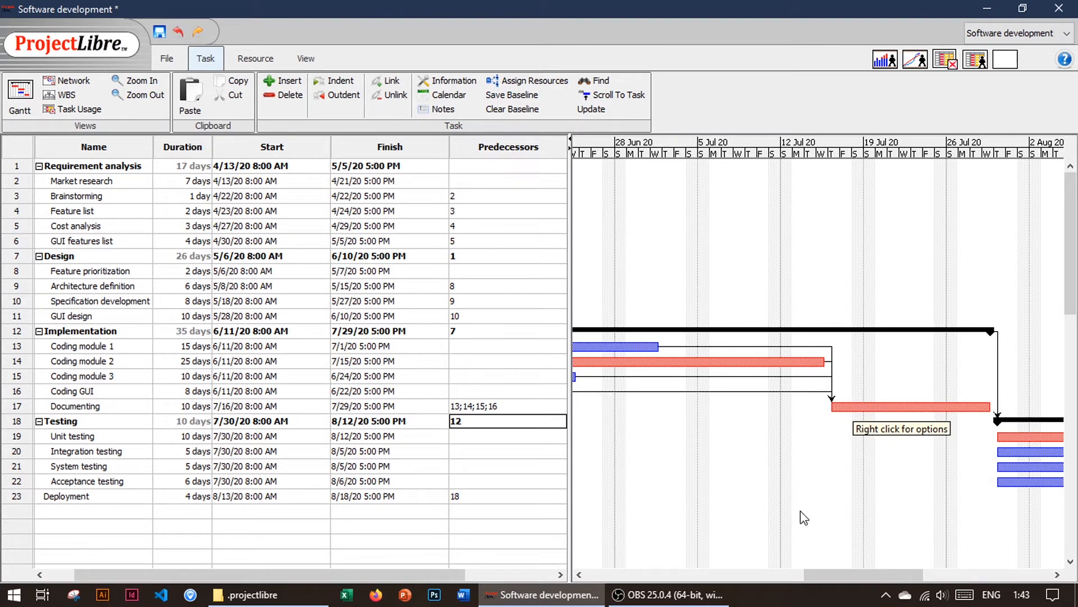
{"action": "left_click_drag", "start_coordinate": [855, 574], "coordinate": [920, 576]}
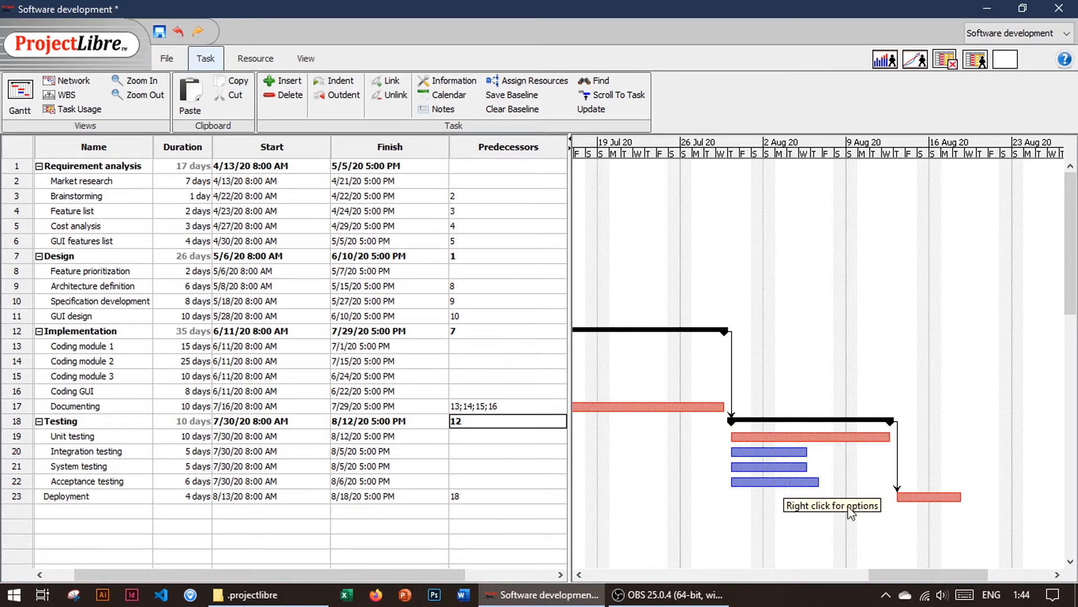
{"action": "left_click_drag", "start_coordinate": [918, 576], "coordinate": [646, 554]}
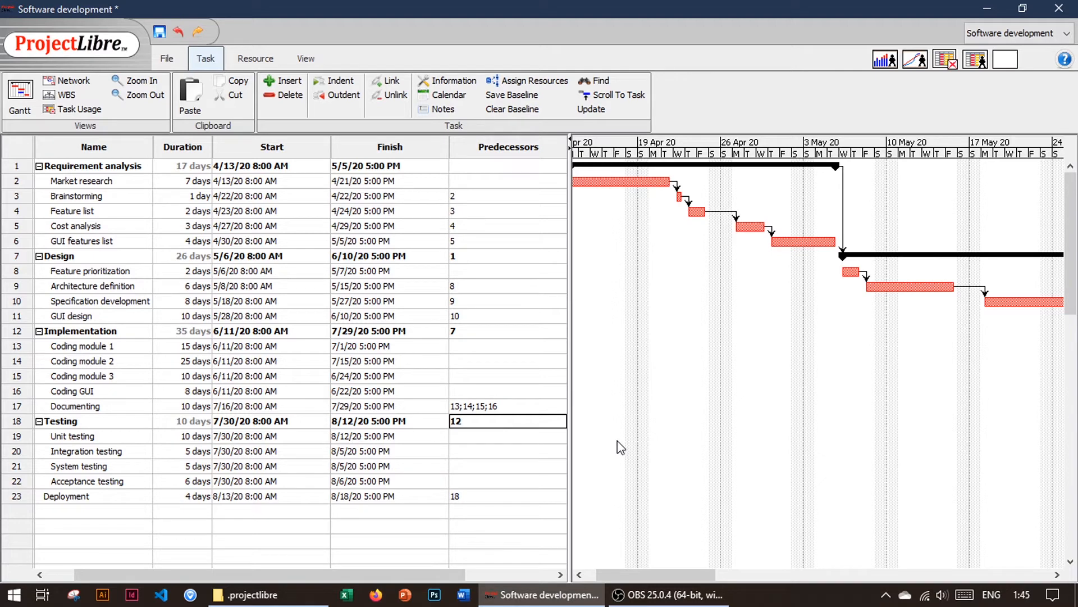
Add a Finish milestone below Deployment with a duration of 0 days
{"action": "left_click", "coordinate": [114, 511]}
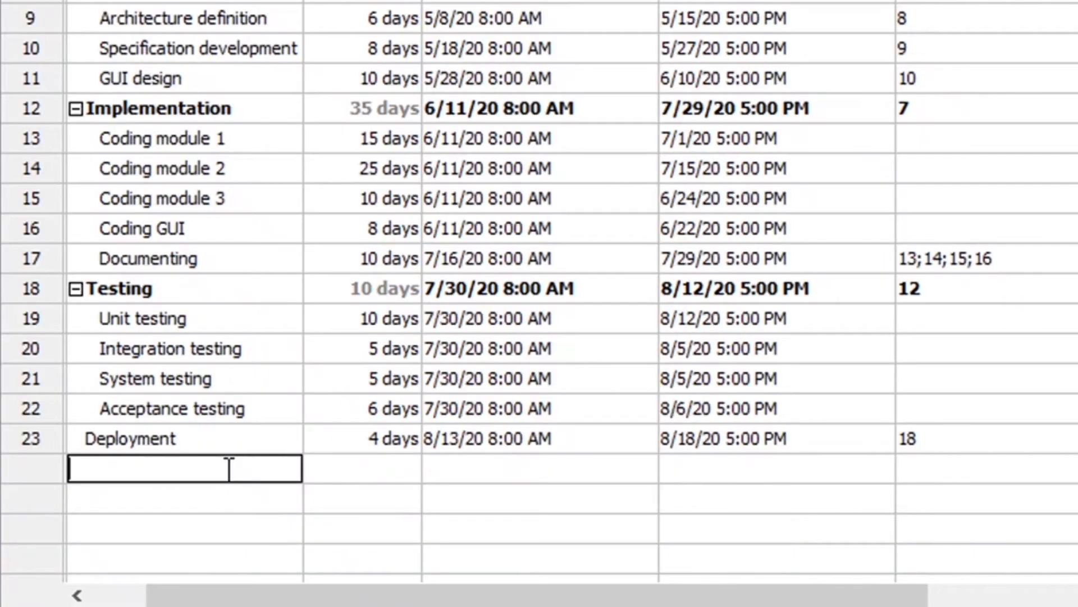
{"action": "type", "text": "Finish"}
{"action": "key", "text": "Return"}
{"action": "left_click", "coordinate": [369, 478]}
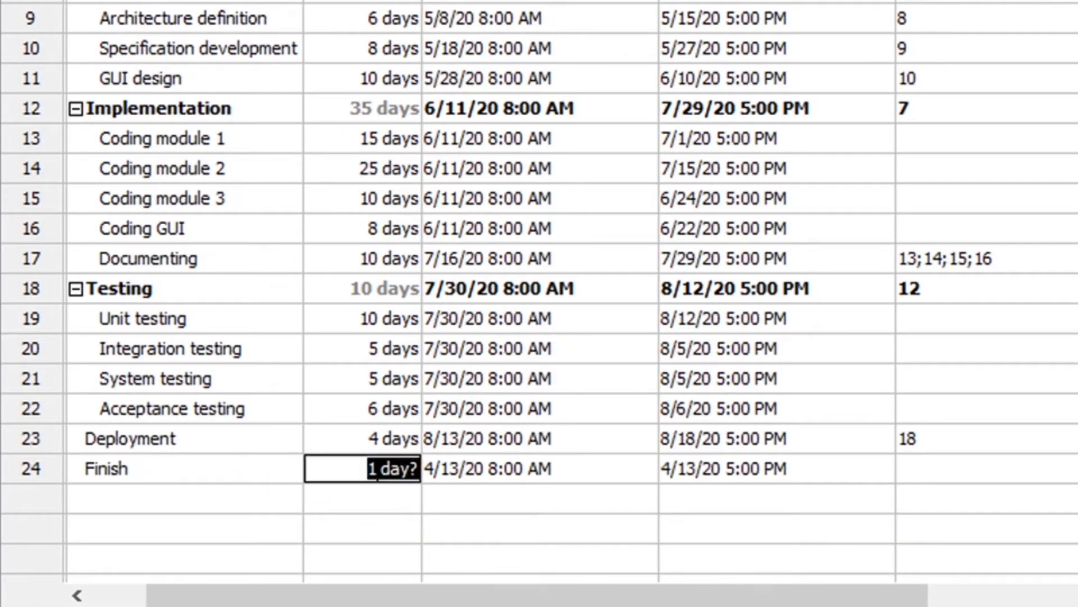
{"action": "type", "text": "0"}
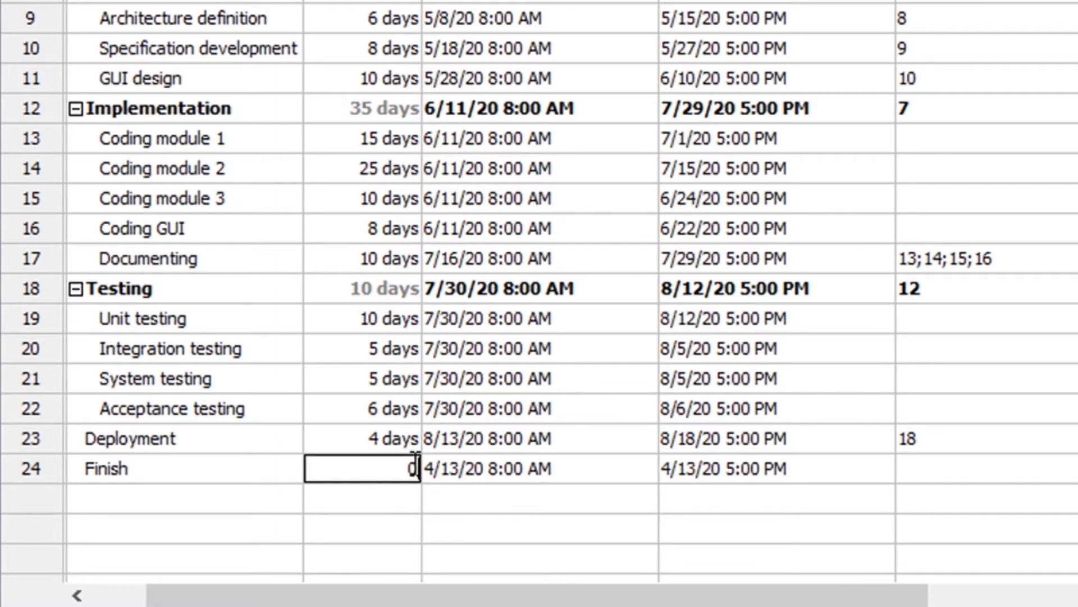
{"action": "key", "text": "Return"}
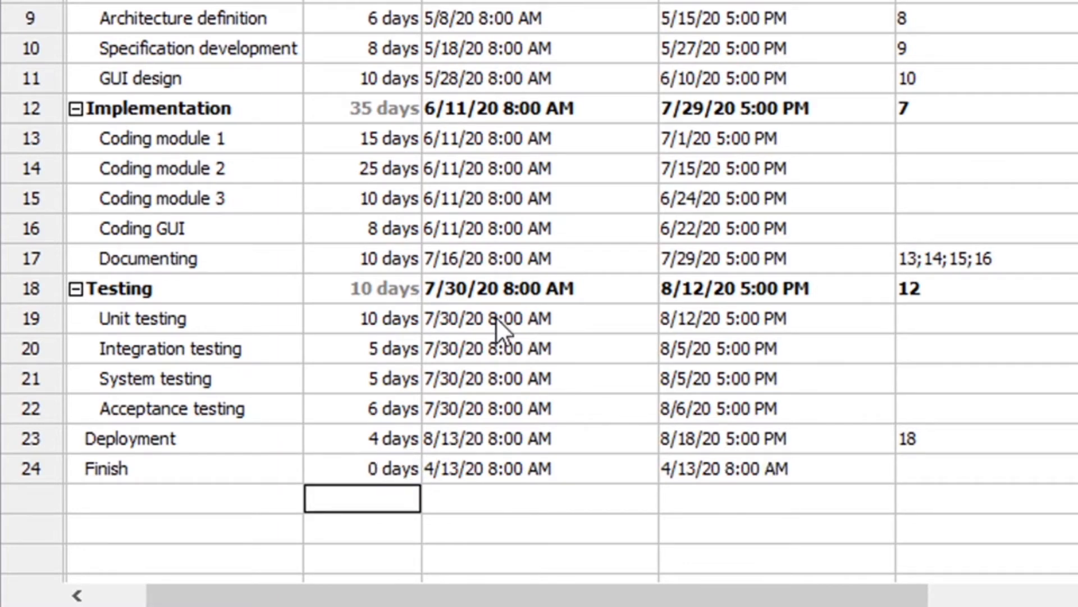
{"action": "left_click_drag", "start_coordinate": [778, 598], "coordinate": [719, 577]}
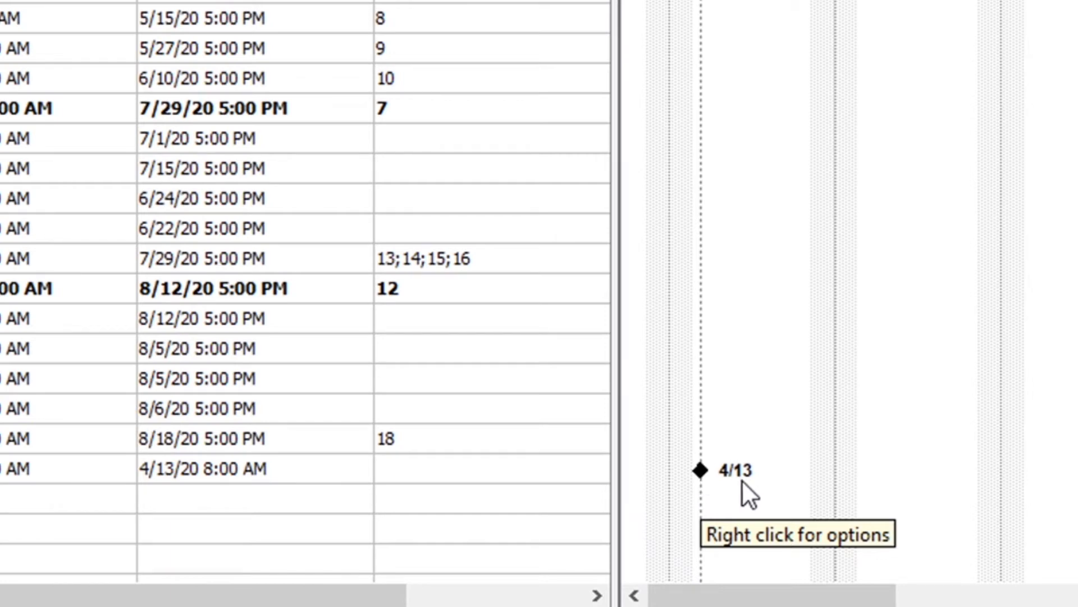
Insert a Start milestone above Requirement analysis with a duration of 0 days
{"action": "left_click_drag", "start_coordinate": [253, 596], "coordinate": [191, 595]}
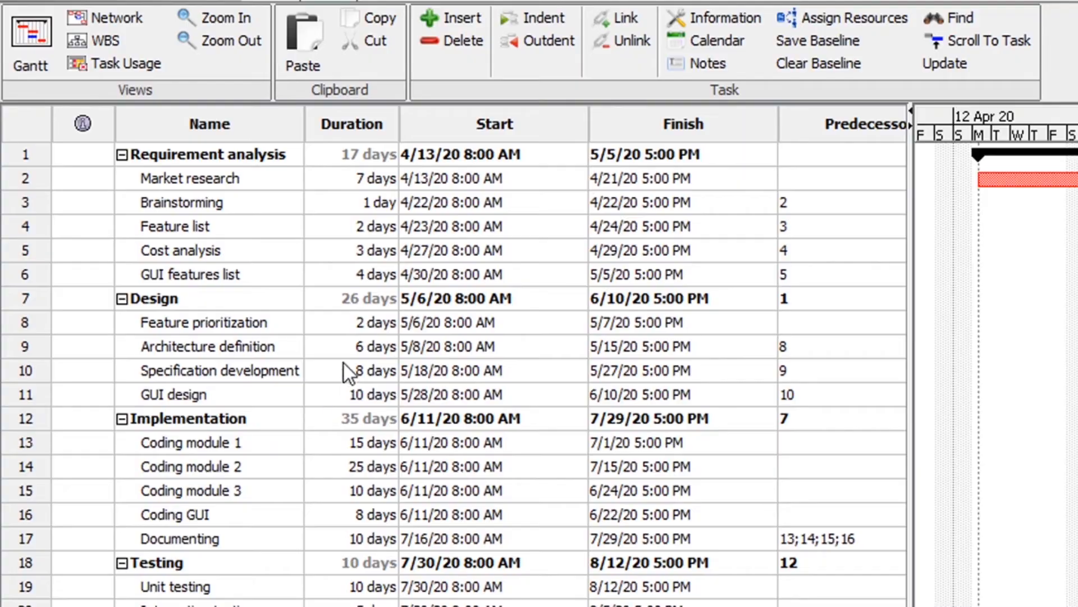
{"action": "left_click", "coordinate": [25, 155]}
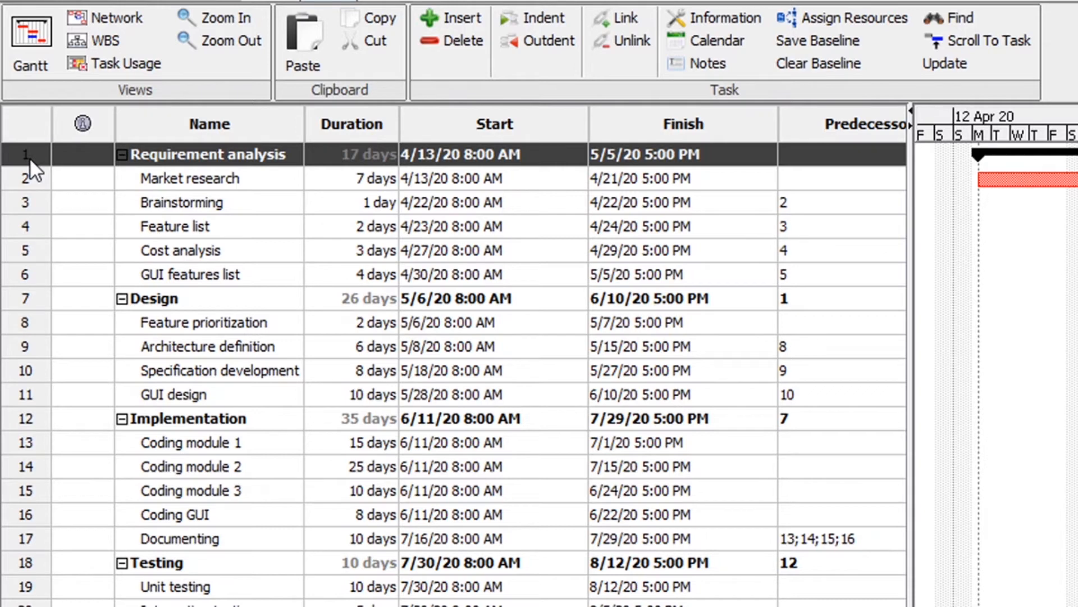
{"action": "left_click", "coordinate": [451, 16]}
{"action": "left_click", "coordinate": [204, 155]}
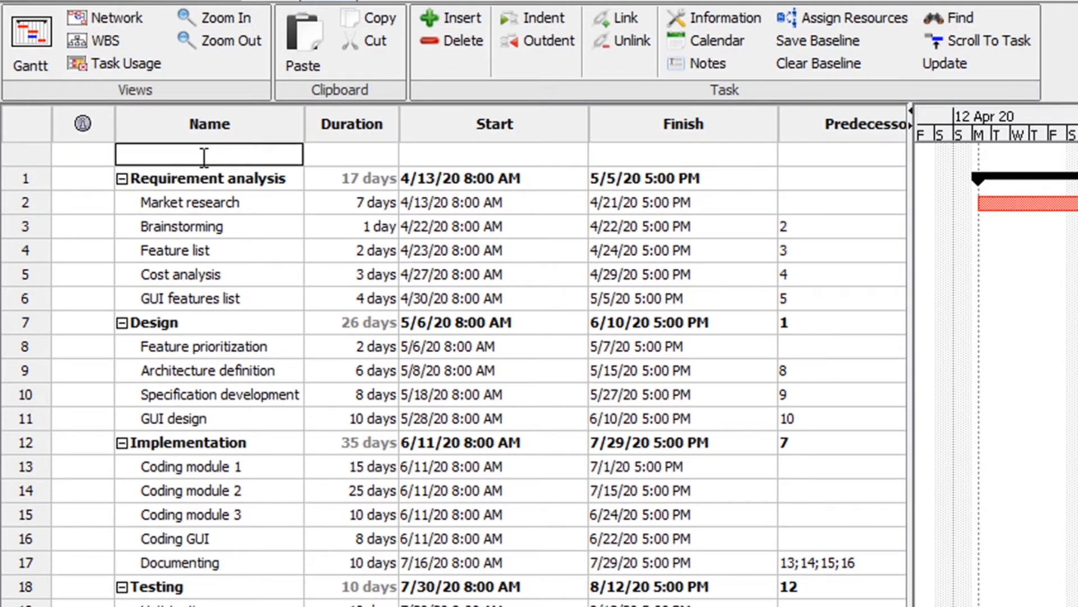
{"action": "type", "text": "Sy"}
{"action": "key", "text": "BackSpace"}
{"action": "type", "text": "tart"}
{"action": "key", "text": "Tab"}
{"action": "left_click", "coordinate": [374, 155]}
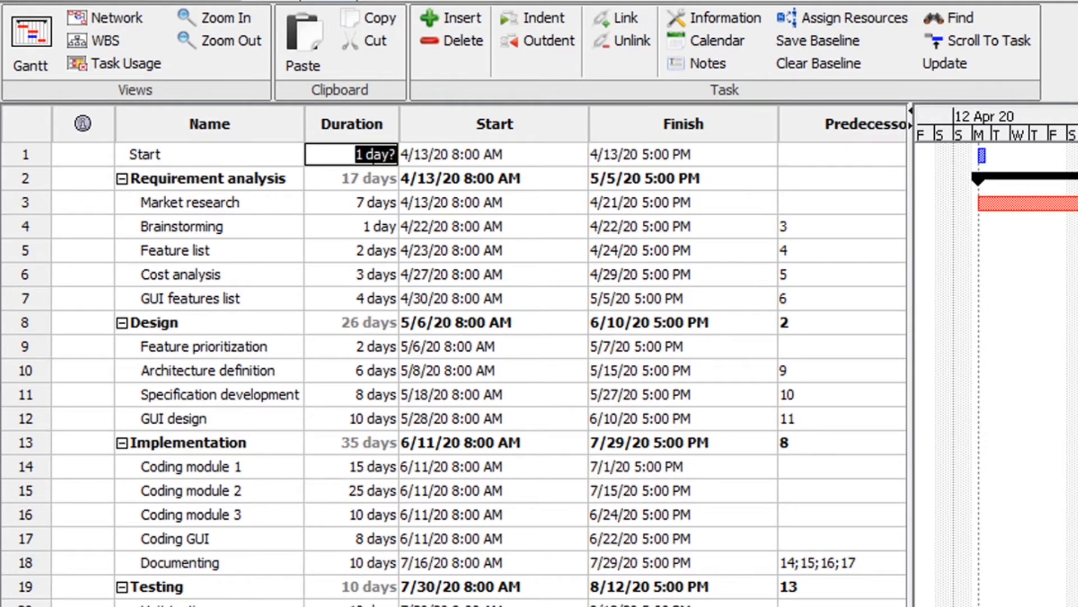
{"action": "type", "text": "0"}
{"action": "key", "text": "Return"}
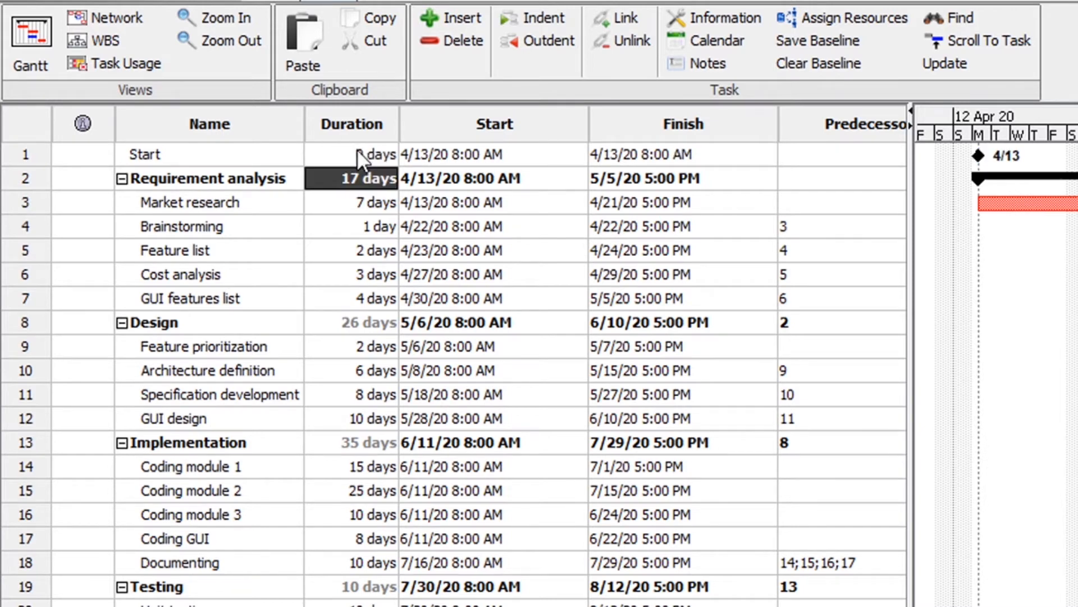
Try a duration of 1 hour for the Start task and reset it to 0 days
{"action": "double_click", "coordinate": [379, 221]}
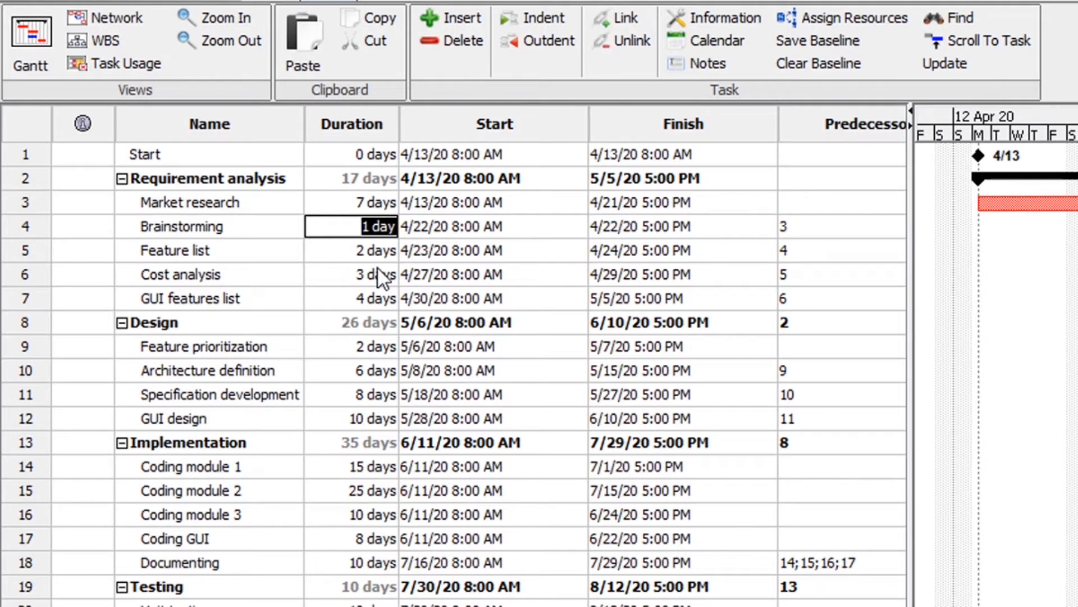
{"action": "double_click", "coordinate": [353, 149]}
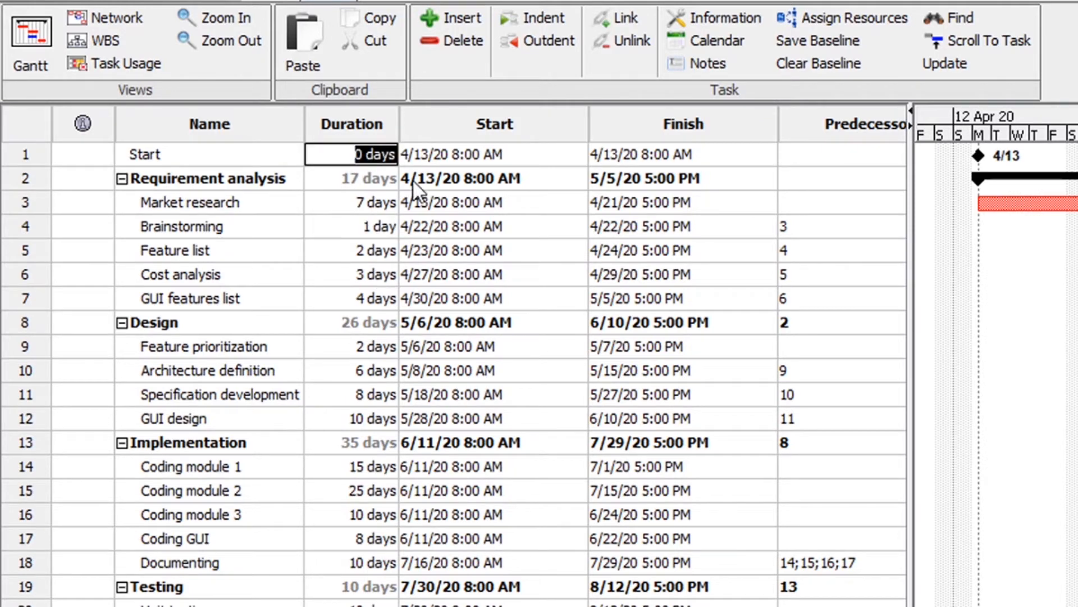
{"action": "type", "text": "1 hour"}
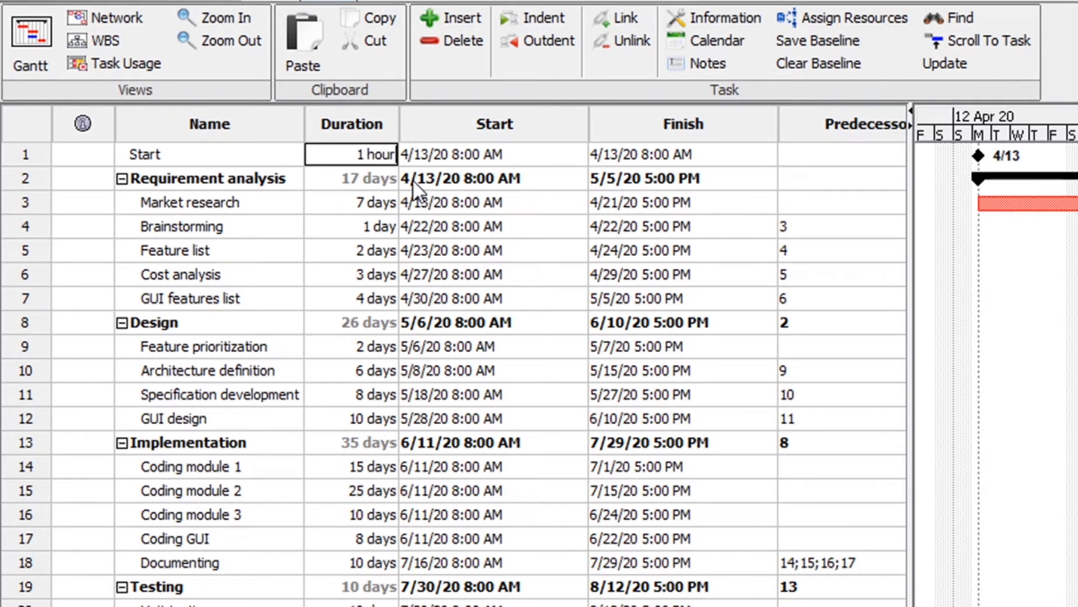
{"action": "key", "text": "Return"}
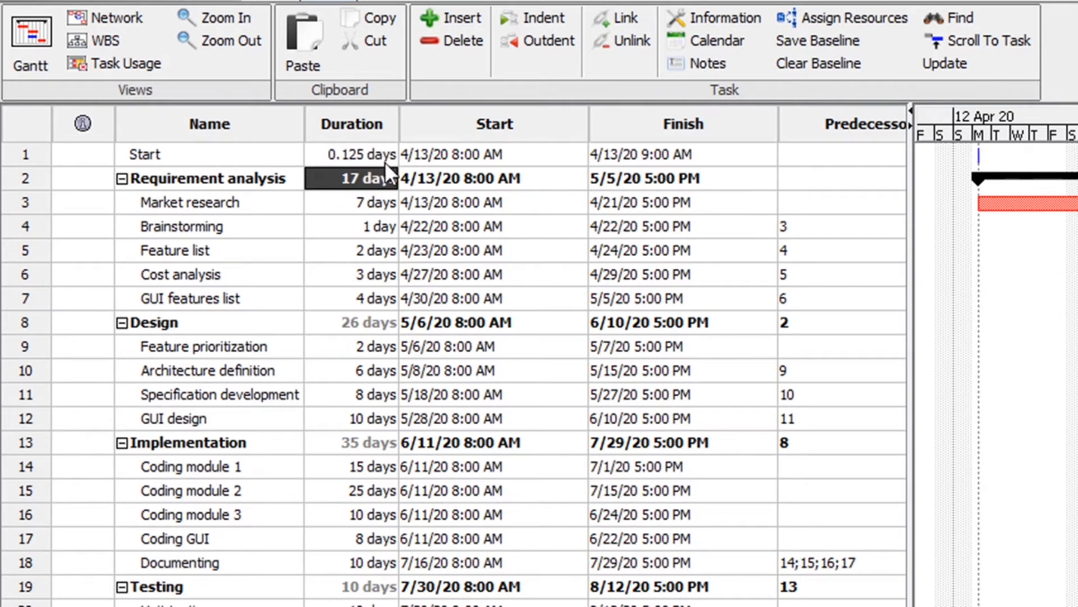
{"action": "double_click", "coordinate": [370, 156]}
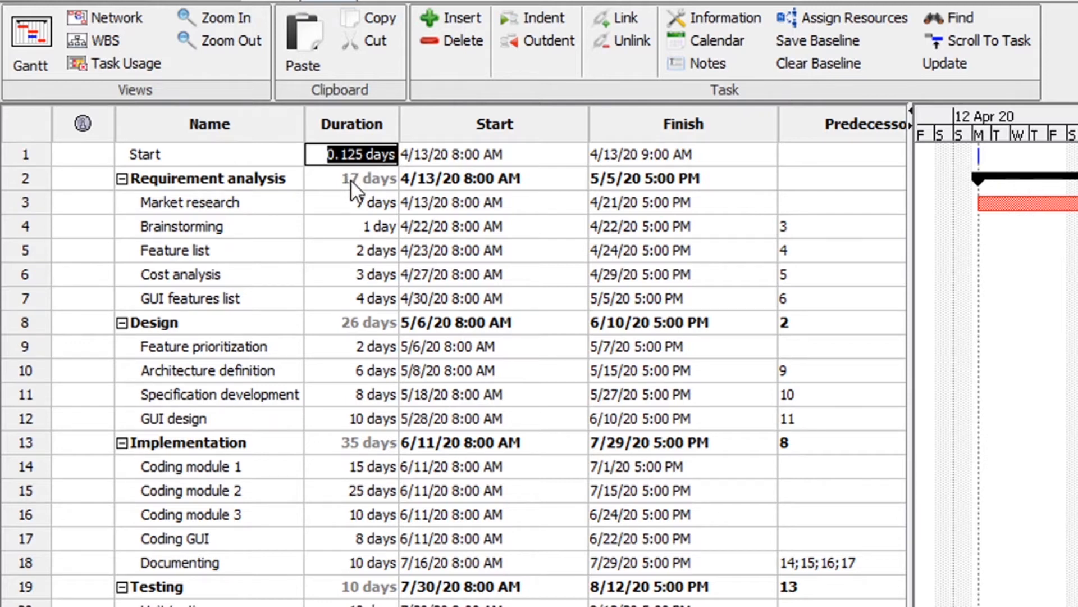
{"action": "type", "text": "0"}
{"action": "key", "text": "Return"}
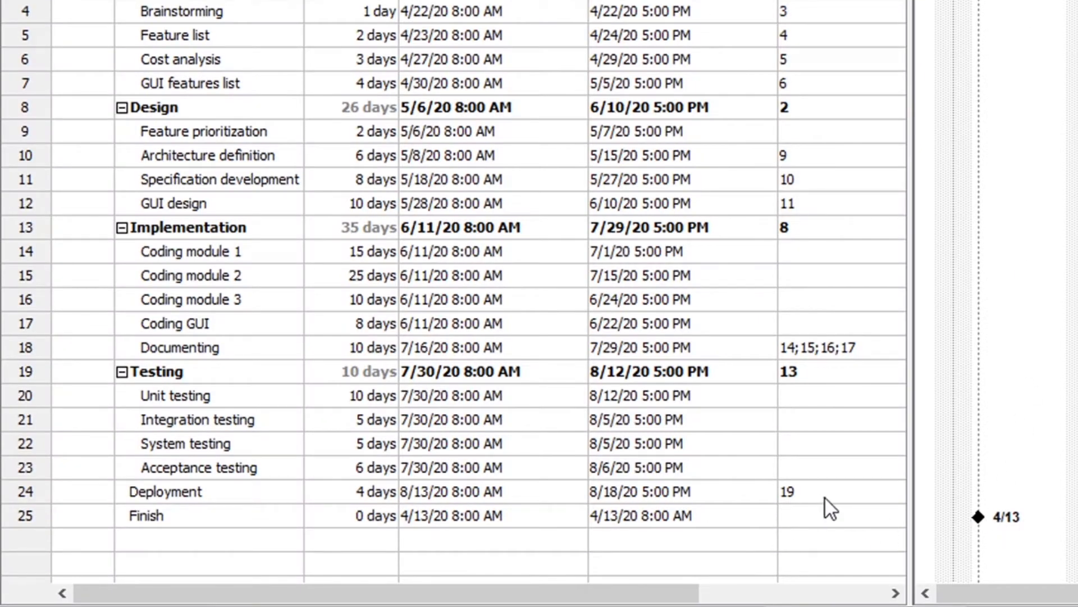
Set task 24 as the predecessor of the Finish milestone and review its place in the Gantt chart
{"action": "left_click", "coordinate": [827, 512]}
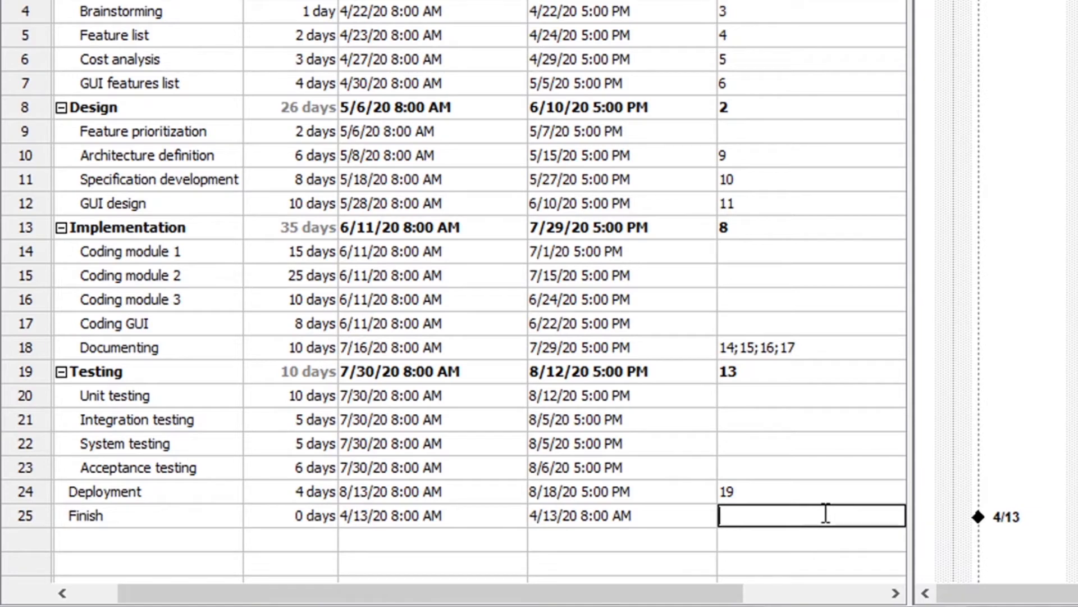
{"action": "type", "text": "24"}
{"action": "key", "text": "Return"}
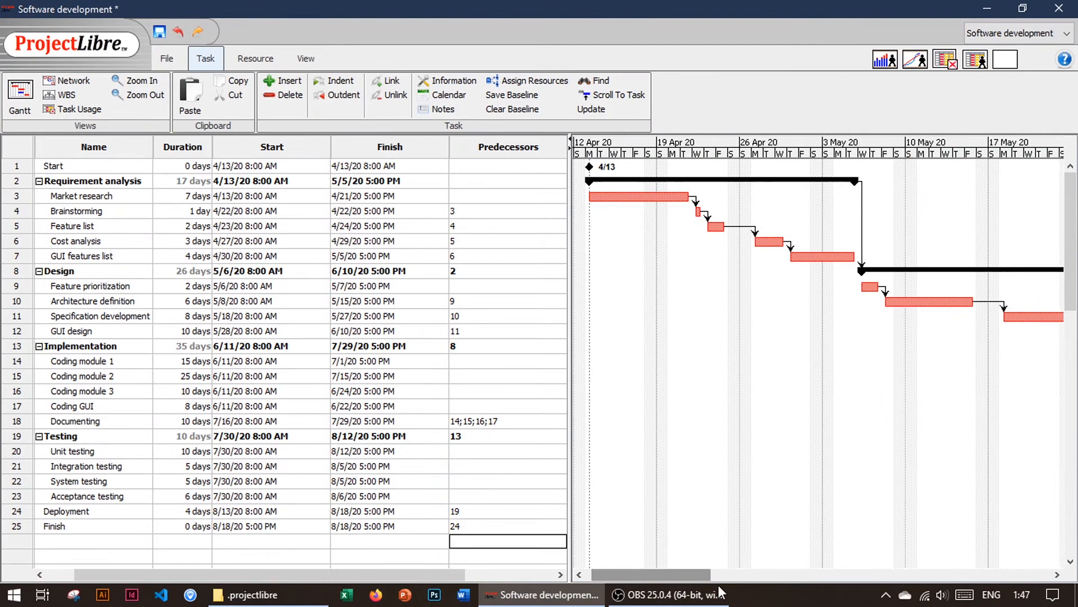
{"action": "left_click_drag", "start_coordinate": [719, 585], "coordinate": [917, 587]}
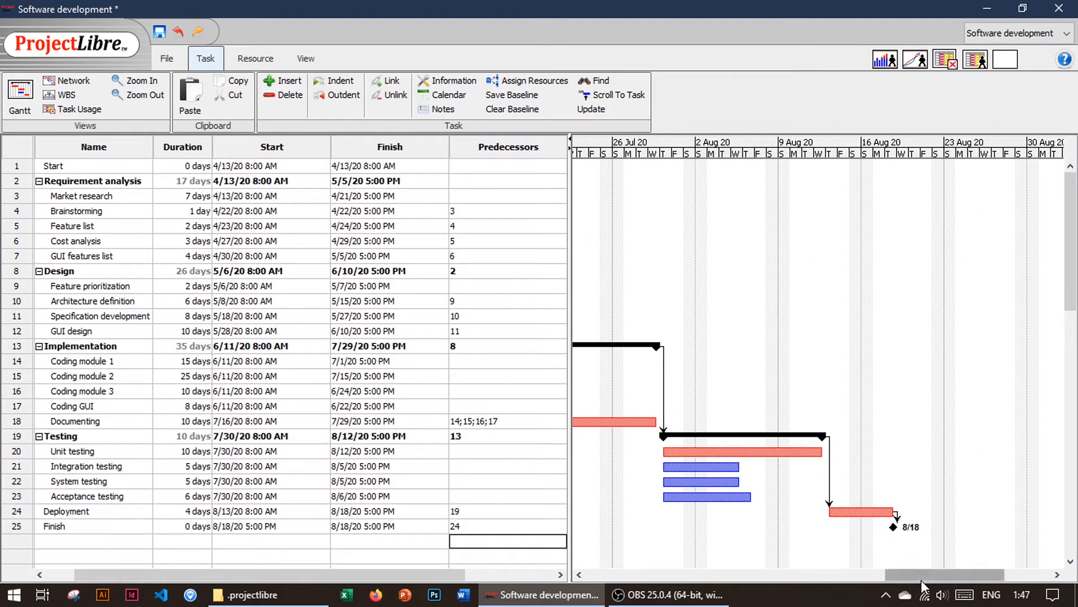
{"action": "left_click_drag", "start_coordinate": [922, 571], "coordinate": [857, 553]}
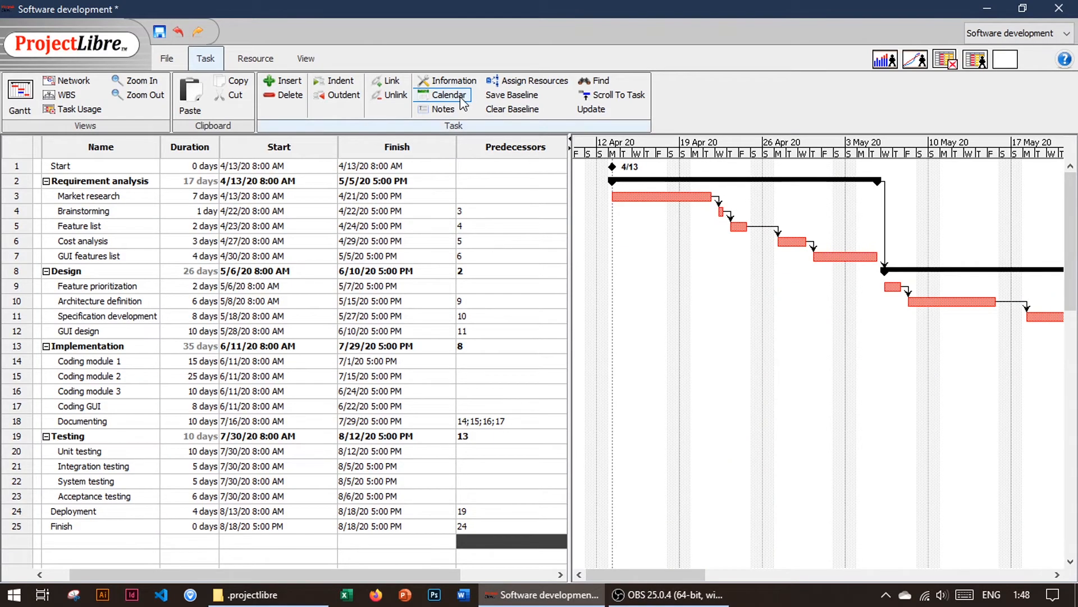
Open the working calendar settings and look through the available base calendars, keeping Standard selected
{"action": "left_click", "coordinate": [462, 99]}
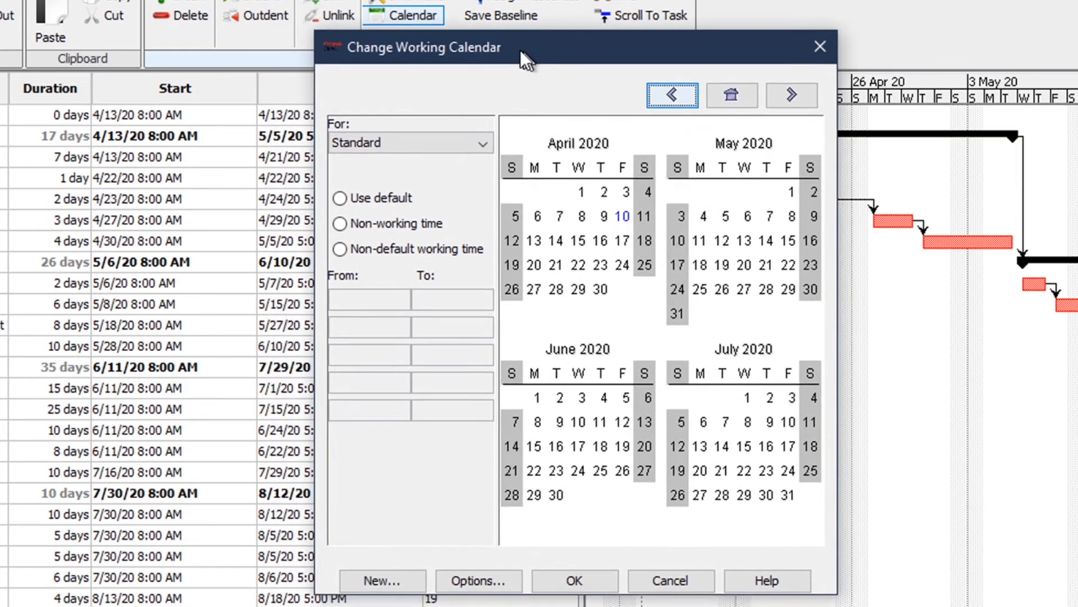
{"action": "left_click_drag", "start_coordinate": [520, 50], "coordinate": [524, 55]}
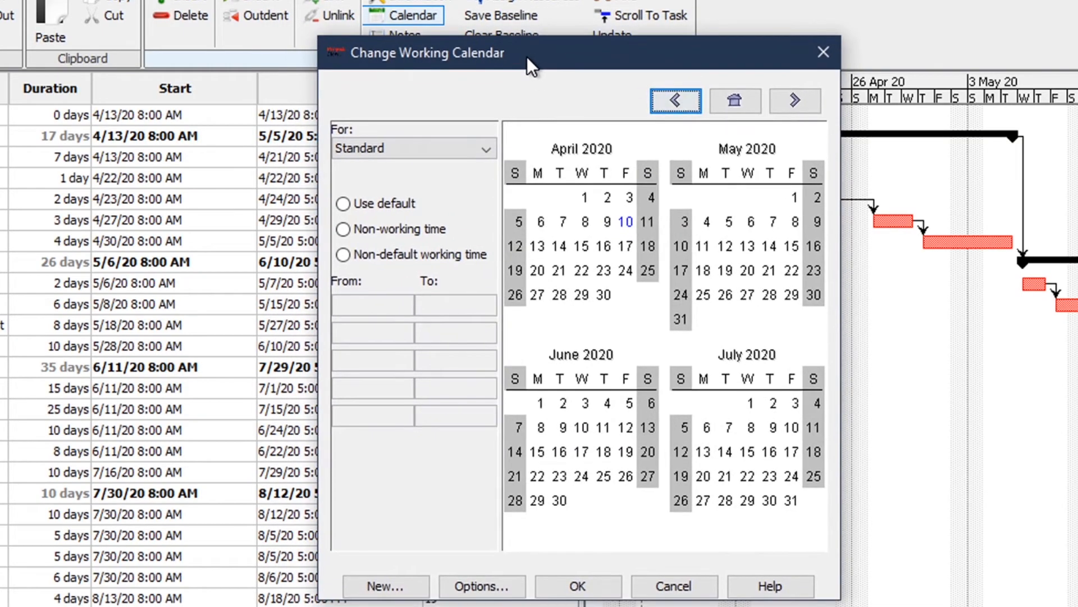
{"action": "left_click", "coordinate": [487, 149]}
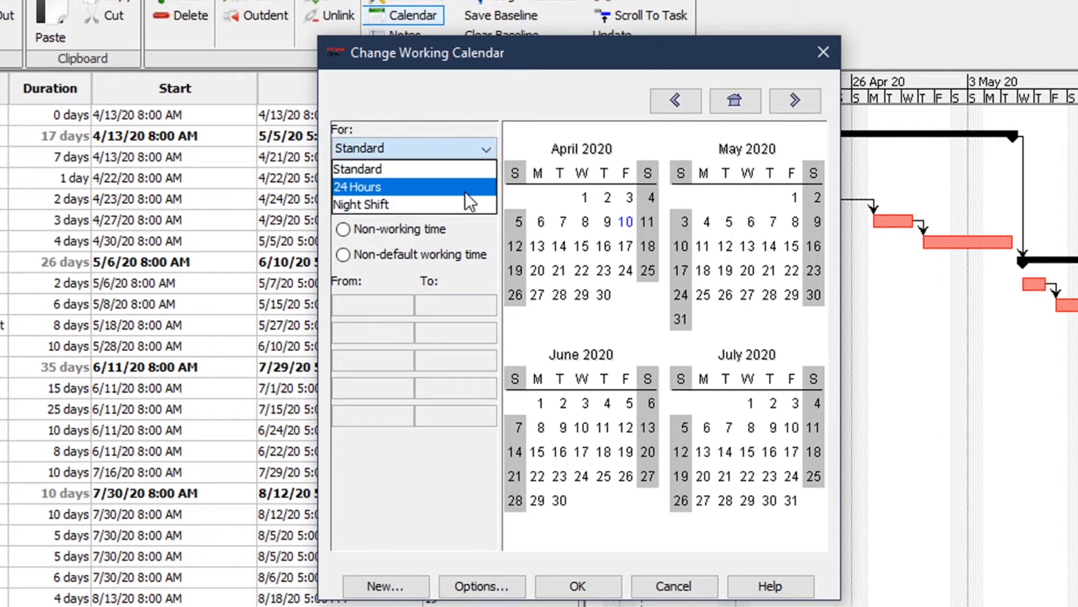
{"action": "left_click", "coordinate": [474, 145]}
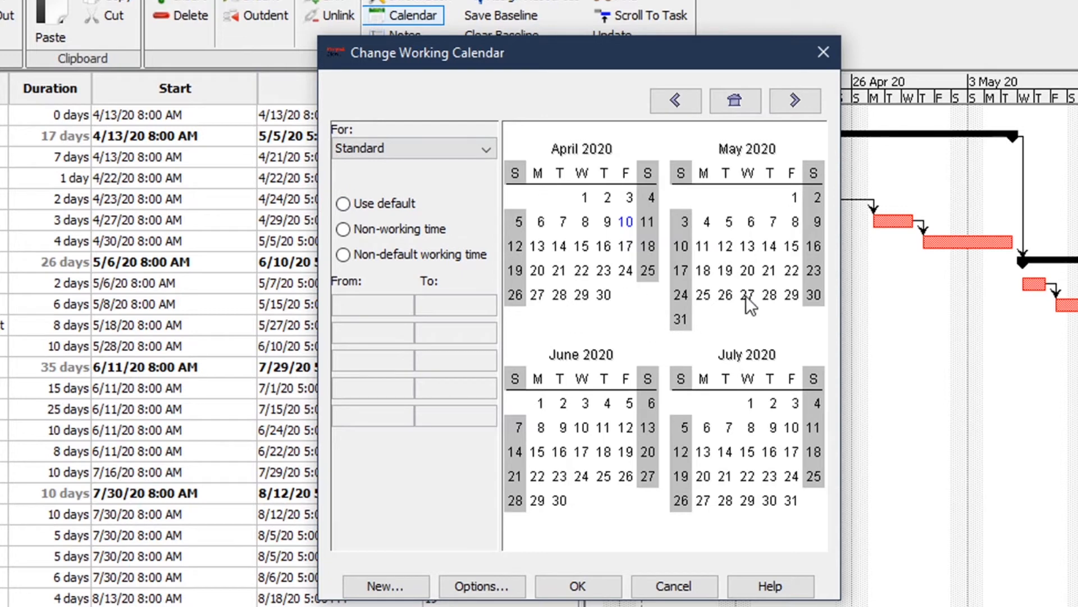
Examine the default working hours of several weekdays and weekend days in April 2020 in the Standard calendar
{"action": "left_click", "coordinate": [603, 245]}
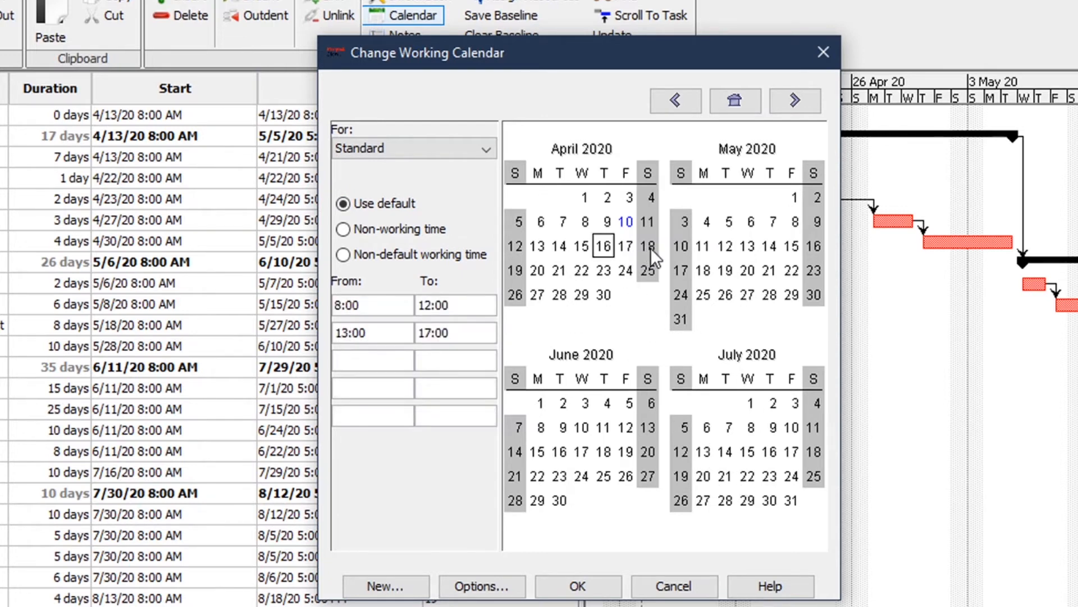
{"action": "left_click", "coordinate": [649, 246]}
{"action": "left_click", "coordinate": [515, 248]}
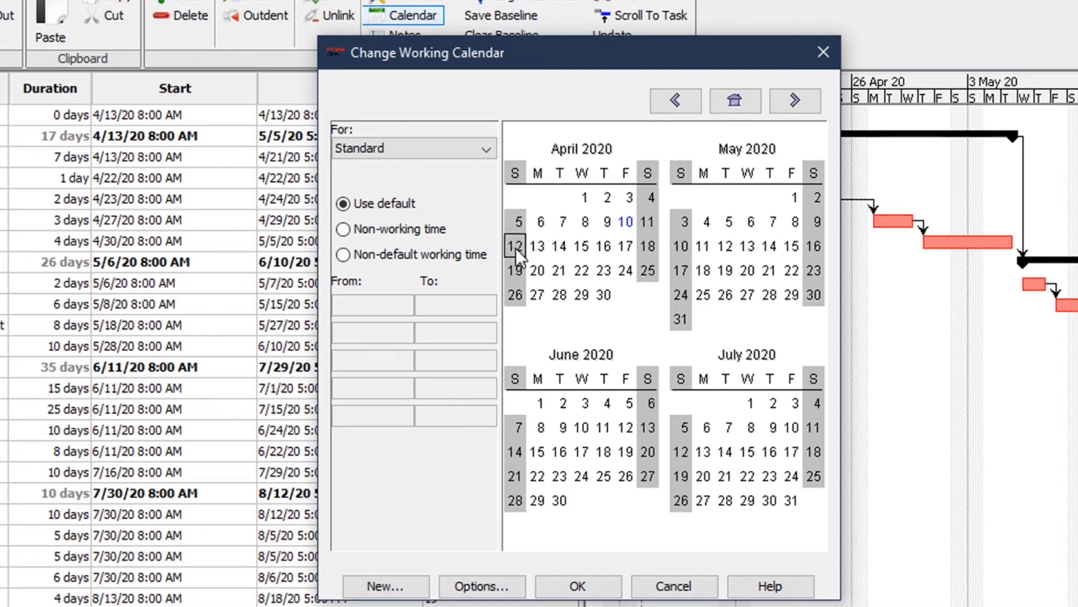
{"action": "left_click", "coordinate": [559, 247]}
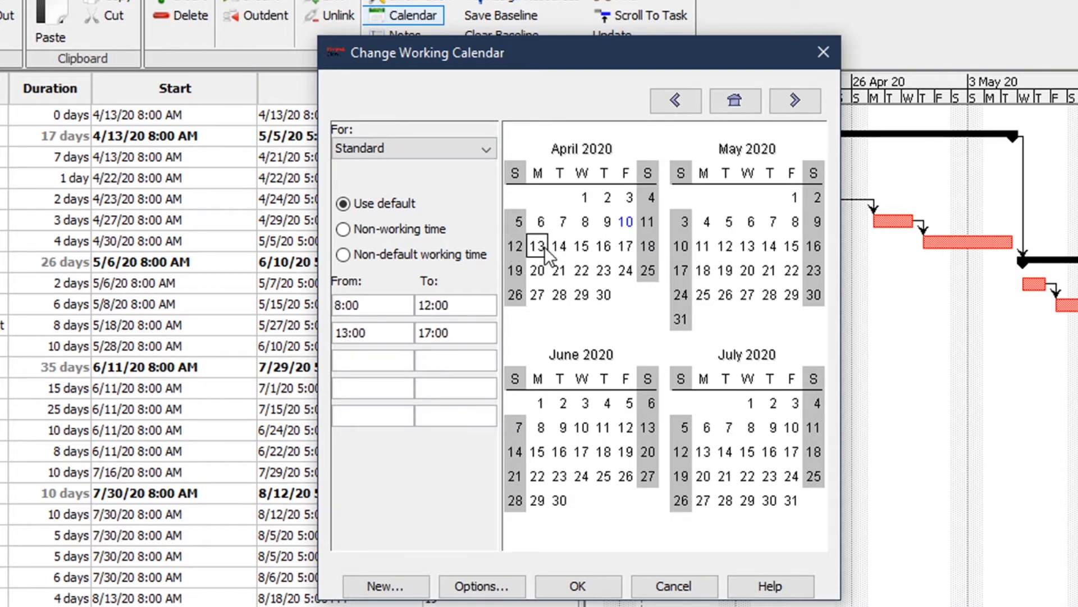
{"action": "left_click", "coordinate": [559, 247]}
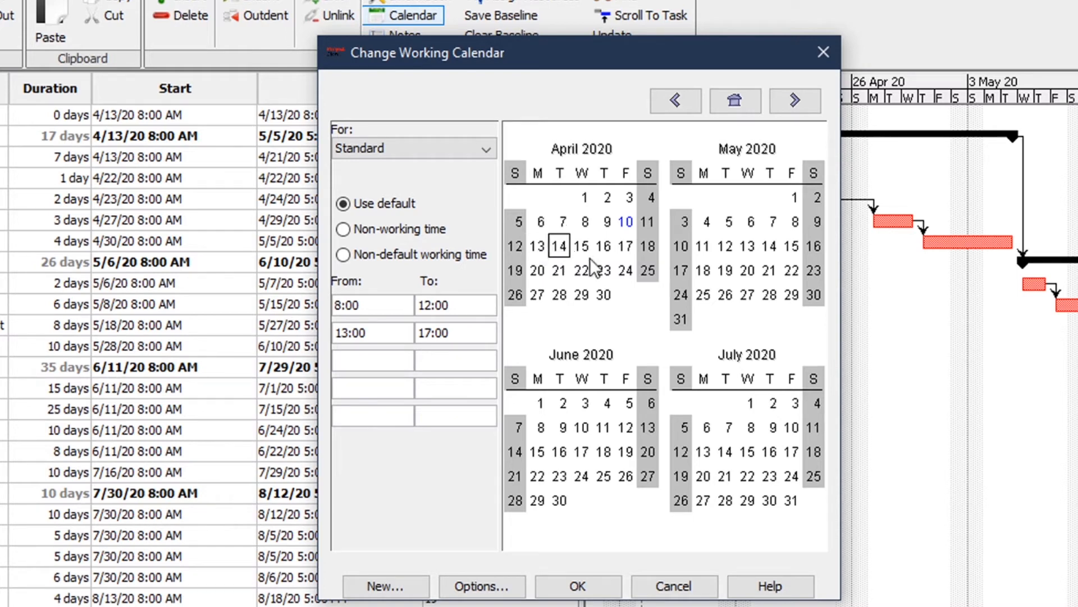
{"action": "left_click", "coordinate": [582, 270]}
{"action": "left_click", "coordinate": [539, 247]}
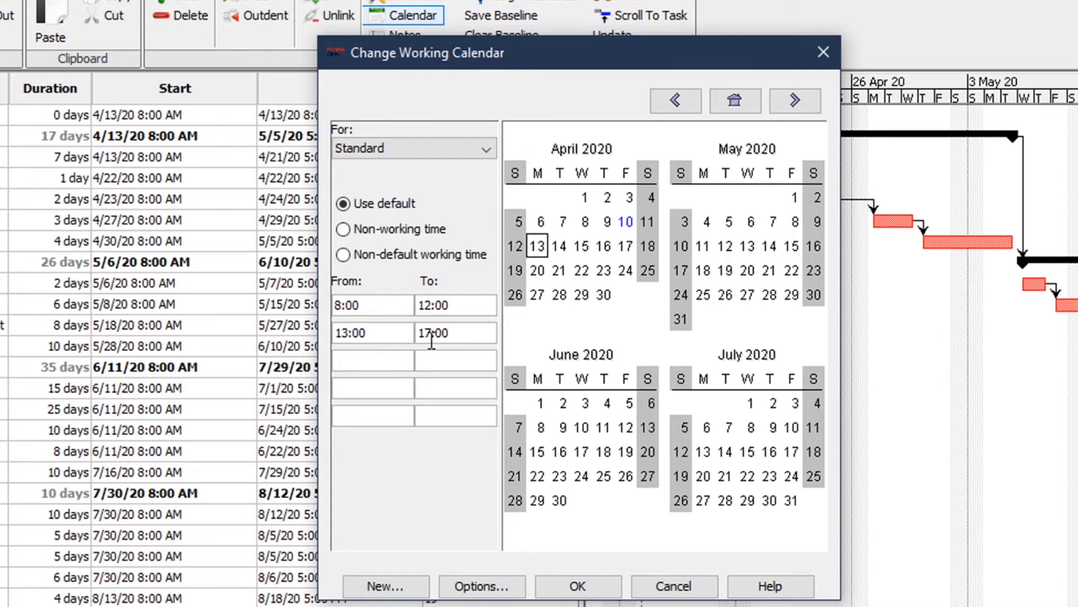
{"action": "left_click", "coordinate": [560, 248]}
Try an afternoon end time of 16:00 for April 14, 2020 and reset it to 17:00
{"action": "left_click_drag", "start_coordinate": [431, 334], "coordinate": [426, 334]}
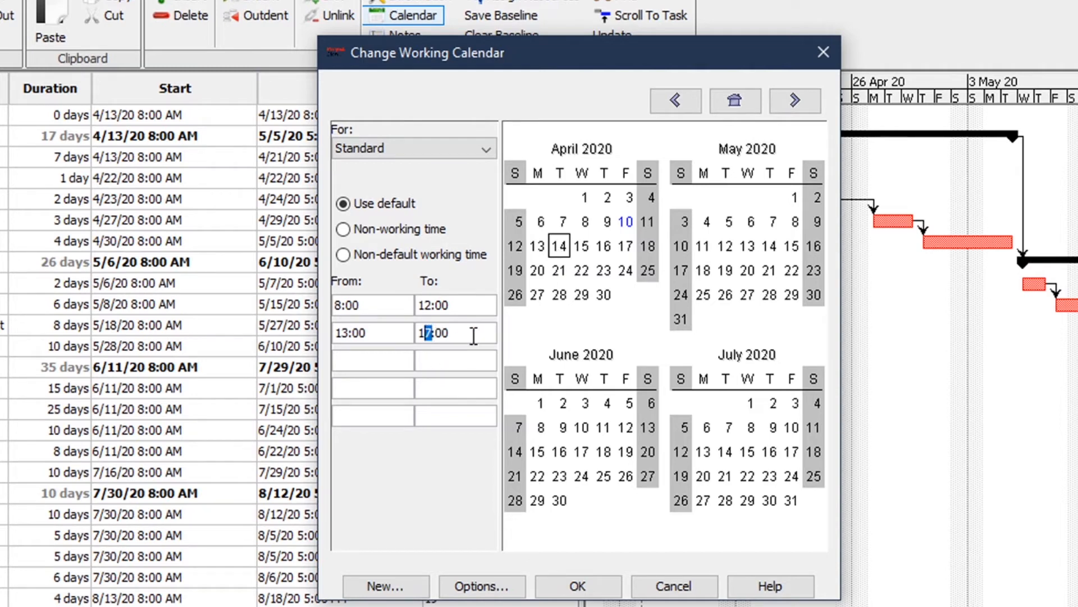
{"action": "type", "text": "6"}
{"action": "key", "text": "BackSpace"}
{"action": "type", "text": "7"}
Try an earlier afternoon end time for all Fridays in the Standard calendar
{"action": "left_click", "coordinate": [626, 173]}
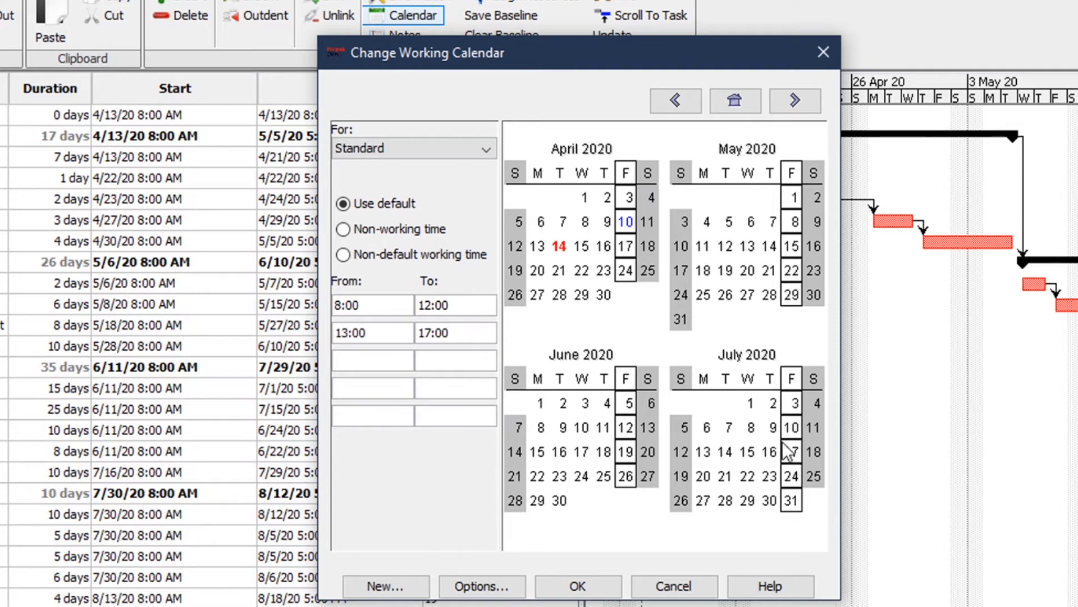
{"action": "left_click_drag", "start_coordinate": [433, 333], "coordinate": [456, 335]}
{"action": "type", "text": "5"}
{"action": "left_click", "coordinate": [448, 362]}
{"action": "left_click", "coordinate": [622, 289]}
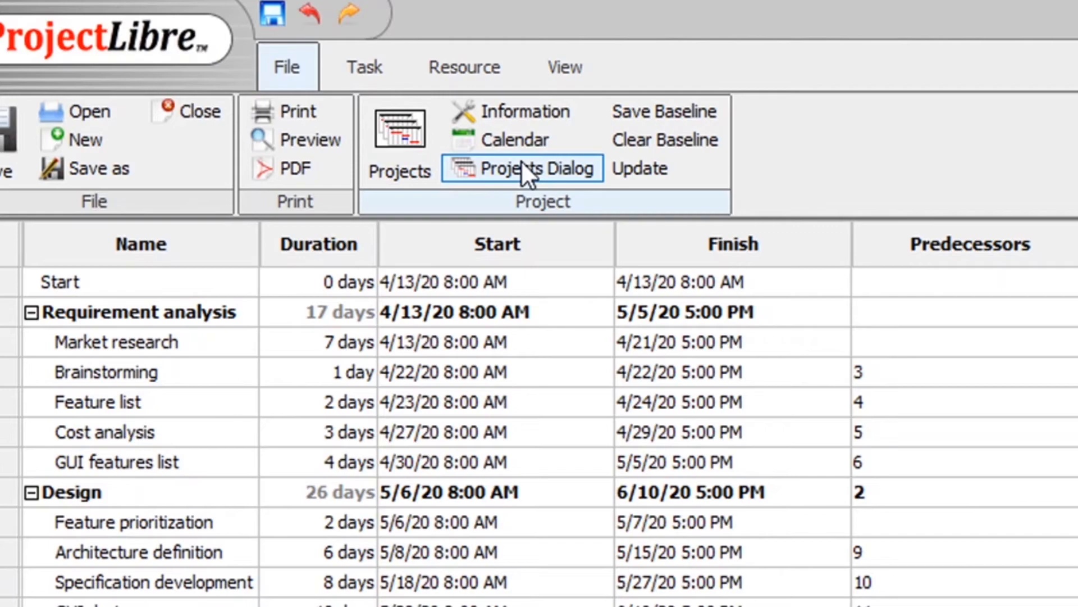
Open the project information and set the project type to Product Development, leaving the division and group empty
{"action": "left_click", "coordinate": [535, 110]}
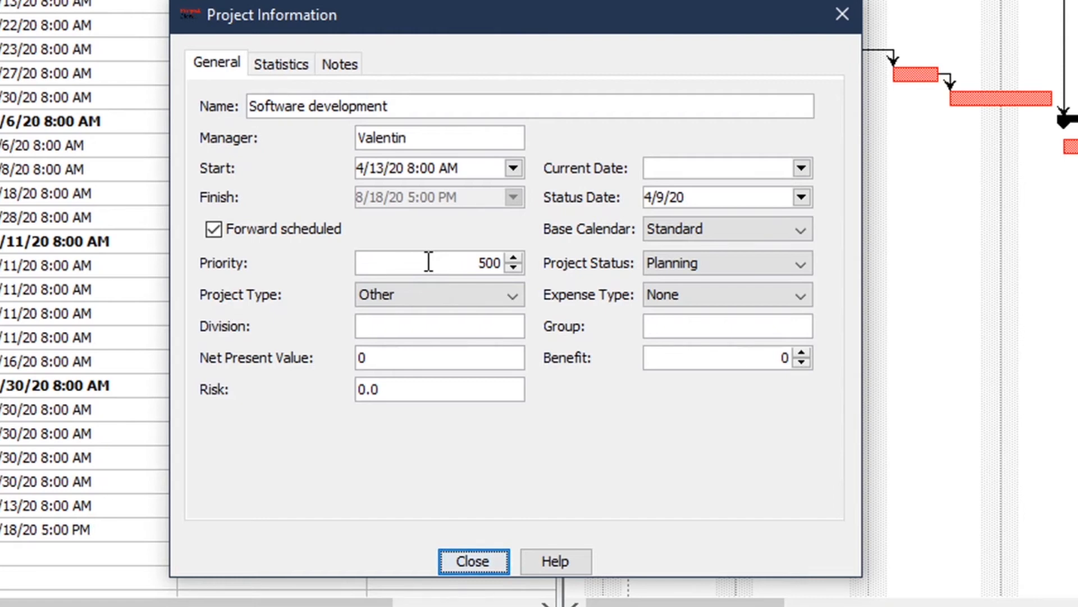
{"action": "left_click", "coordinate": [414, 294]}
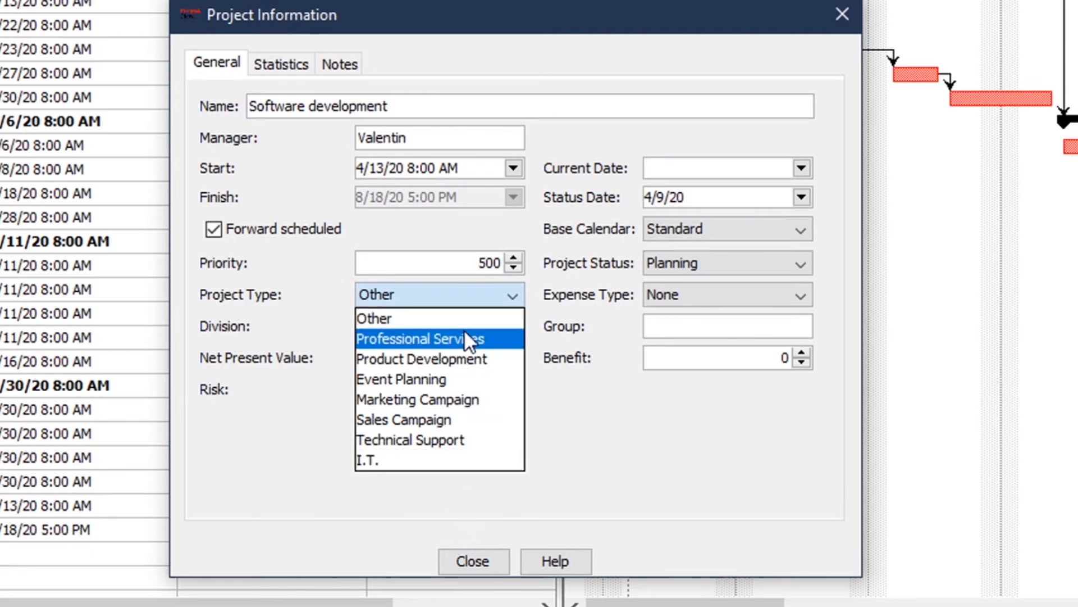
{"action": "left_click", "coordinate": [464, 366]}
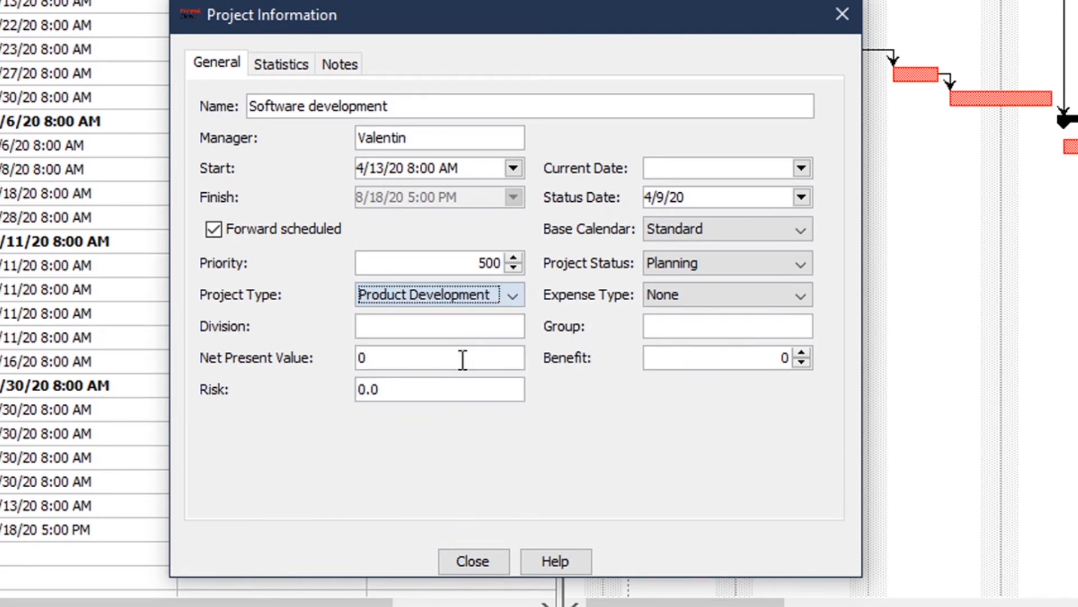
{"action": "left_click", "coordinate": [487, 329]}
{"action": "left_click", "coordinate": [669, 326]}
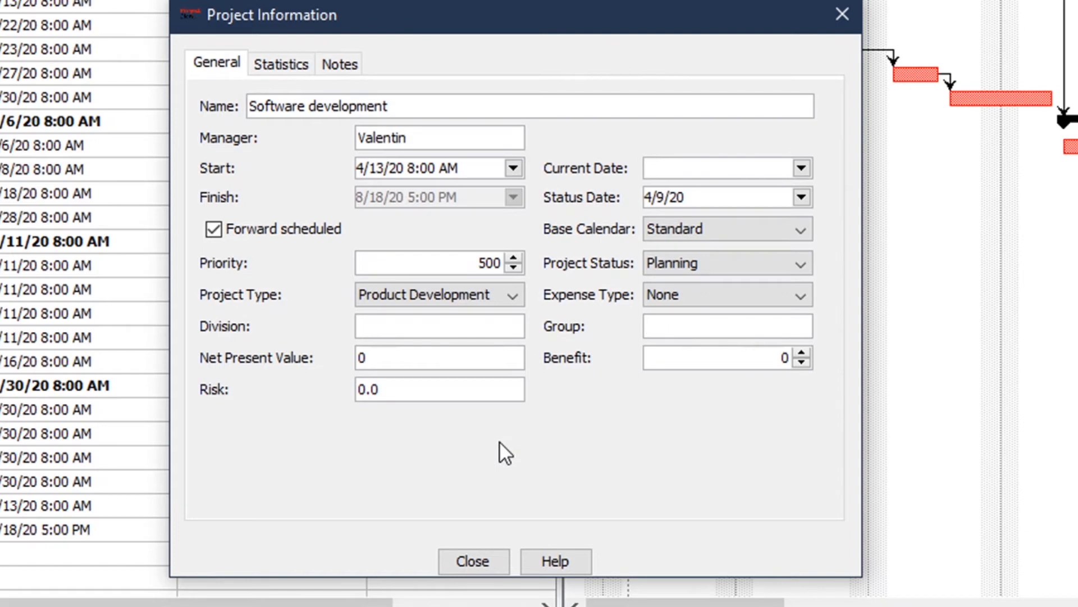
Review the project's statistics and notes in the project information, then close it
{"action": "left_click", "coordinate": [298, 65]}
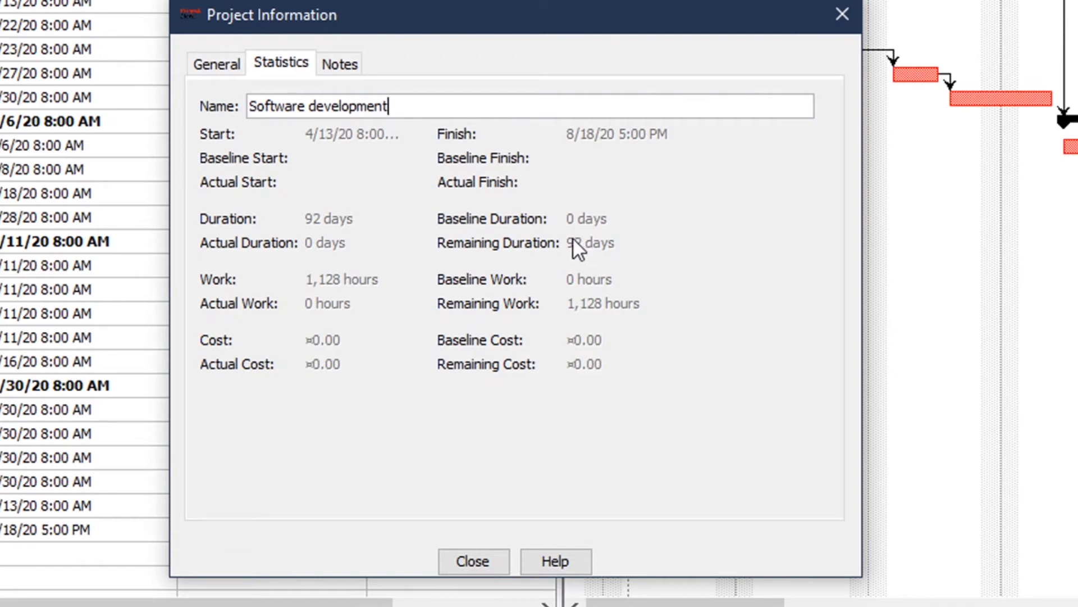
{"action": "mouse_move", "coordinate": [543, 36]}
{"action": "left_mouse_down"}
{"action": "mouse_move", "coordinate": [566, 93]}
{"action": "mouse_move", "coordinate": [543, 37]}
{"action": "left_mouse_up"}
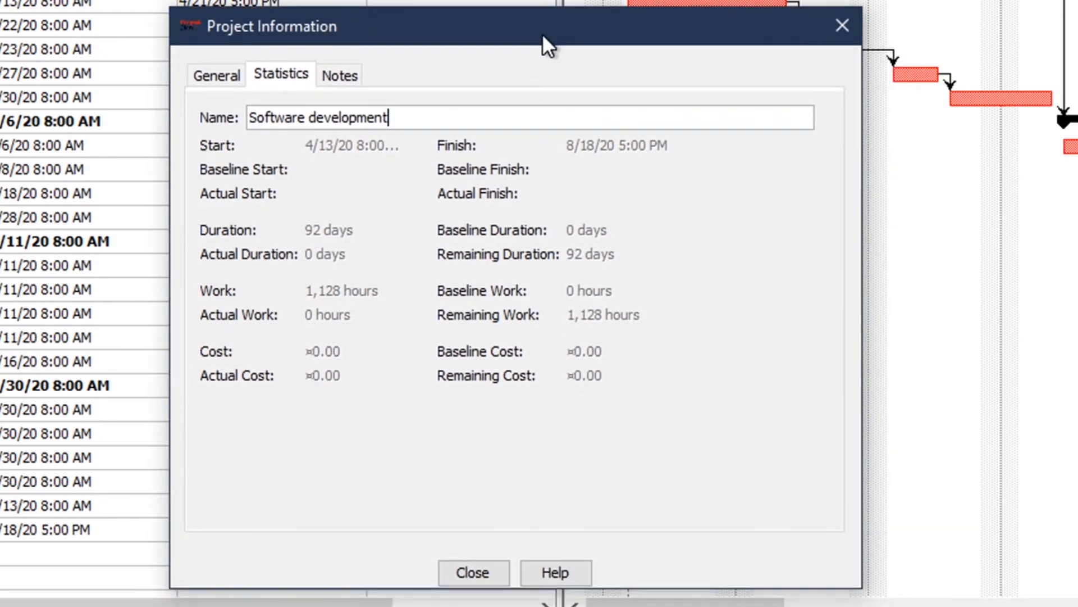
{"action": "left_click", "coordinate": [338, 74]}
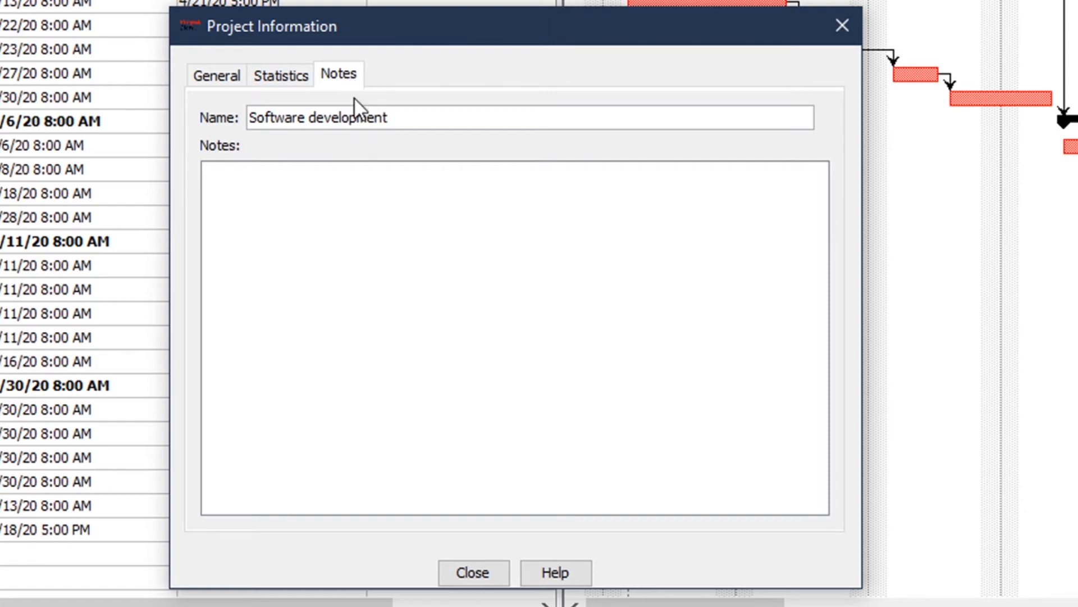
{"action": "left_click", "coordinate": [336, 204]}
{"action": "left_click", "coordinate": [288, 73]}
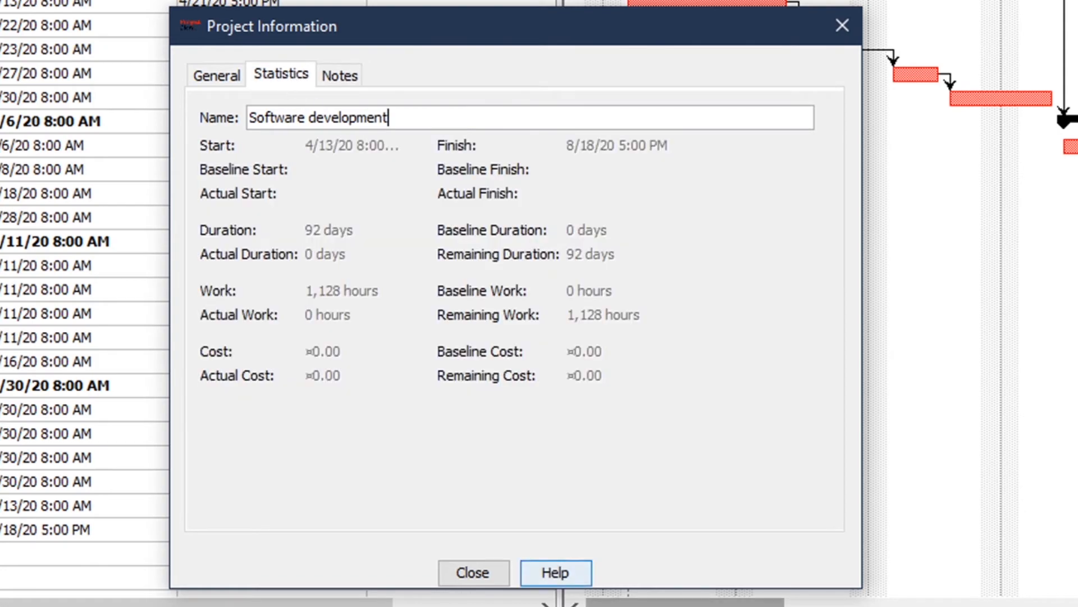
{"action": "left_click", "coordinate": [472, 573]}
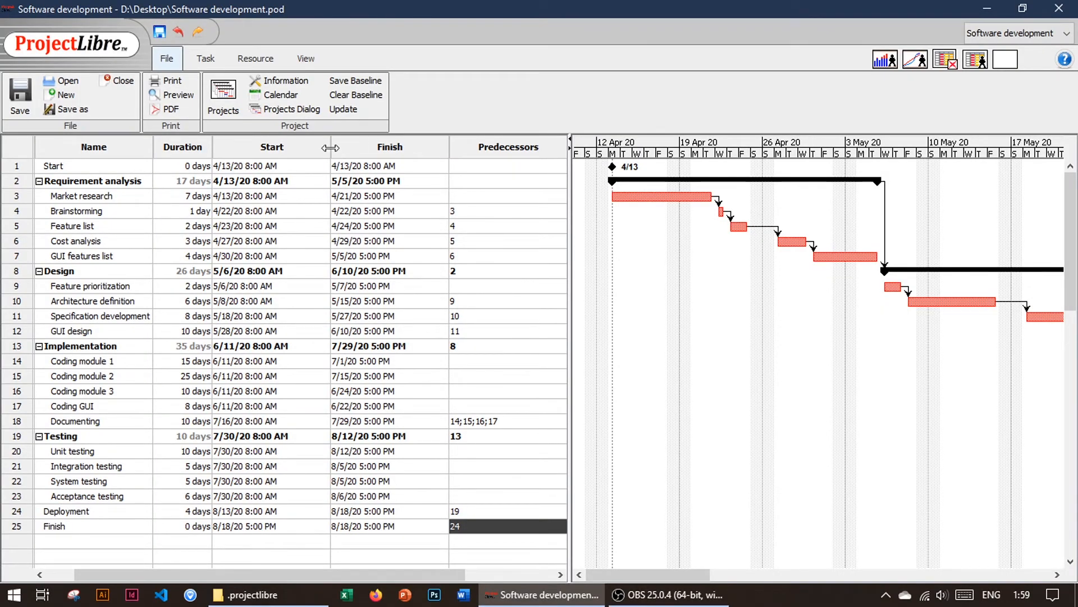
Narrow the Start, Finish and Predecessors columns of the task table to make room for the Resource Names column
{"action": "left_click_drag", "start_coordinate": [331, 148], "coordinate": [300, 147]}
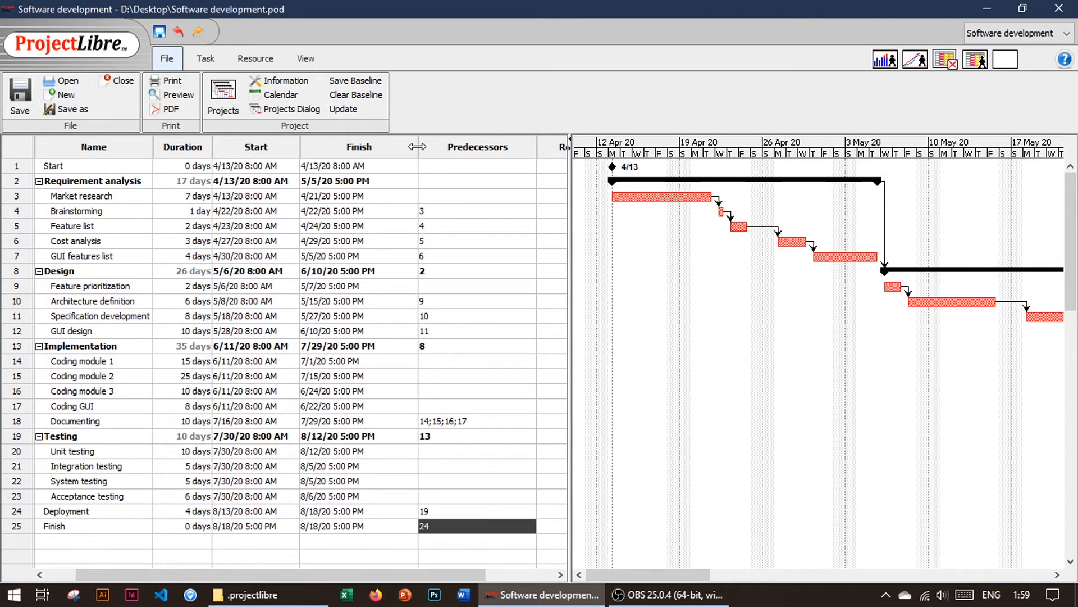
{"action": "left_click_drag", "start_coordinate": [419, 147], "coordinate": [388, 147]}
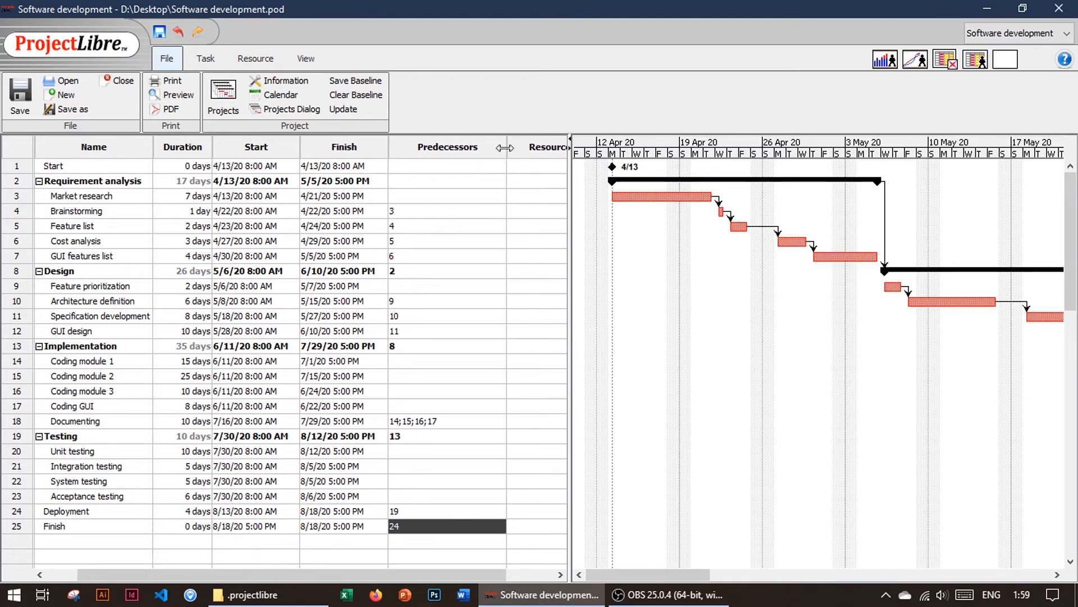
{"action": "left_click_drag", "start_coordinate": [507, 147], "coordinate": [459, 147]}
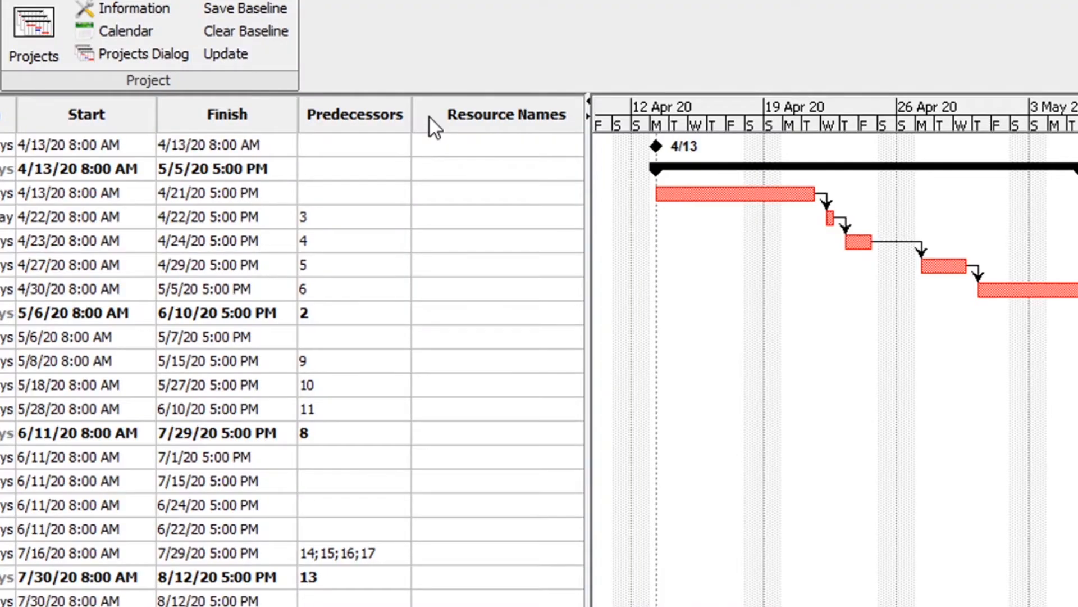
Insert a Deadline column before the Resource Names column in the task table and bring it into view
{"action": "right_click", "coordinate": [470, 148]}
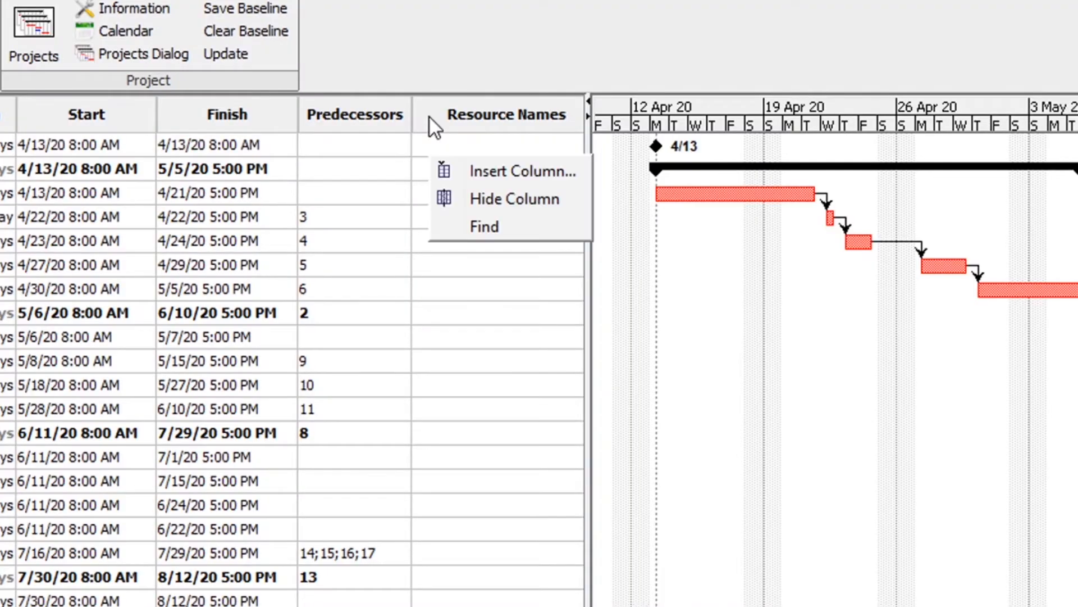
{"action": "left_click", "coordinate": [463, 172]}
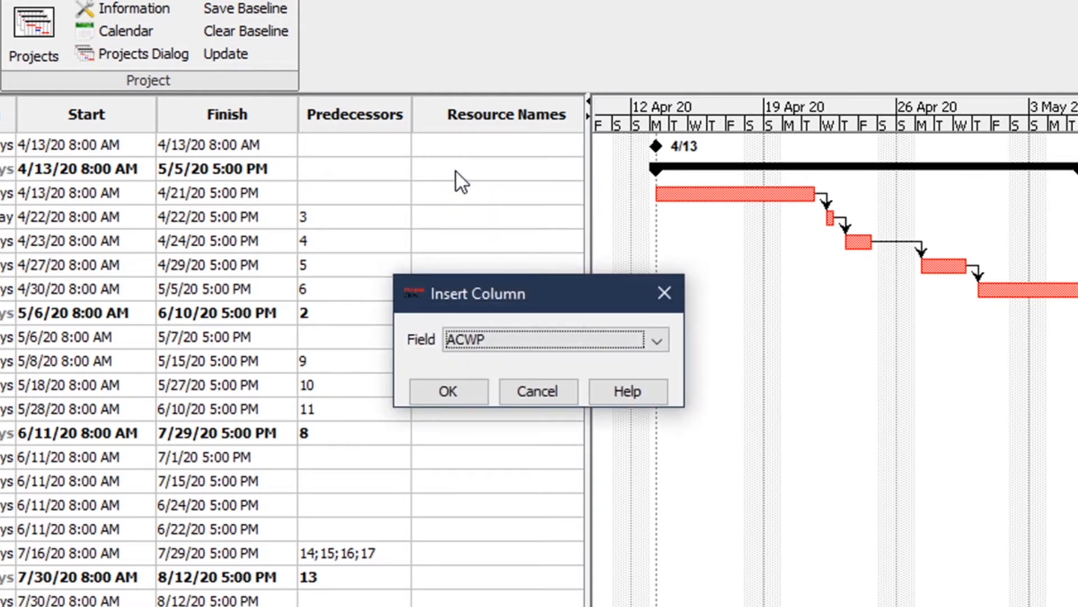
{"action": "left_click", "coordinate": [547, 339]}
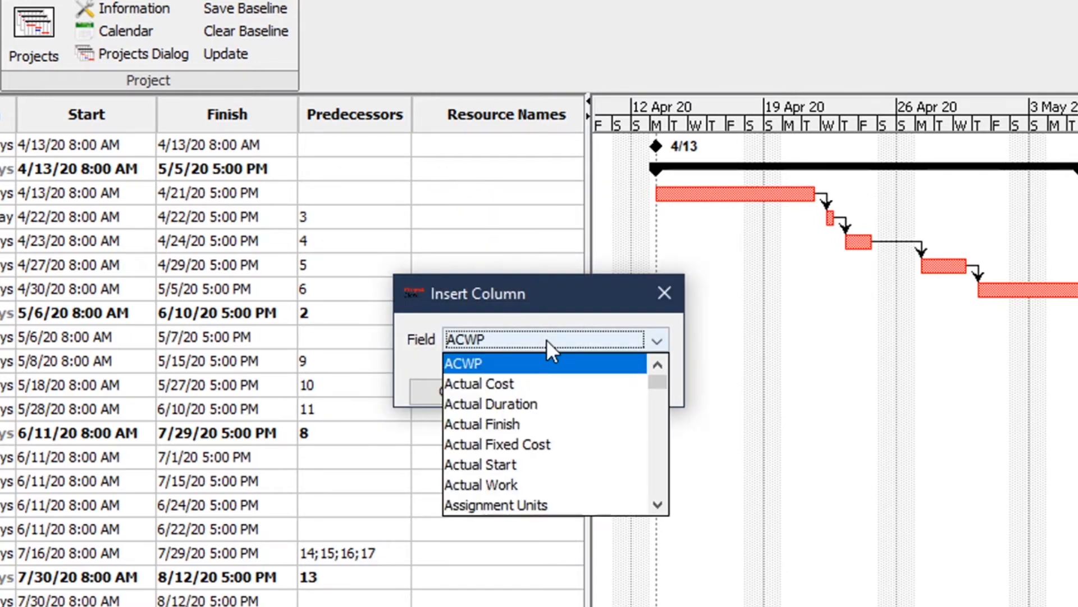
{"action": "scroll", "coordinate": [527, 438], "scroll_direction": "down", "scroll_amount": 11}
{"action": "scroll", "coordinate": [525, 444], "scroll_direction": "down", "scroll_amount": 20}
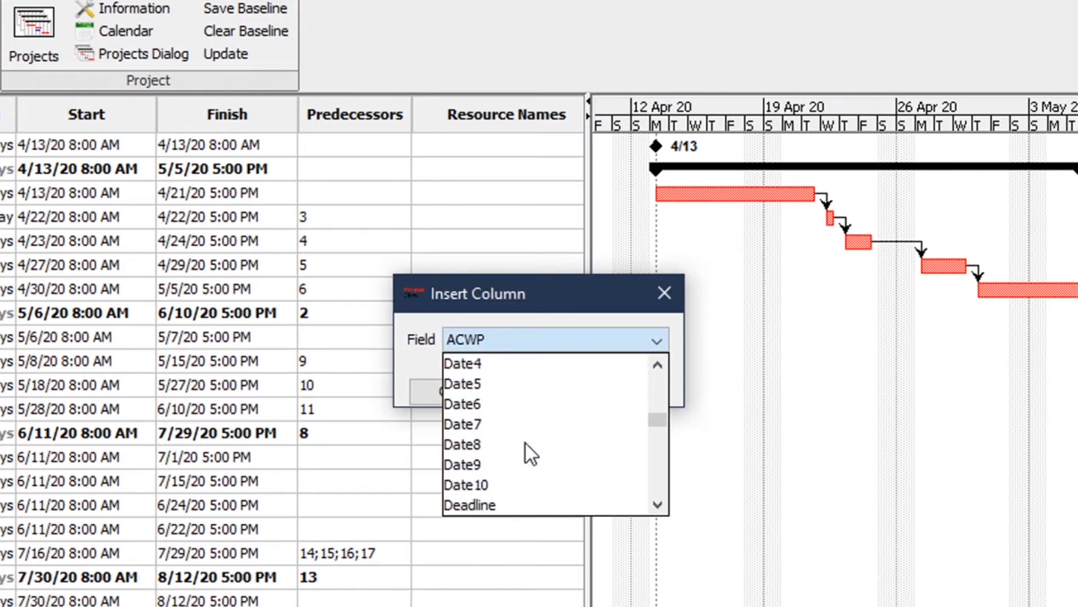
{"action": "scroll", "coordinate": [526, 444], "scroll_direction": "down", "scroll_amount": 20}
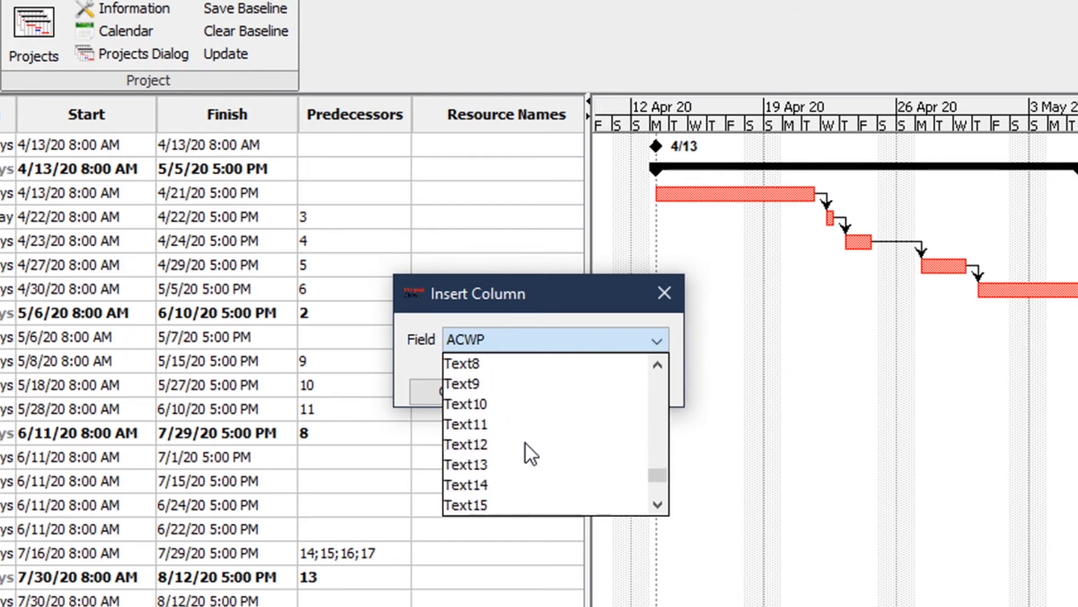
{"action": "scroll", "coordinate": [526, 444], "scroll_direction": "up", "scroll_amount": 13}
{"action": "scroll", "coordinate": [526, 444], "scroll_direction": "up", "scroll_amount": 20}
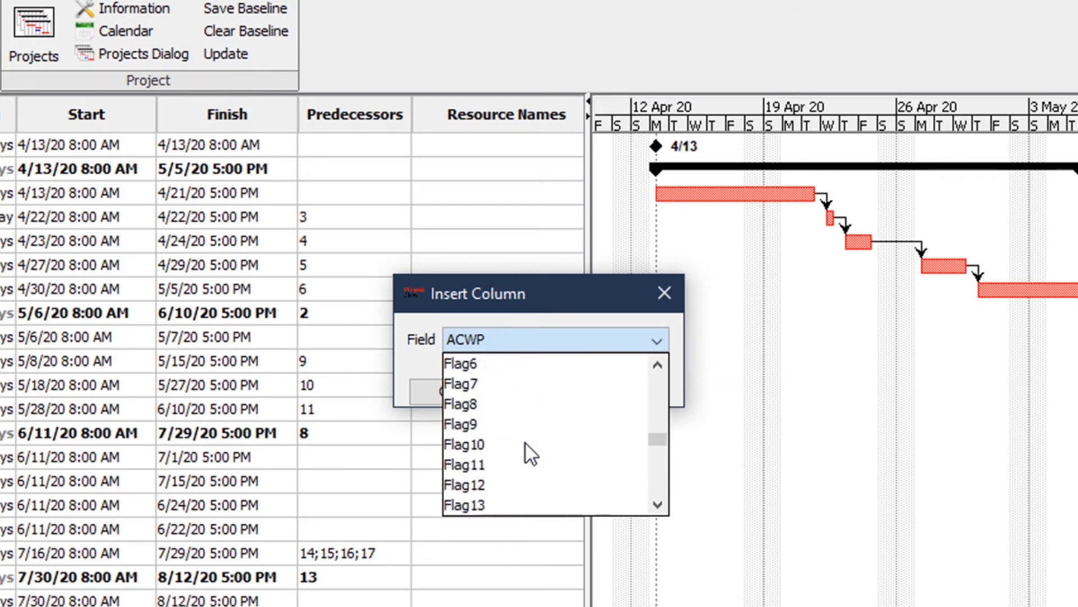
{"action": "scroll", "coordinate": [526, 443], "scroll_direction": "up", "scroll_amount": 10}
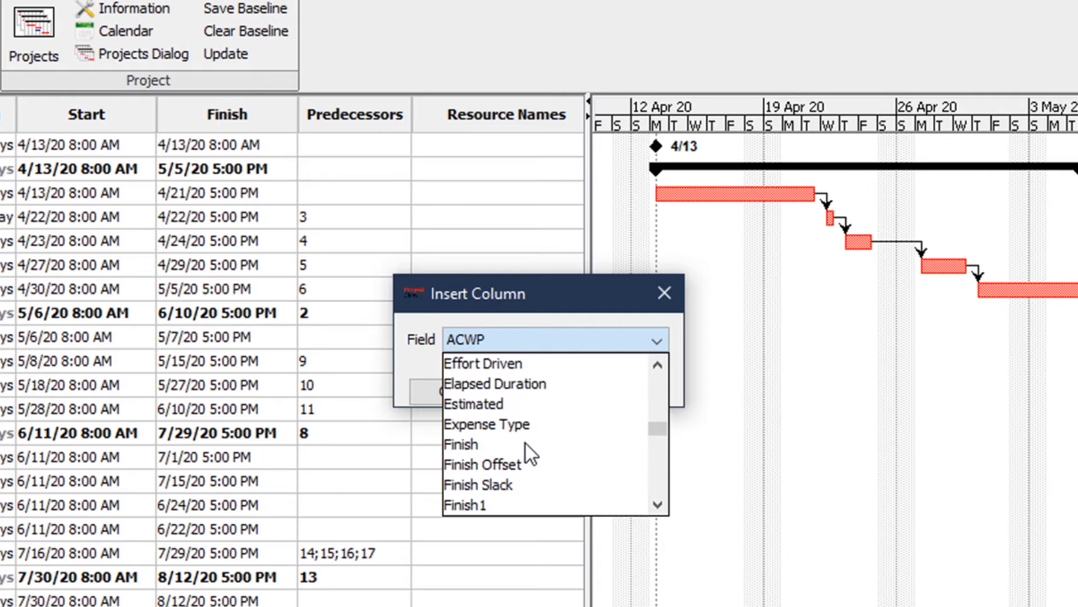
{"action": "scroll", "coordinate": [526, 444], "scroll_direction": "down", "scroll_amount": 4}
{"action": "scroll", "coordinate": [526, 443], "scroll_direction": "up", "scroll_amount": 2}
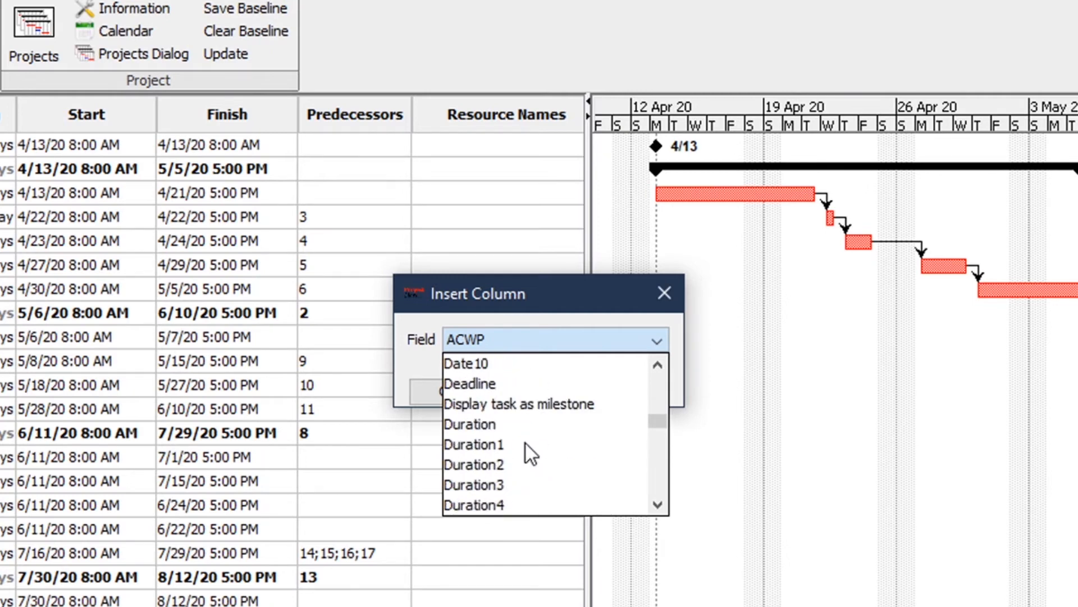
{"action": "left_click", "coordinate": [490, 386]}
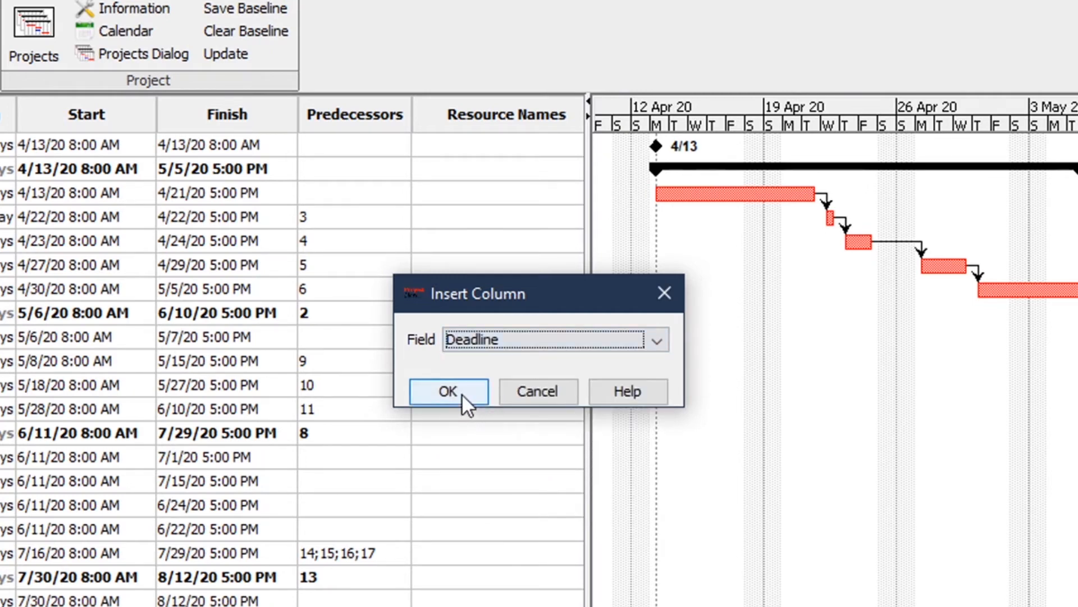
{"action": "left_click", "coordinate": [462, 393]}
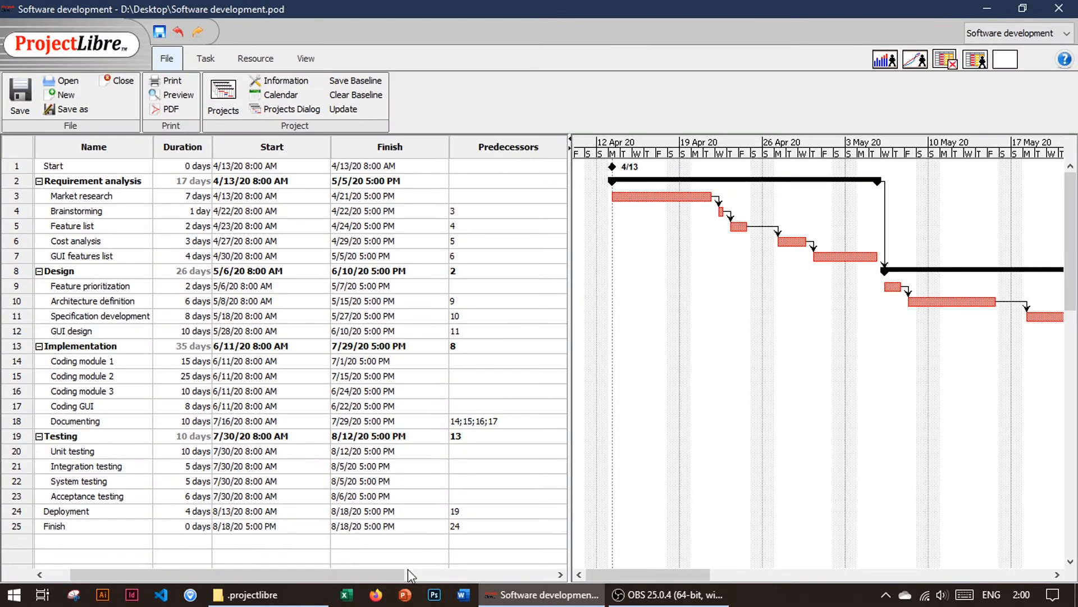
{"action": "left_click_drag", "start_coordinate": [400, 574], "coordinate": [519, 588]}
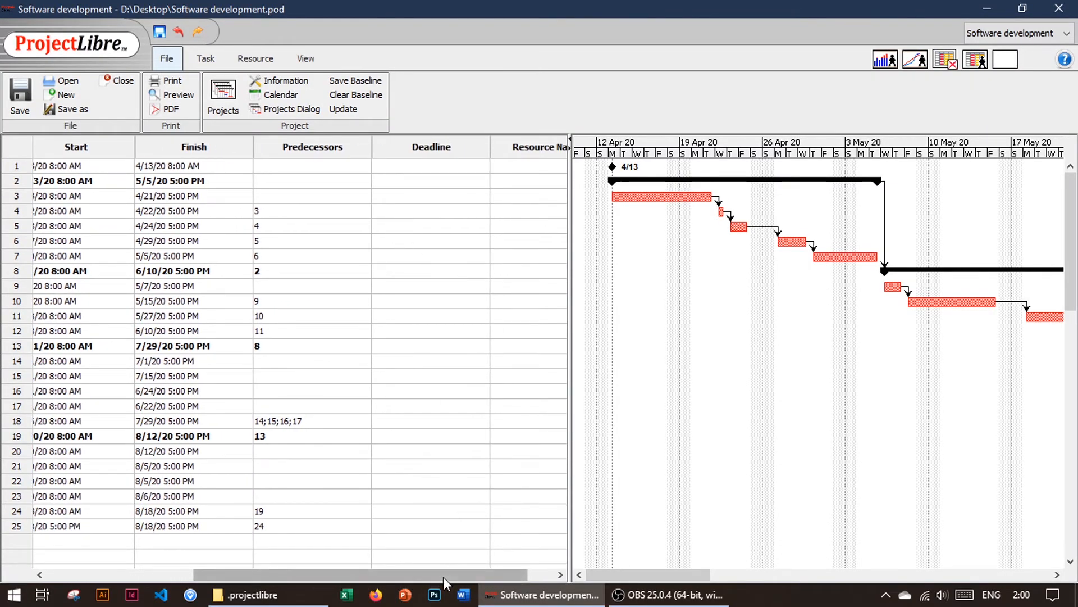
Move the Deadline column between the Duration and Start columns of the task table
{"action": "left_click_drag", "start_coordinate": [445, 573], "coordinate": [297, 573]}
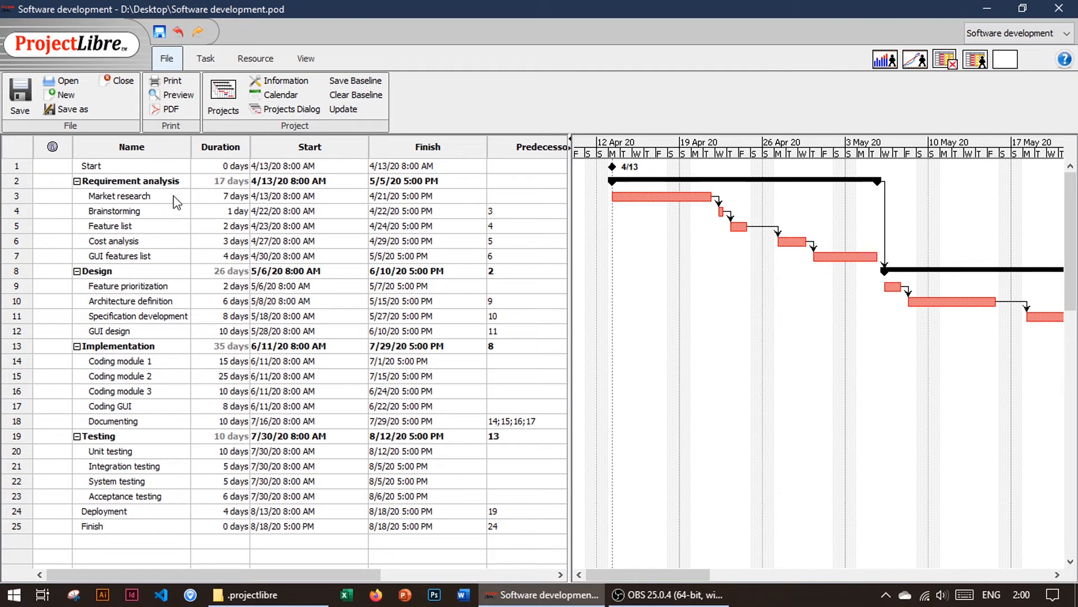
{"action": "left_click_drag", "start_coordinate": [340, 573], "coordinate": [448, 573]}
{"action": "left_click_drag", "start_coordinate": [495, 148], "coordinate": [190, 138]}
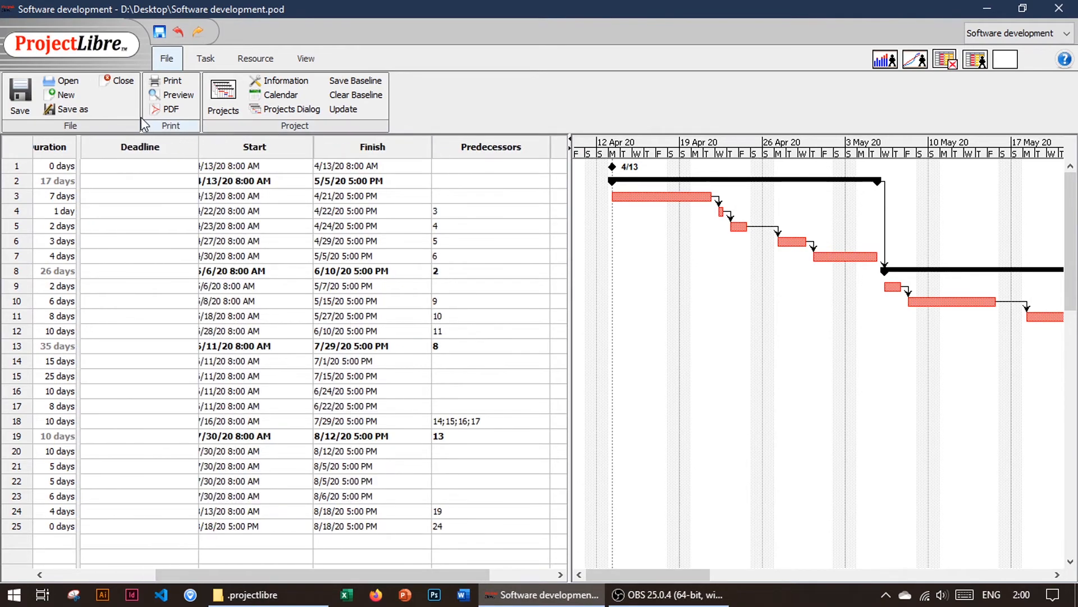
{"action": "left_click_drag", "start_coordinate": [331, 568], "coordinate": [182, 568]}
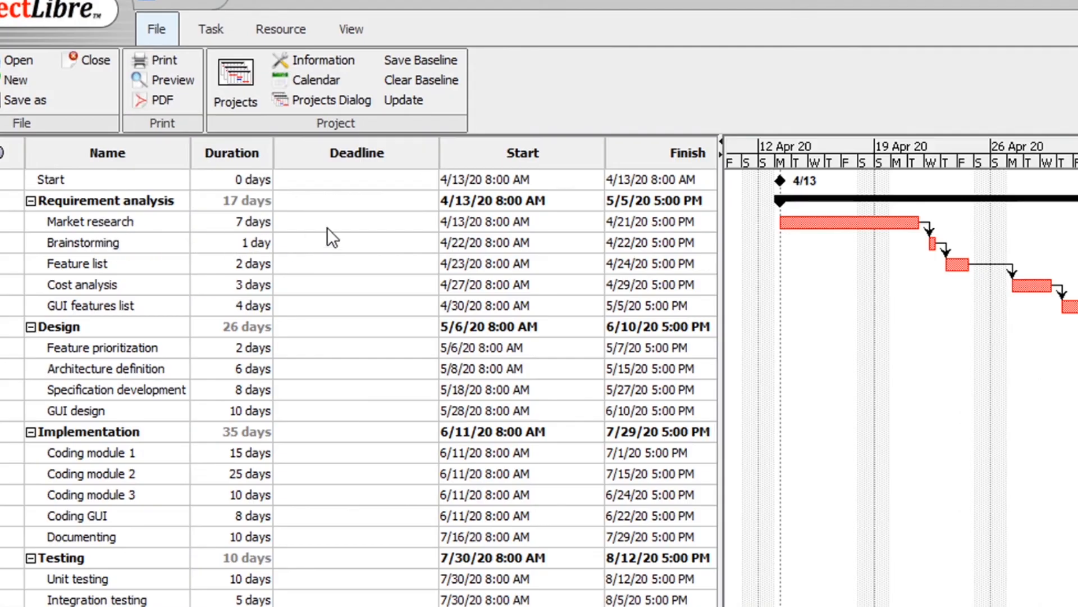
Set the Market research task's deadline to 4/23/20 and narrow the Deadline column to fit the date
{"action": "left_click", "coordinate": [339, 220]}
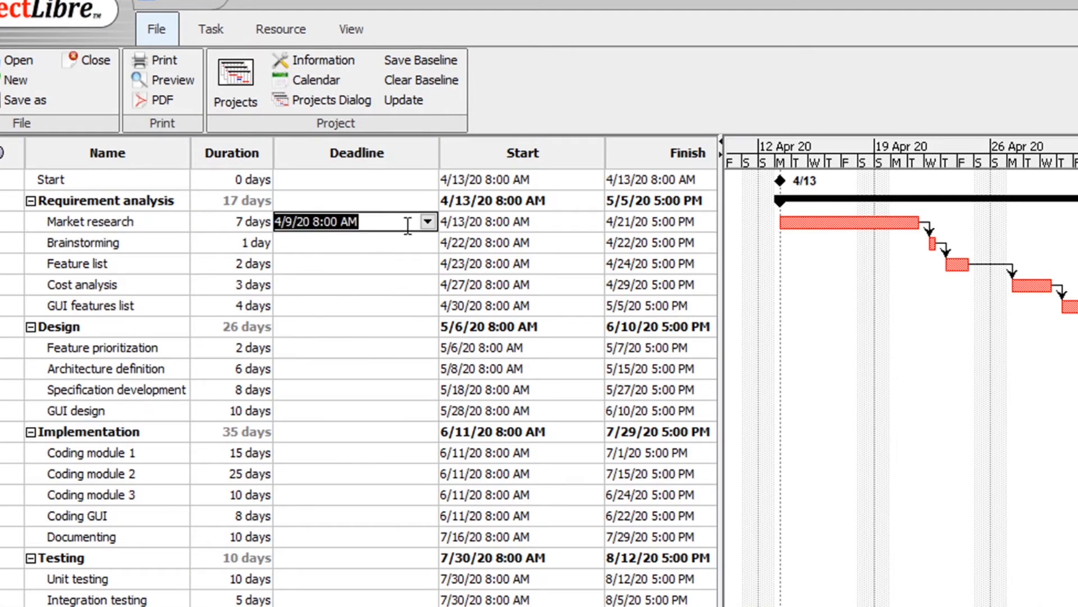
{"action": "left_click", "coordinate": [428, 222]}
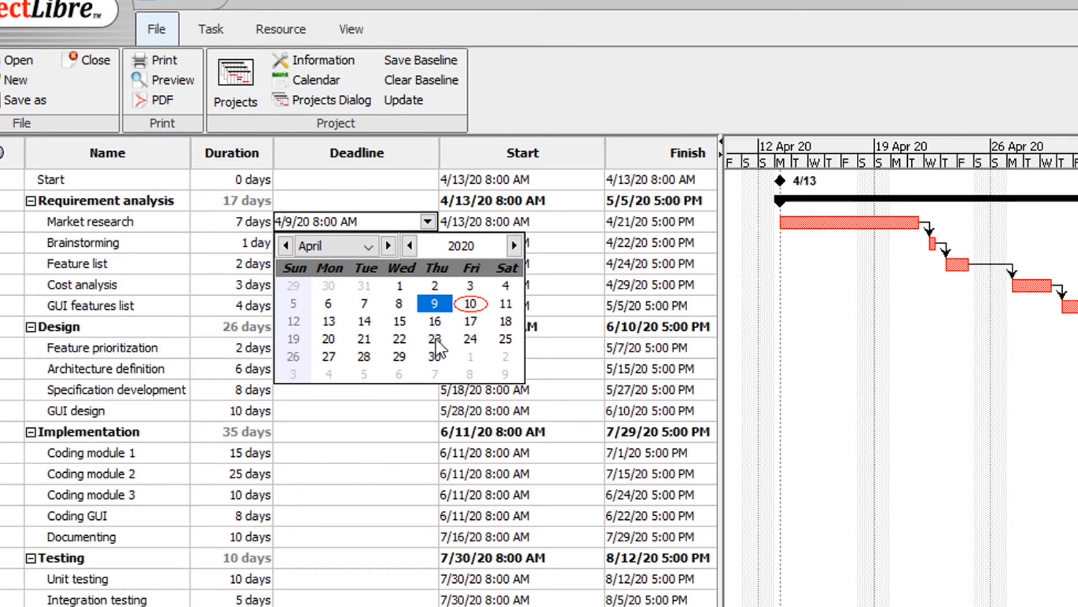
{"action": "left_click", "coordinate": [436, 338]}
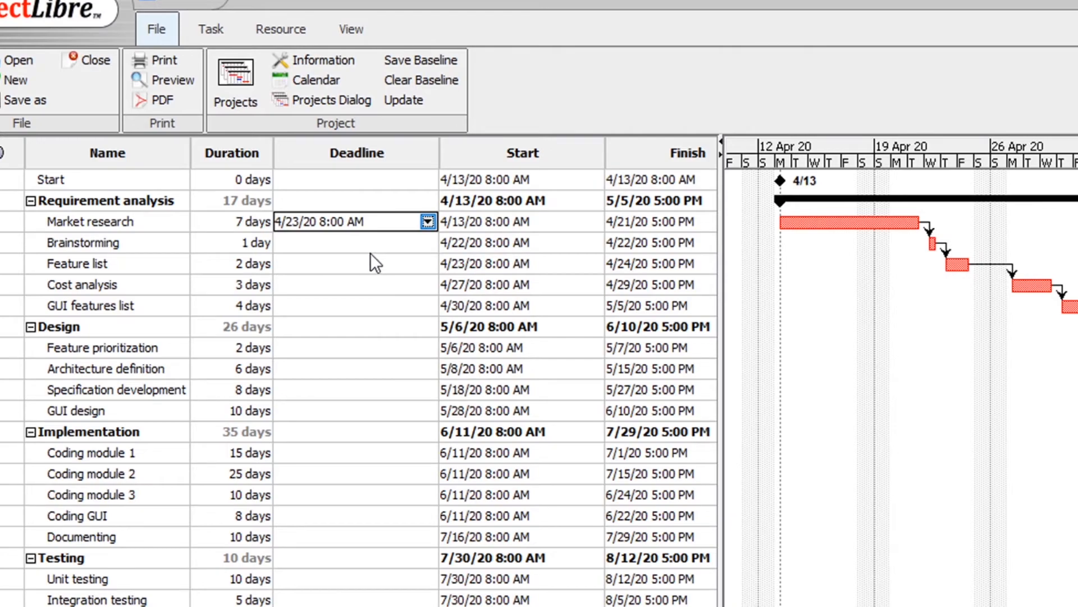
{"action": "key", "text": "Return"}
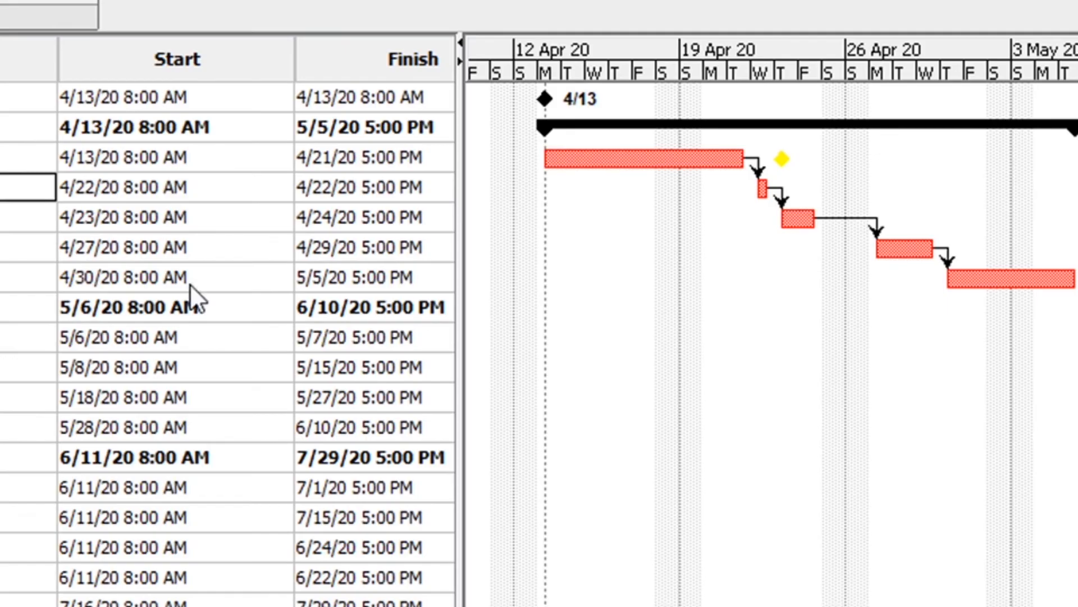
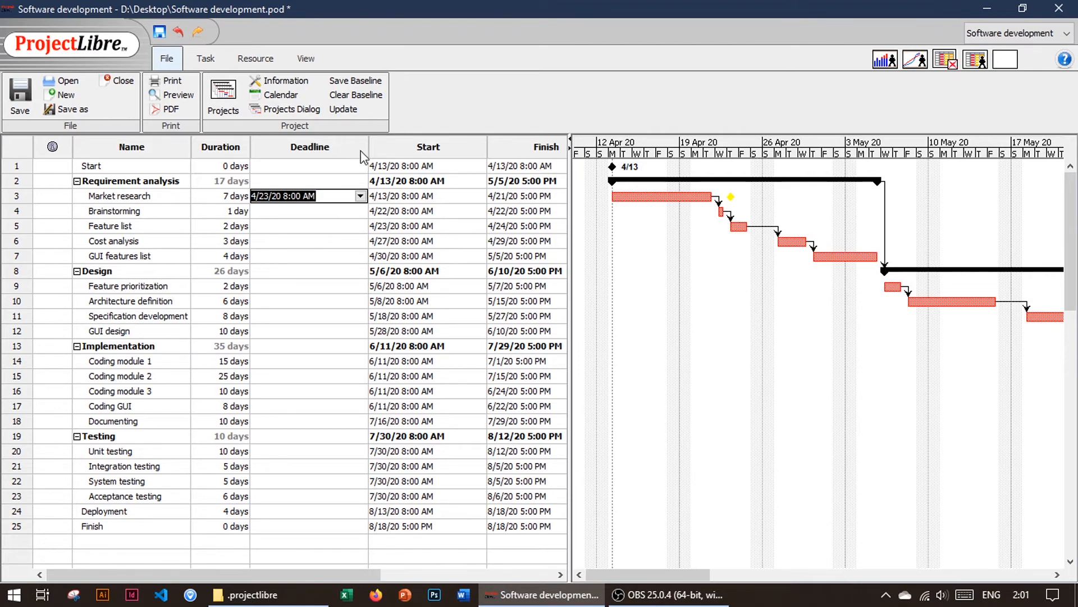
{"action": "left_click_drag", "start_coordinate": [368, 145], "coordinate": [316, 144]}
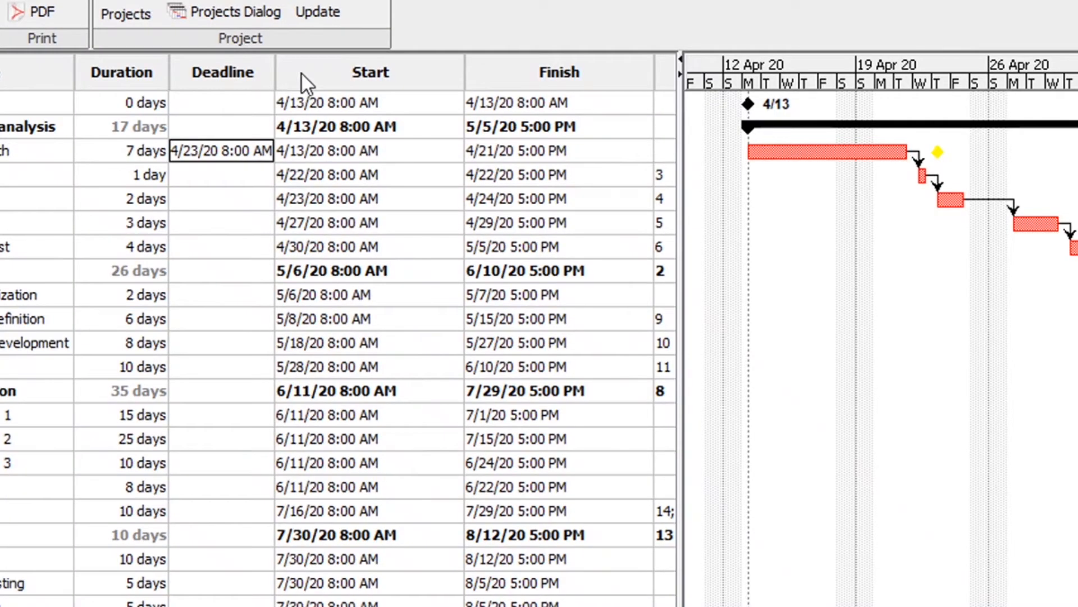
Insert a Free Slack column before the Start column and narrow the Deadline column beside it
{"action": "right_click", "coordinate": [299, 69]}
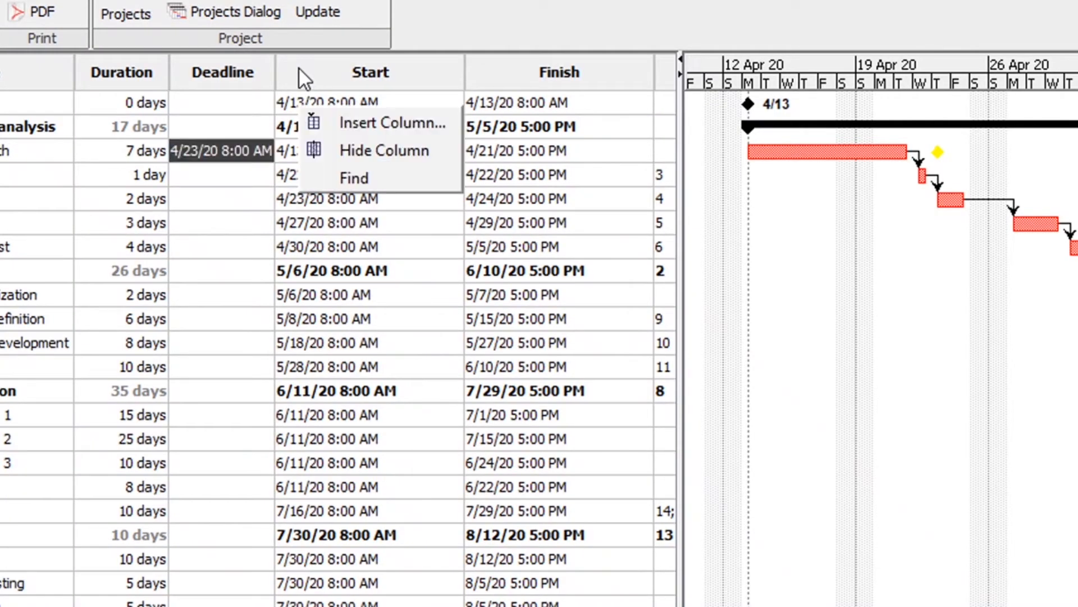
{"action": "left_click", "coordinate": [353, 120]}
{"action": "left_click", "coordinate": [597, 303]}
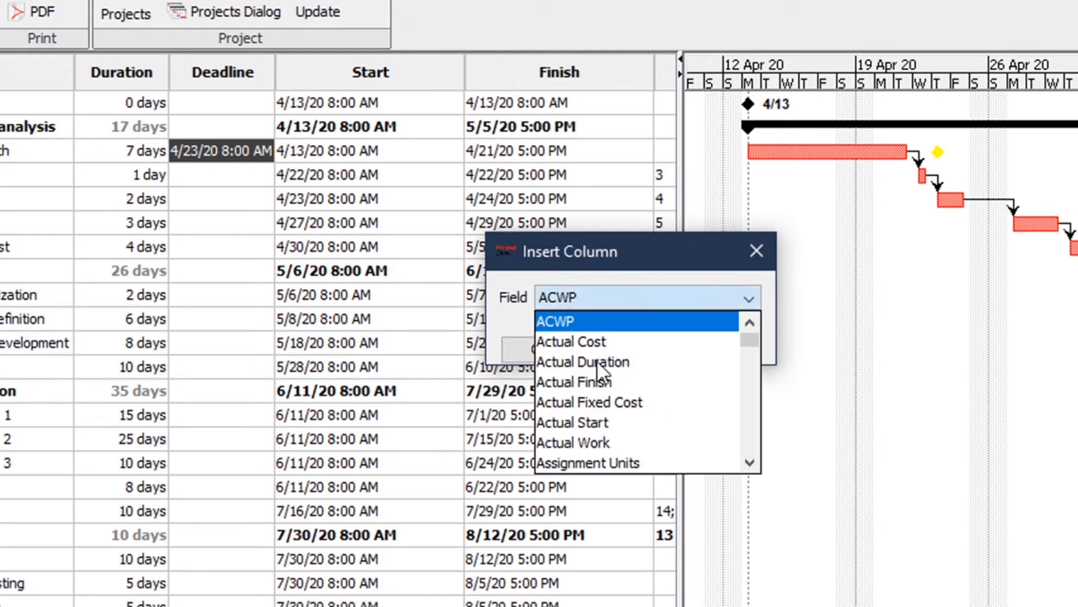
{"action": "scroll", "coordinate": [611, 408], "scroll_direction": "down", "scroll_amount": 20}
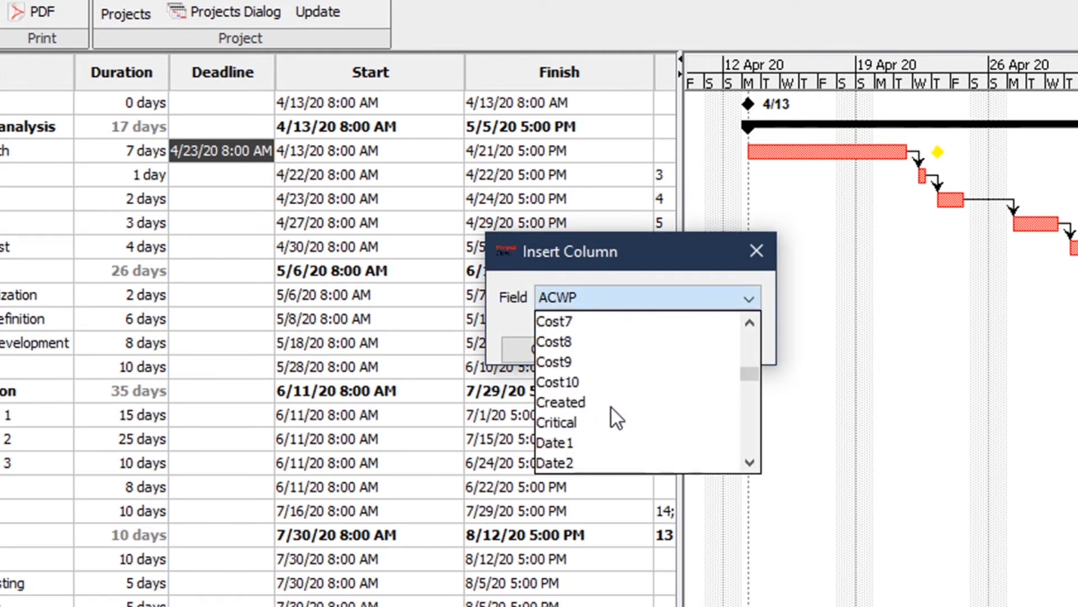
{"action": "scroll", "coordinate": [612, 408], "scroll_direction": "down", "scroll_amount": 11}
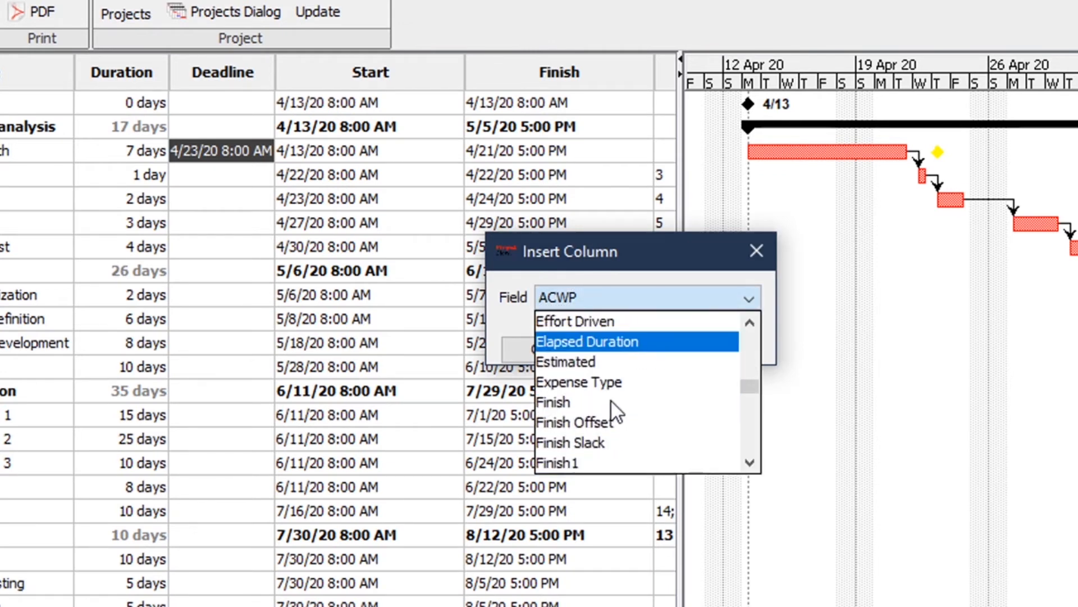
{"action": "scroll", "coordinate": [612, 402], "scroll_direction": "down", "scroll_amount": 6}
{"action": "scroll", "coordinate": [611, 396], "scroll_direction": "up", "scroll_amount": 2}
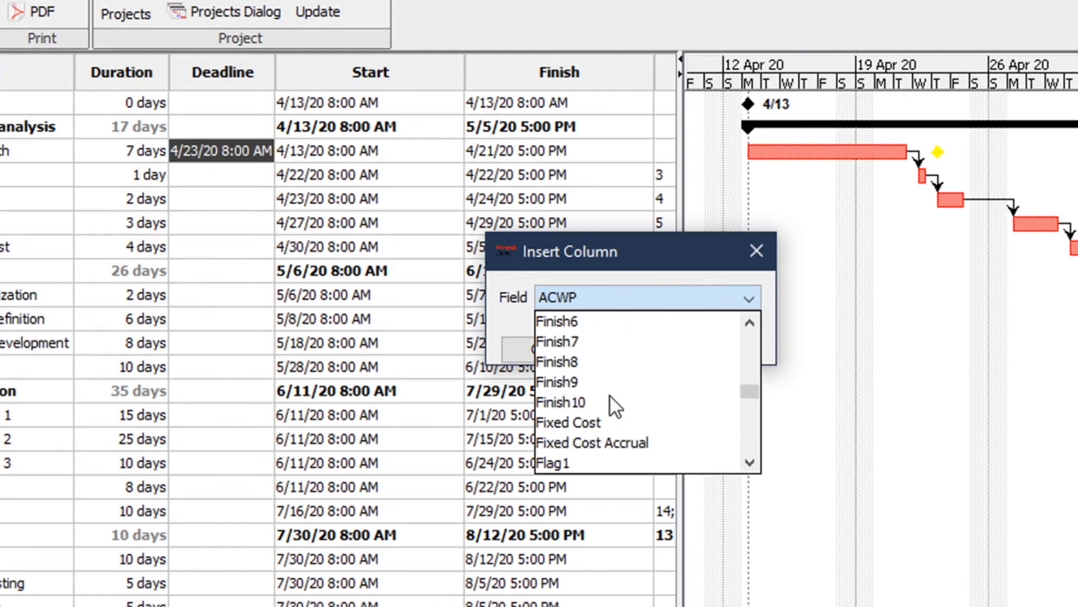
{"action": "scroll", "coordinate": [611, 397], "scroll_direction": "down", "scroll_amount": 12}
{"action": "scroll", "coordinate": [611, 396], "scroll_direction": "up", "scroll_amount": 5}
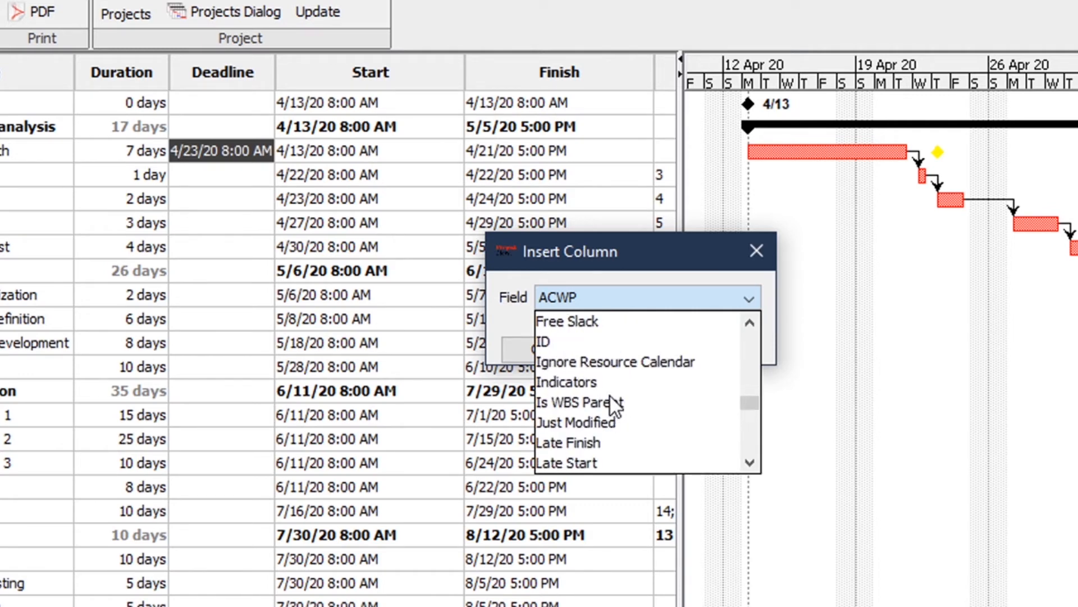
{"action": "scroll", "coordinate": [611, 397], "scroll_direction": "up", "scroll_amount": 2}
{"action": "left_click", "coordinate": [595, 450]}
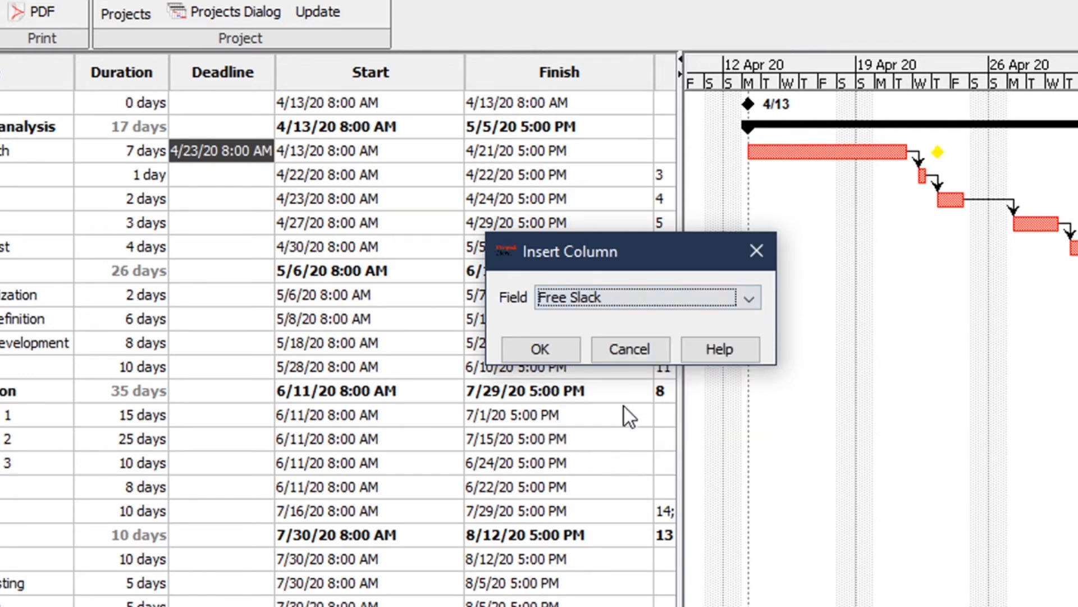
{"action": "left_click", "coordinate": [561, 346]}
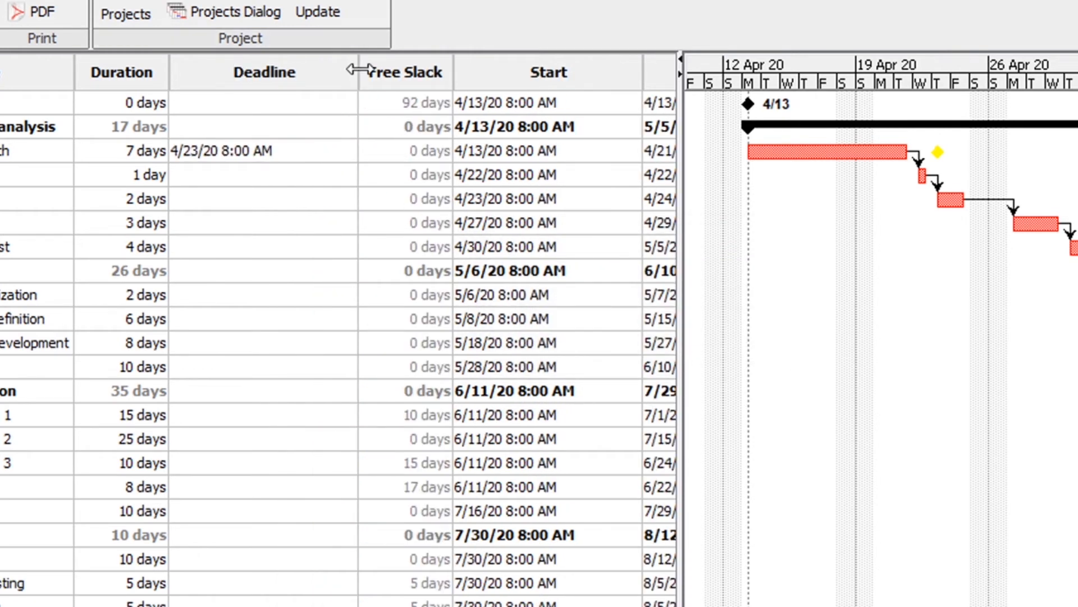
{"action": "left_click_drag", "start_coordinate": [359, 70], "coordinate": [292, 66]}
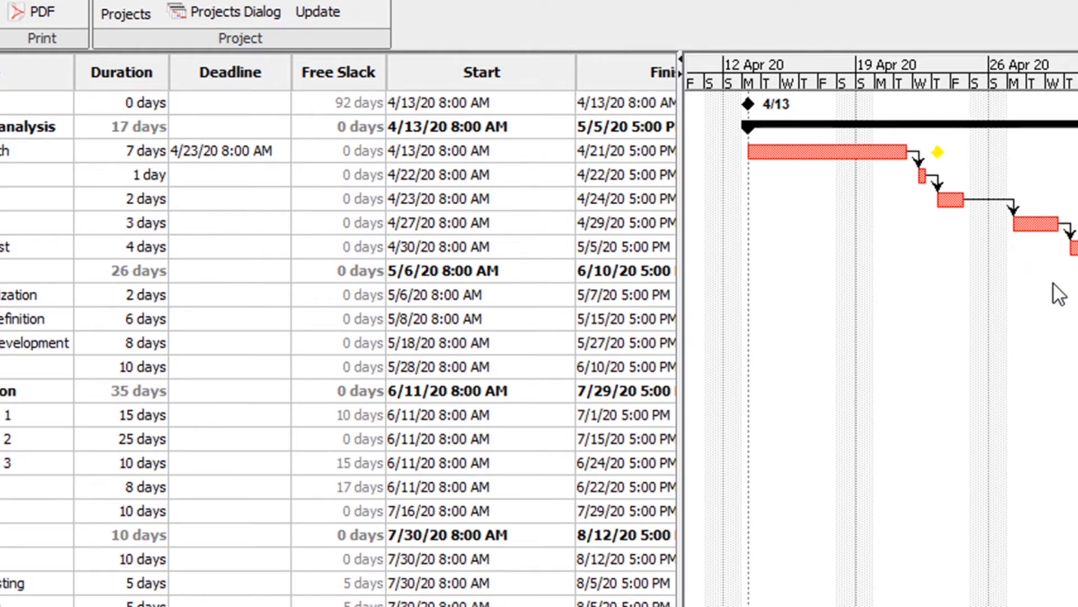
Try shifting the Coding module 3 bar in the Gantt chart to start on 6/24/20, and undo the move
{"action": "left_click", "coordinate": [351, 465]}
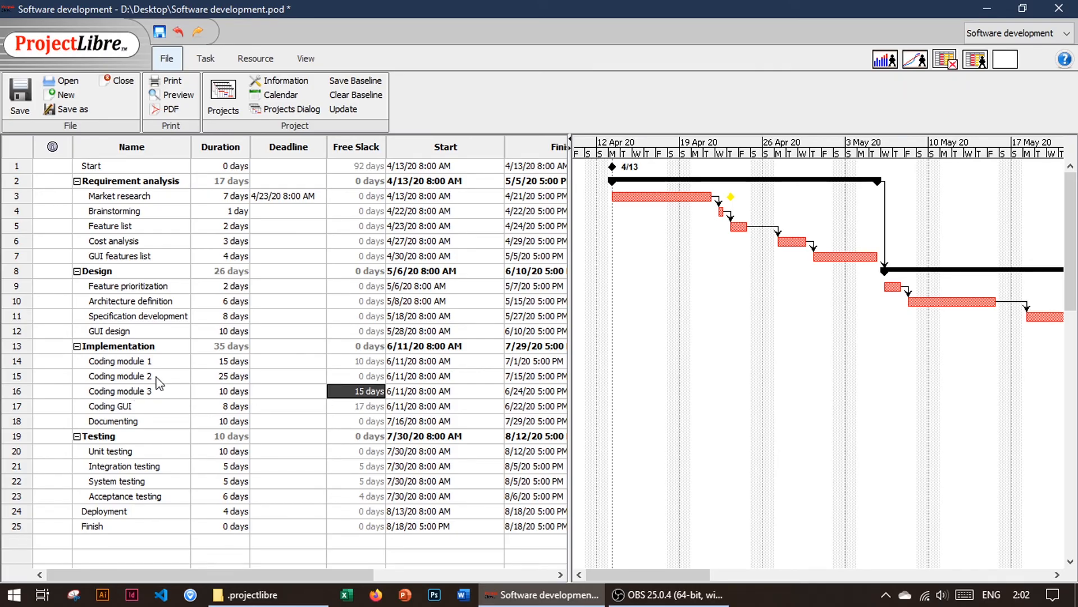
{"action": "double_click", "coordinate": [151, 363]}
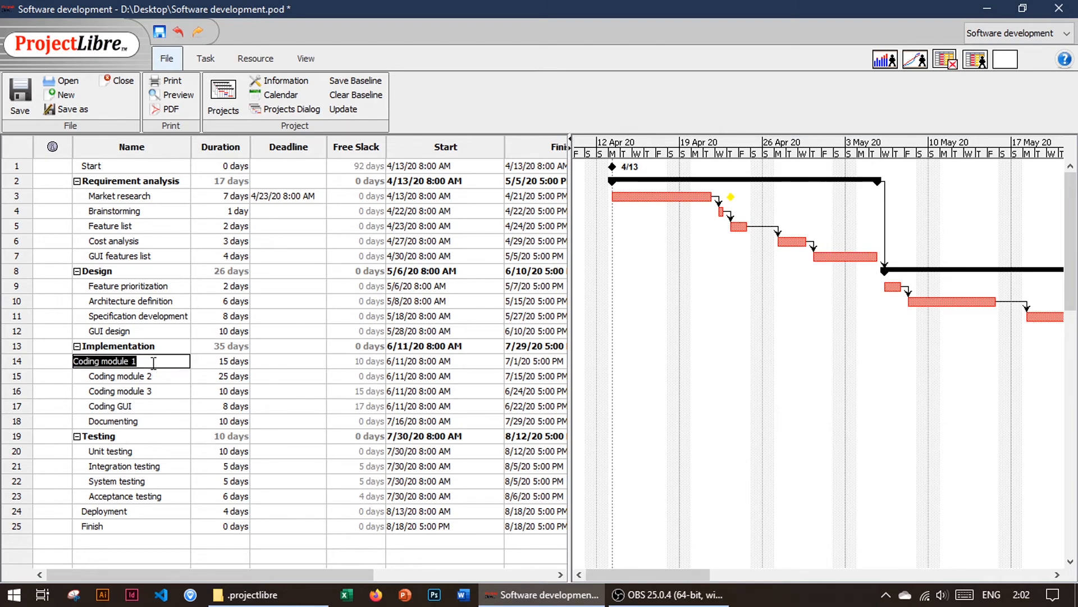
{"action": "double_click", "coordinate": [139, 405]}
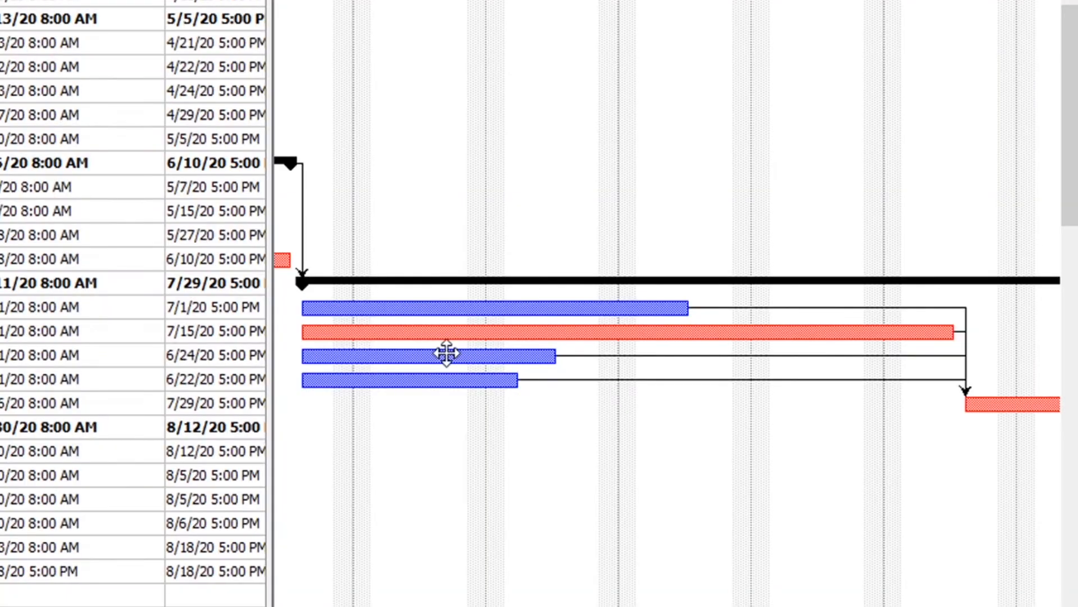
{"action": "left_click", "coordinate": [679, 390]}
{"action": "left_click_drag", "start_coordinate": [445, 353], "coordinate": [683, 364]}
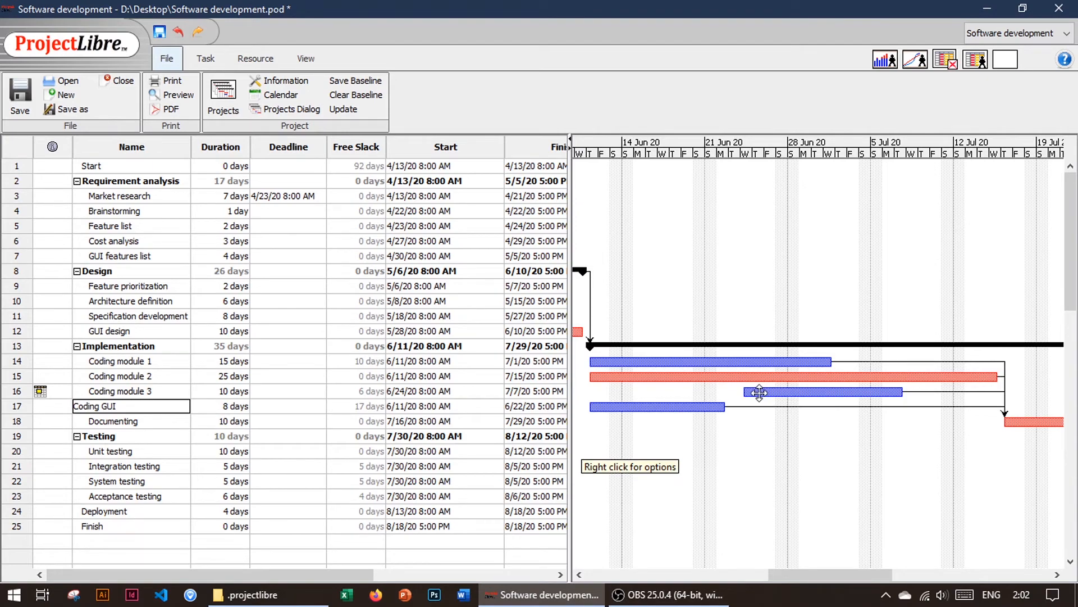
{"action": "key", "text": "ctrl+z"}
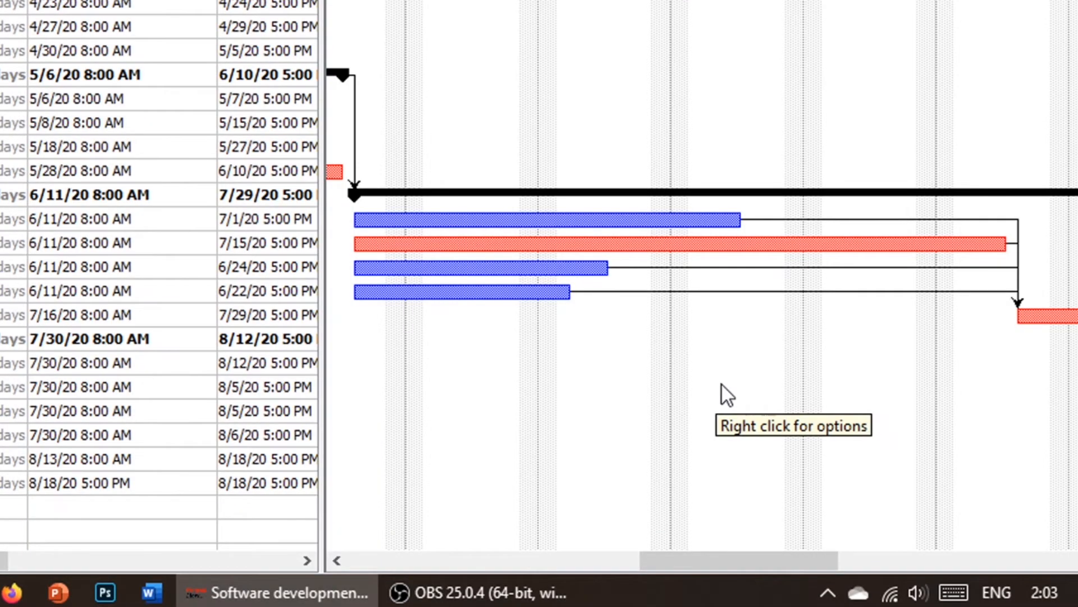
Turn on the Total Slack bar style in the Gantt chart and bring the Implementation tasks into view
{"action": "right_click", "coordinate": [723, 358]}
{"action": "mouse_move", "coordinate": [854, 514]}
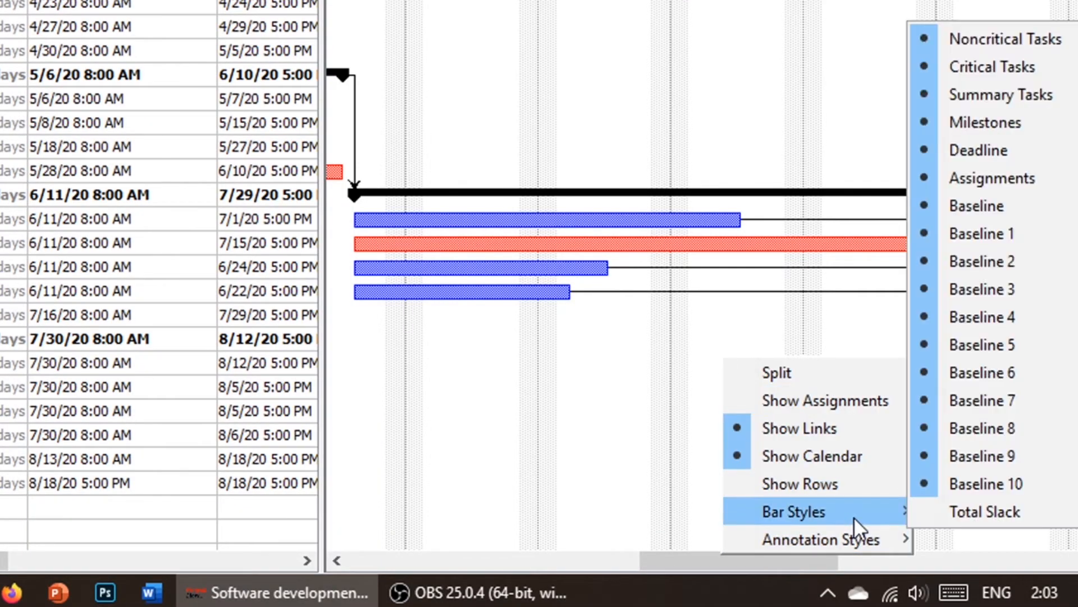
{"action": "left_click", "coordinate": [935, 513]}
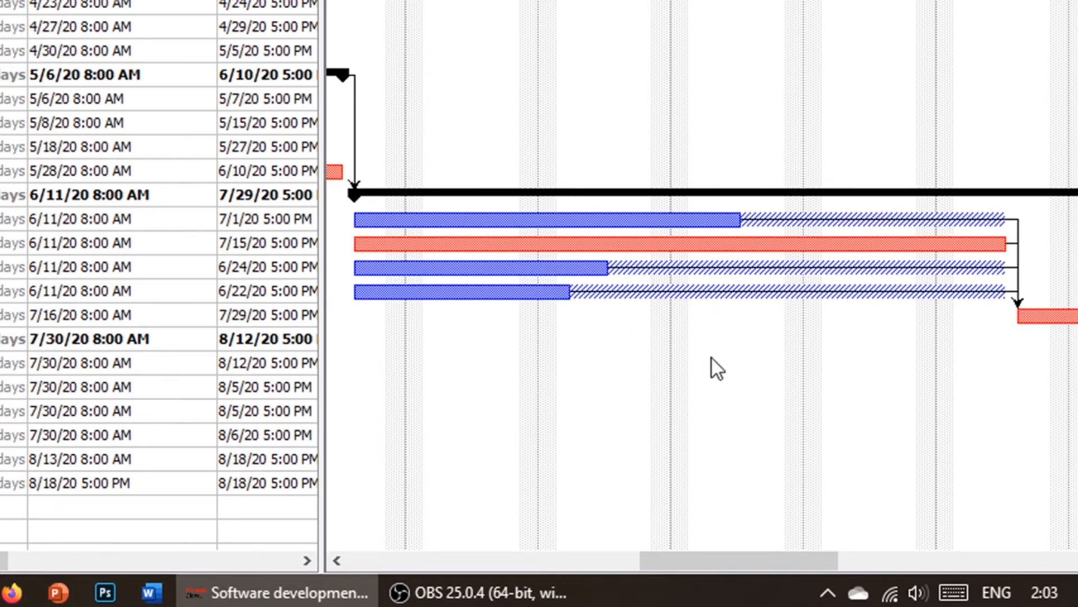
{"action": "left_click_drag", "start_coordinate": [787, 552], "coordinate": [756, 558]}
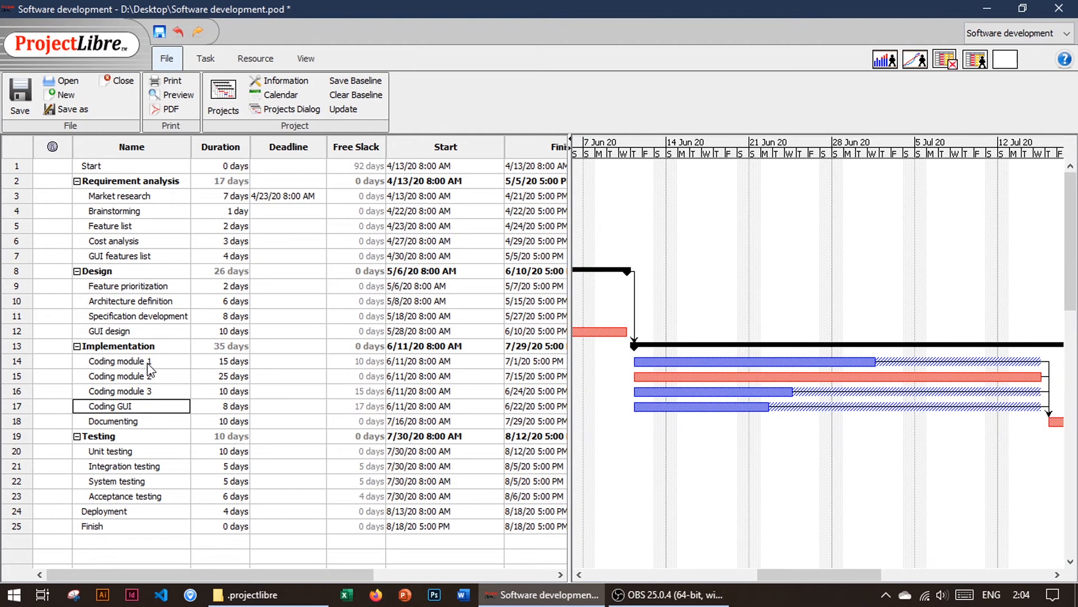
Open the task information of Coding module 1 and review its general data, predecessors, successors and resources
{"action": "double_click", "coordinate": [147, 363]}
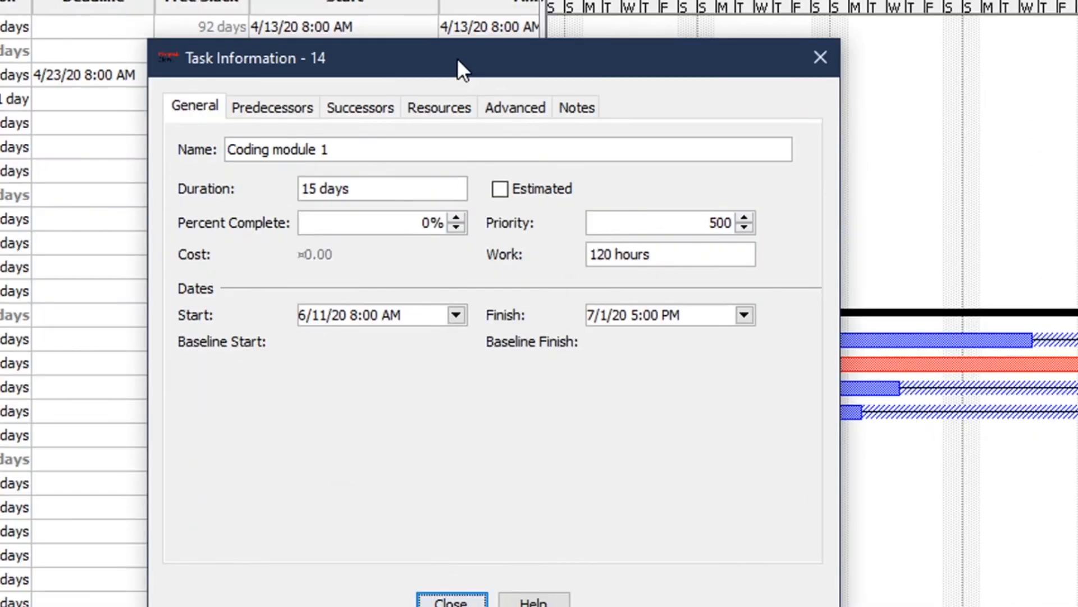
{"action": "left_click_drag", "start_coordinate": [457, 59], "coordinate": [501, 39]}
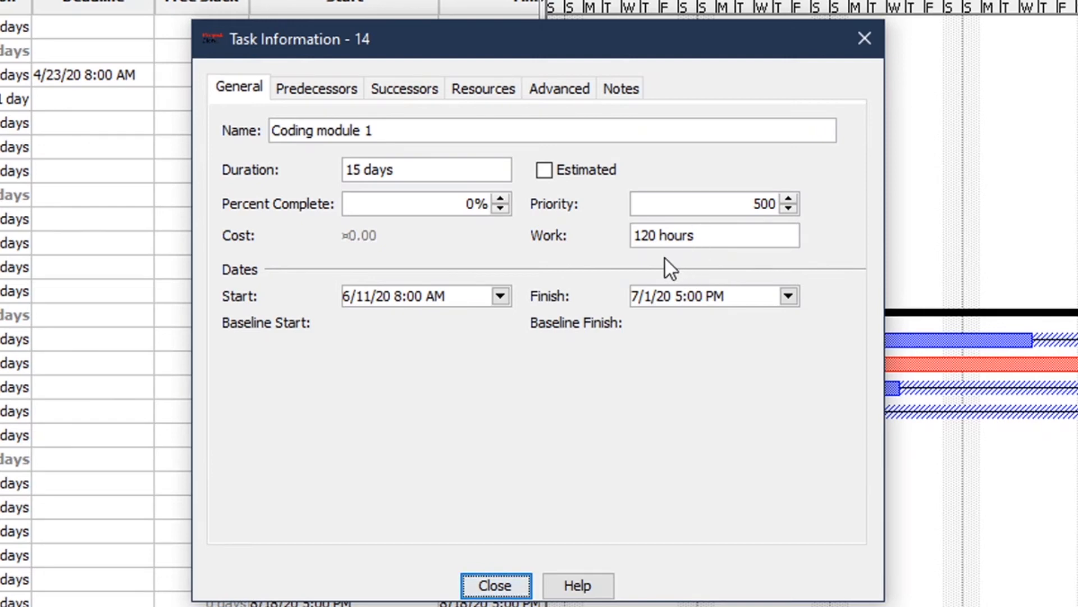
{"action": "left_click", "coordinate": [326, 91]}
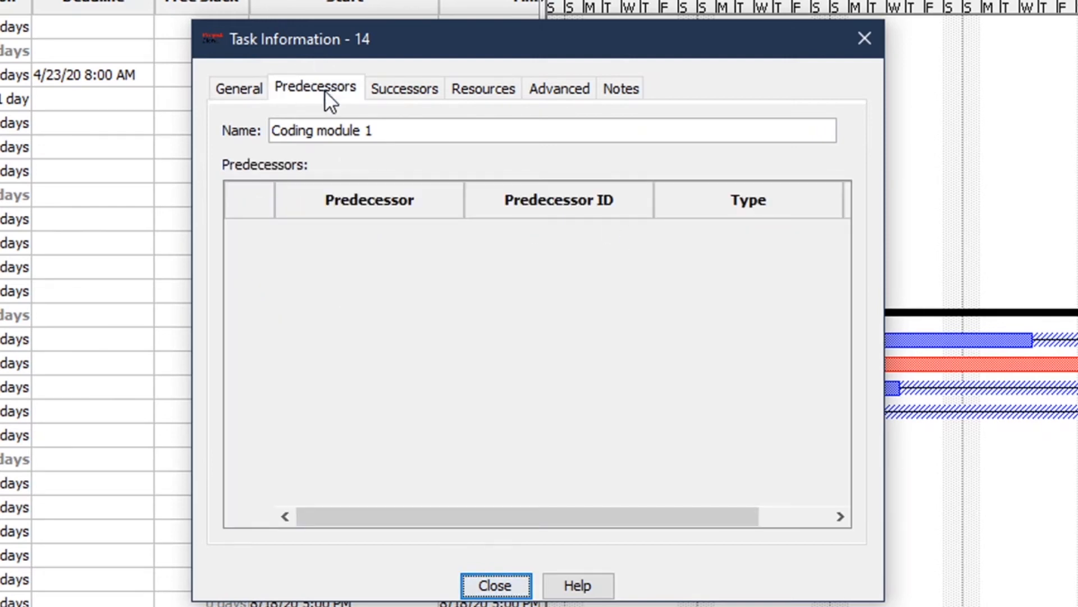
{"action": "left_click", "coordinate": [406, 90]}
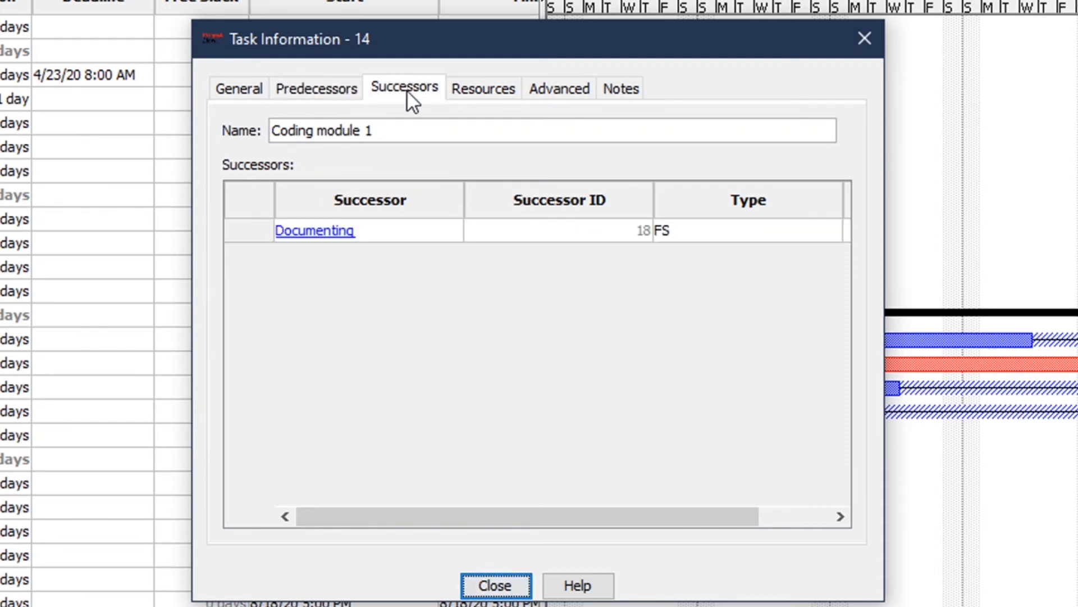
{"action": "left_click", "coordinate": [486, 88]}
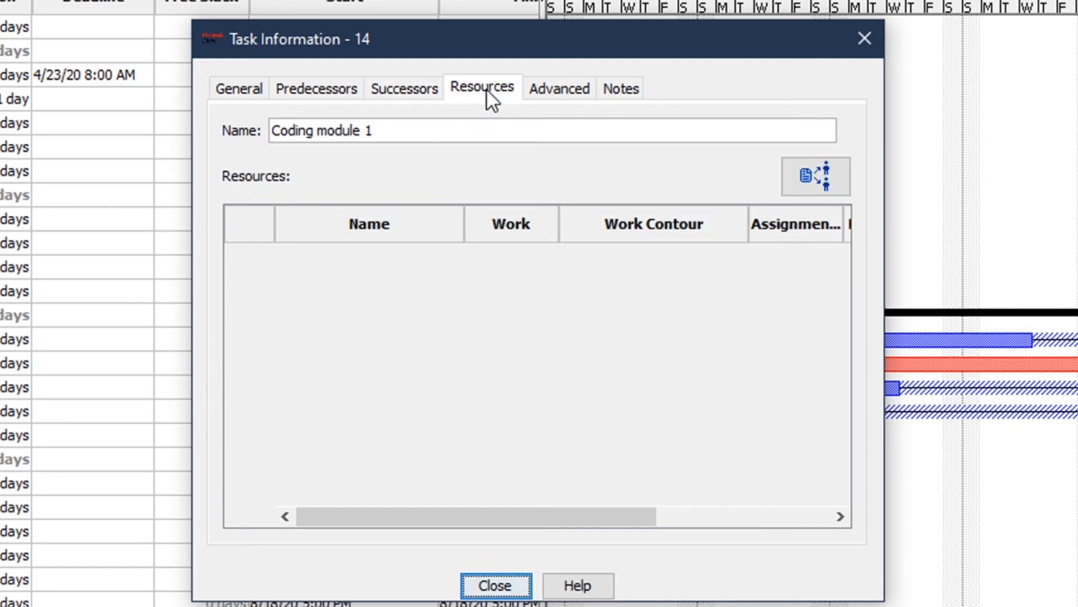
Set the constraint type of Coding module 1 to As Late As Possible in its advanced task settings
{"action": "left_click", "coordinate": [555, 91]}
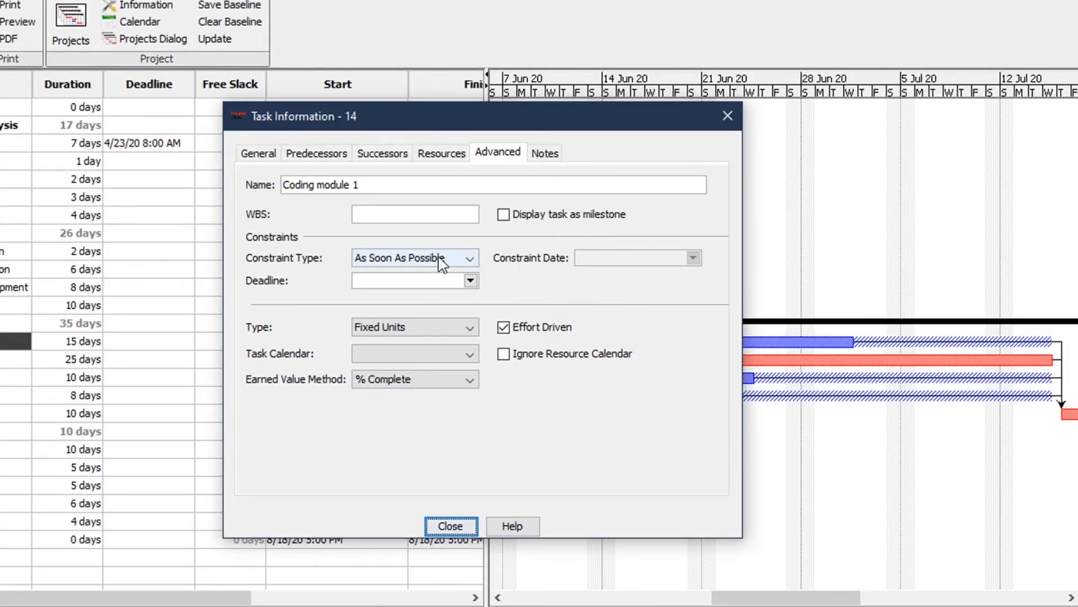
{"action": "left_click_drag", "start_coordinate": [494, 119], "coordinate": [241, 55]}
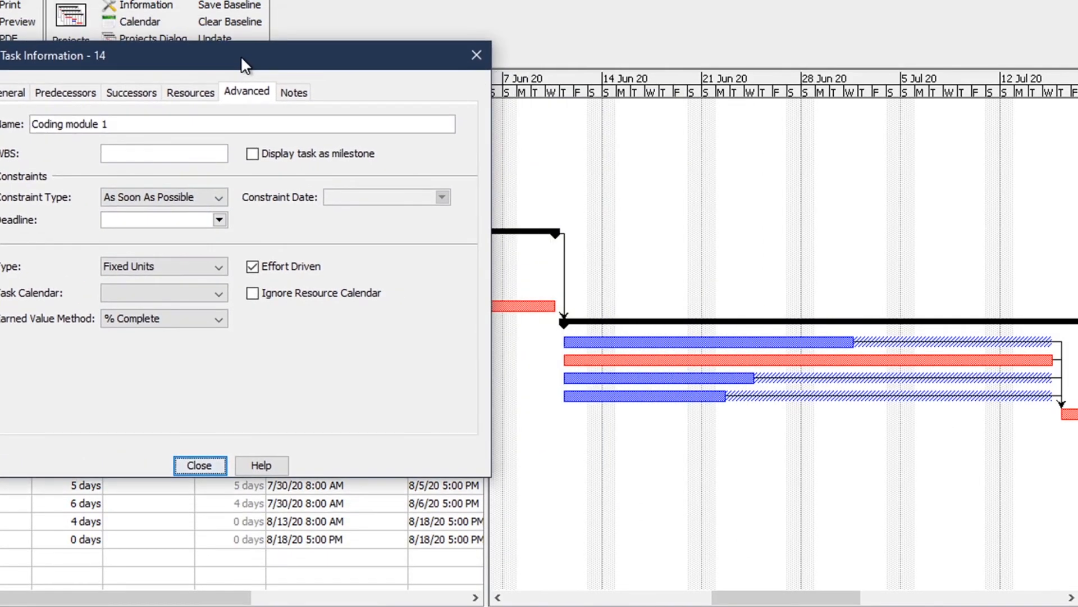
{"action": "left_click", "coordinate": [211, 197]}
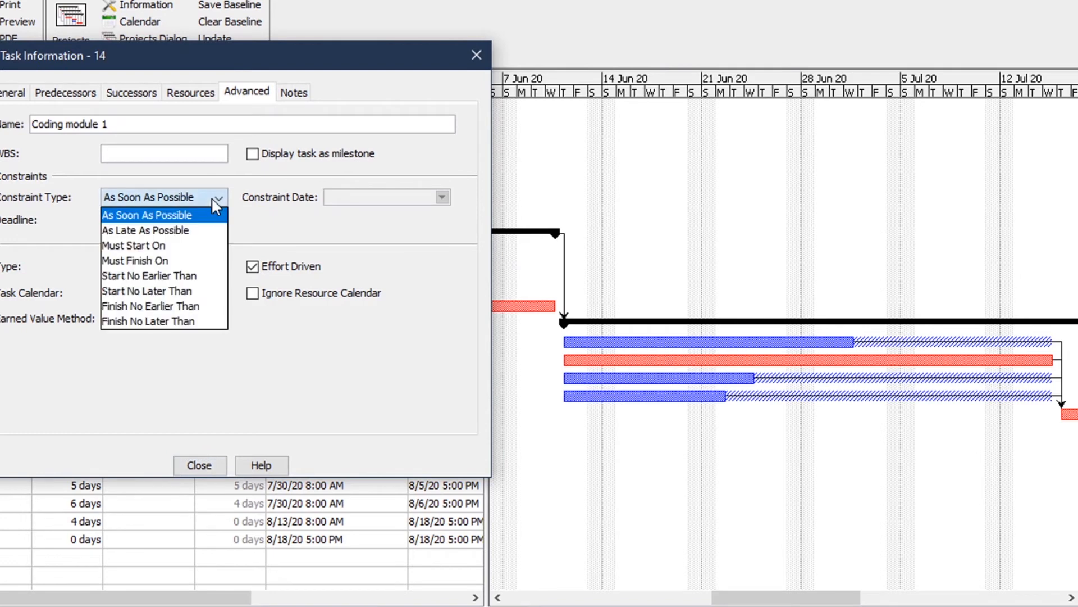
{"action": "left_click", "coordinate": [198, 231]}
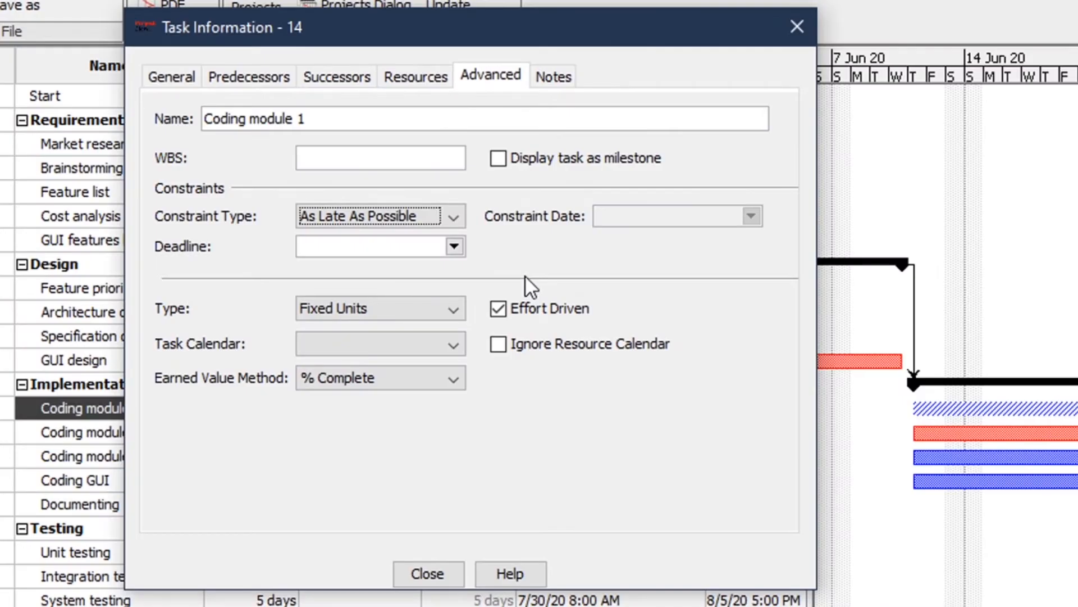
Set the constraint type of Coding module 1 back to As Soon As Possible
{"action": "left_click", "coordinate": [451, 217]}
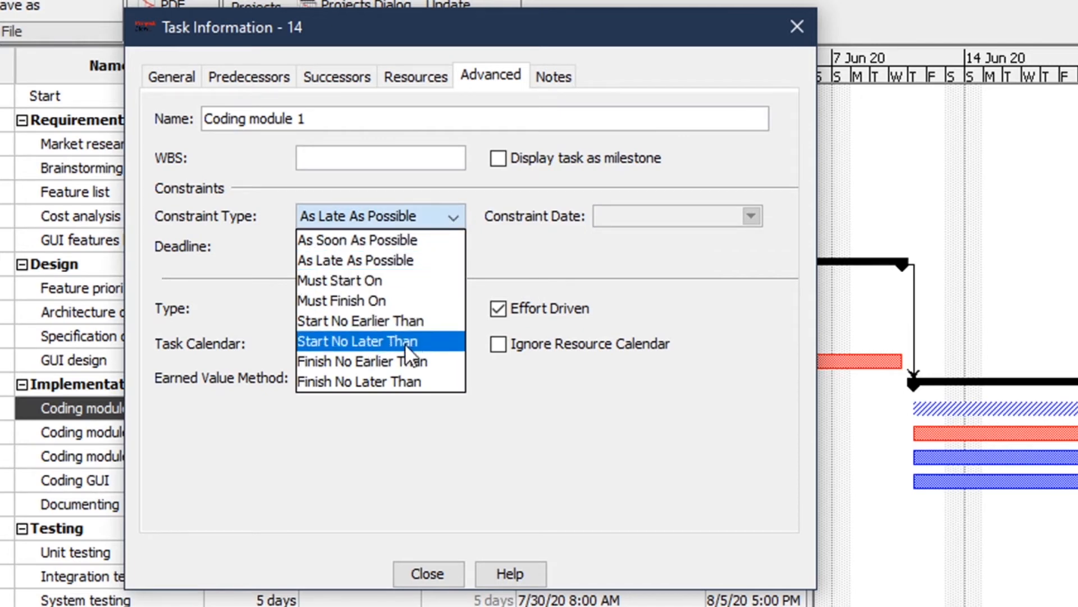
{"action": "left_click", "coordinate": [452, 213]}
{"action": "left_click", "coordinate": [453, 215]}
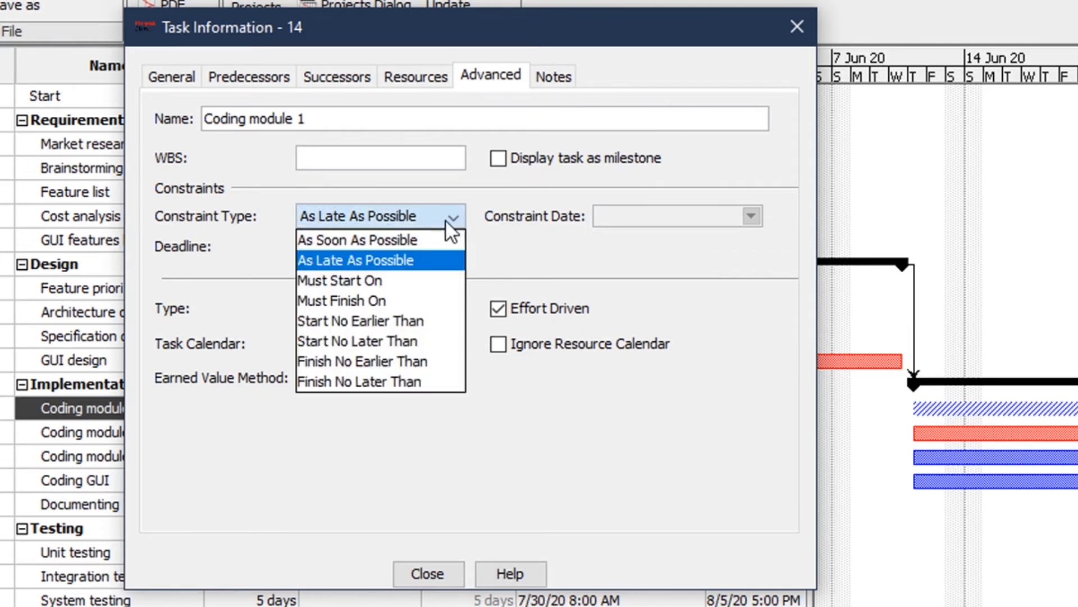
{"action": "left_click", "coordinate": [417, 241]}
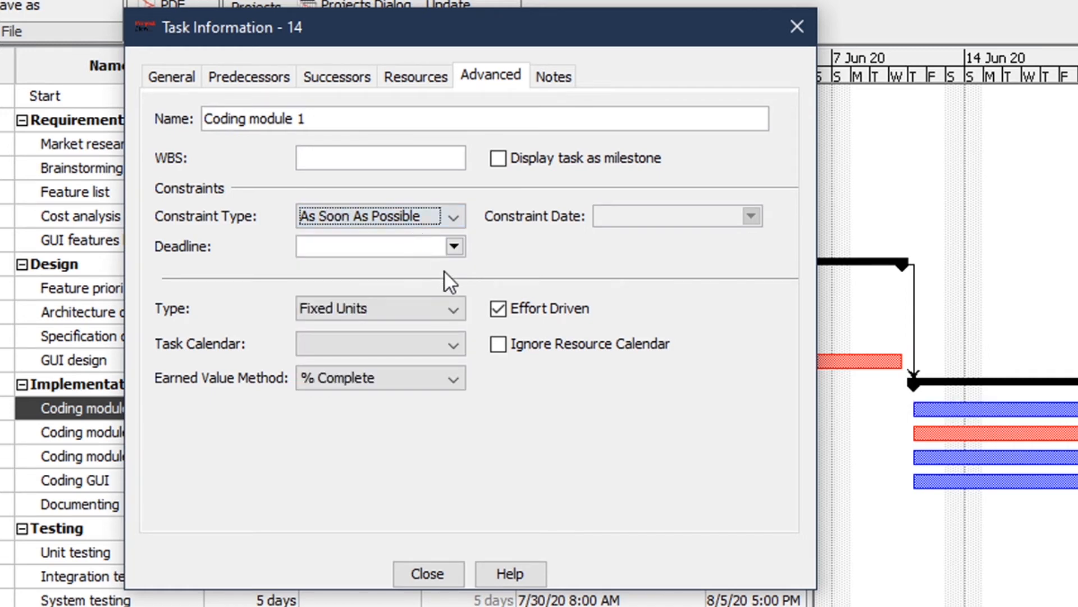
Review the task type options, earned value method options and notes of Coding module 1, and close its task information
{"action": "left_click", "coordinate": [452, 308]}
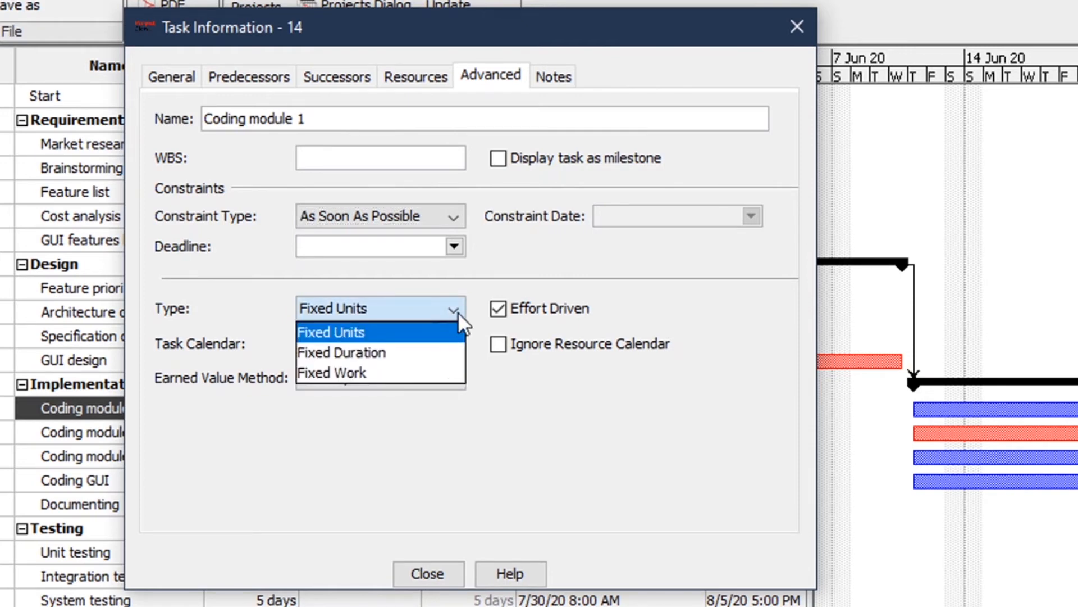
{"action": "left_click", "coordinate": [455, 308]}
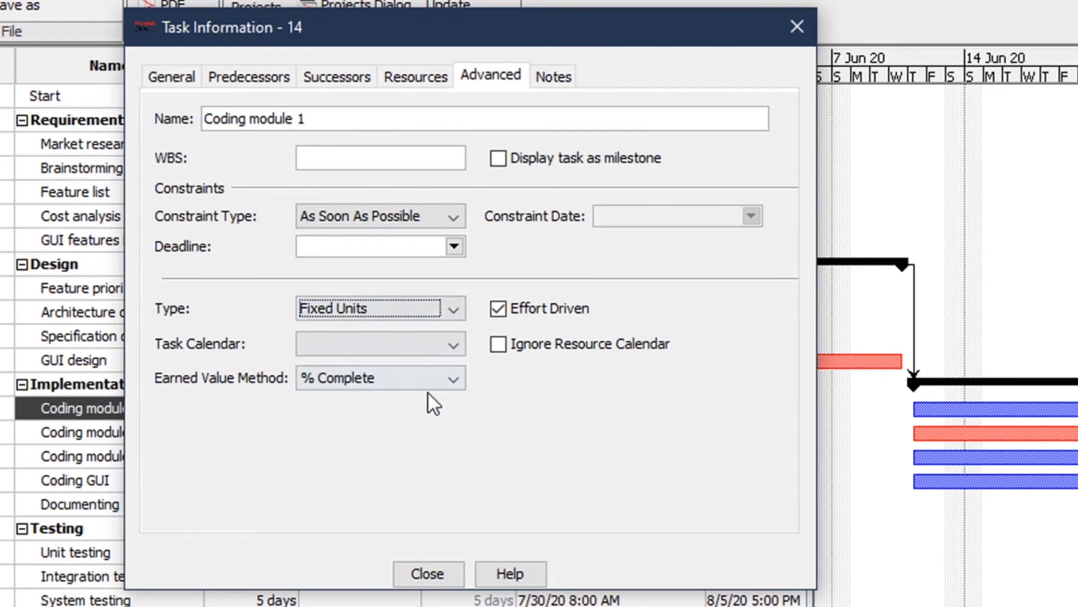
{"action": "left_click", "coordinate": [454, 382]}
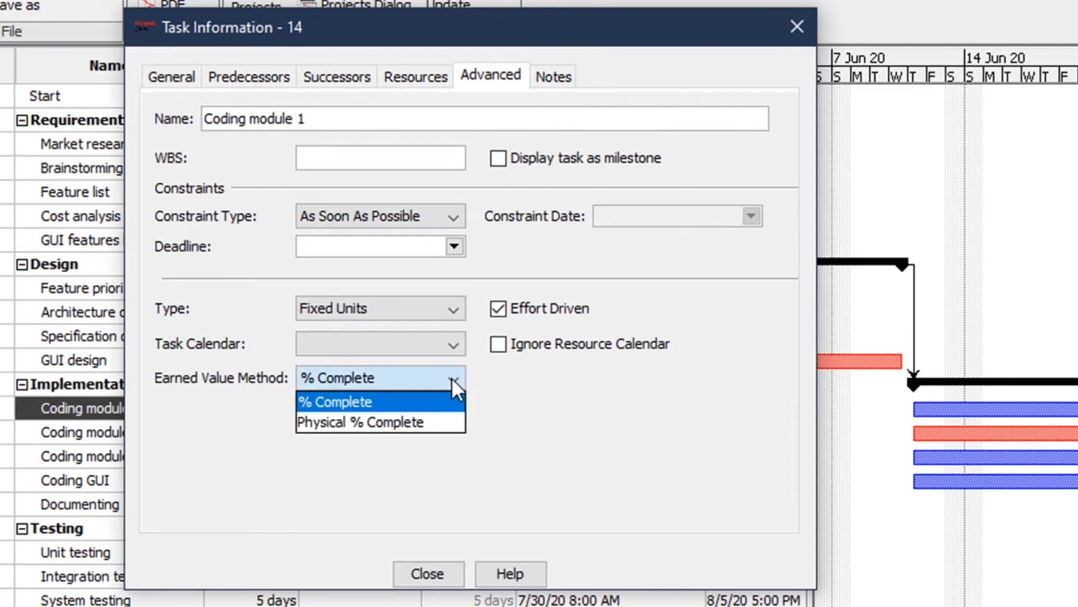
{"action": "left_click", "coordinate": [501, 380]}
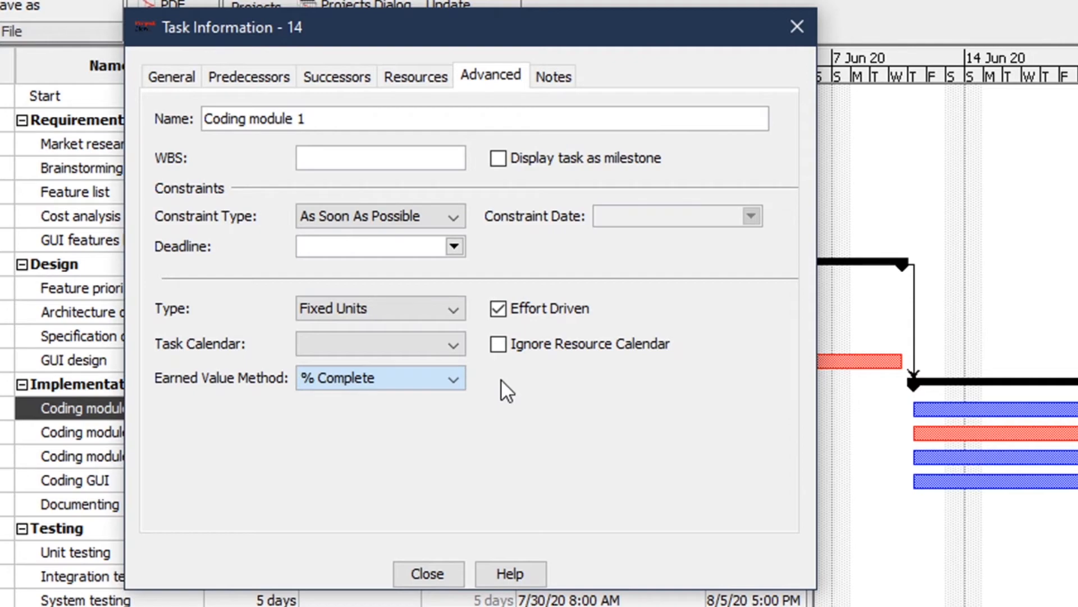
{"action": "left_click", "coordinate": [549, 74]}
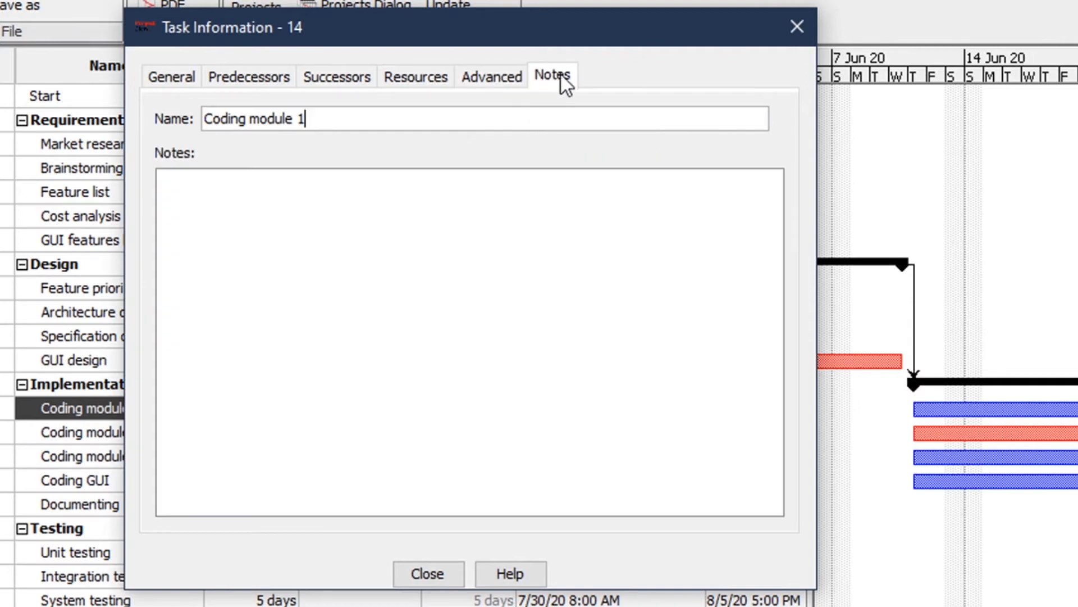
{"action": "left_click", "coordinate": [452, 576]}
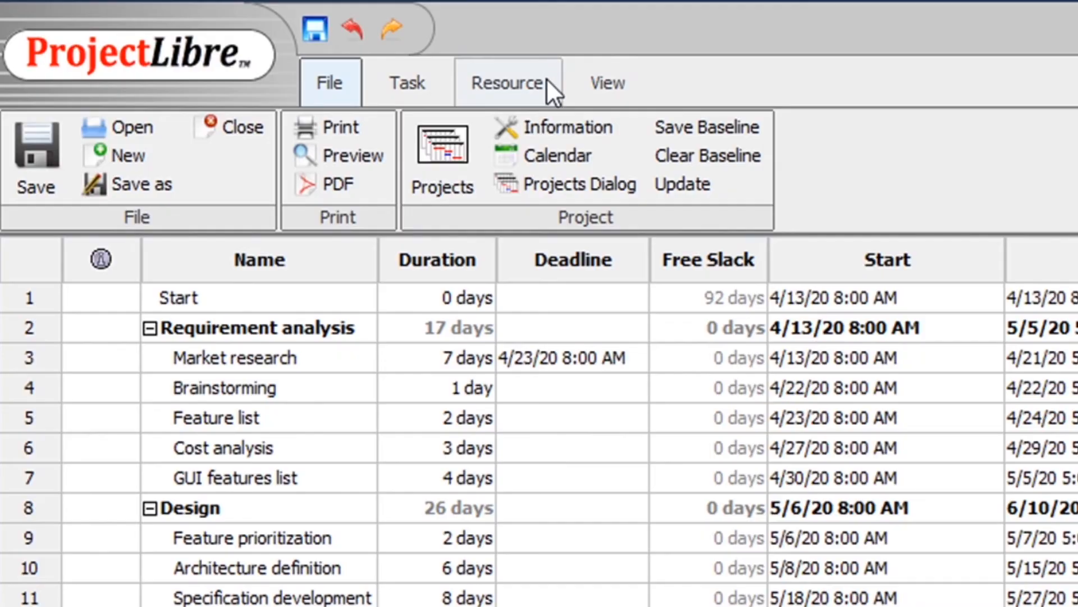
Open the project's resource sheet and add four people as work resources by entering their first names
{"action": "left_click", "coordinate": [546, 81]}
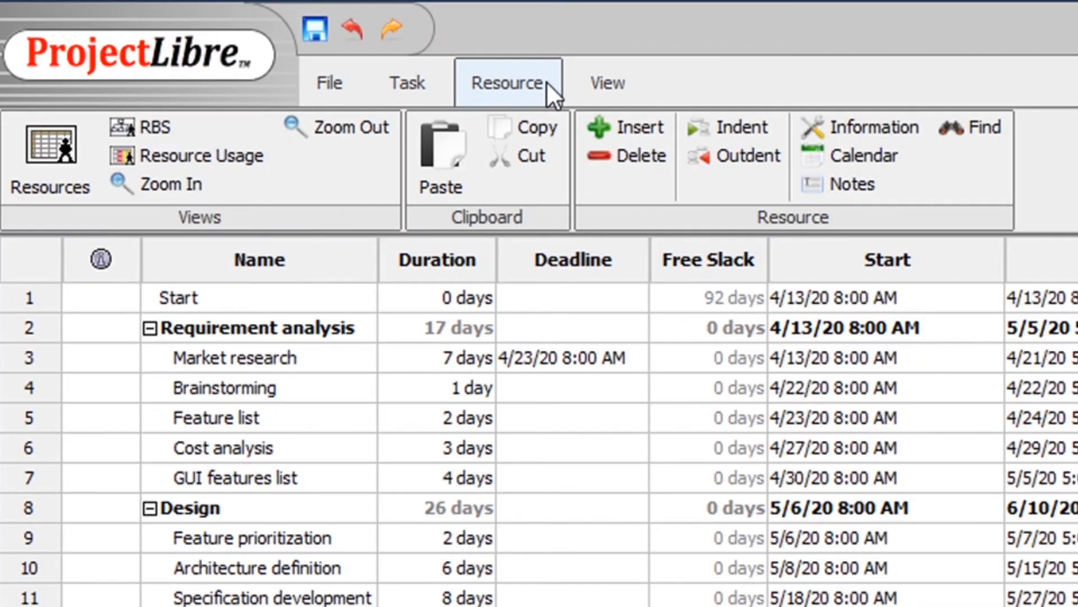
{"action": "left_click", "coordinate": [47, 176]}
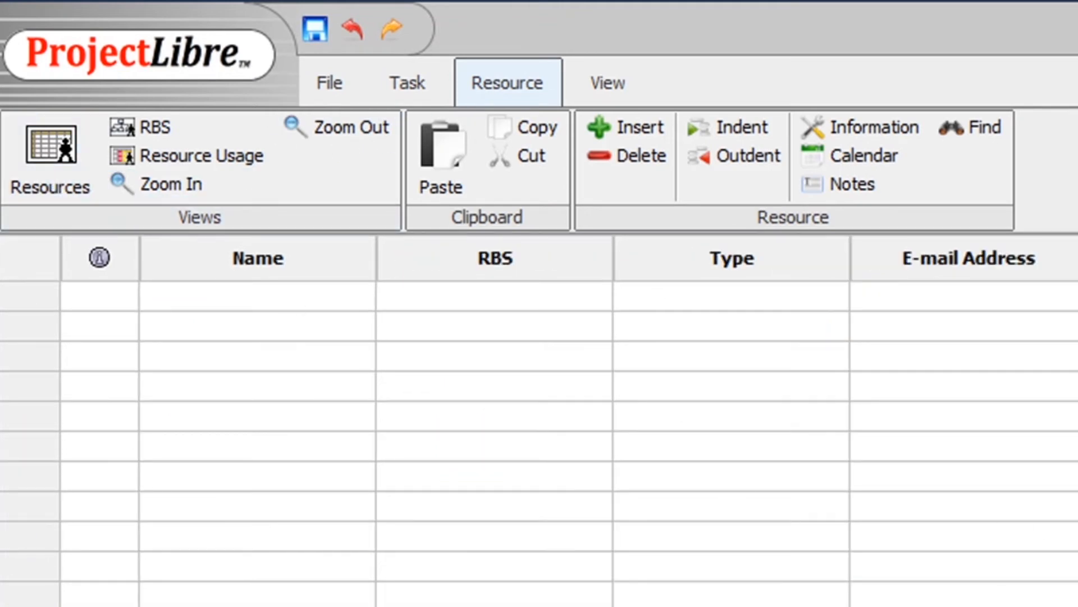
{"action": "left_click", "coordinate": [264, 301]}
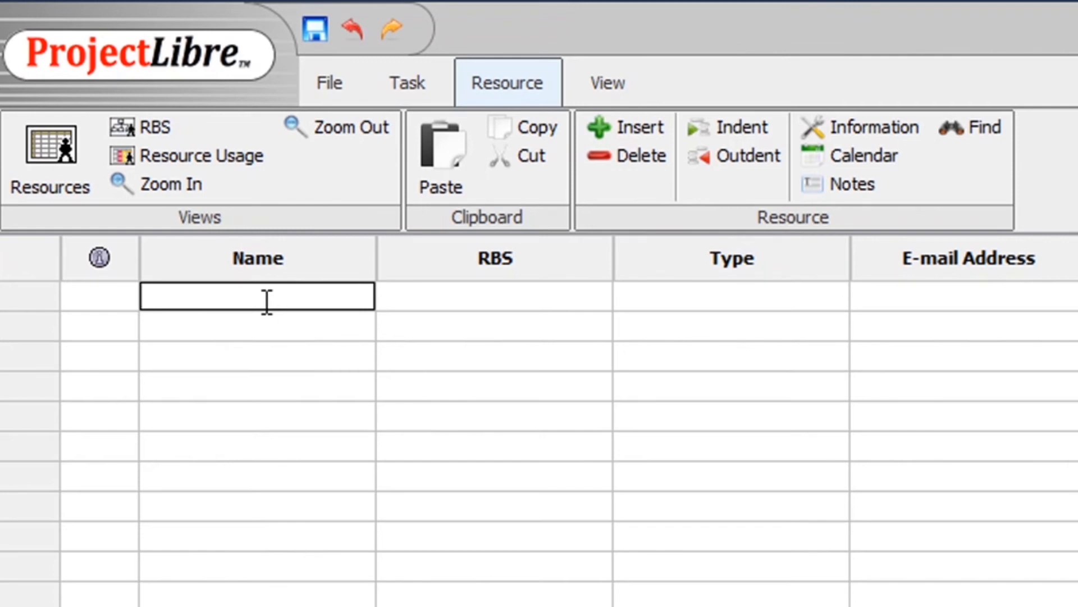
{"action": "type", "text": "John"}
{"action": "key", "text": "Return"}
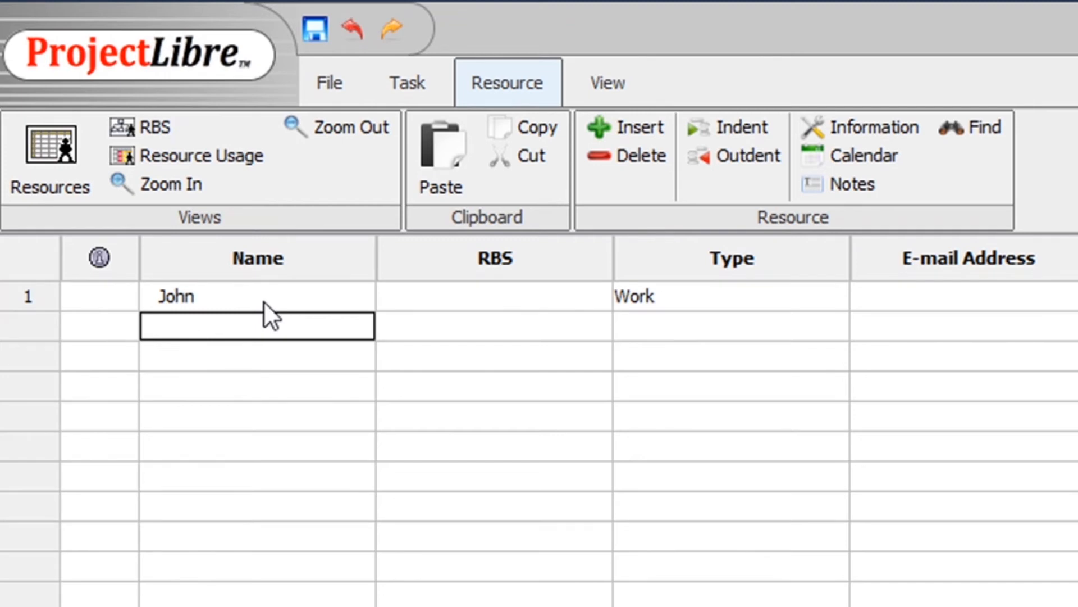
{"action": "type", "text": "George"}
{"action": "key", "text": "Return"}
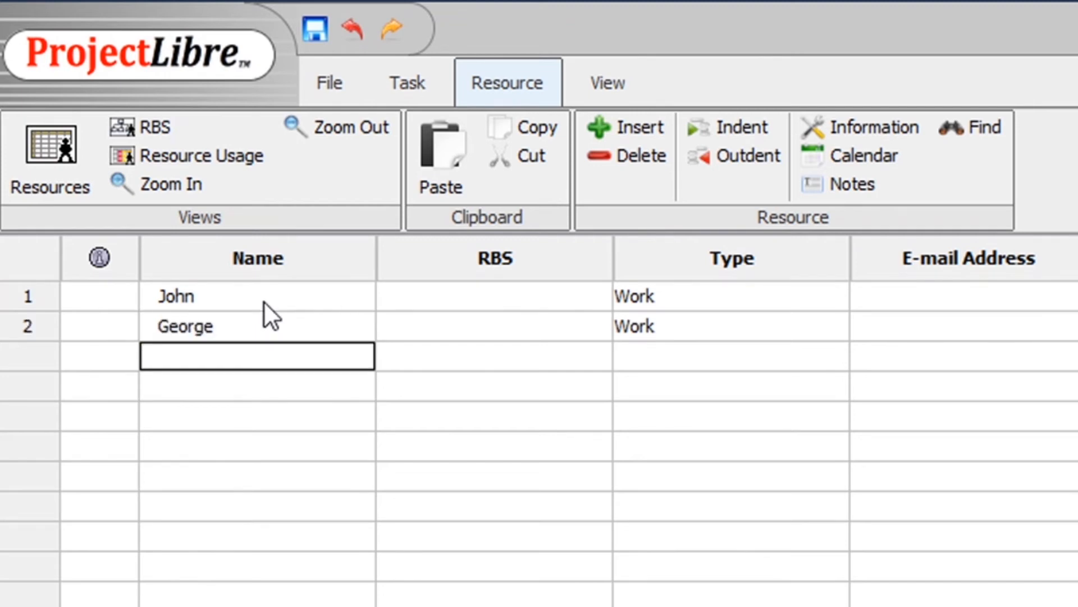
{"action": "type", "text": "Alice"}
{"action": "key", "text": "Return"}
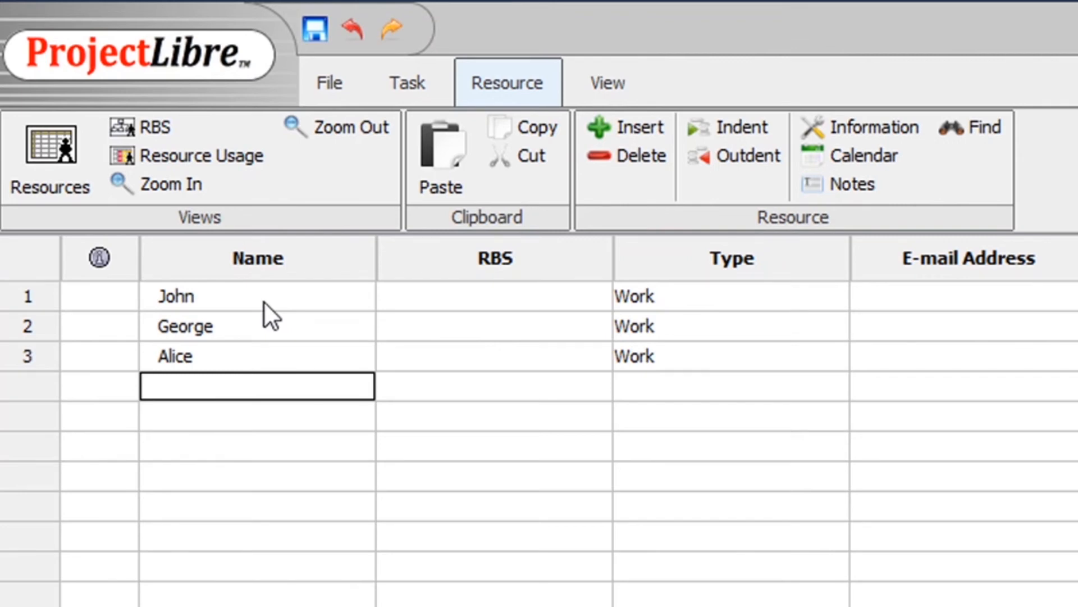
{"action": "type", "text": "Elisabeth"}
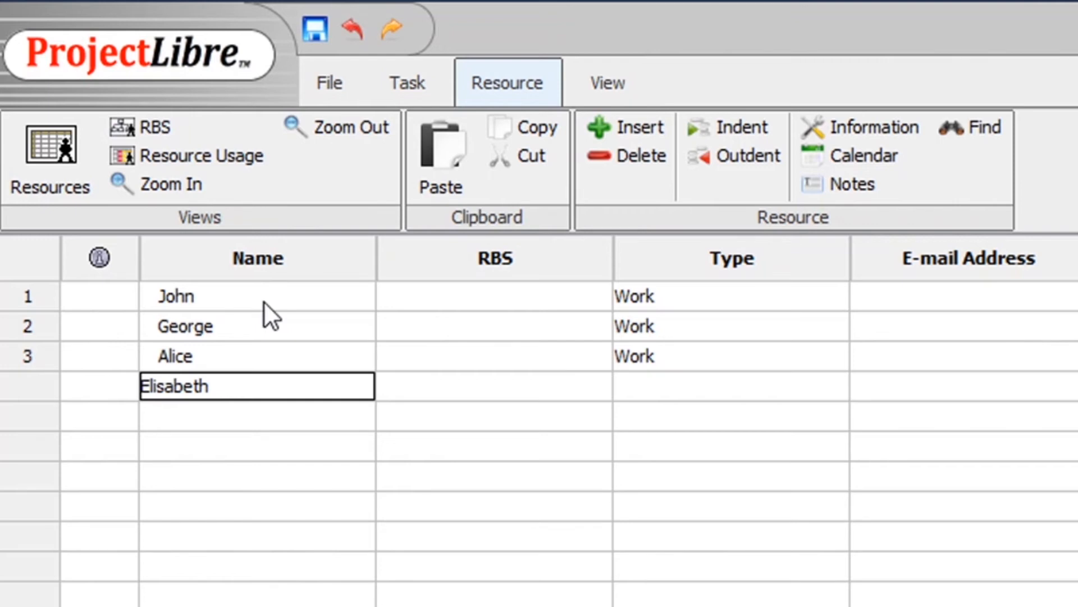
{"action": "key", "text": "Return"}
{"action": "left_click", "coordinate": [449, 415]}
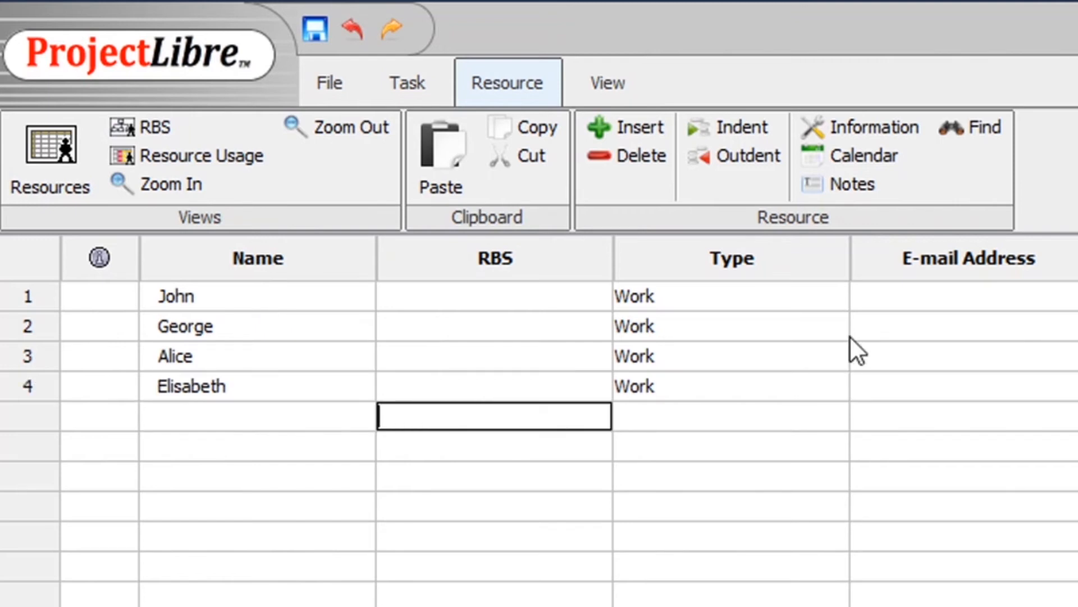
Check the type options of the first resource and set its standard rate to 30 per hour
{"action": "left_click", "coordinate": [825, 295]}
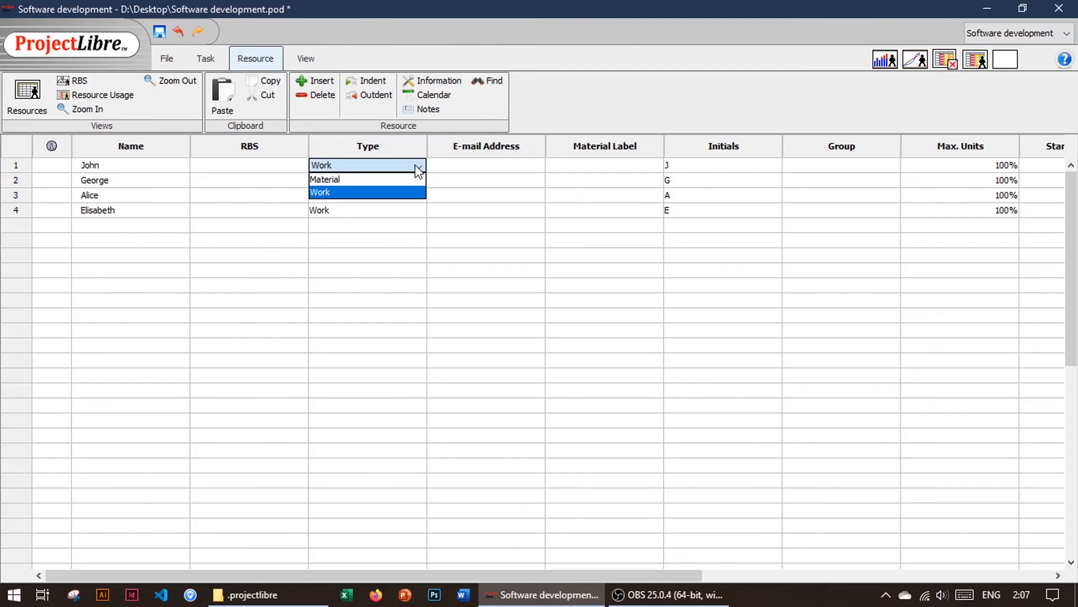
{"action": "left_click", "coordinate": [419, 168]}
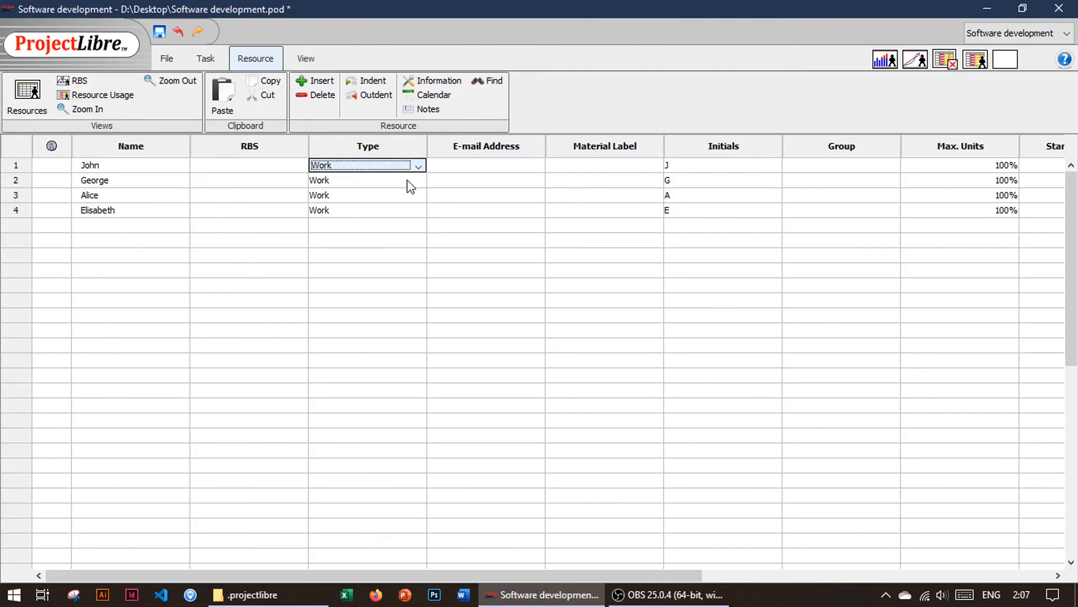
{"action": "left_click_drag", "start_coordinate": [675, 572], "coordinate": [981, 575]}
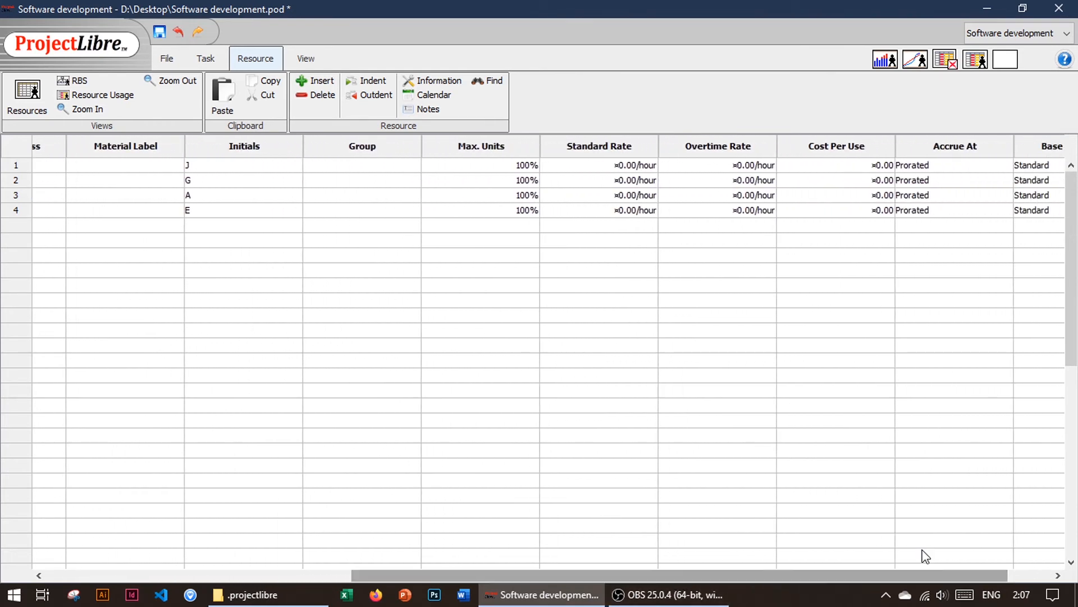
{"action": "left_click", "coordinate": [621, 168]}
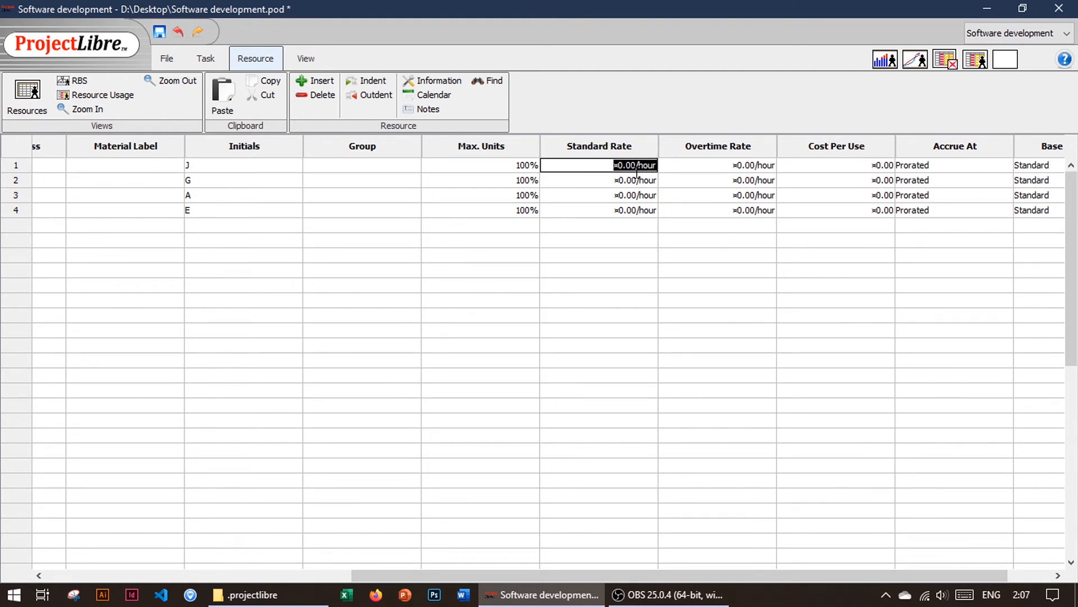
{"action": "left_click_drag", "start_coordinate": [637, 167], "coordinate": [604, 160]}
{"action": "type", "text": "30"}
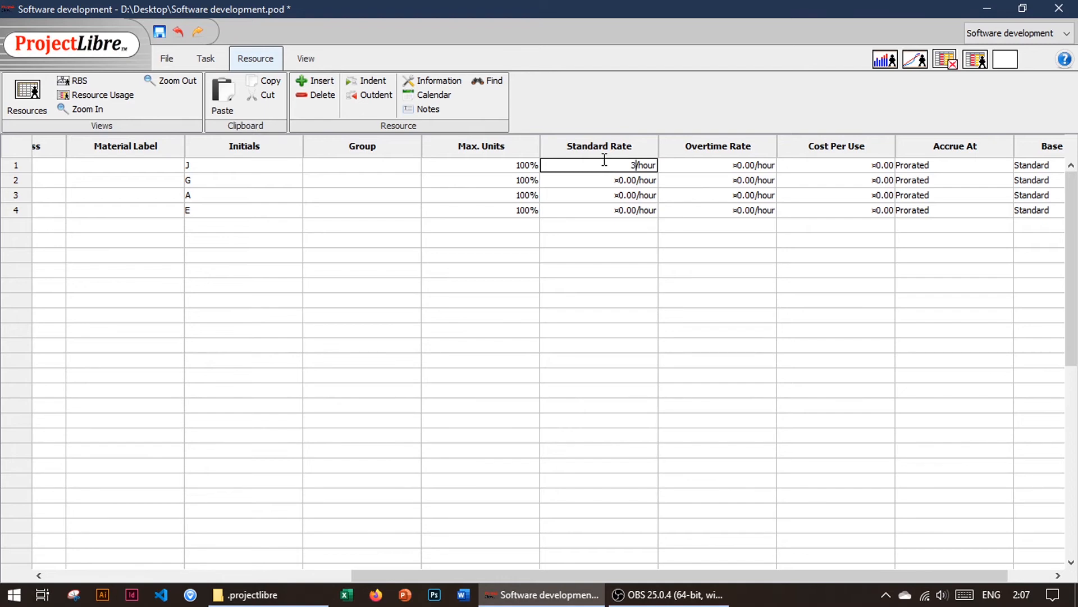
{"action": "key", "text": "Return"}
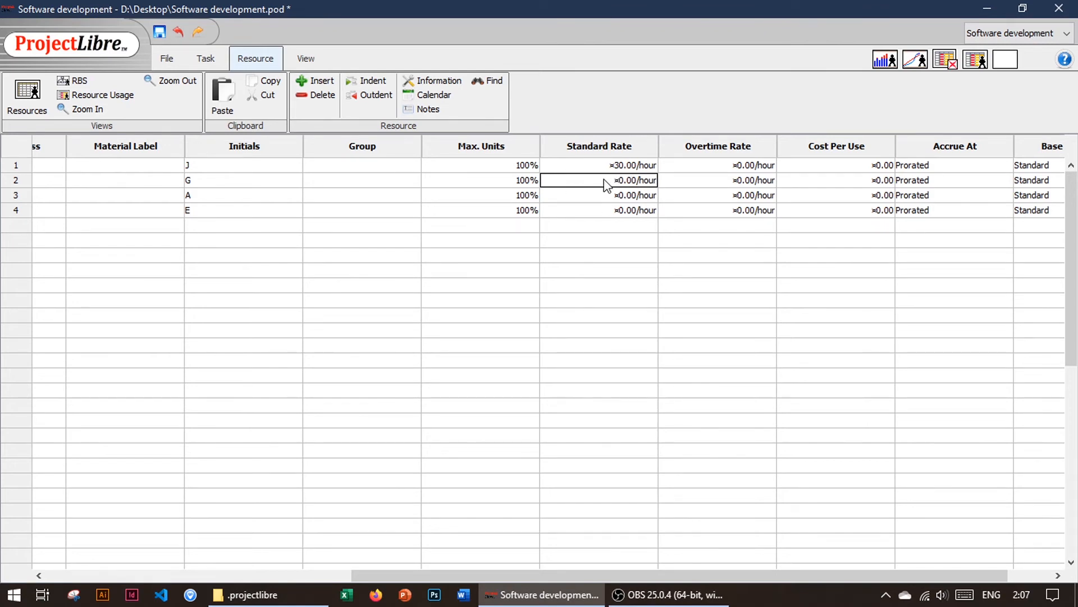
View the cost rate tables in the resource information of the second resource and close it
{"action": "double_click", "coordinate": [607, 187]}
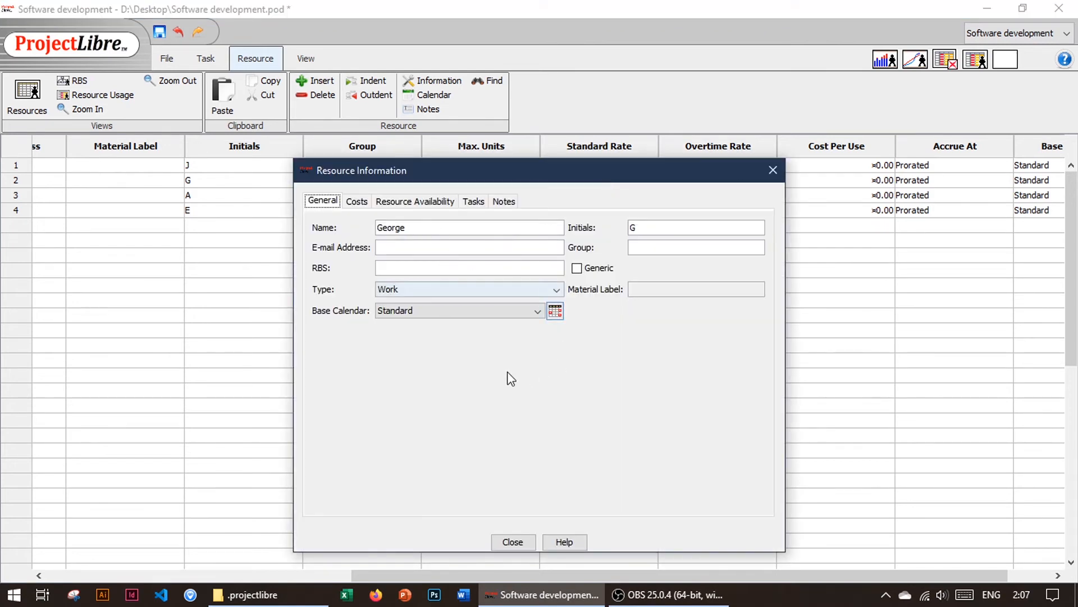
{"action": "left_click", "coordinate": [359, 202]}
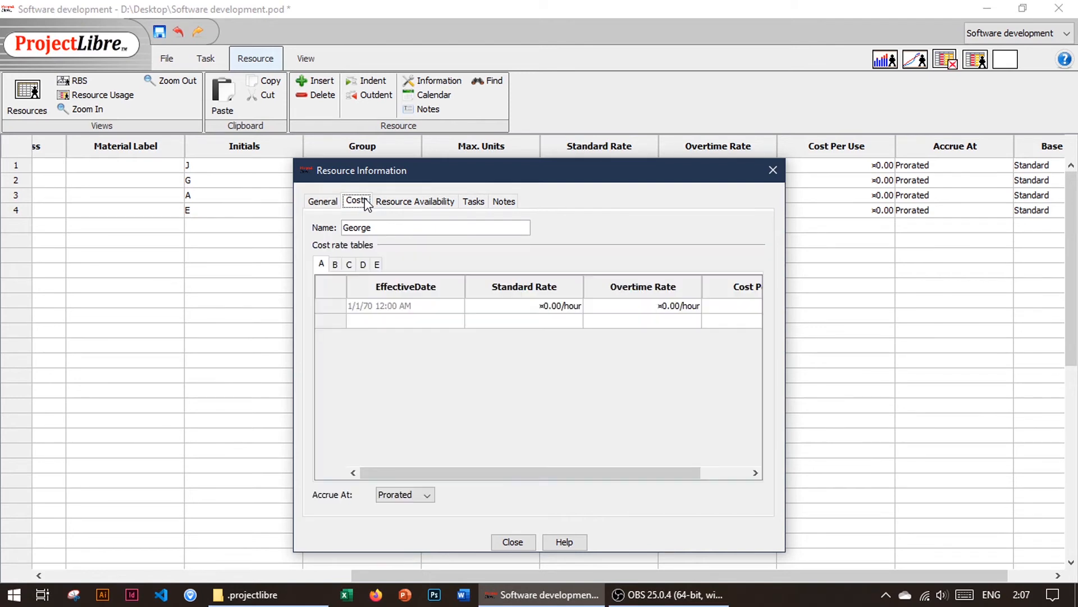
{"action": "left_click", "coordinate": [773, 170]}
Set the standard rates of the second, third and fourth resources to 35/hour, 25/hour and 20 respectively
{"action": "left_click_drag", "start_coordinate": [614, 180], "coordinate": [597, 178]}
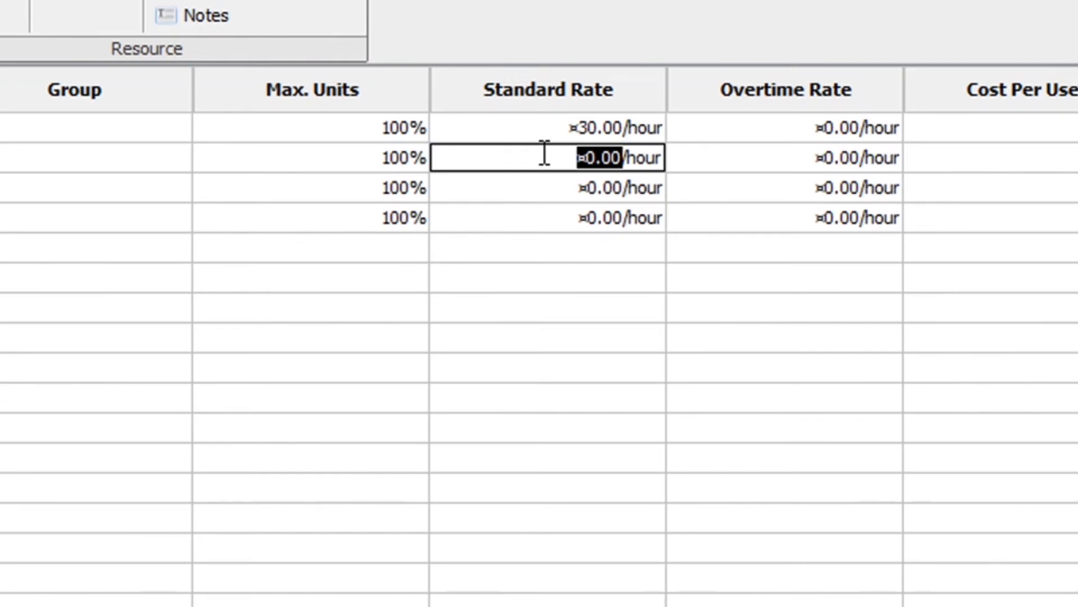
{"action": "type", "text": "35"}
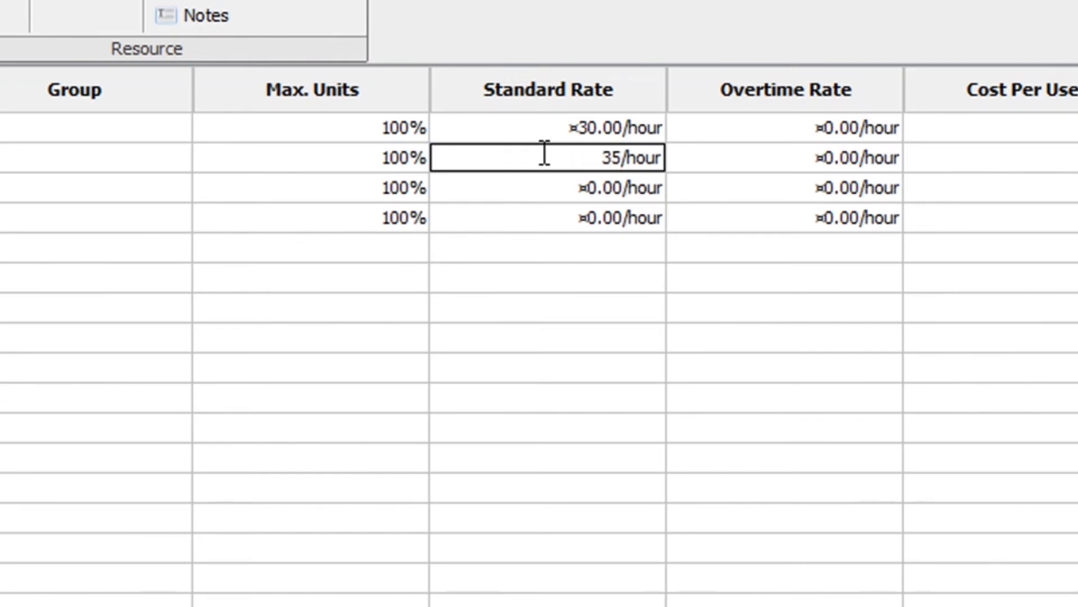
{"action": "key", "text": "Return"}
{"action": "double_click", "coordinate": [623, 194]}
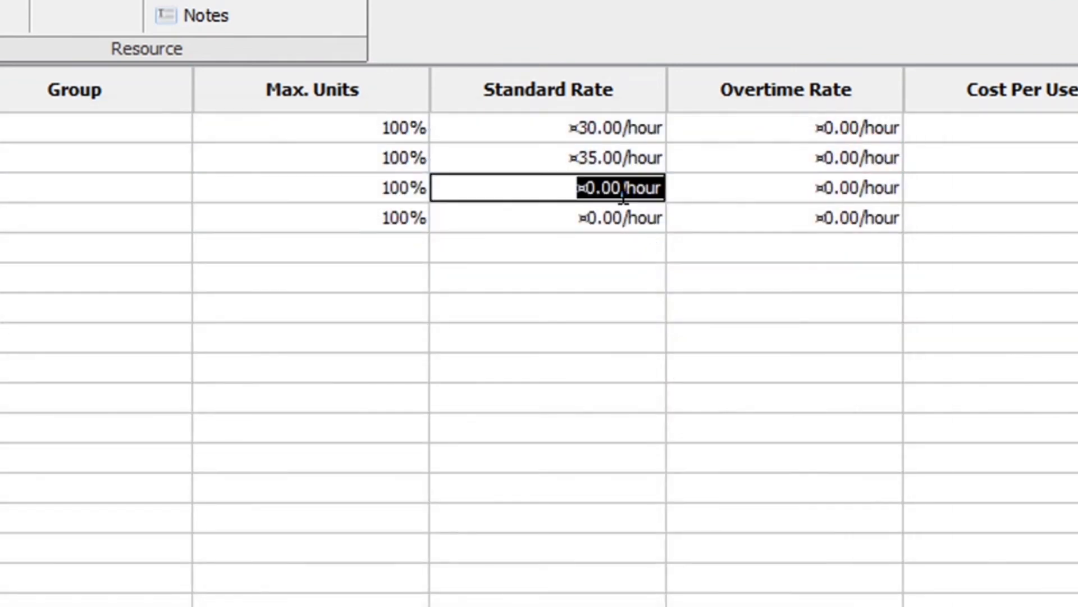
{"action": "left_click_drag", "start_coordinate": [625, 185], "coordinate": [561, 183]}
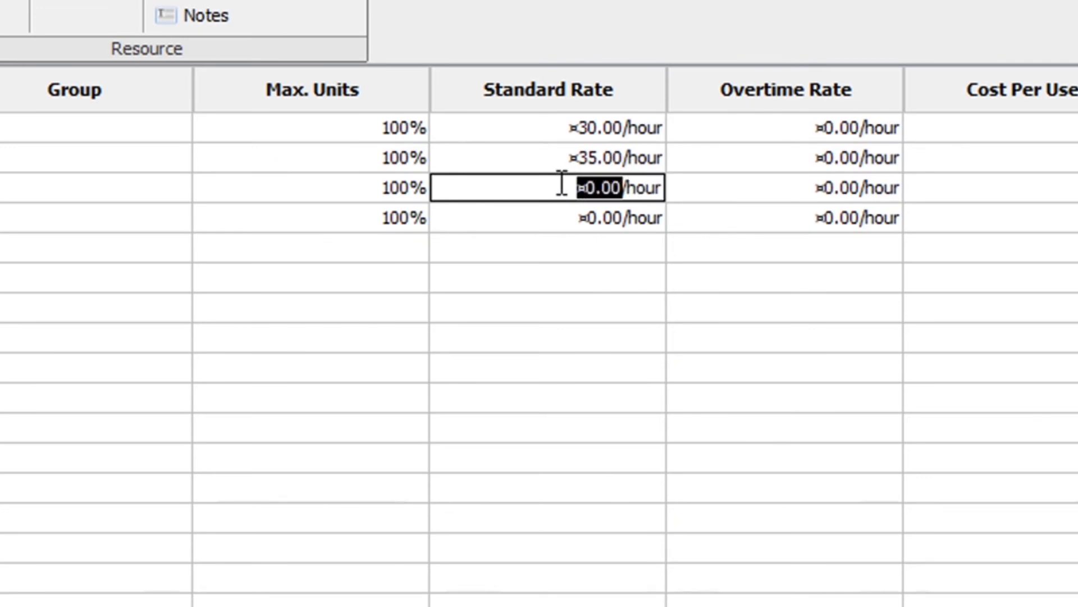
{"action": "type", "text": "25"}
{"action": "key", "text": "Return"}
{"action": "double_click", "coordinate": [591, 214]}
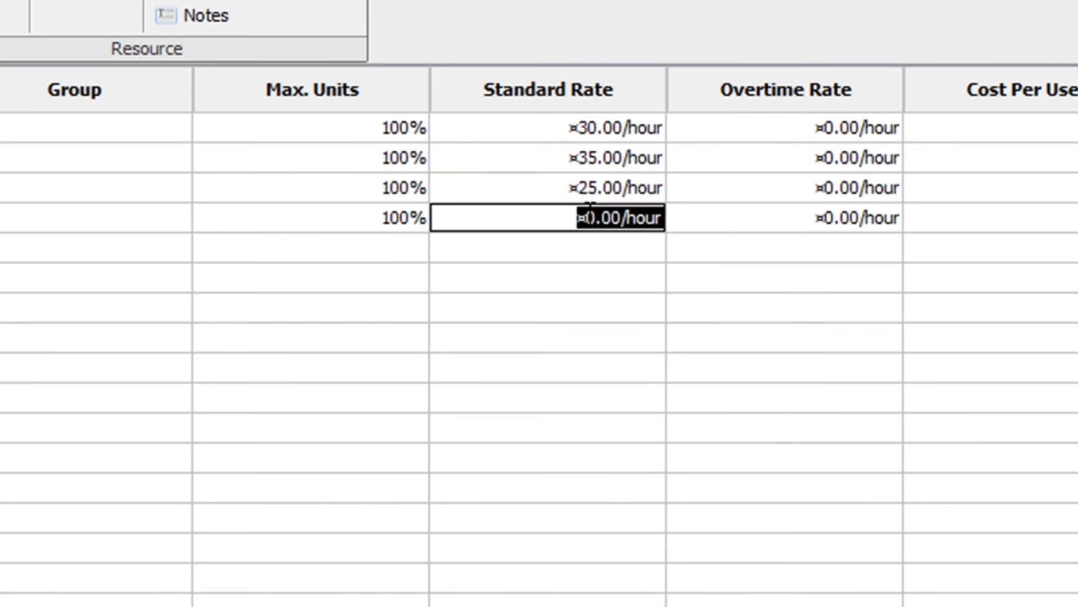
{"action": "type", "text": "20"}
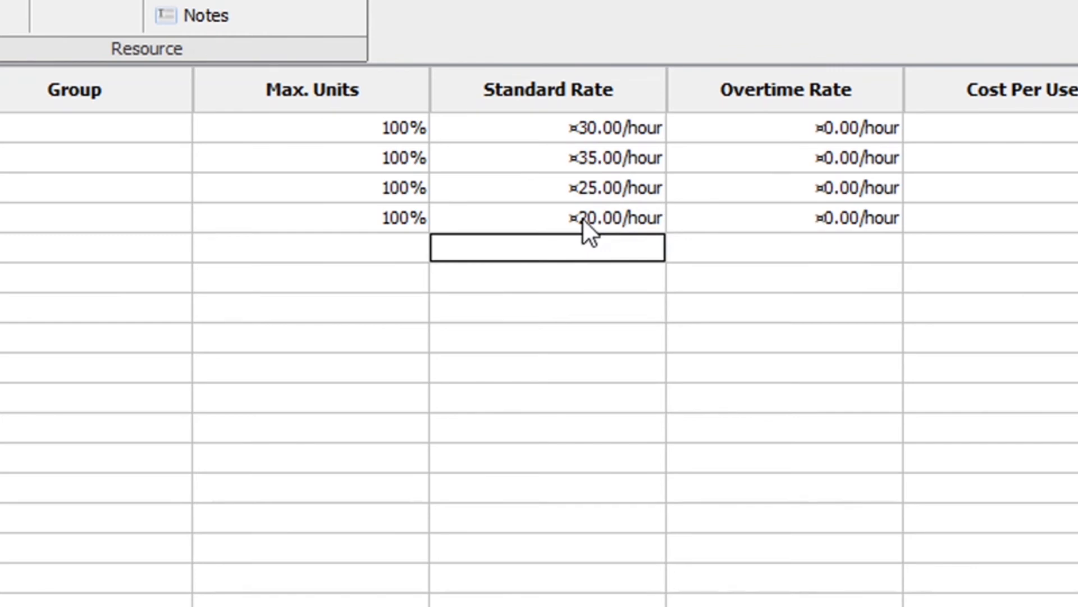
Set the group of the first resource to Dev and of the second resource to Design
{"action": "left_click", "coordinate": [62, 133]}
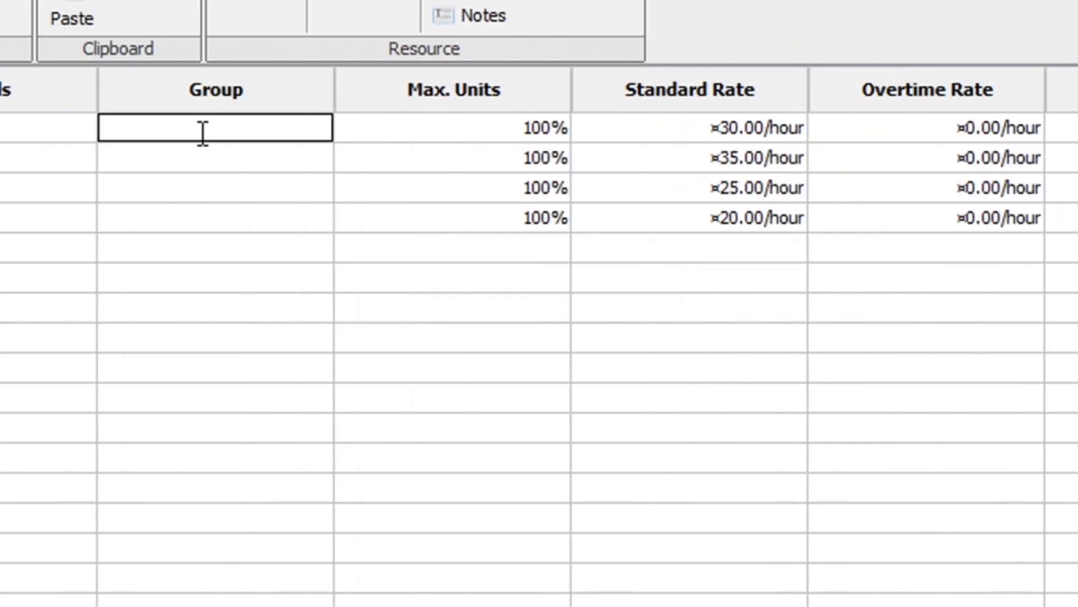
{"action": "type", "text": "Dev"}
{"action": "key", "text": "Return"}
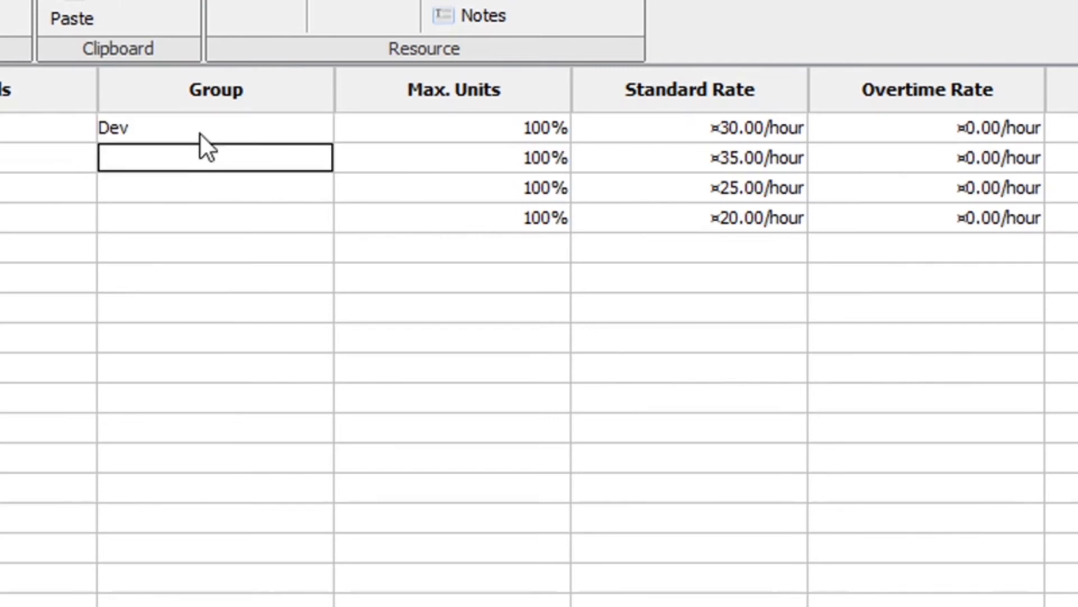
{"action": "type", "text": "DEsign"}
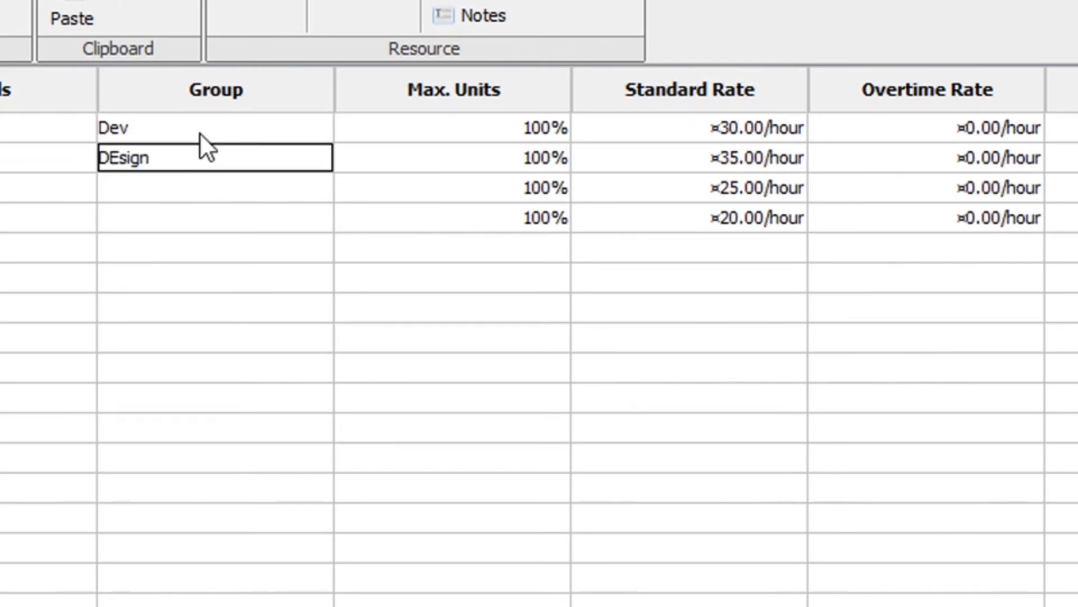
{"action": "key", "text": "Return"}
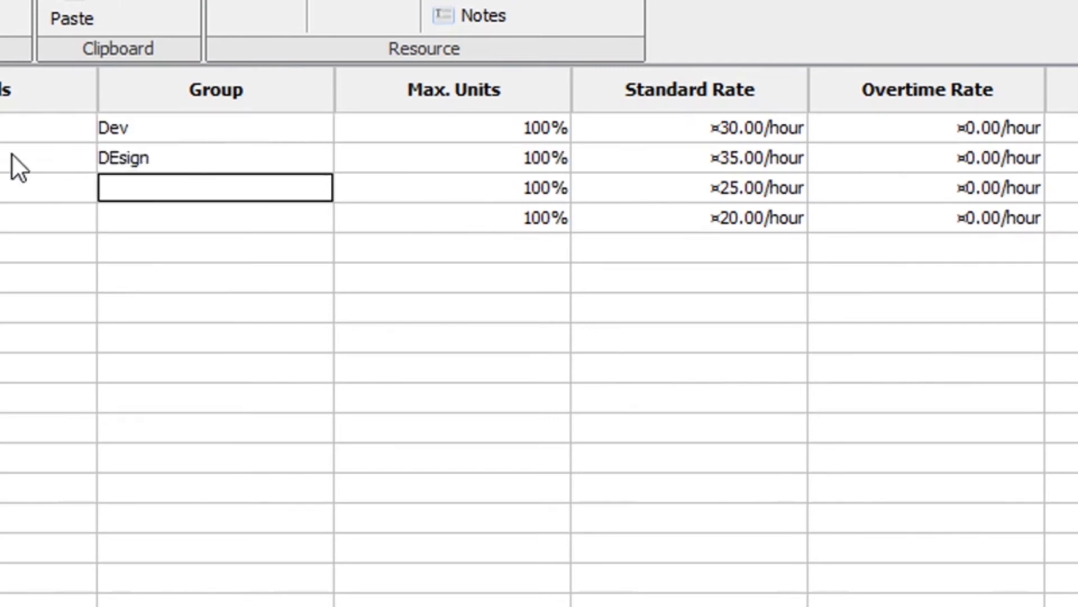
{"action": "double_click", "coordinate": [113, 161]}
{"action": "left_click_drag", "start_coordinate": [124, 159], "coordinate": [115, 159]}
{"action": "type", "text": "e"}
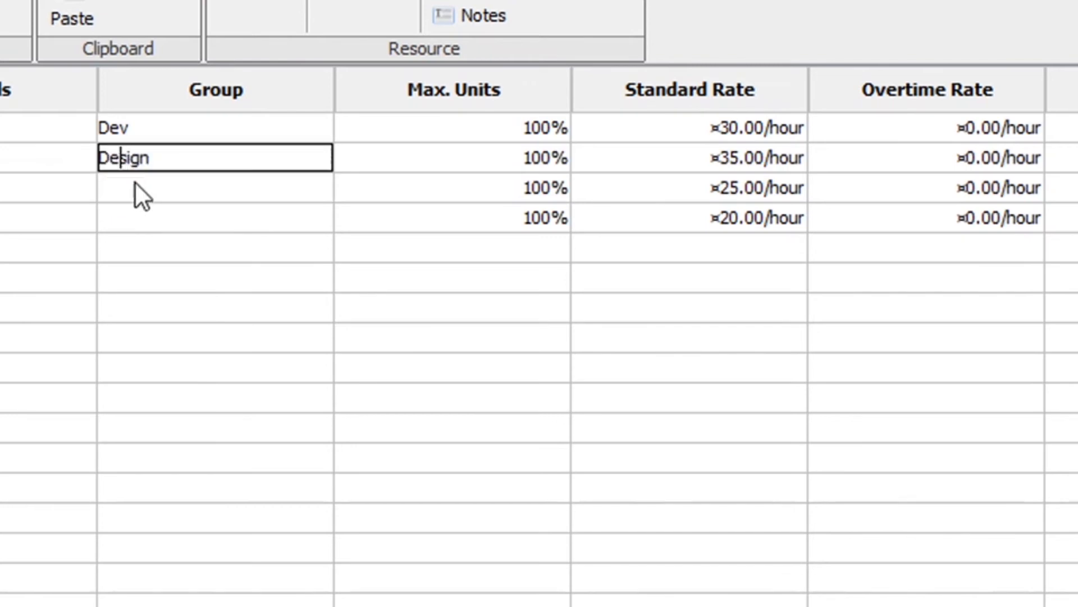
Assign the third resource to the Dev group and the fourth resource to the Design group
{"action": "left_click", "coordinate": [136, 187]}
{"action": "type", "text": "Dev"}
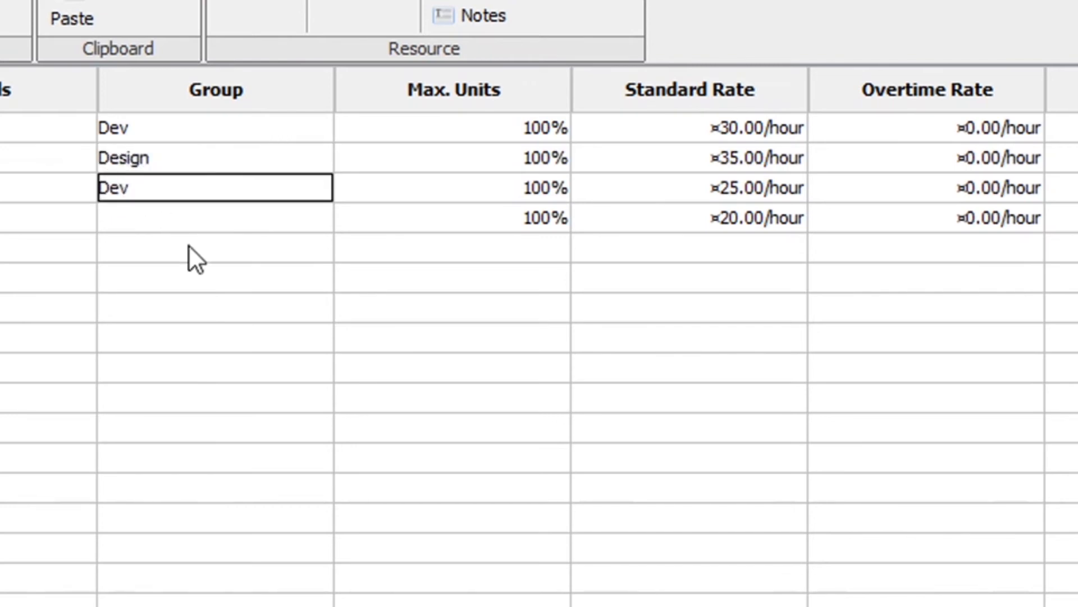
{"action": "left_click", "coordinate": [204, 228]}
{"action": "type", "text": "DEsign"}
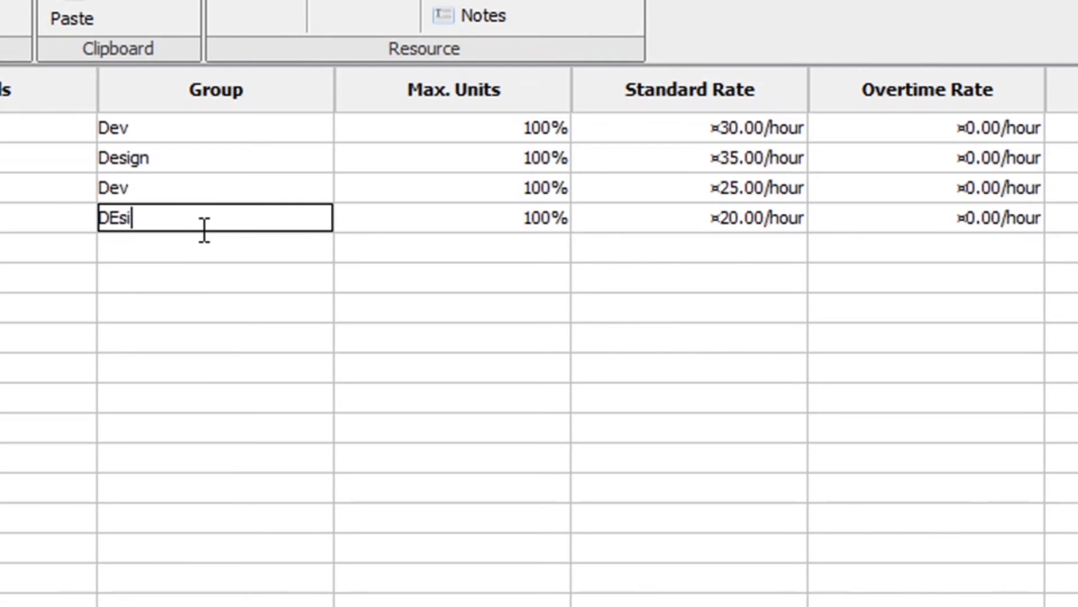
{"action": "key", "text": "BackSpace"}
{"action": "key", "text": "BackSpace"}
{"action": "key", "text": "BackSpace"}
{"action": "key", "text": "BackSpace"}
{"action": "key", "text": "BackSpace"}
{"action": "type", "text": "esign"}
{"action": "key", "text": "Return"}
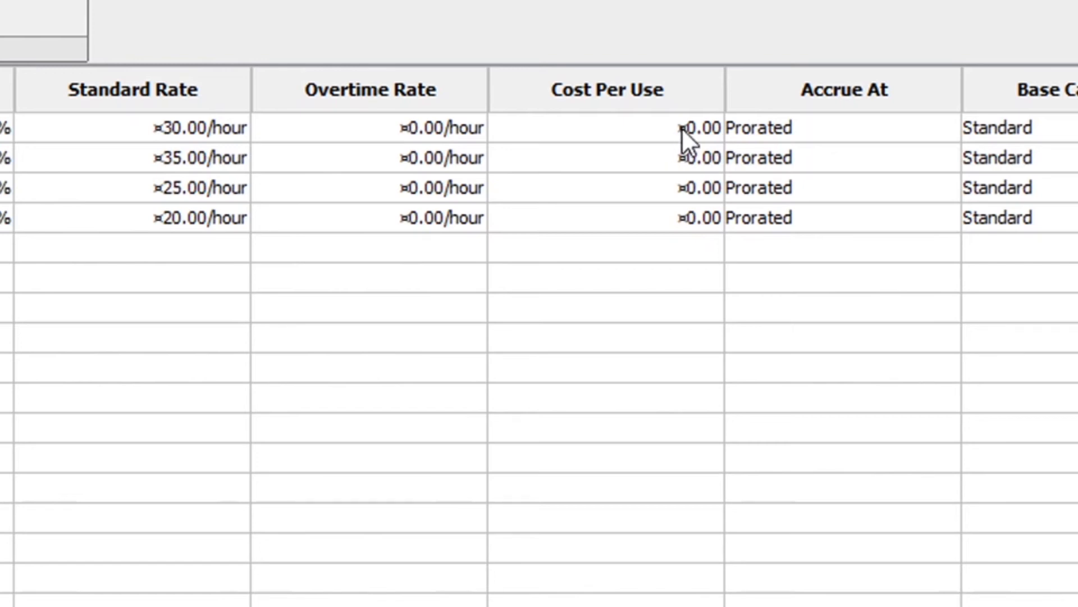
Try a cost per use of 10 for the first resource and reset it to 0
{"action": "left_click", "coordinate": [682, 127]}
{"action": "type", "text": "1"}
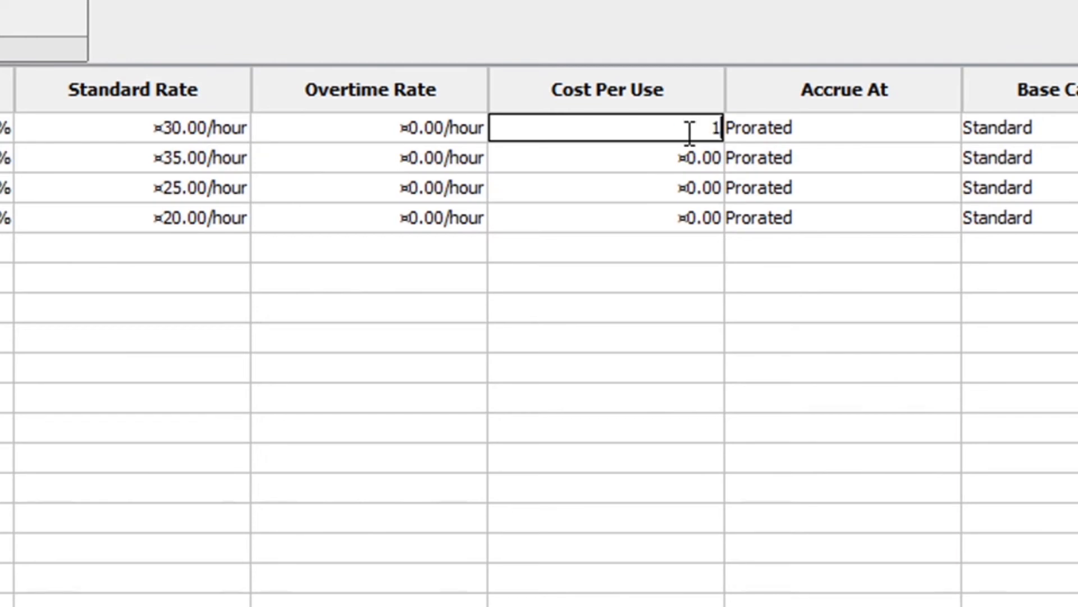
{"action": "type", "text": "0"}
{"action": "key", "text": "Return"}
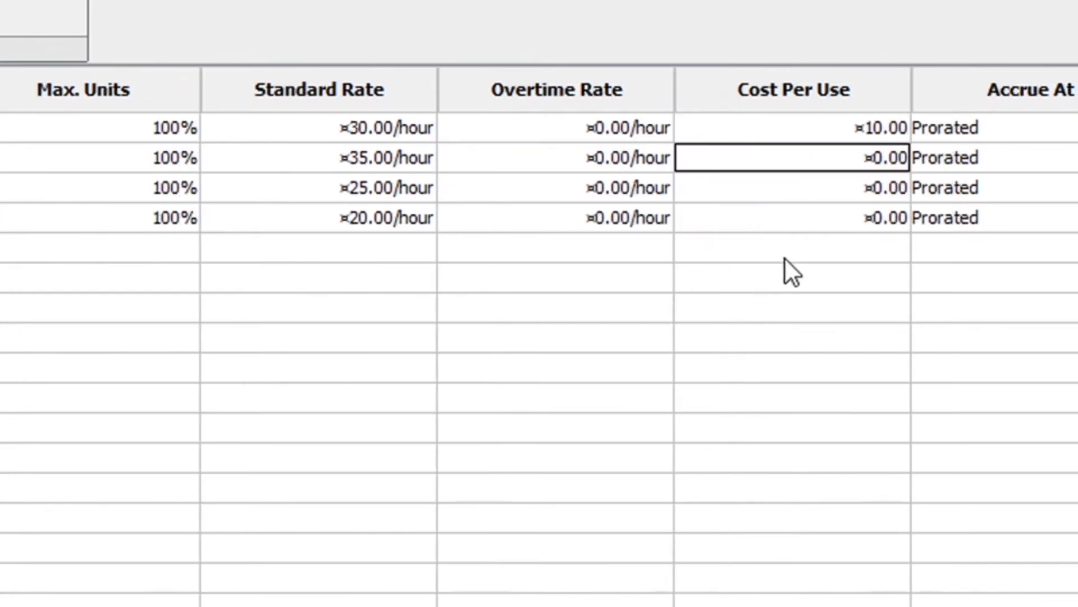
{"action": "left_click", "coordinate": [845, 125]}
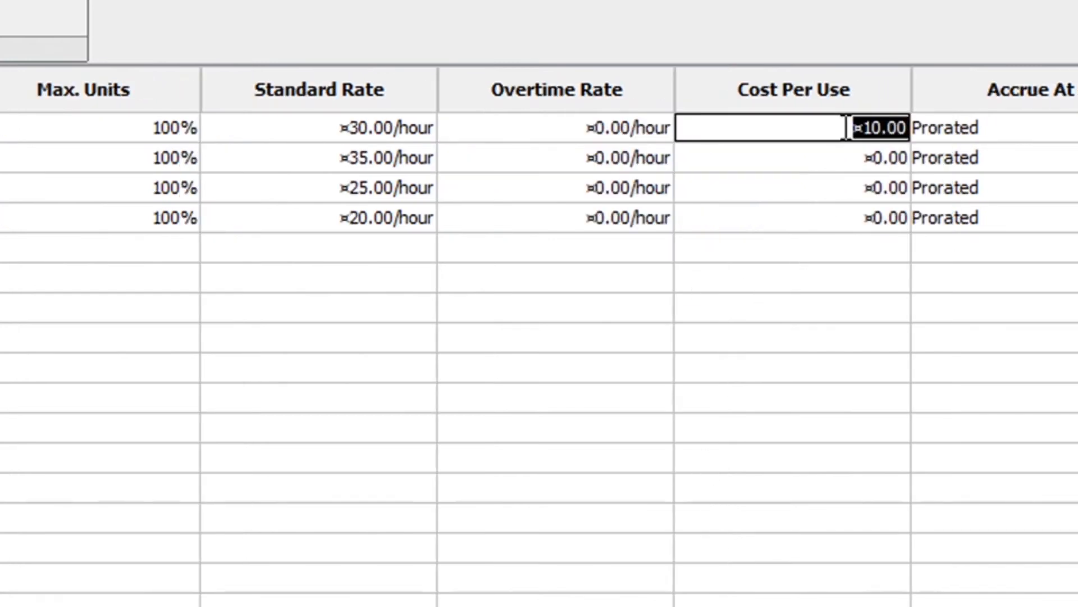
{"action": "type", "text": "0"}
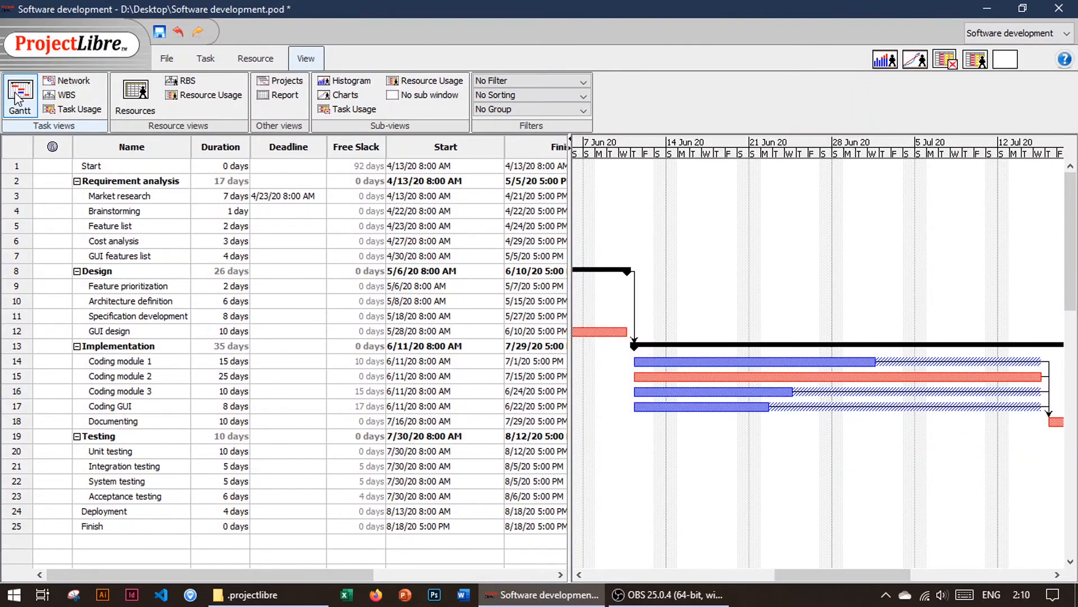
Assign the first resource in the list to the Market research task through its task information
{"action": "left_click_drag", "start_coordinate": [807, 570], "coordinate": [669, 554]}
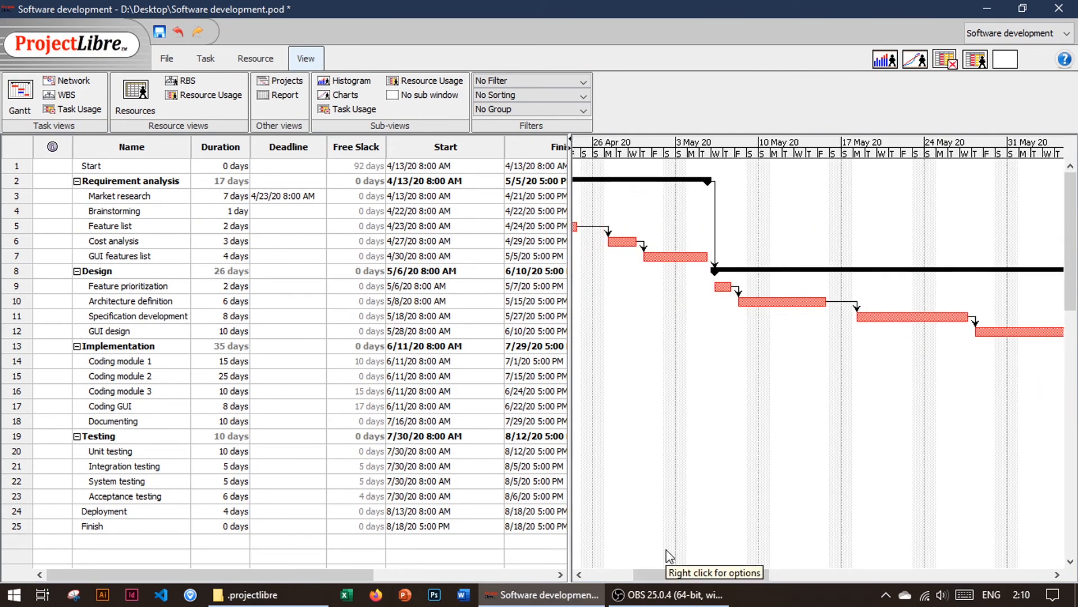
{"action": "left_click_drag", "start_coordinate": [648, 578], "coordinate": [601, 575]}
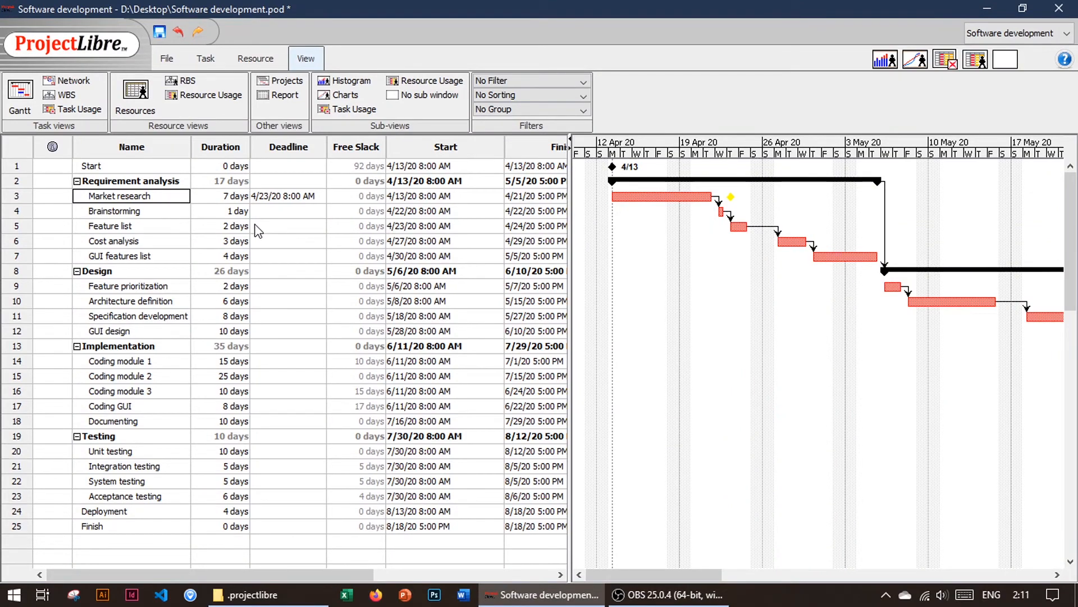
{"action": "double_click", "coordinate": [149, 197]}
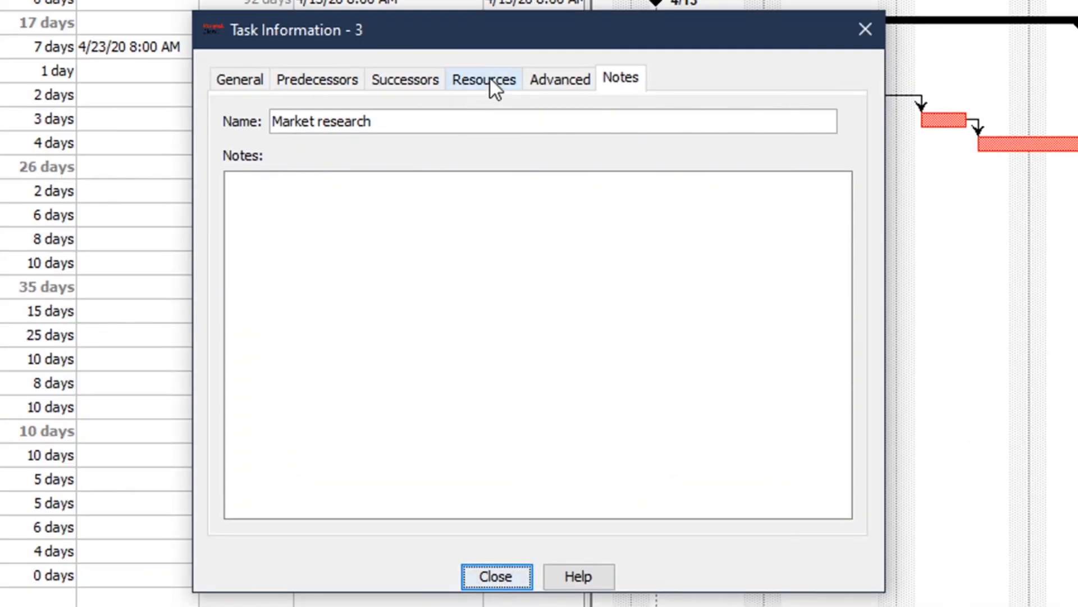
{"action": "left_click", "coordinate": [509, 215]}
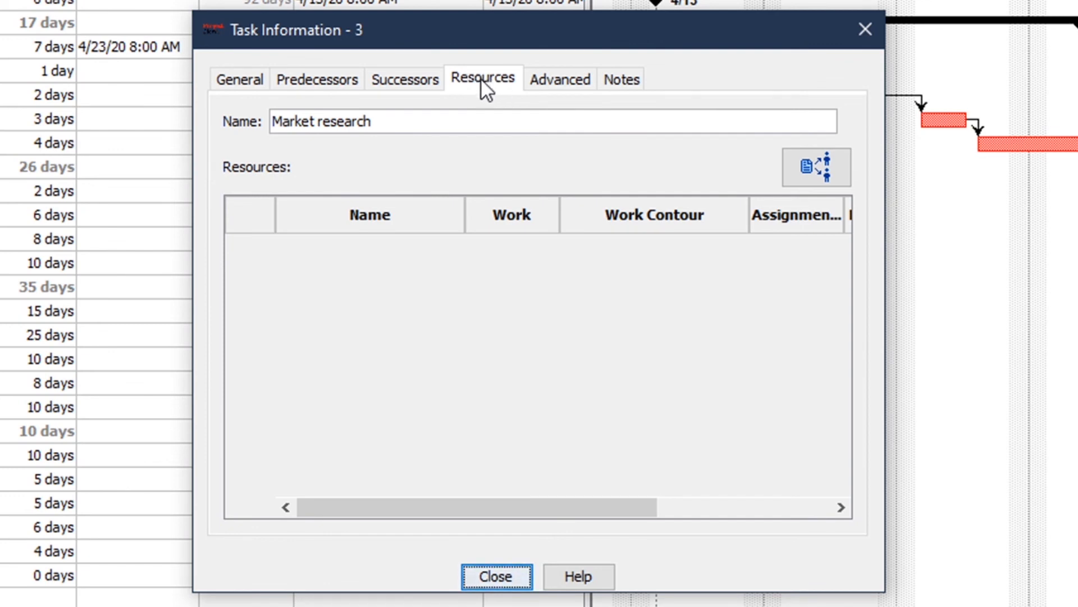
{"action": "left_click", "coordinate": [828, 165]}
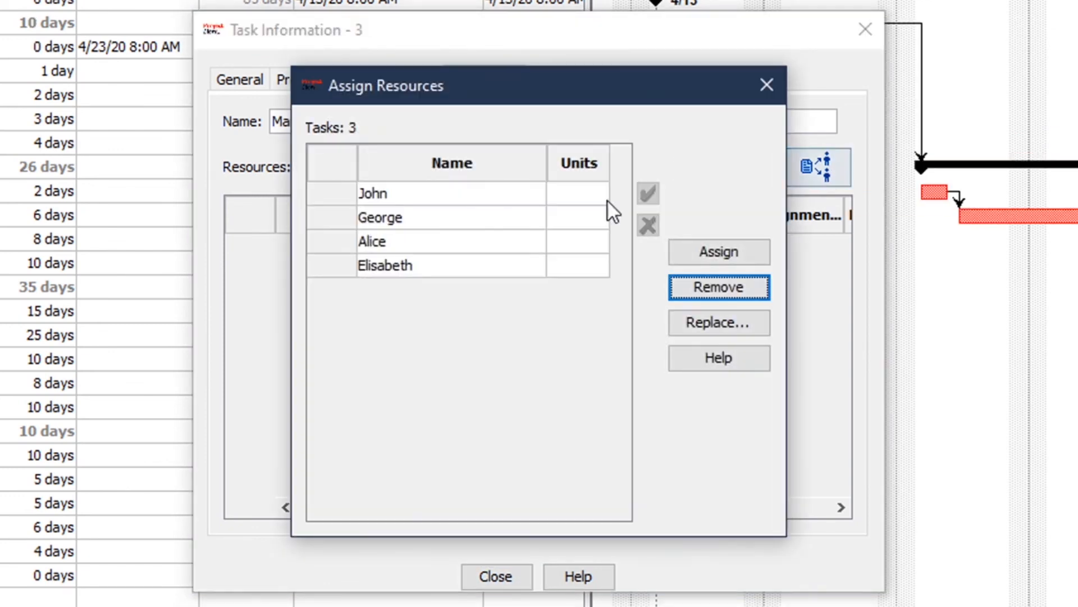
{"action": "left_click", "coordinate": [325, 195]}
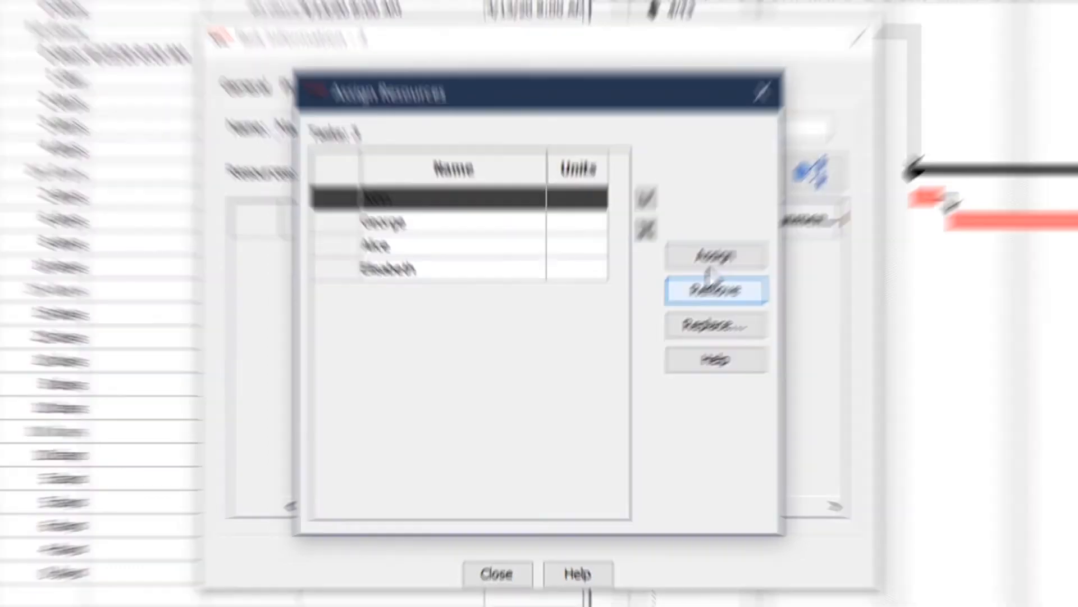
{"action": "left_click", "coordinate": [719, 252]}
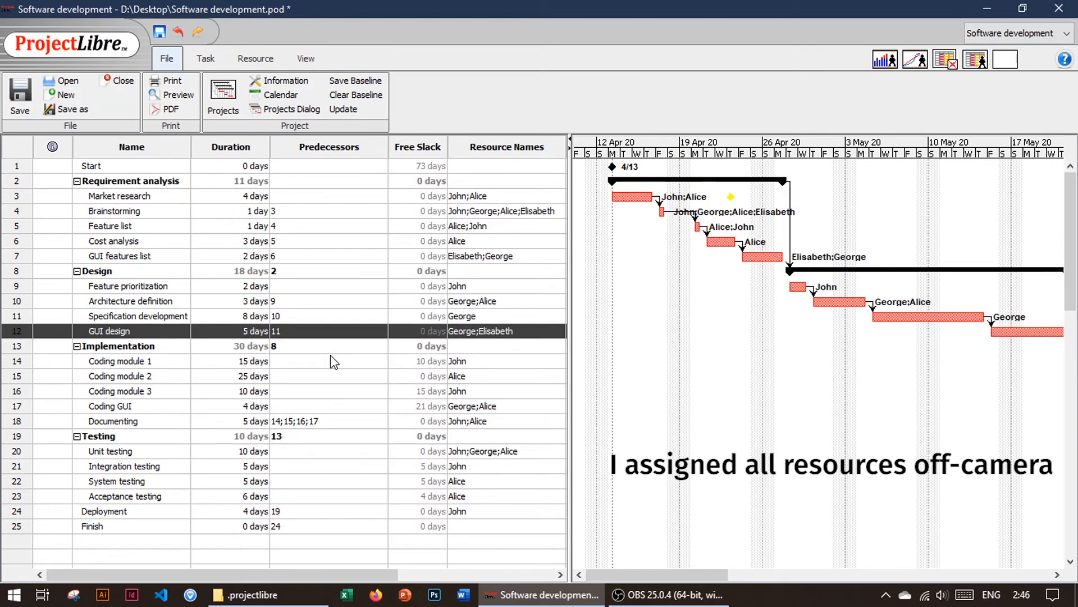
Turn off Effort Driven for the GUI design task and set its type to Fixed Duration
{"action": "left_click_drag", "start_coordinate": [697, 574], "coordinate": [763, 553]}
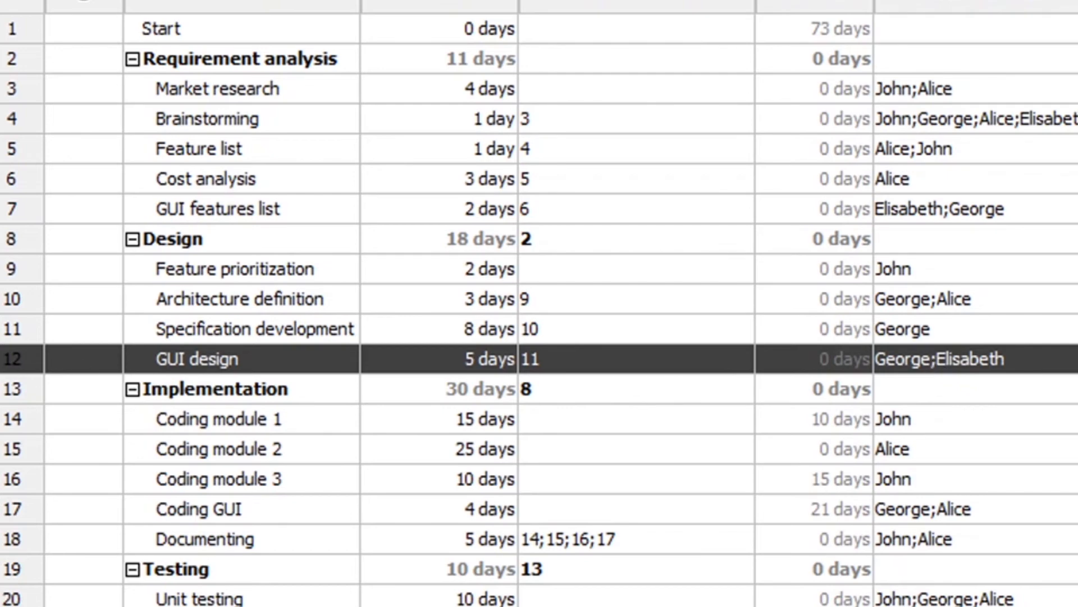
{"action": "double_click", "coordinate": [9, 355]}
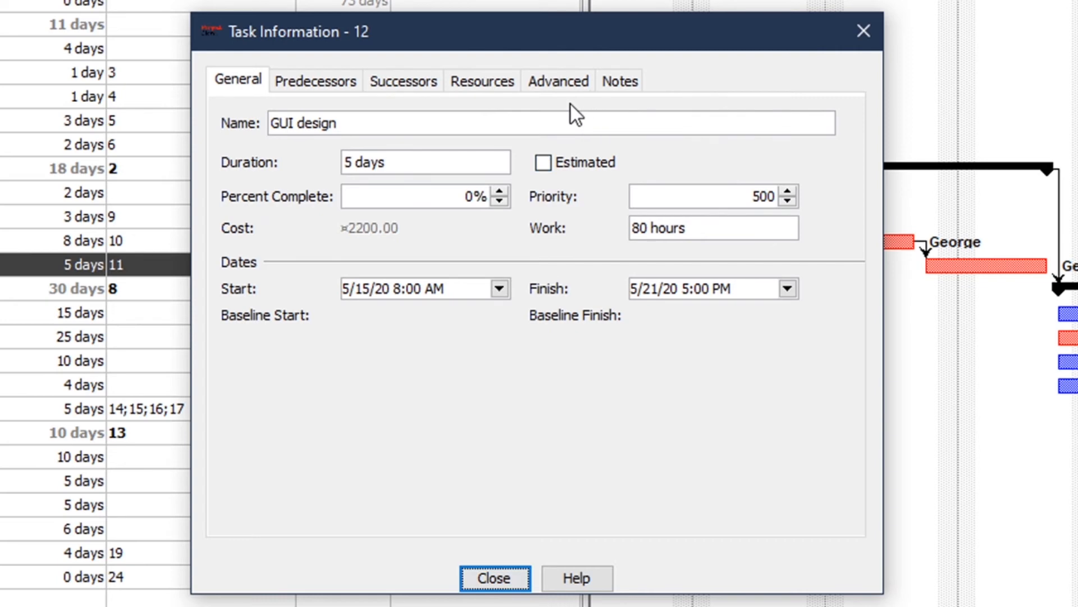
{"action": "left_click", "coordinate": [1067, 128]}
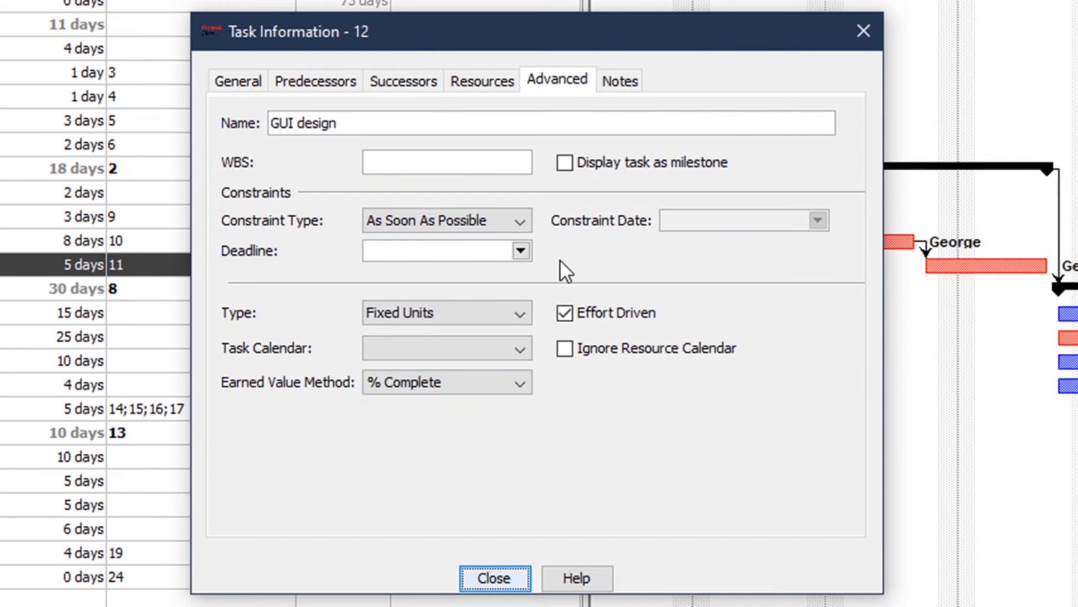
{"action": "left_click", "coordinate": [566, 313]}
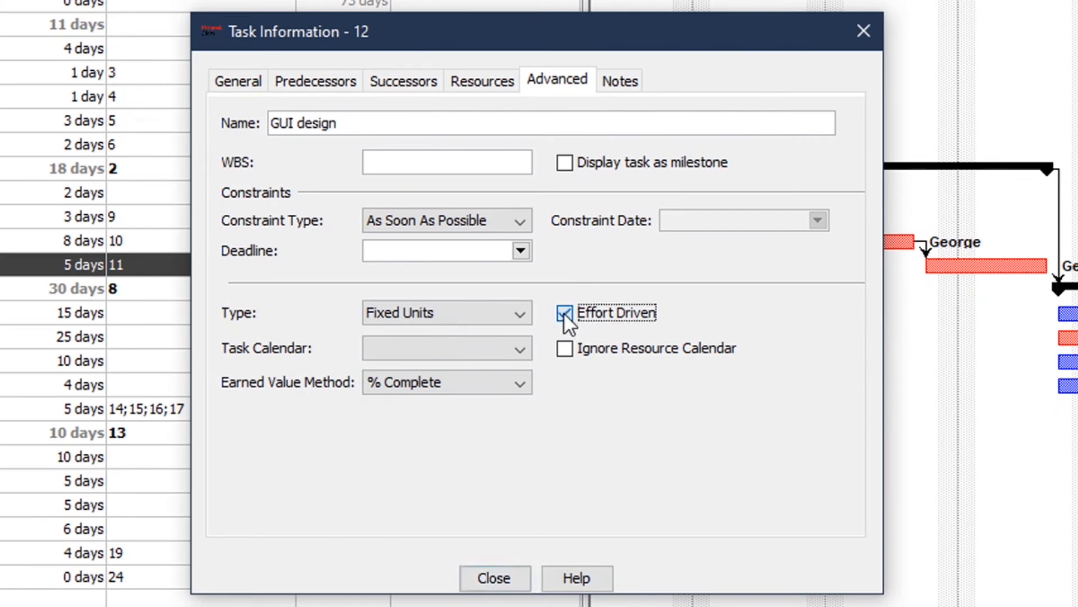
{"action": "left_click", "coordinate": [519, 313]}
{"action": "left_click", "coordinate": [478, 356]}
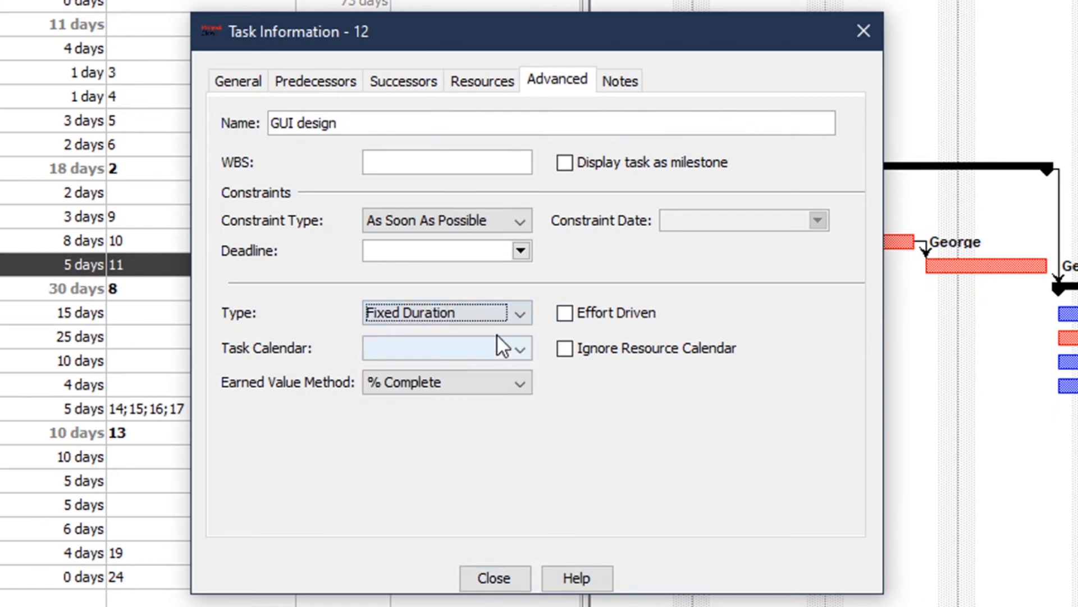
Set the duration of the GUI design task to 10 days and close its task information
{"action": "left_click", "coordinate": [247, 84]}
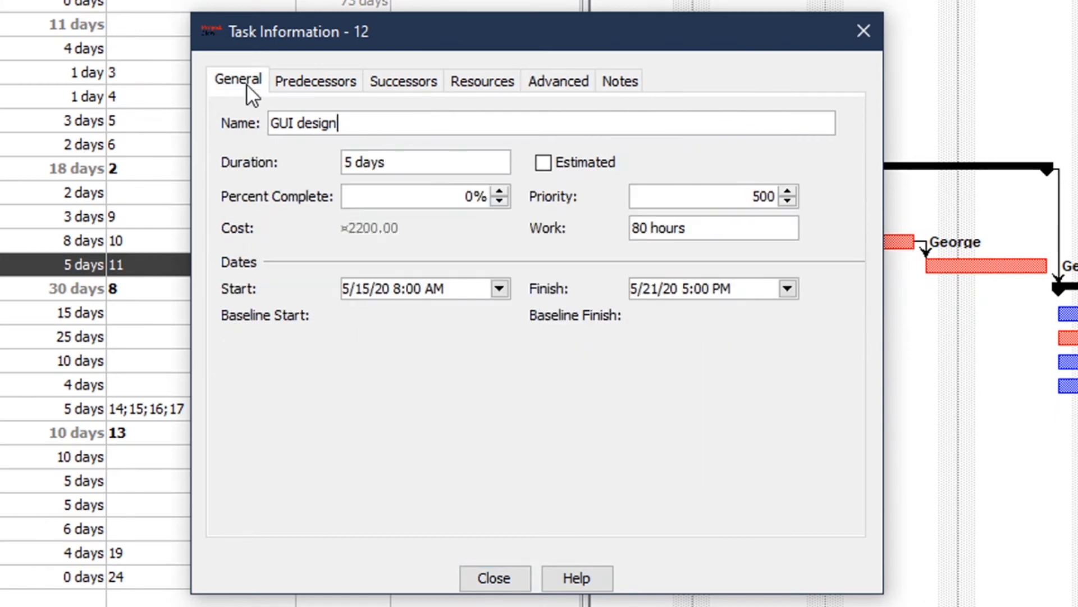
{"action": "left_click_drag", "start_coordinate": [425, 166], "coordinate": [313, 150]}
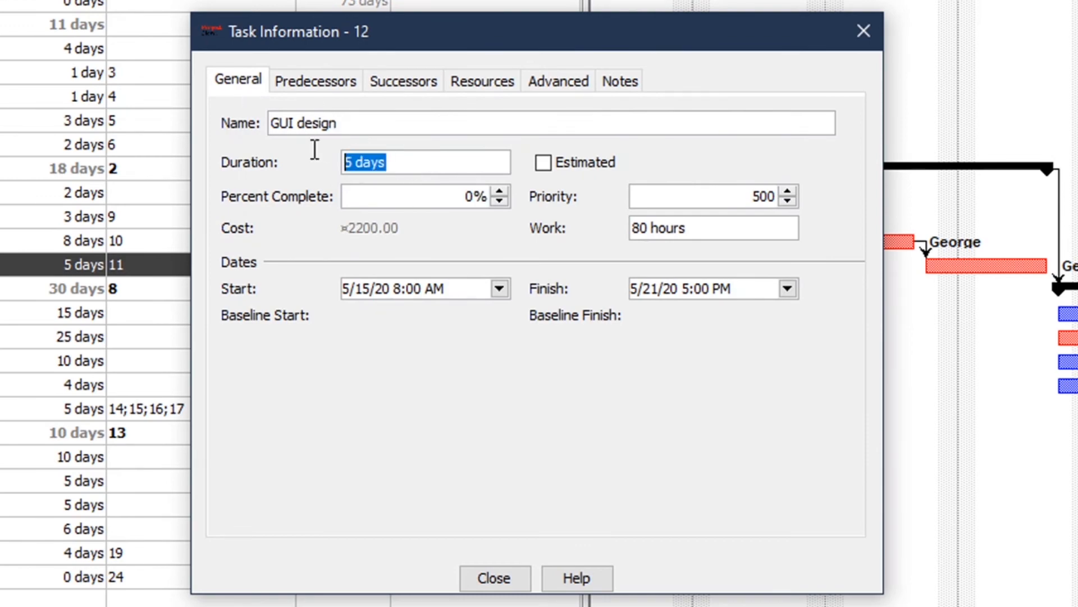
{"action": "type", "text": "10"}
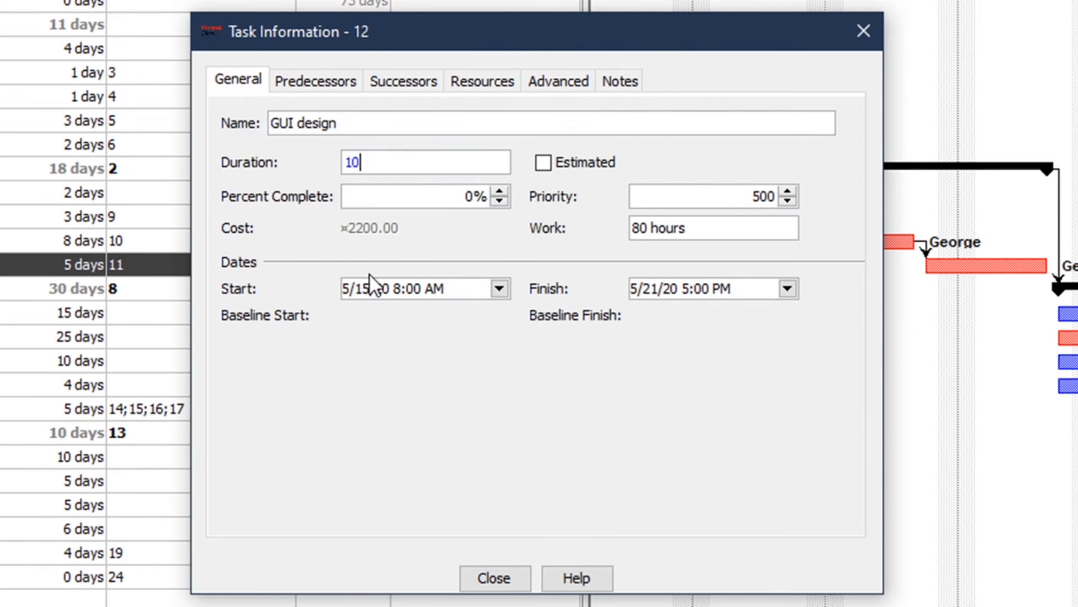
{"action": "key", "text": "Return"}
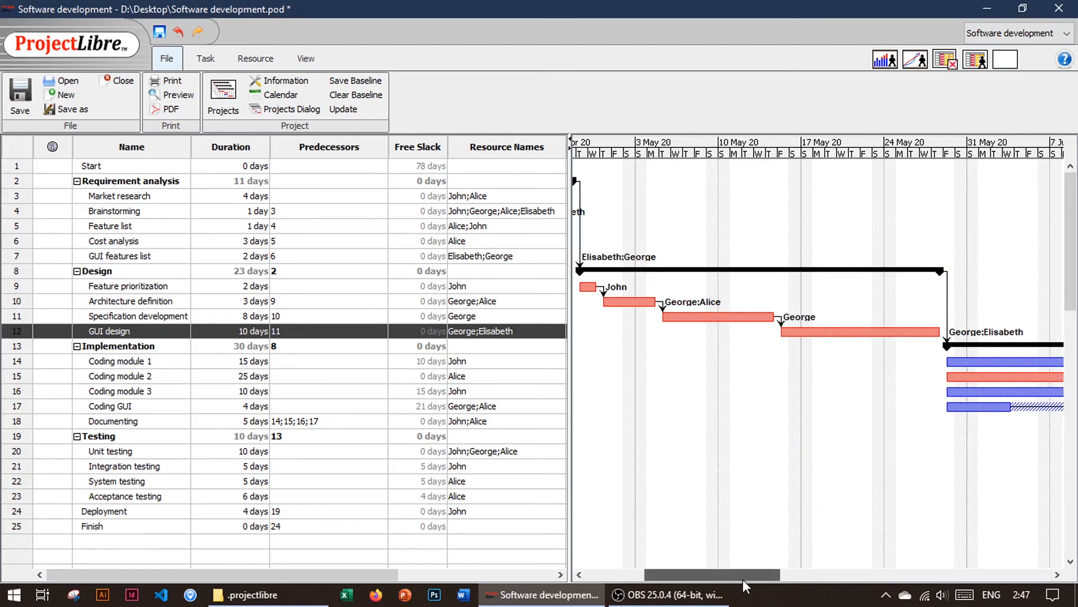
Review the schedule along the Gantt chart and the statistics in the project information
{"action": "left_click_drag", "start_coordinate": [743, 578], "coordinate": [967, 606]}
{"action": "left_click_drag", "start_coordinate": [857, 574], "coordinate": [615, 570]}
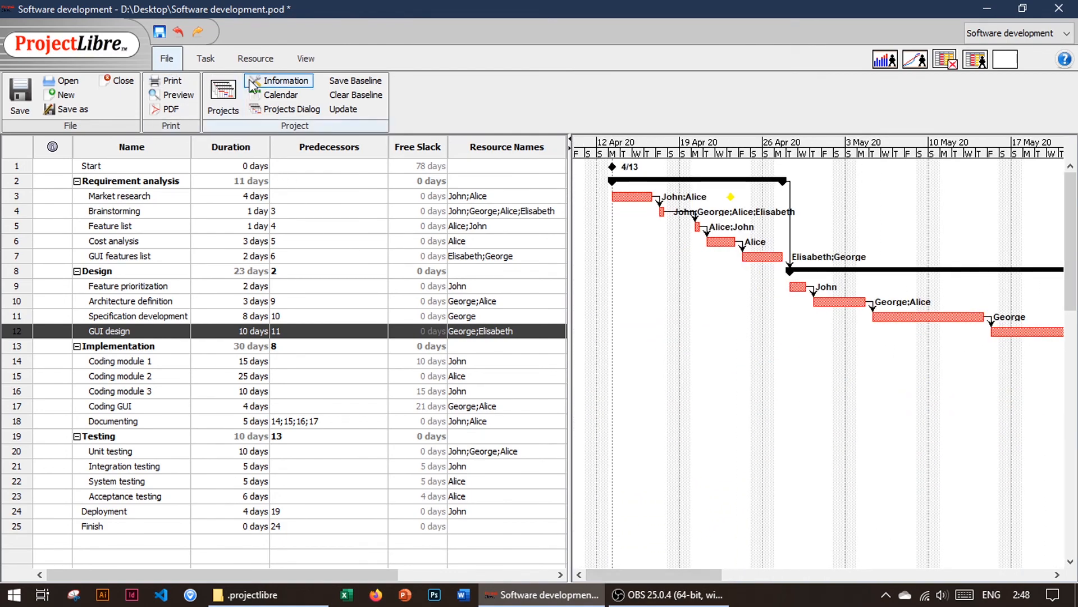
{"action": "left_click", "coordinate": [275, 82]}
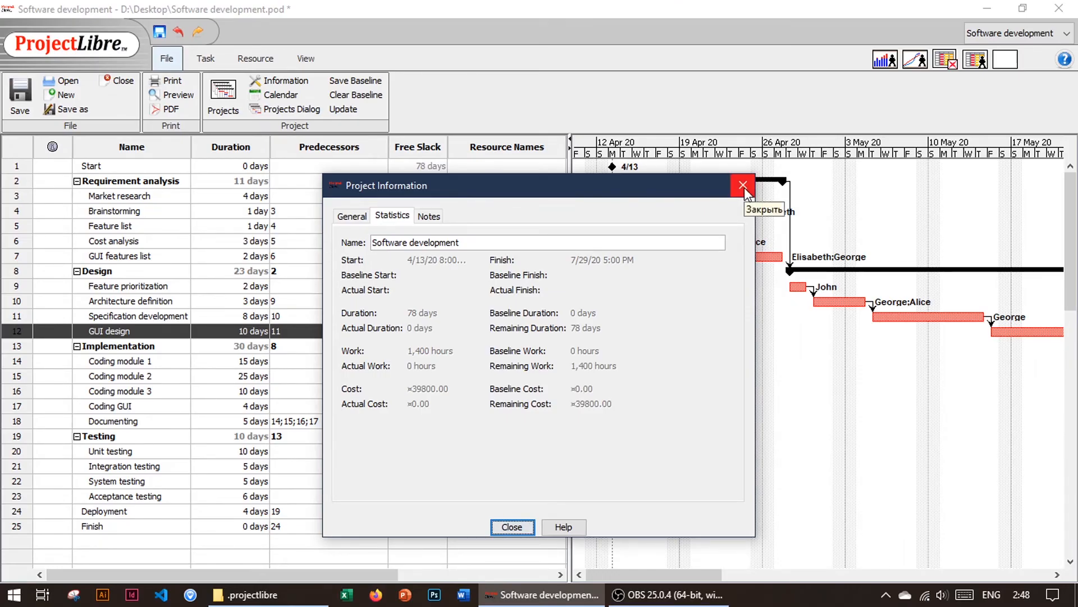
{"action": "left_click", "coordinate": [743, 187]}
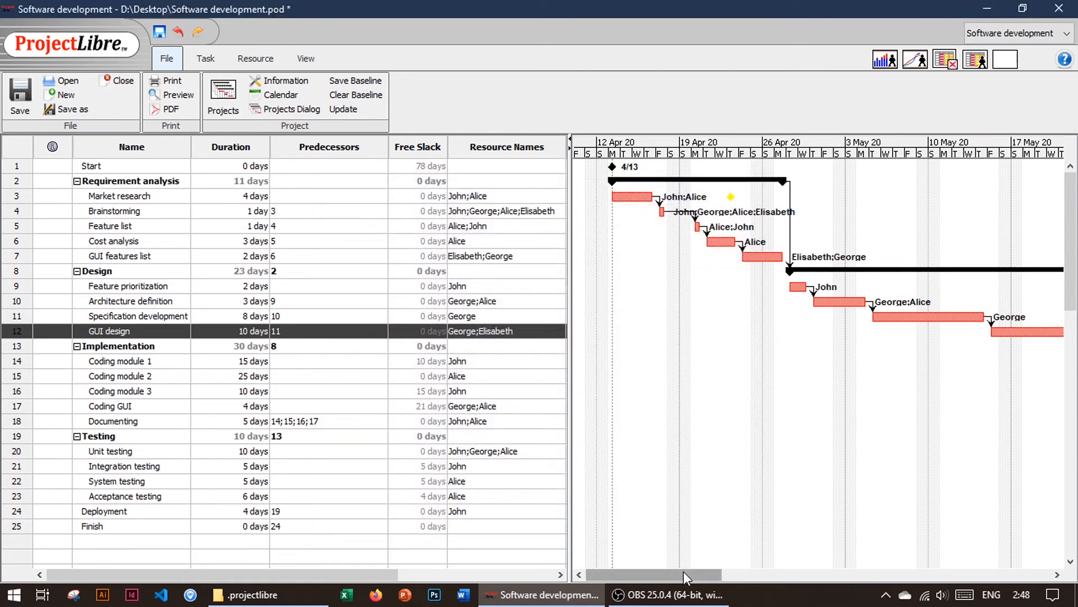
{"action": "left_click_drag", "start_coordinate": [683, 572], "coordinate": [704, 572]}
{"action": "left_click_drag", "start_coordinate": [773, 596], "coordinate": [611, 534]}
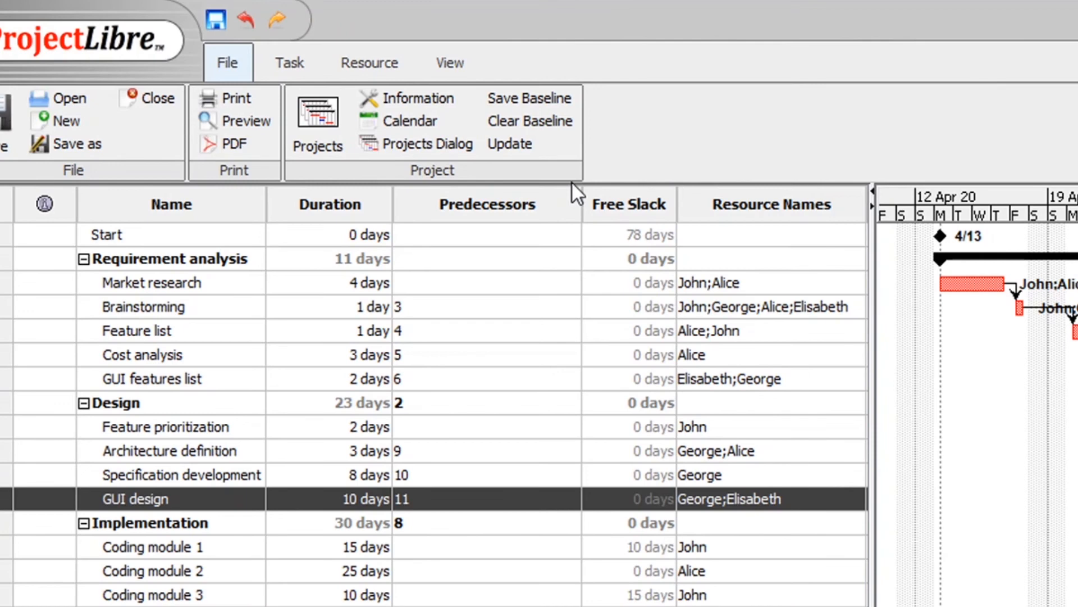
Save the plan of the entire project as Baseline 1
{"action": "left_click", "coordinate": [543, 98]}
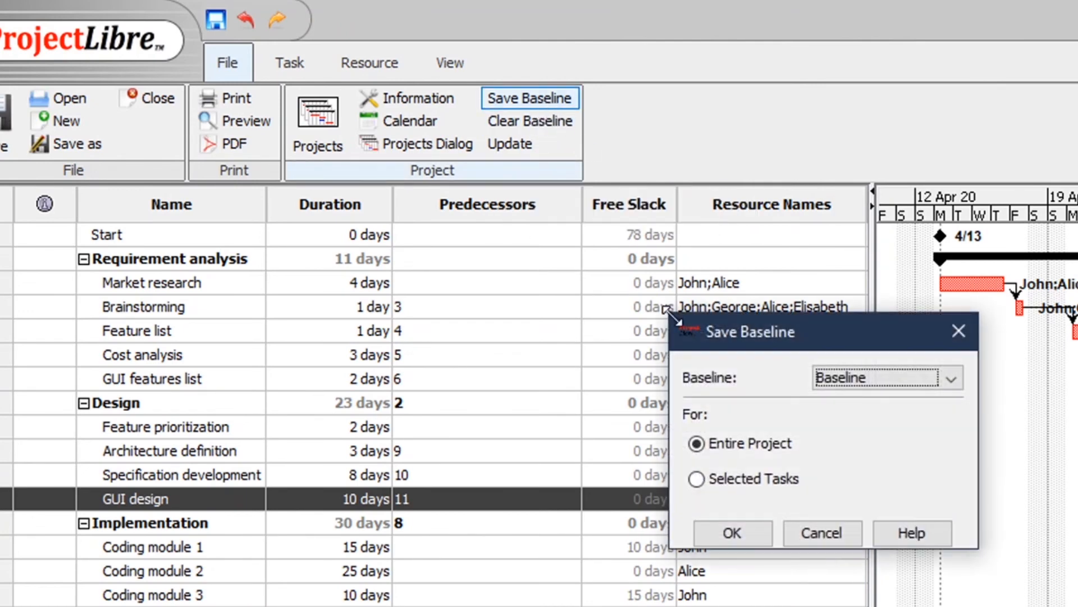
{"action": "left_click", "coordinate": [874, 377]}
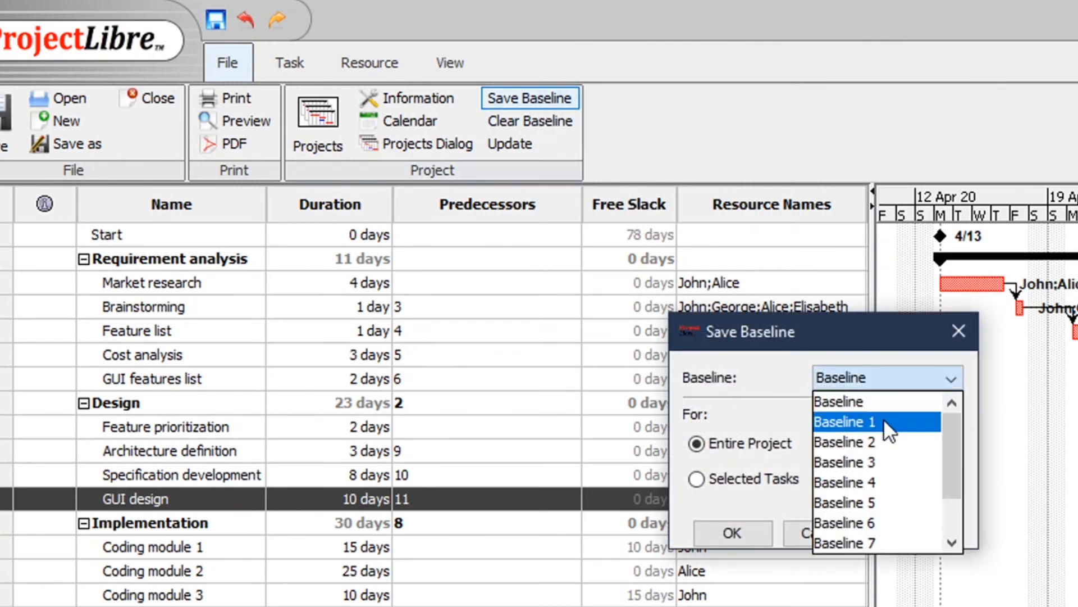
{"action": "scroll", "coordinate": [885, 470], "scroll_direction": "down", "scroll_amount": 1}
{"action": "scroll", "coordinate": [877, 470], "scroll_direction": "up", "scroll_amount": 1}
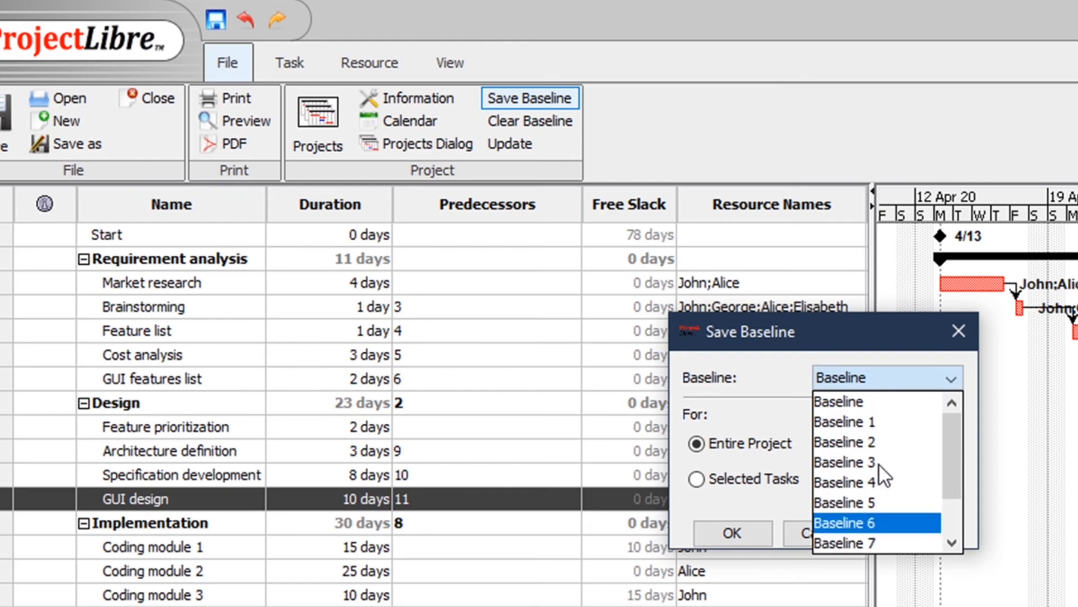
{"action": "left_click", "coordinate": [875, 421]}
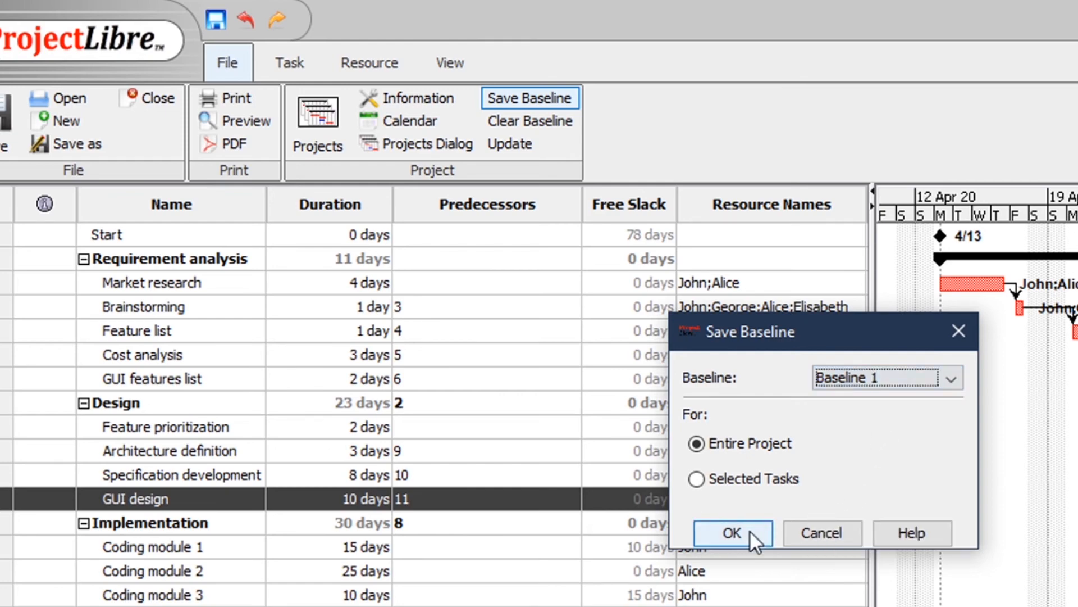
{"action": "left_click", "coordinate": [749, 531]}
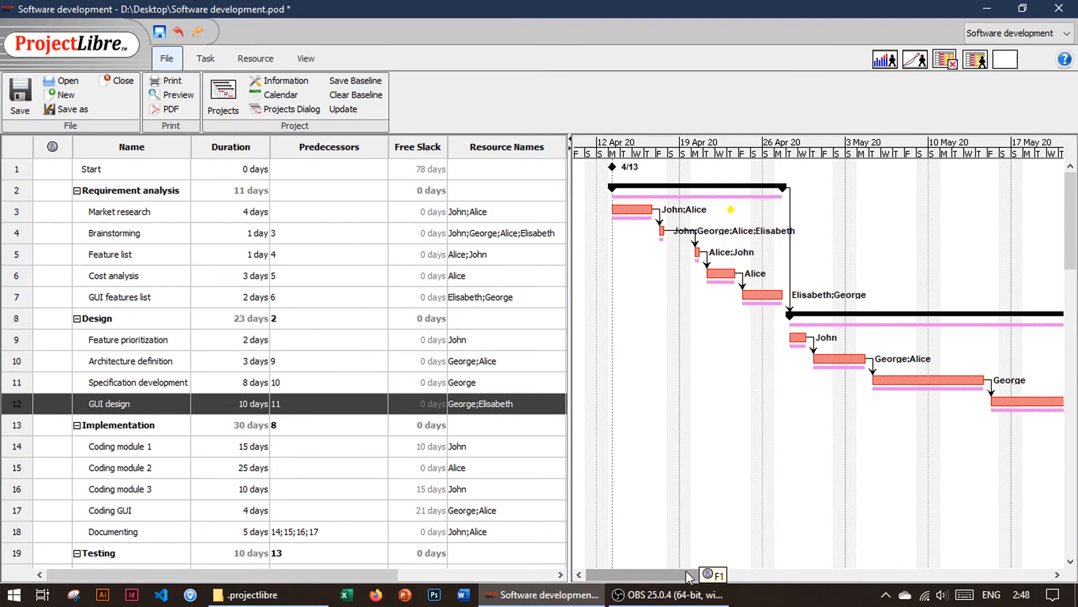
Compare the Gantt bars with the saved baseline and display the resource histogram beneath the task table
{"action": "left_click_drag", "start_coordinate": [687, 575], "coordinate": [948, 568]}
{"action": "left_click_drag", "start_coordinate": [817, 548], "coordinate": [494, 478]}
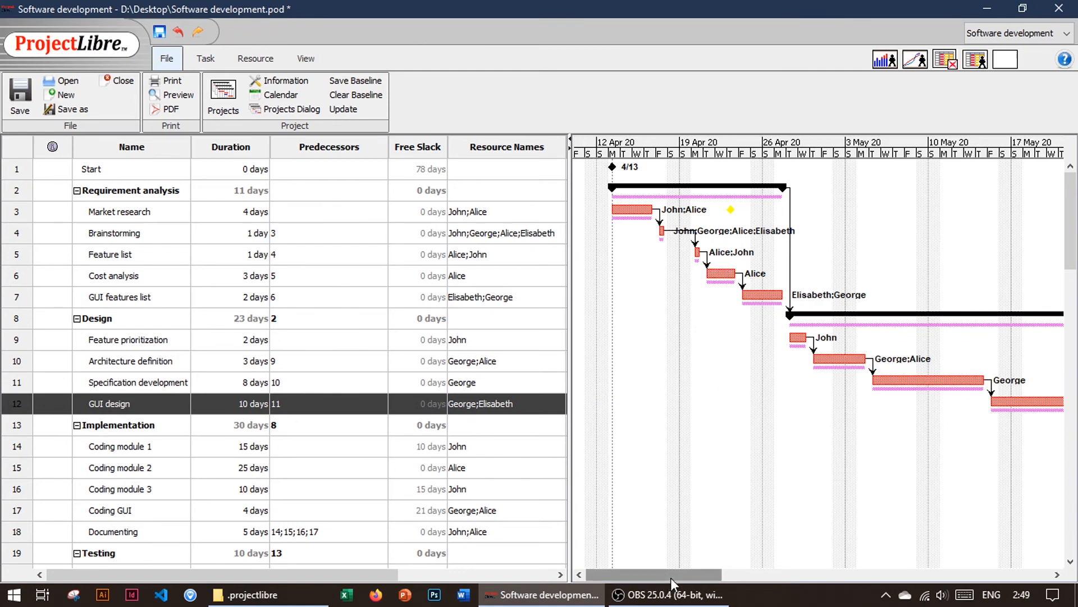
{"action": "left_click_drag", "start_coordinate": [670, 577], "coordinate": [820, 605]}
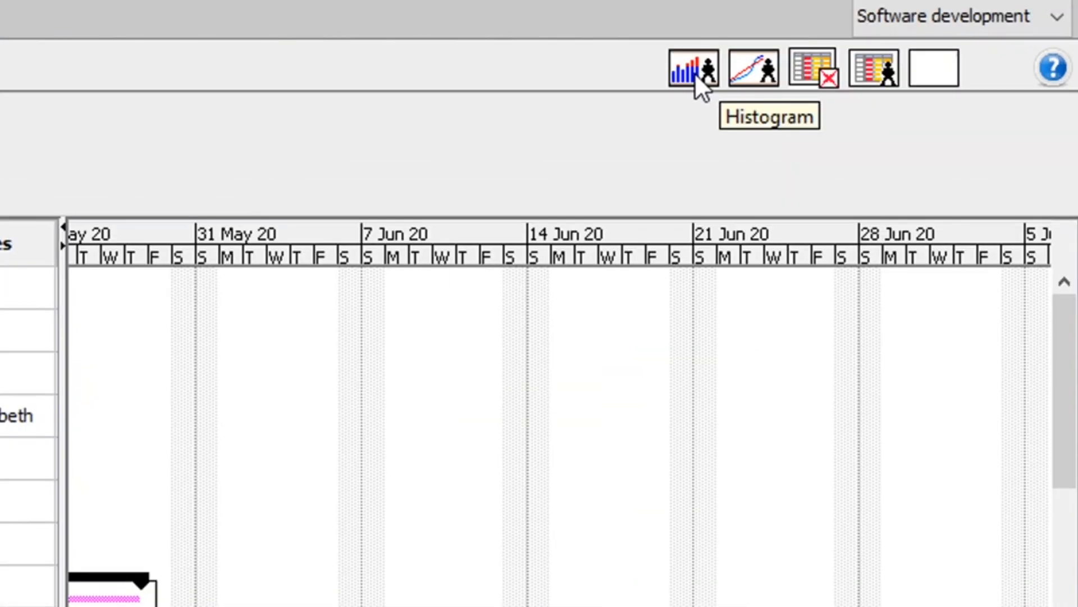
{"action": "left_click", "coordinate": [695, 72]}
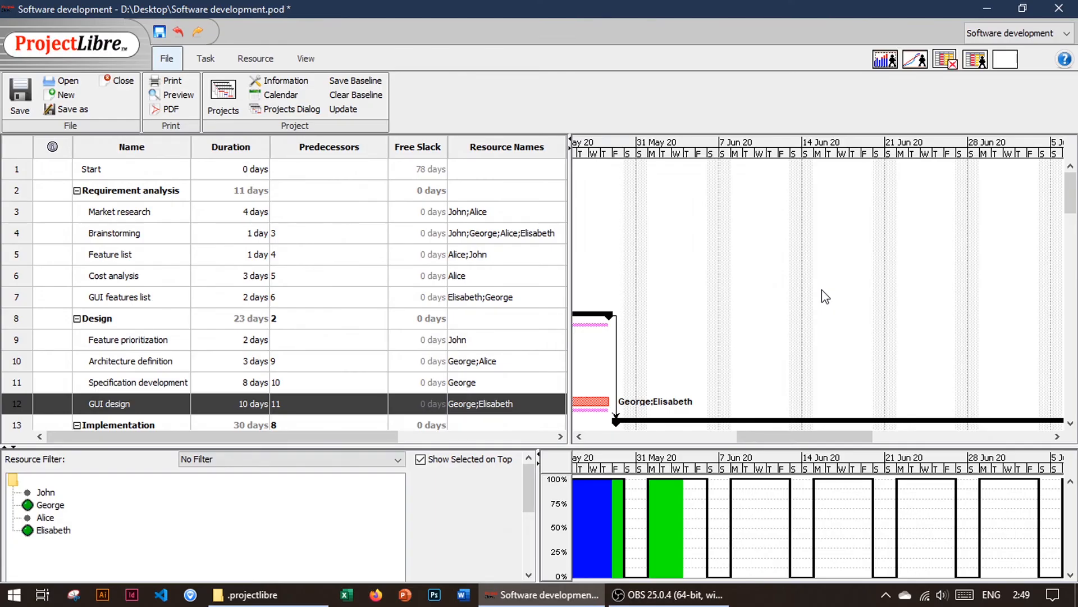
{"action": "left_click_drag", "start_coordinate": [785, 436], "coordinate": [658, 436]}
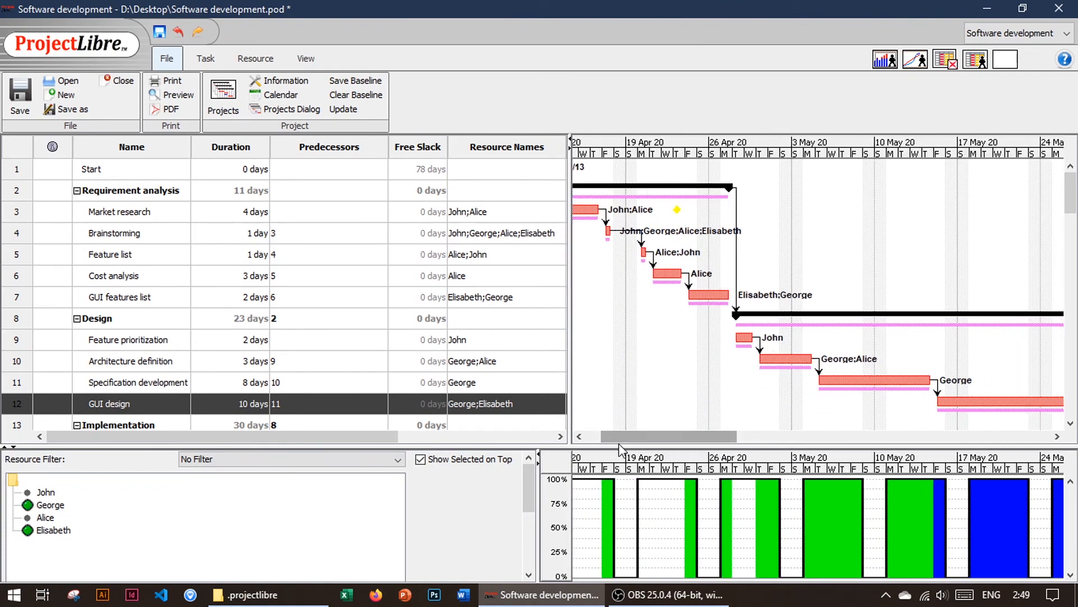
Check the first resource's workload in the histogram and set the predecessor of Coding module 3 to 14
{"action": "left_click", "coordinate": [45, 493]}
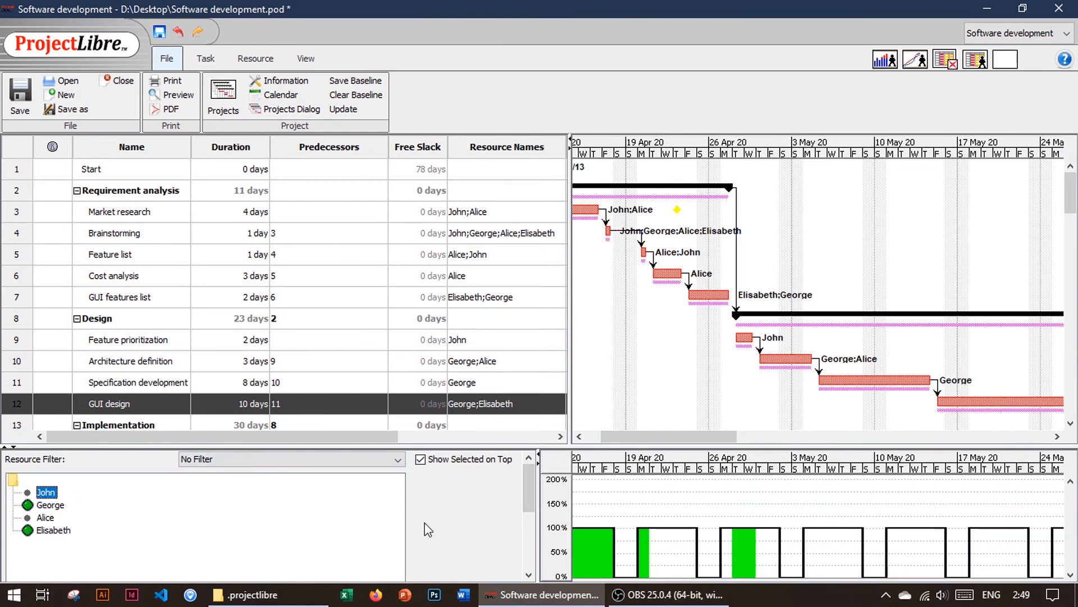
{"action": "left_click_drag", "start_coordinate": [700, 433], "coordinate": [812, 458]}
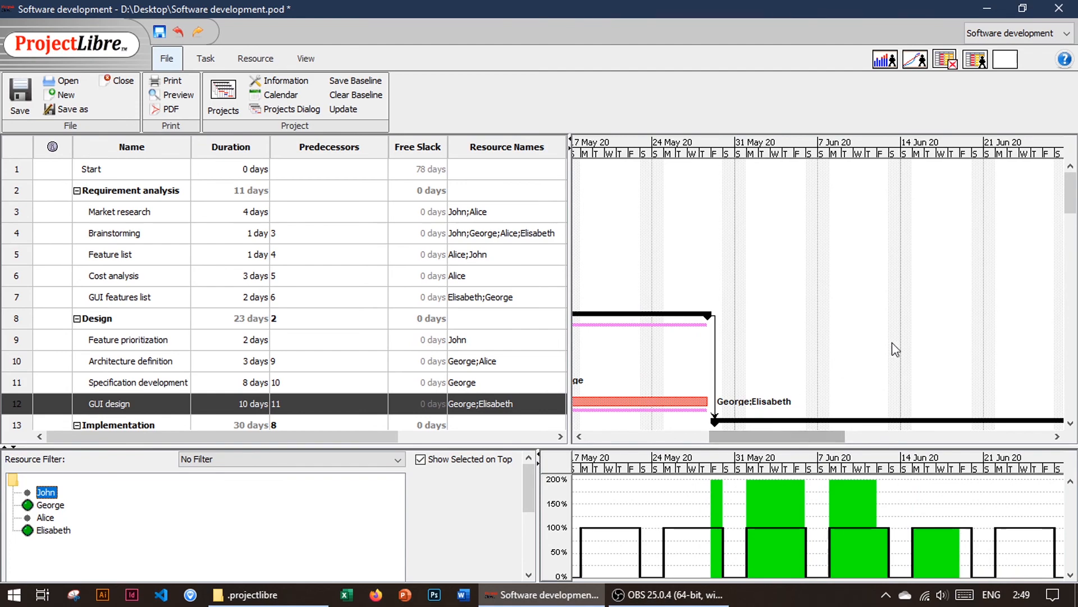
{"action": "left_click_drag", "start_coordinate": [1076, 203], "coordinate": [1074, 225]}
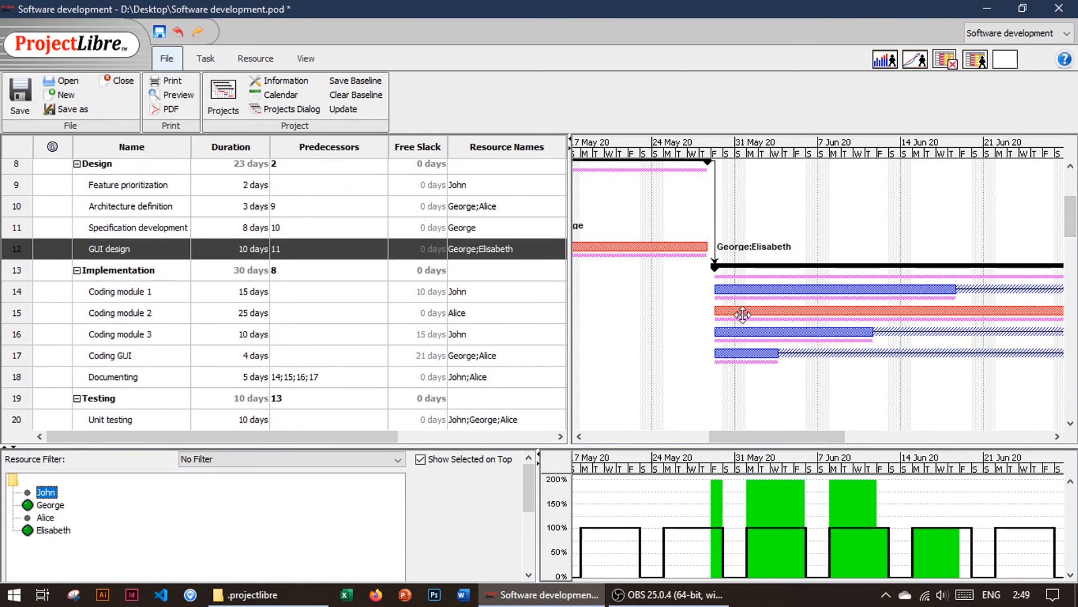
{"action": "left_click_drag", "start_coordinate": [774, 436], "coordinate": [793, 437]}
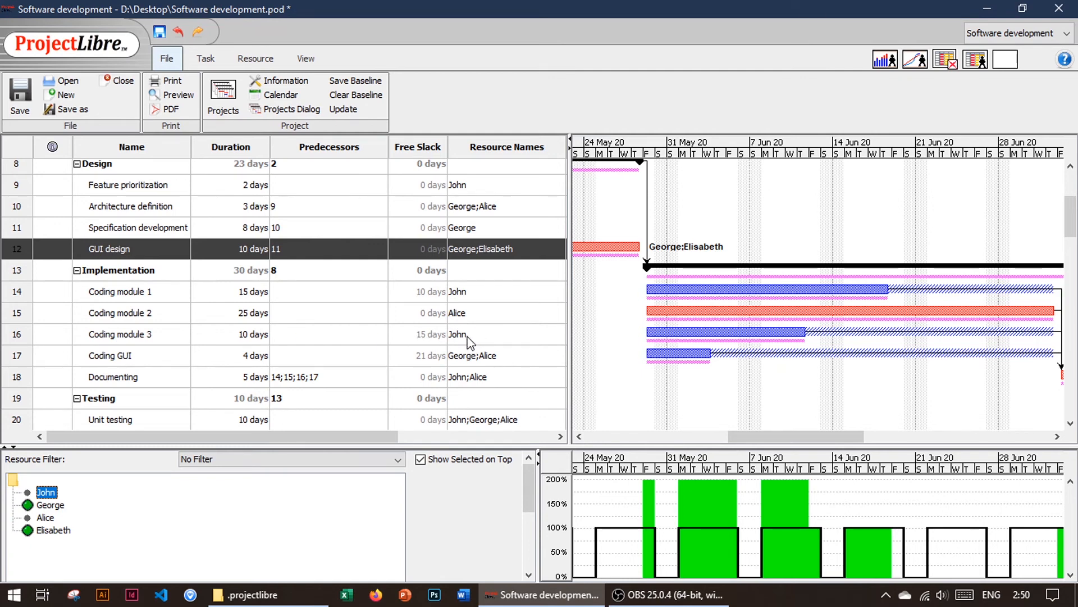
{"action": "double_click", "coordinate": [297, 334]}
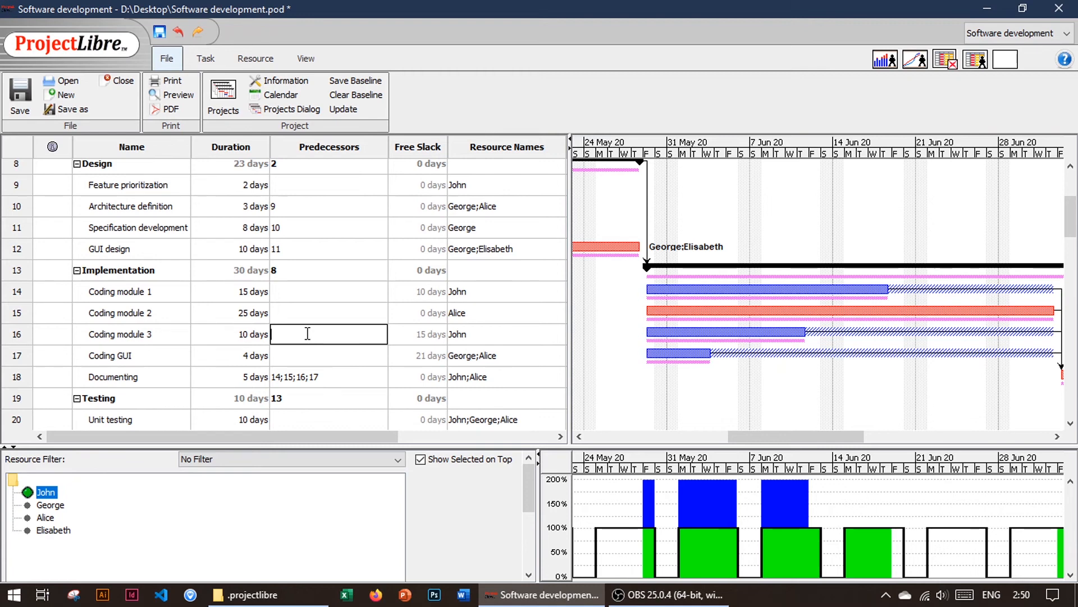
{"action": "type", "text": "14"}
{"action": "key", "text": "Return"}
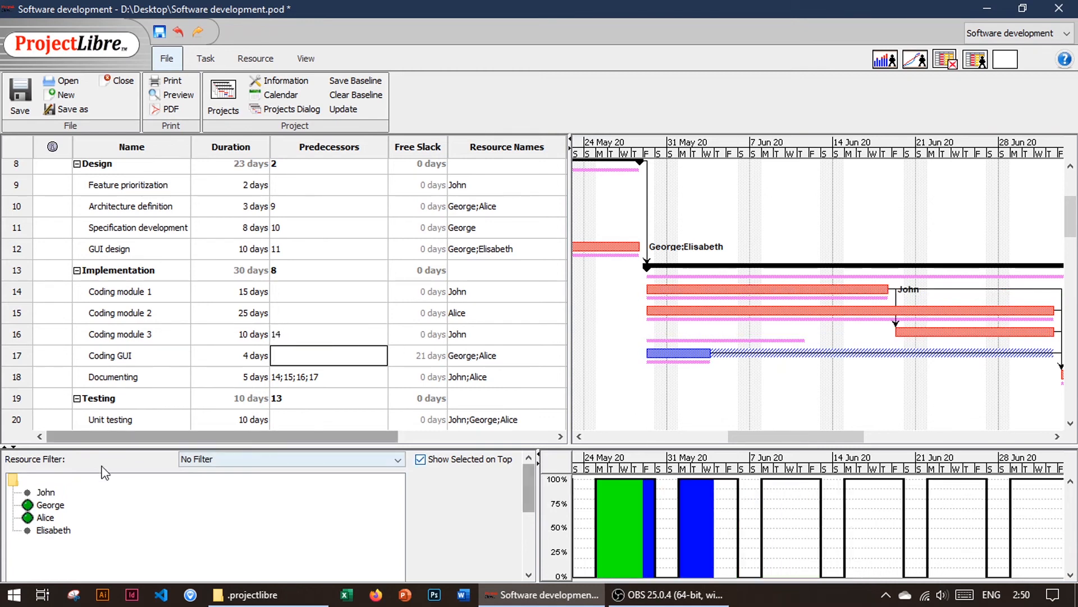
Recheck the first resource's workload through the testing phase and remove that resource from the Unit testing task
{"action": "left_click", "coordinate": [42, 493]}
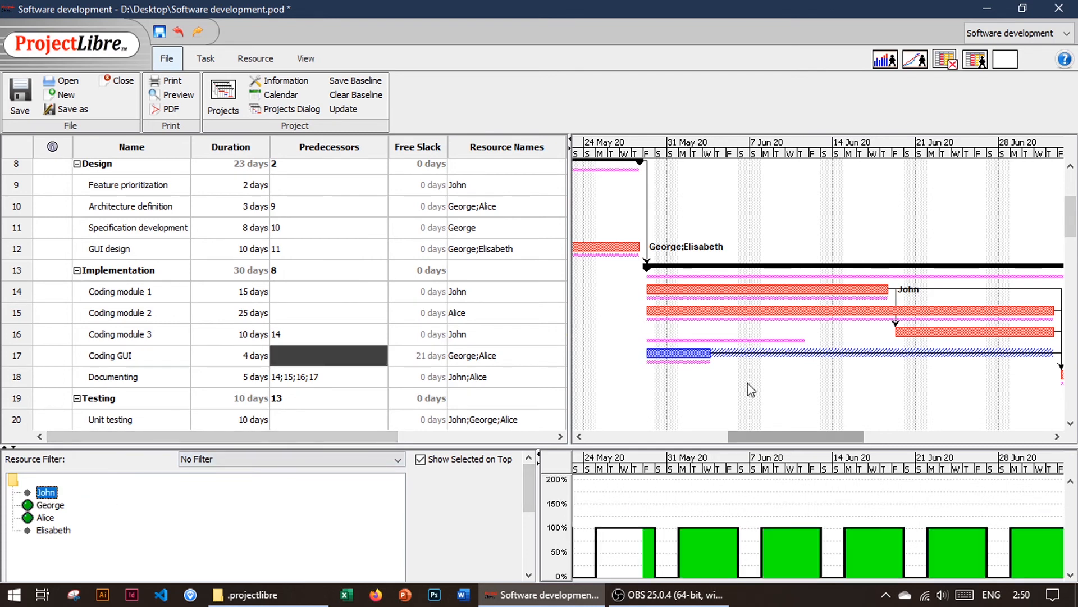
{"action": "left_click_drag", "start_coordinate": [833, 434], "coordinate": [930, 456]}
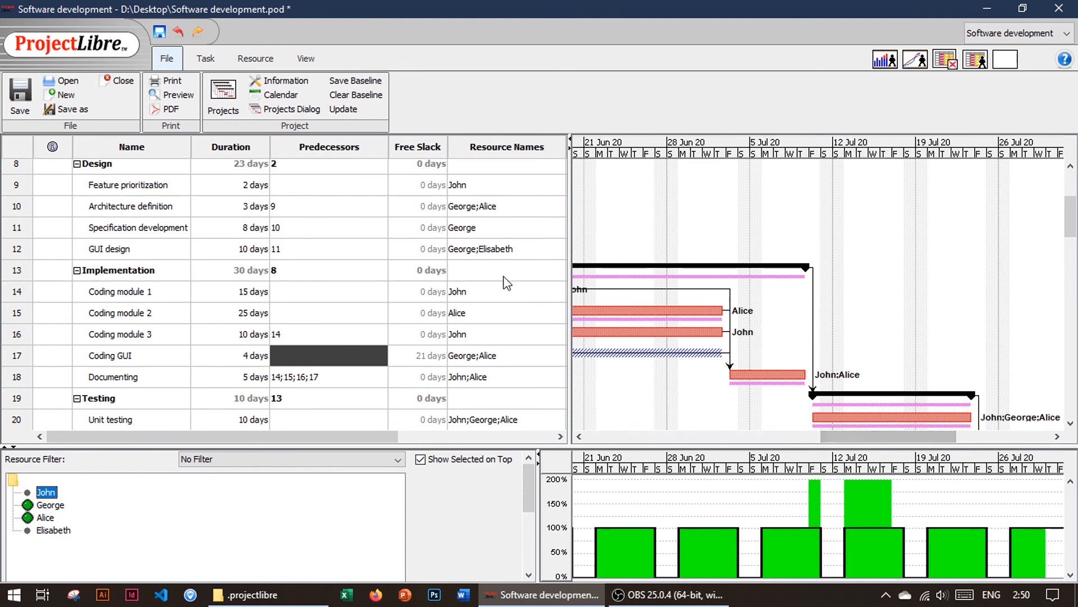
{"action": "scroll", "coordinate": [500, 283], "scroll_direction": "right", "scroll_amount": 3}
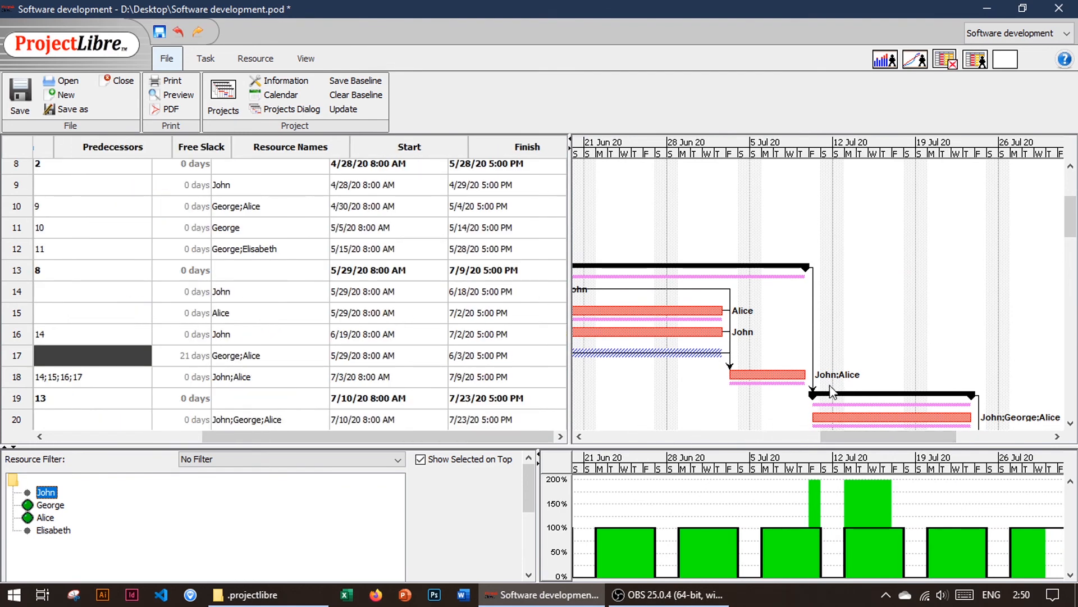
{"action": "scroll", "coordinate": [435, 447], "scroll_direction": "left", "scroll_amount": 3}
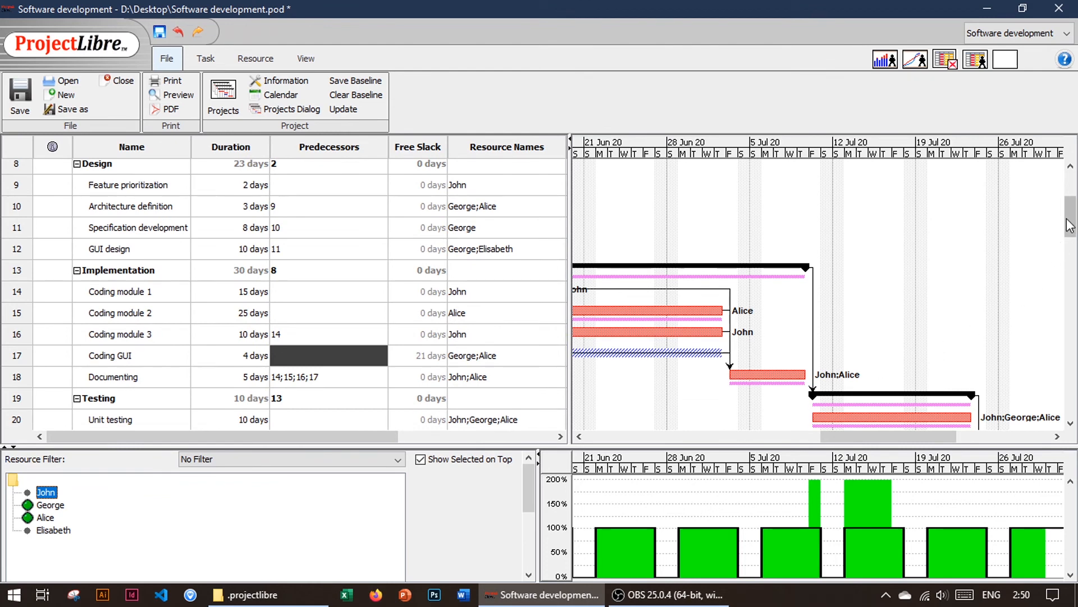
{"action": "mouse_move", "coordinate": [1072, 219]}
{"action": "left_mouse_down"}
{"action": "mouse_move", "coordinate": [1073, 246]}
{"action": "mouse_move", "coordinate": [1072, 236]}
{"action": "left_mouse_up"}
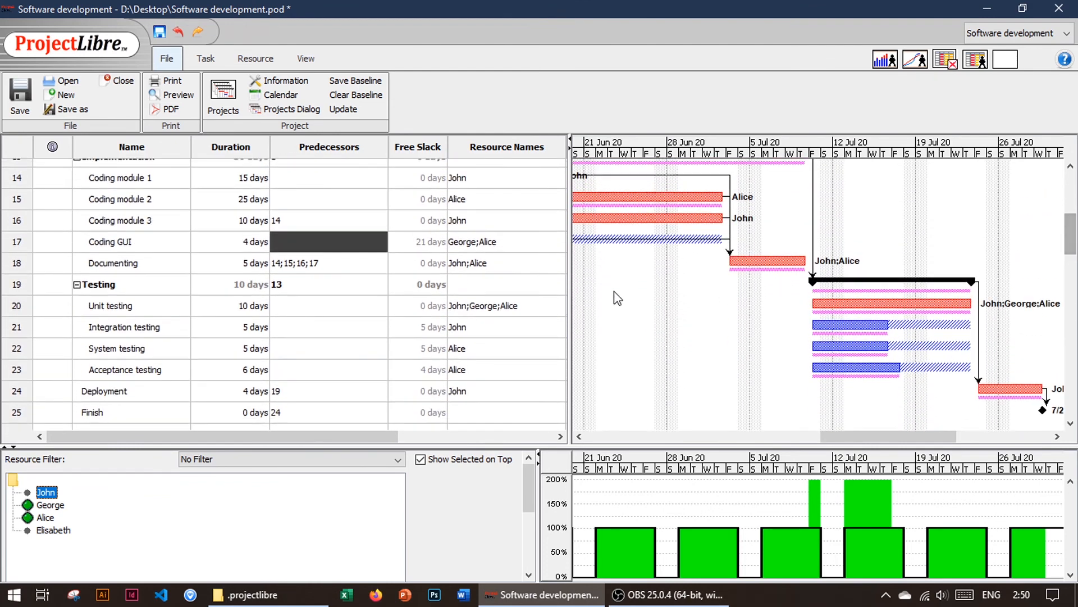
{"action": "double_click", "coordinate": [469, 310]}
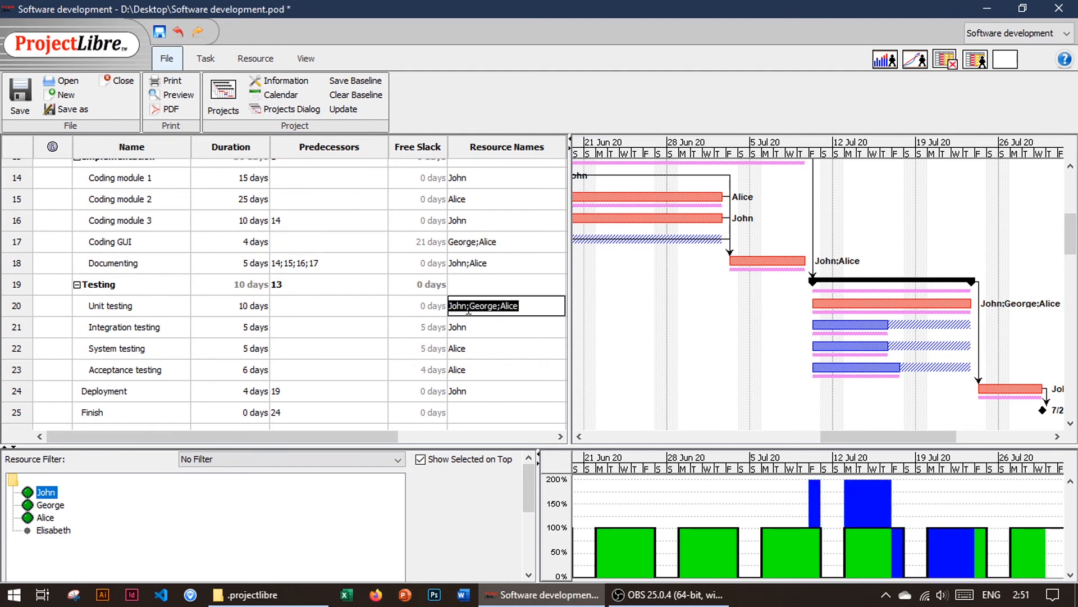
{"action": "left_click", "coordinate": [470, 311]}
{"action": "left_click_drag", "start_coordinate": [471, 311], "coordinate": [450, 311]}
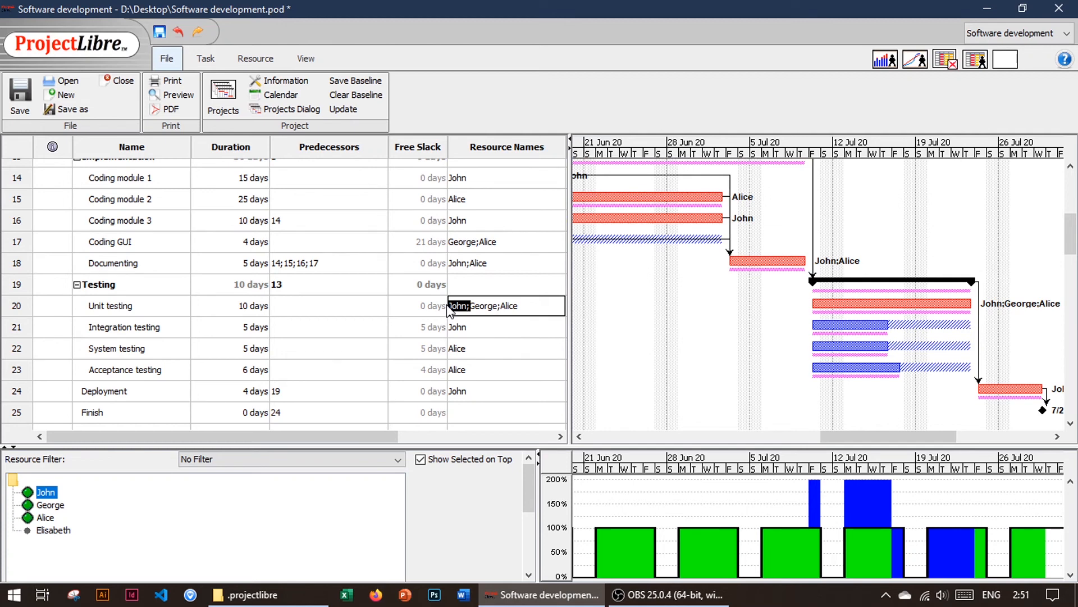
{"action": "key", "text": "Delete"}
{"action": "key", "text": "Return"}
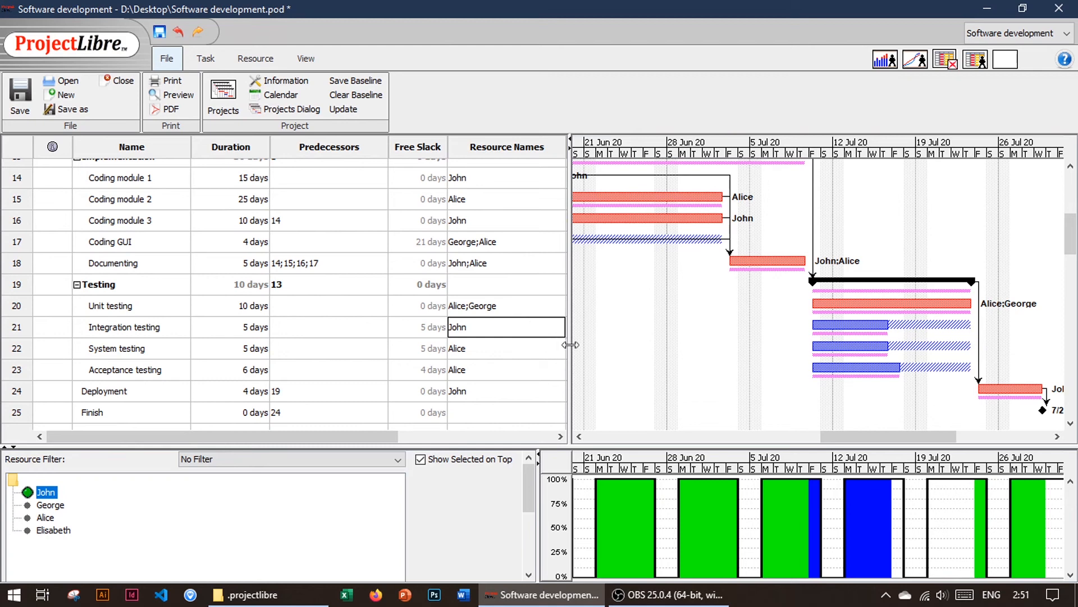
With the third resource's histogram shown, set the predecessor of System testing to 20 and of Acceptance testing to 22
{"action": "left_click", "coordinate": [47, 520]}
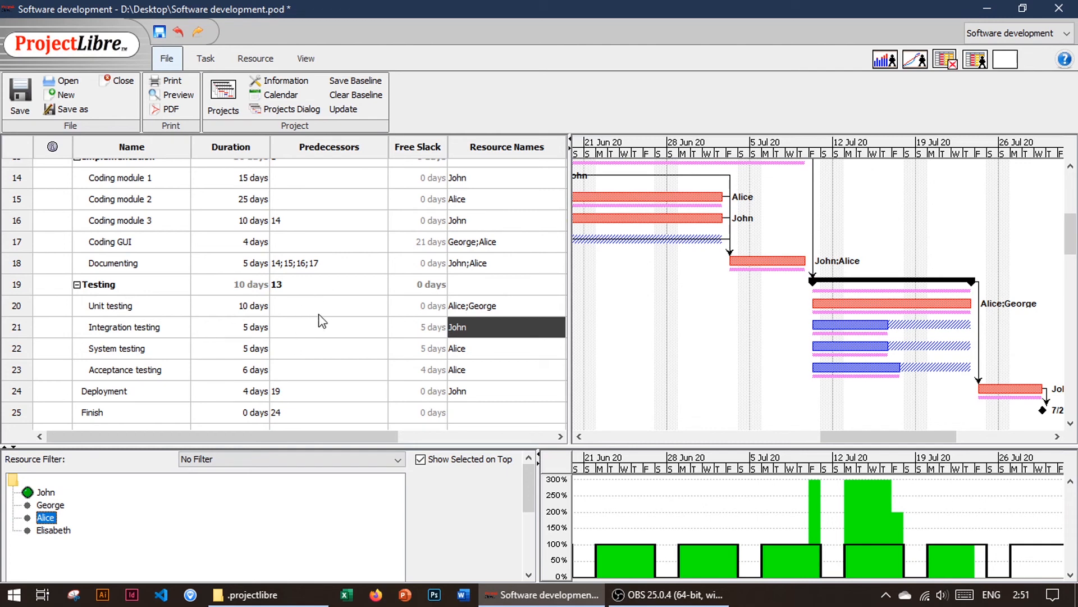
{"action": "left_click", "coordinate": [300, 350]}
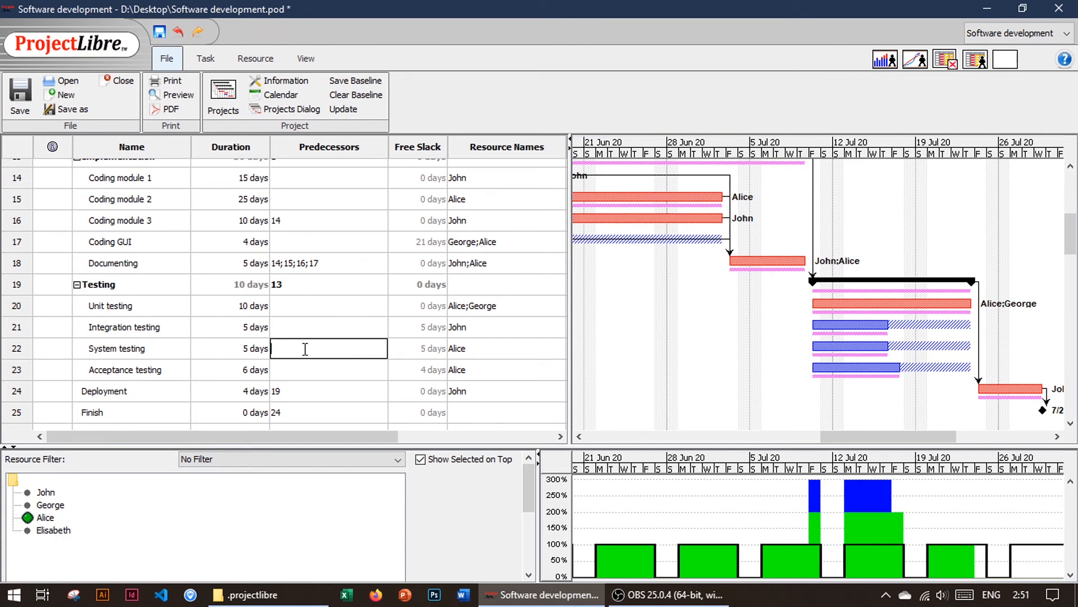
{"action": "type", "text": "20"}
{"action": "key", "text": "Return"}
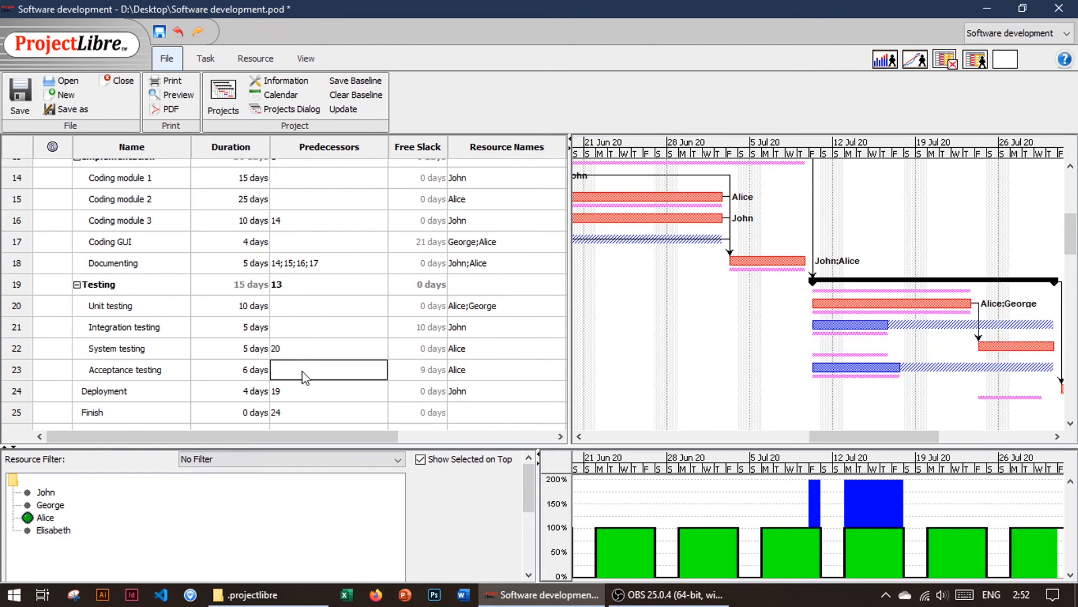
{"action": "type", "text": "22"}
{"action": "key", "text": "Return"}
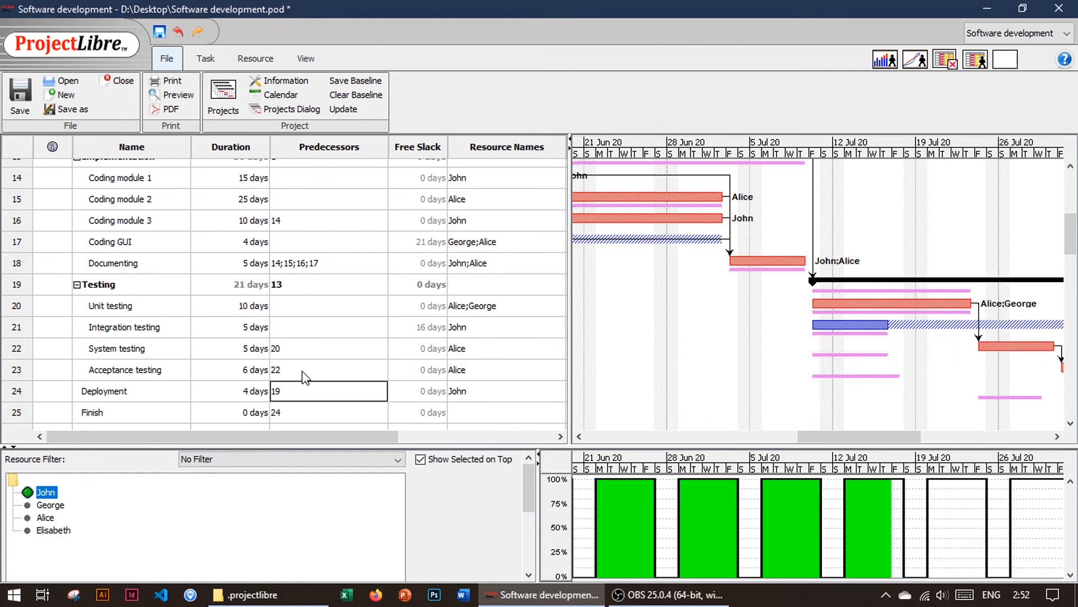
Check the third resource's workload during implementation and set the predecessor of Coding GUI to 15
{"action": "left_click", "coordinate": [45, 517]}
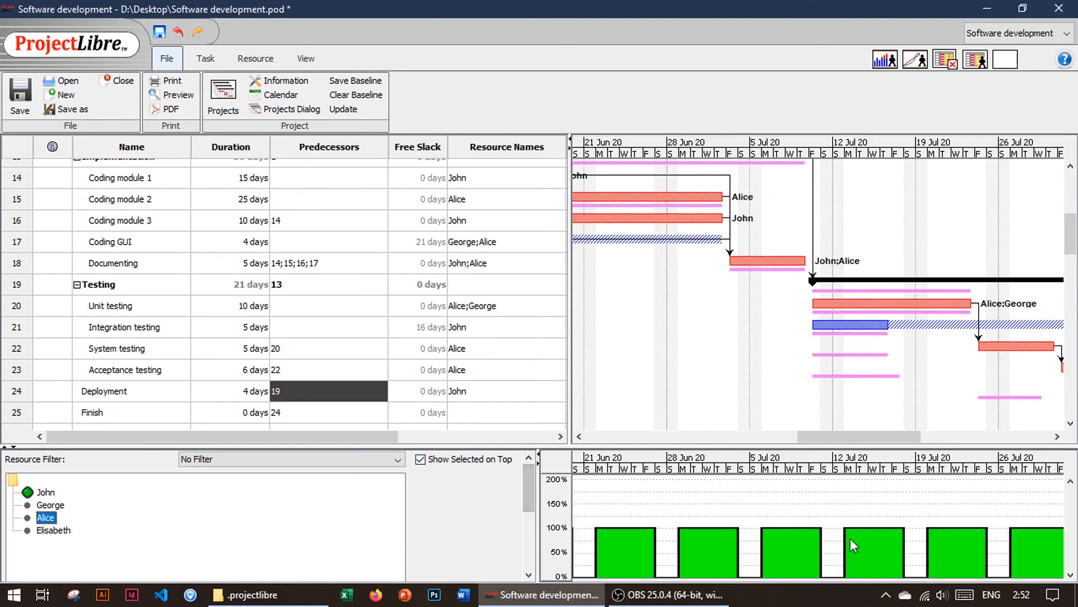
{"action": "left_click_drag", "start_coordinate": [878, 438], "coordinate": [724, 436]}
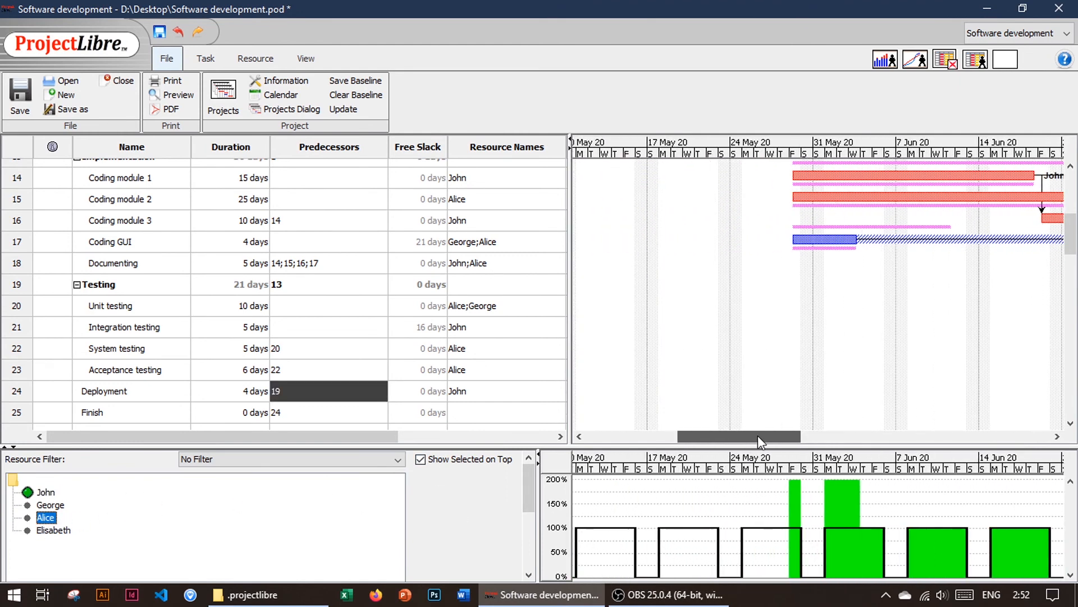
{"action": "left_click_drag", "start_coordinate": [1072, 259], "coordinate": [1071, 238]}
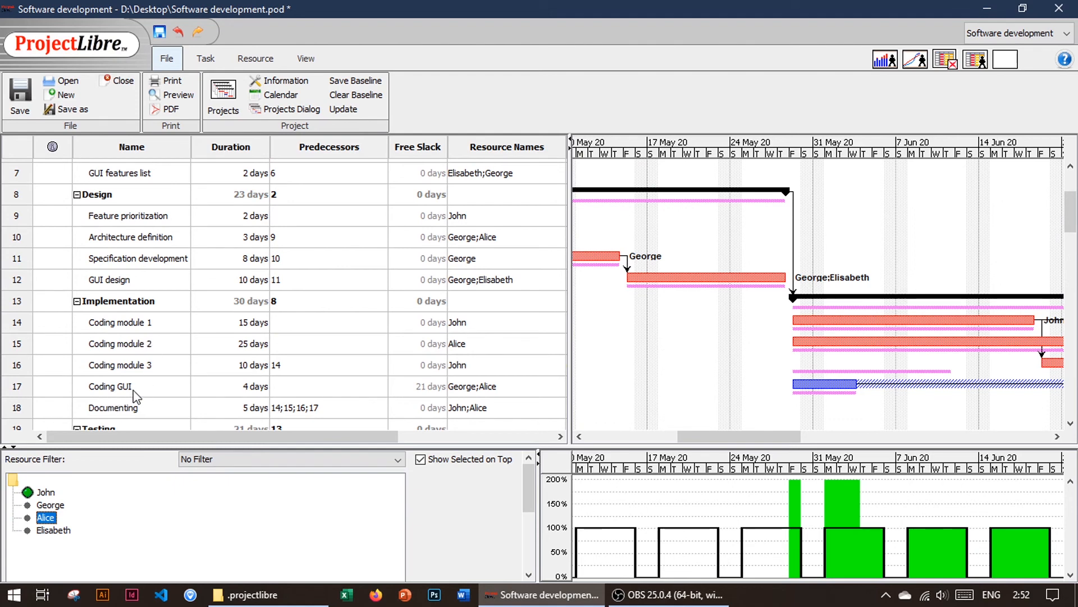
{"action": "left_click", "coordinate": [283, 389]}
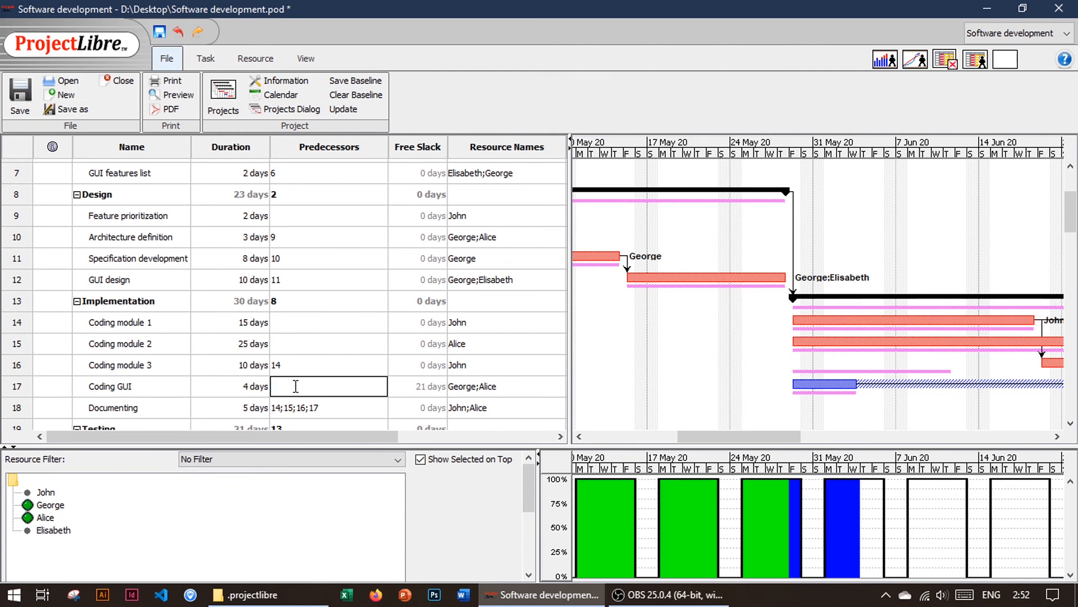
{"action": "type", "text": "15"}
{"action": "key", "text": "Return"}
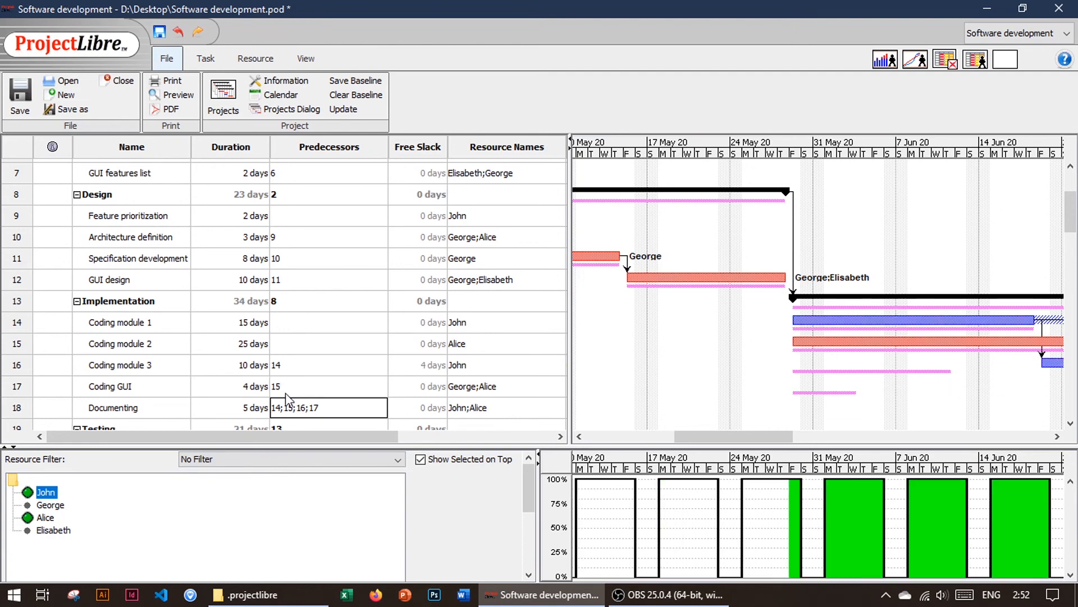
Examine the histograms of the third and second resources for overallocation during the implementation phase
{"action": "left_click", "coordinate": [46, 518]}
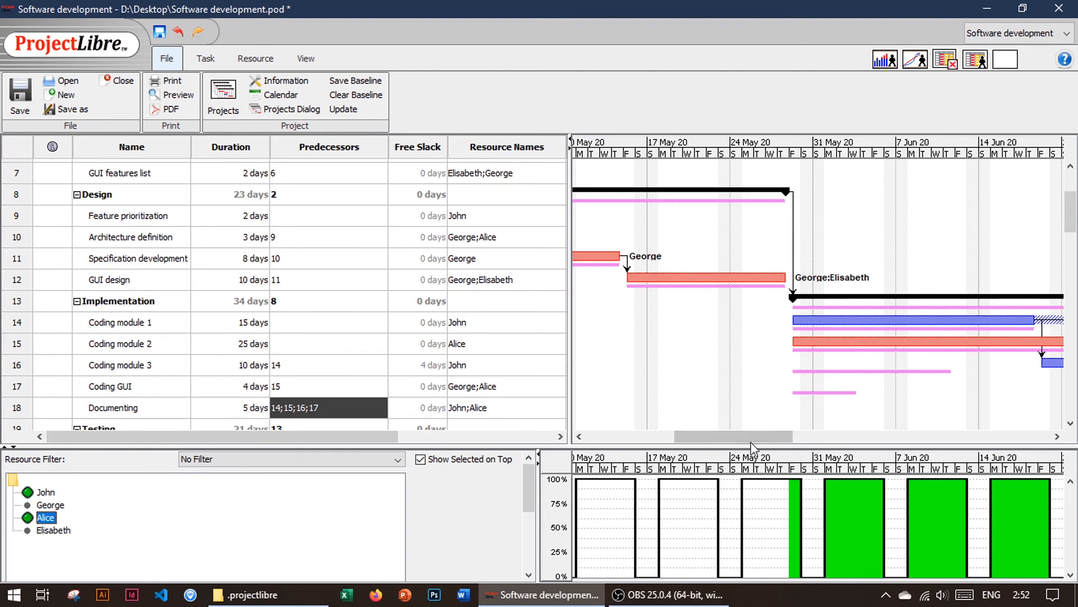
{"action": "left_click_drag", "start_coordinate": [762, 437], "coordinate": [763, 437]}
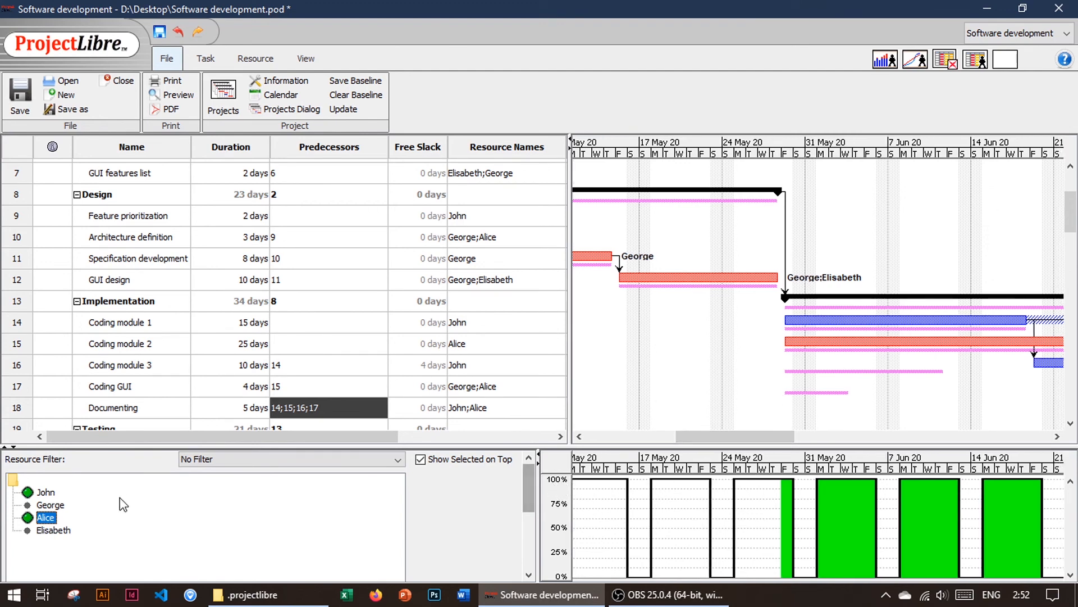
{"action": "left_click", "coordinate": [48, 506]}
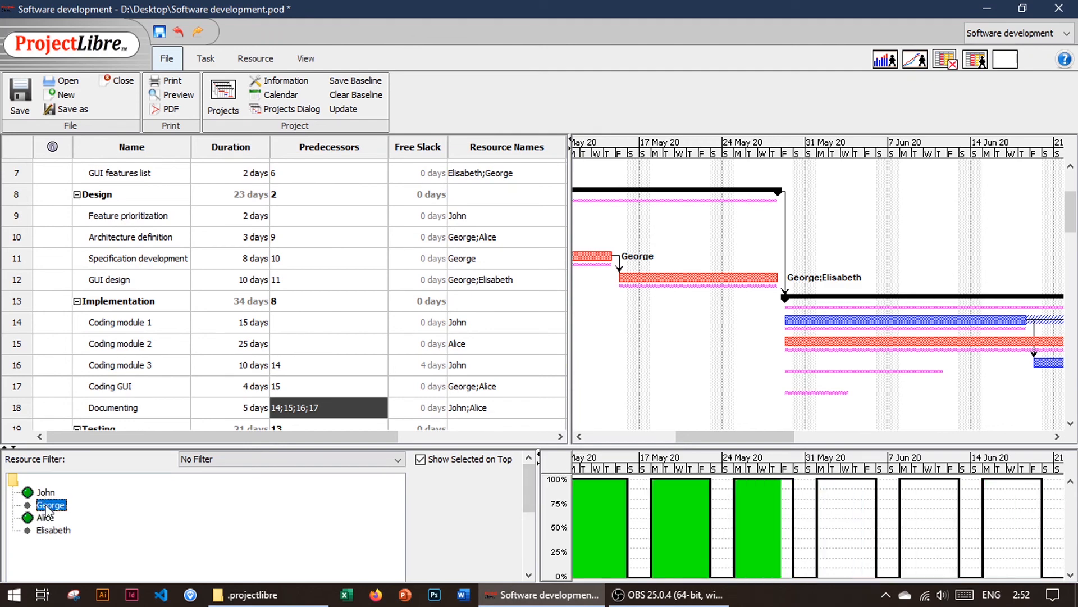
Check the histogram of the fourth resource during implementation and return to the first resource's histogram
{"action": "left_click", "coordinate": [50, 531]}
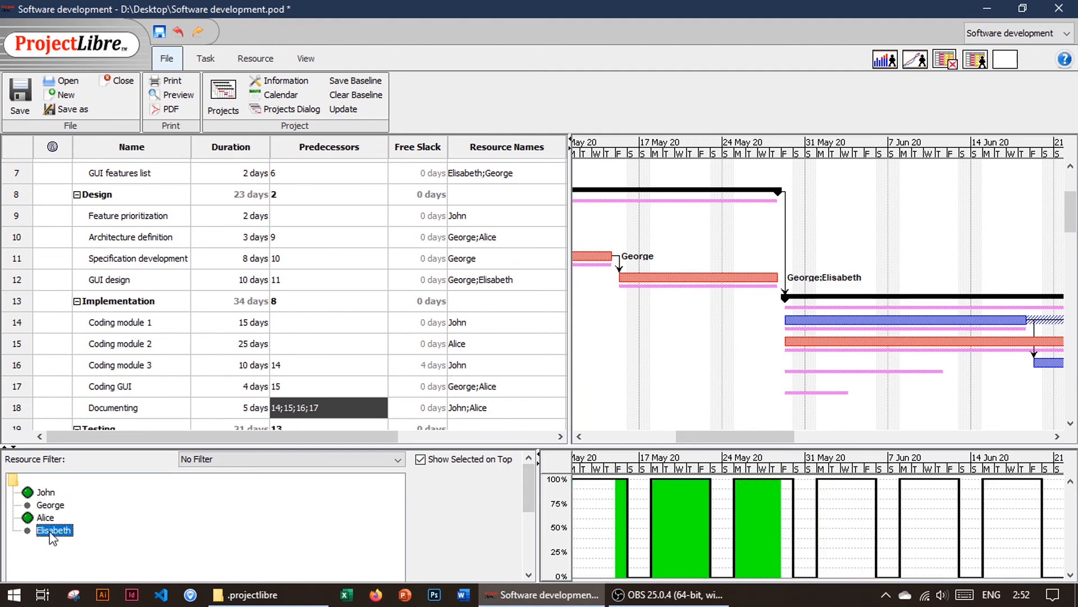
{"action": "left_click", "coordinate": [46, 493]}
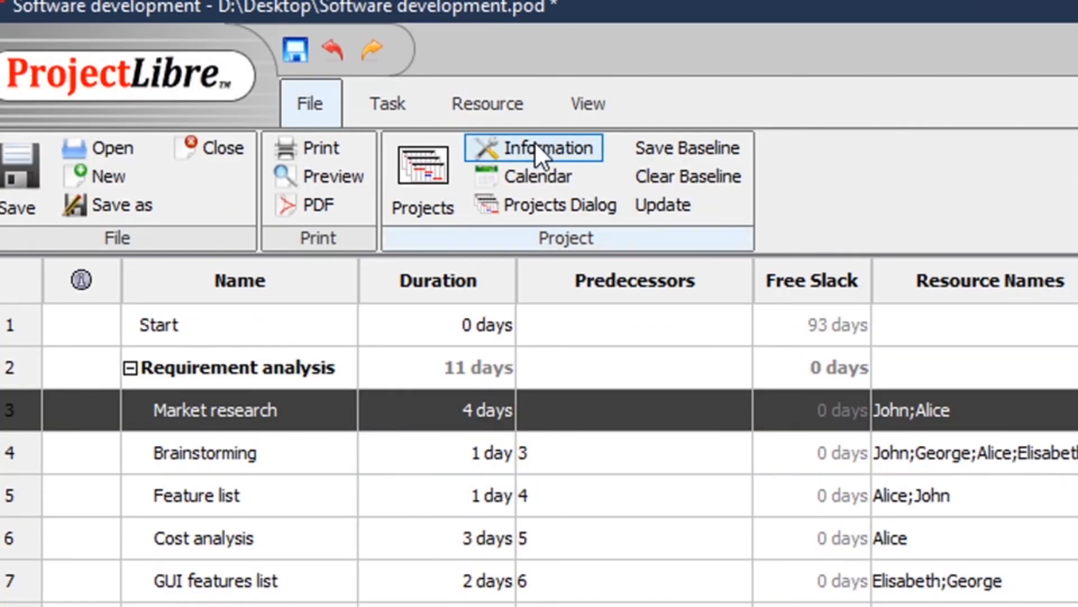
In the general project information, set the status date to 4/14/20 and the current date to 4/13/20 9:00 PM
{"action": "left_click", "coordinate": [535, 145]}
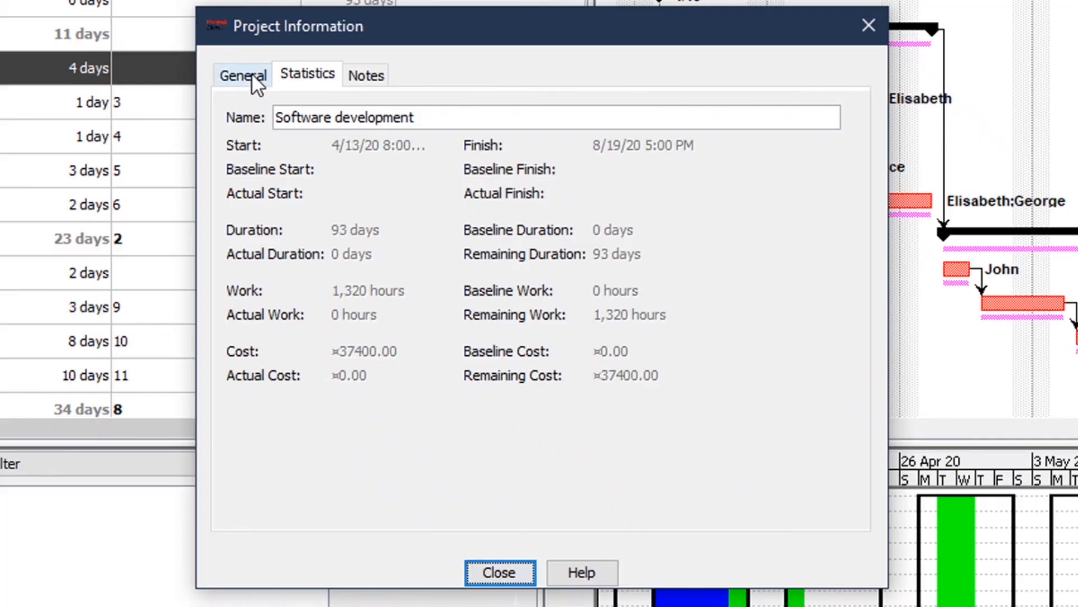
{"action": "left_click", "coordinate": [682, 417]}
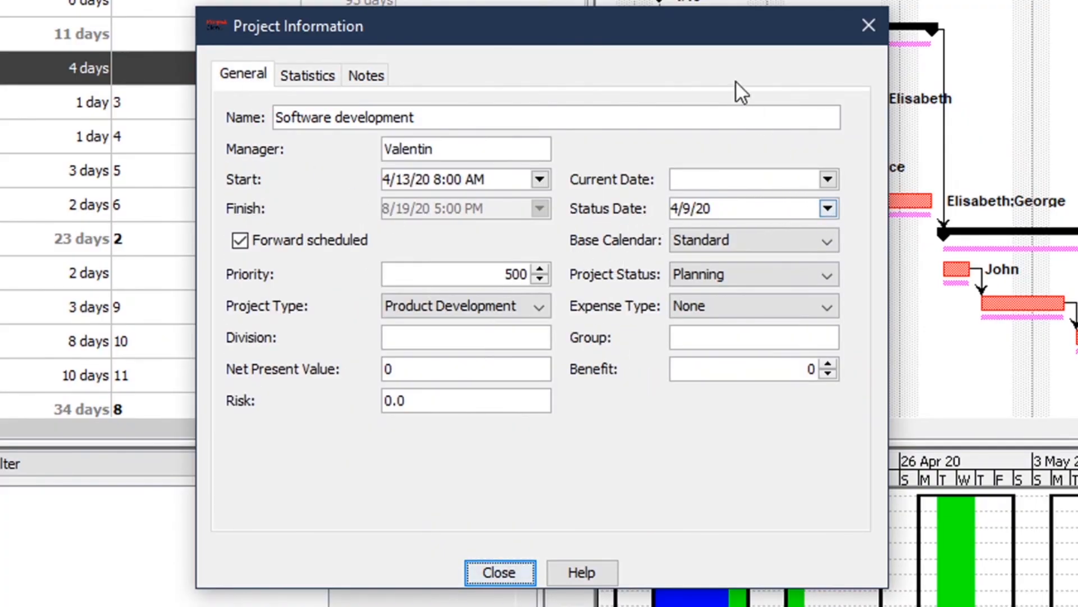
{"action": "left_click_drag", "start_coordinate": [724, 27], "coordinate": [397, 42]}
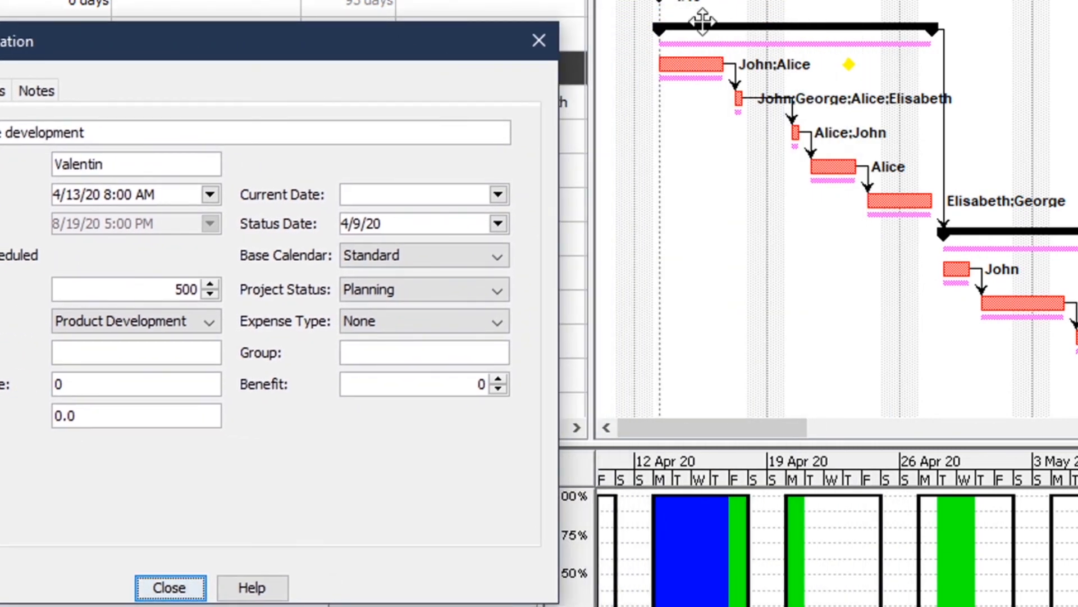
{"action": "left_click", "coordinate": [498, 224]}
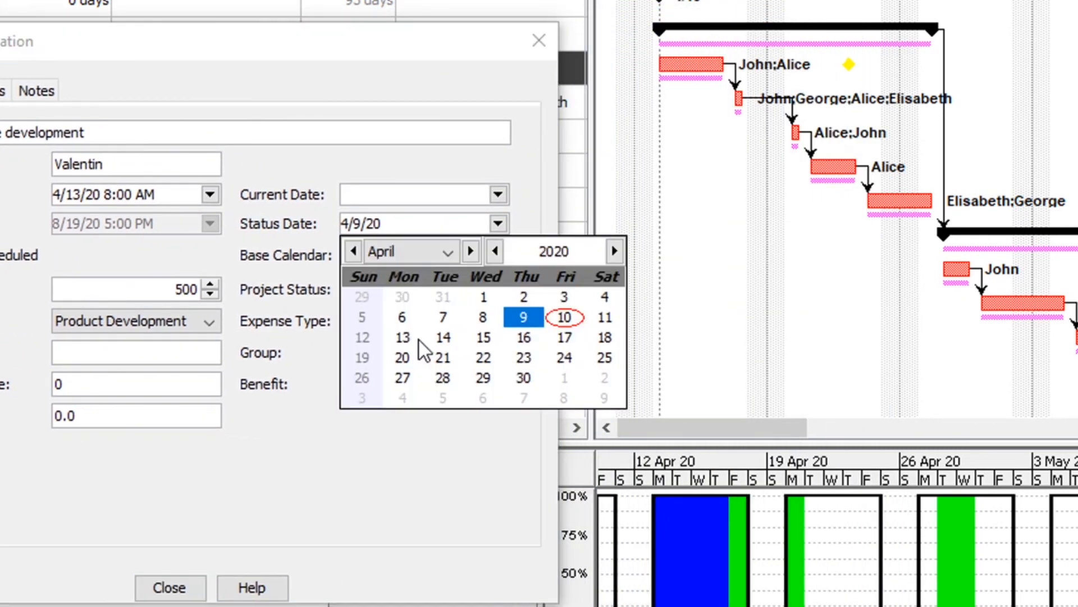
{"action": "left_click", "coordinate": [449, 341]}
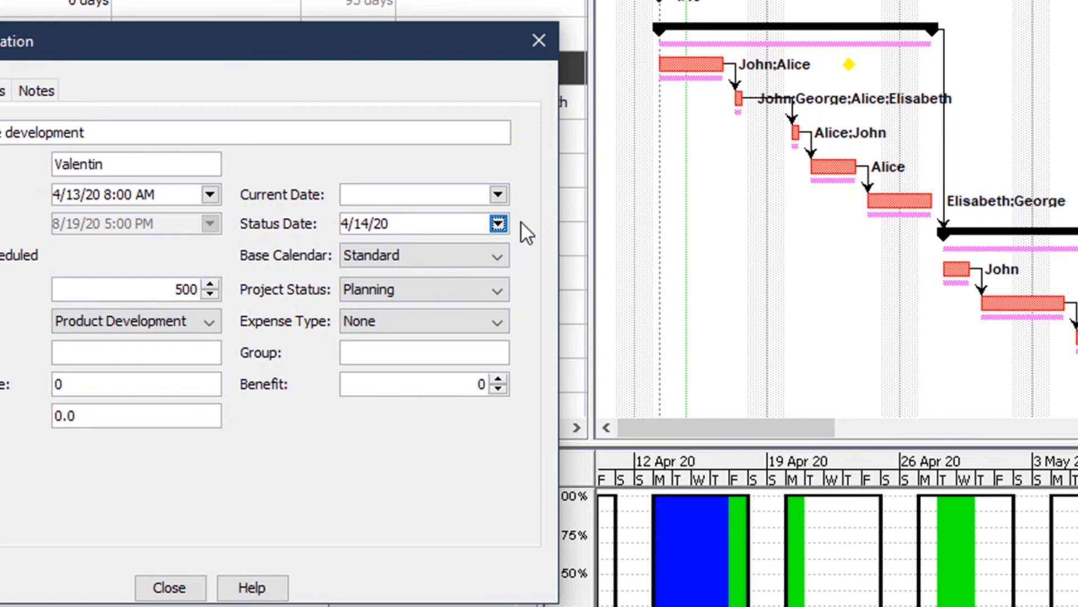
{"action": "left_click", "coordinate": [499, 197]}
{"action": "left_click", "coordinate": [451, 310]}
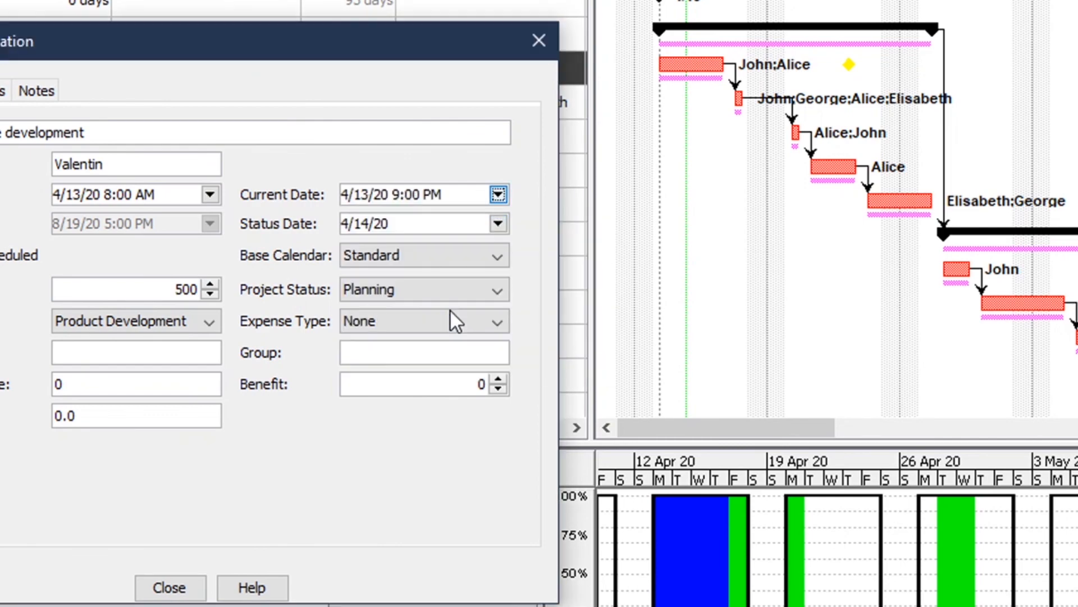
{"action": "left_click", "coordinate": [183, 587]}
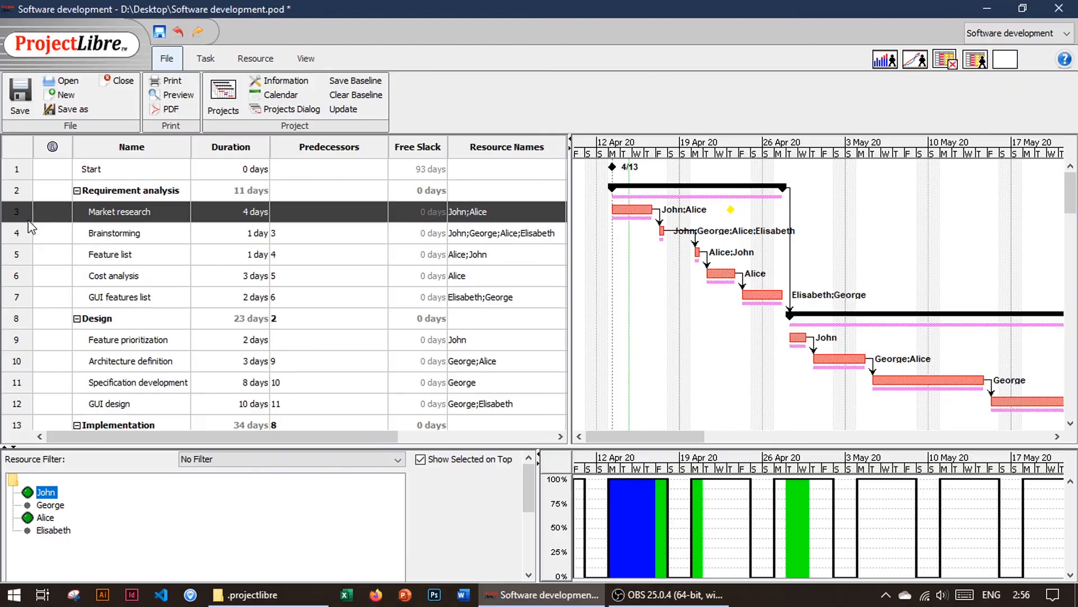
Raise the percent complete of the Market research task to record its partial progress
{"action": "double_click", "coordinate": [23, 214]}
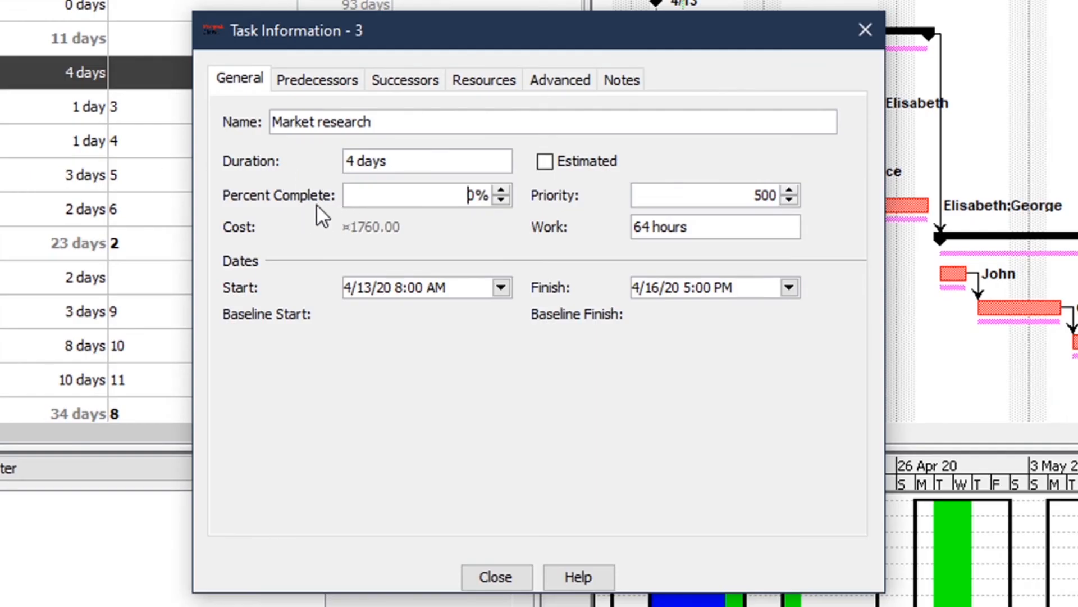
{"action": "left_click", "coordinate": [504, 191]}
{"action": "left_click", "coordinate": [504, 190]}
{"action": "left_click", "coordinate": [504, 190]}
{"action": "left_click", "coordinate": [474, 162]}
{"action": "left_click", "coordinate": [510, 572]}
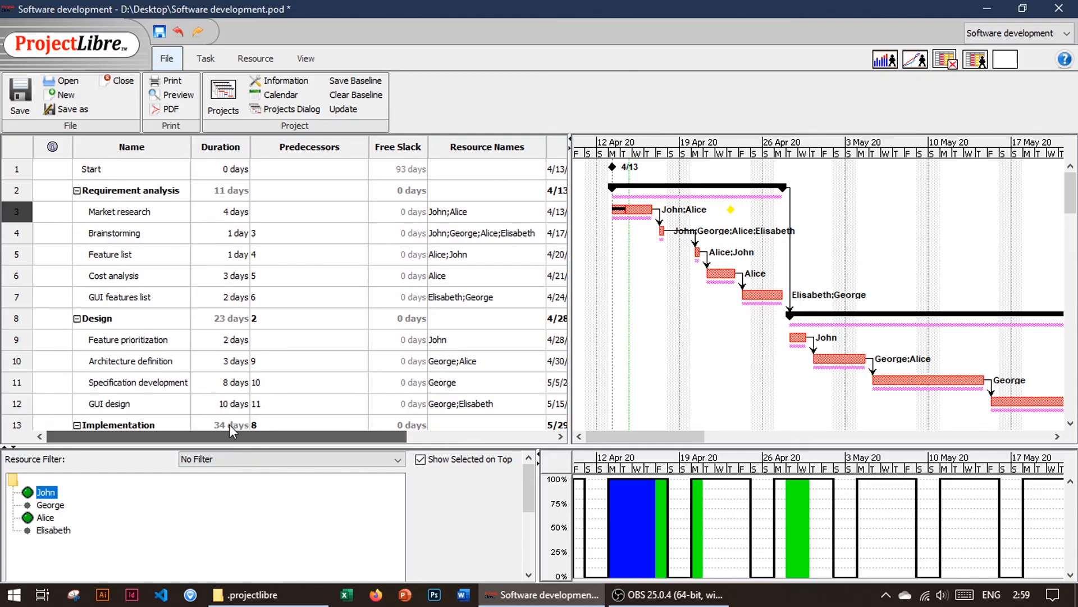
Insert an Actual Cost column before the Start column in the task table
{"action": "left_click_drag", "start_coordinate": [315, 433], "coordinate": [469, 434]}
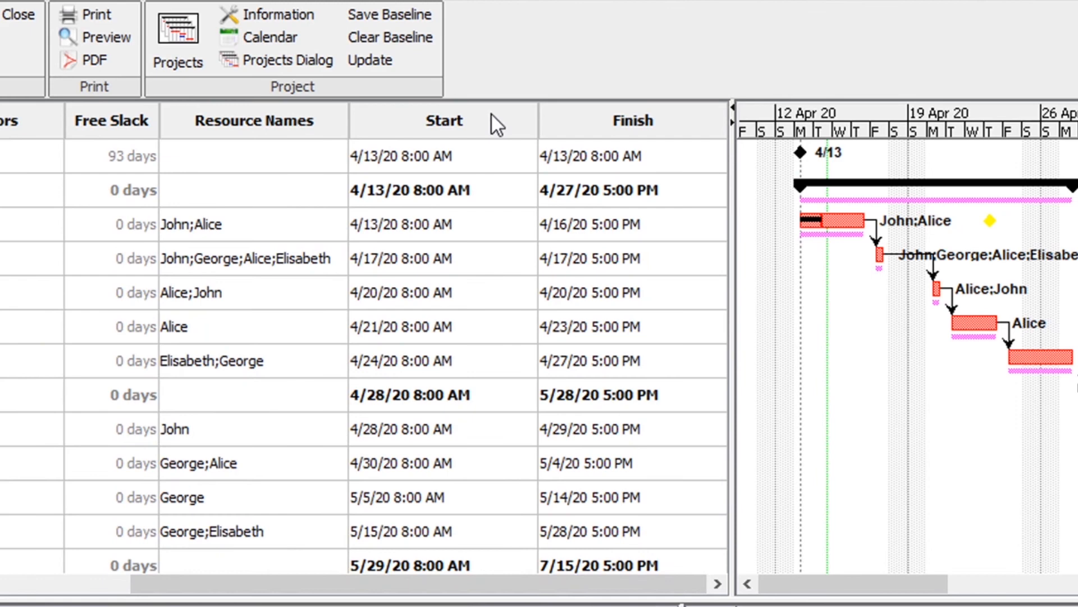
{"action": "right_click", "coordinate": [426, 147]}
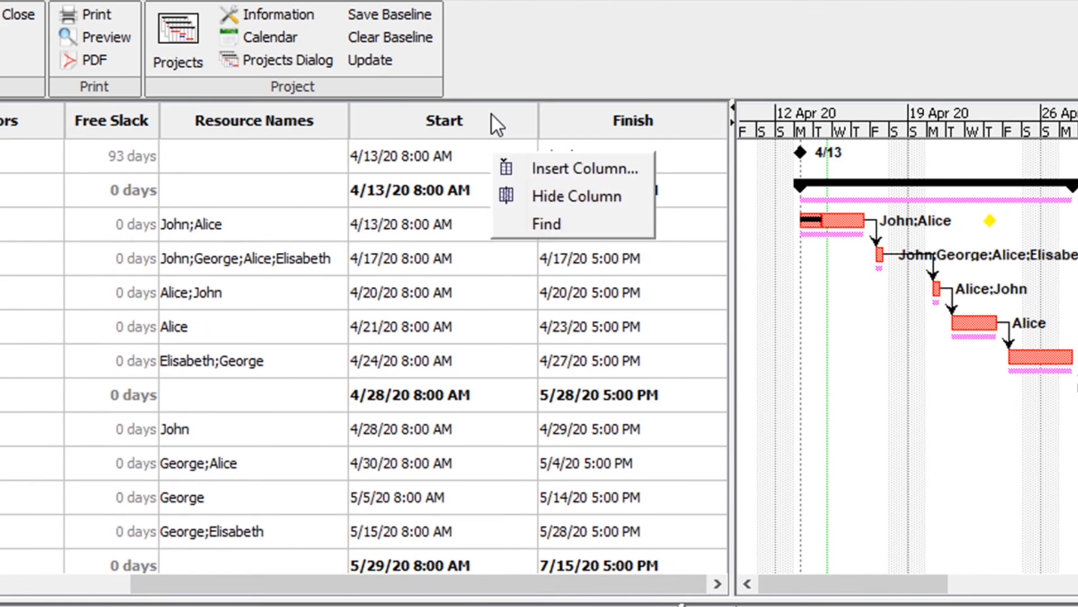
{"action": "left_click", "coordinate": [481, 174]}
{"action": "left_click", "coordinate": [669, 345]}
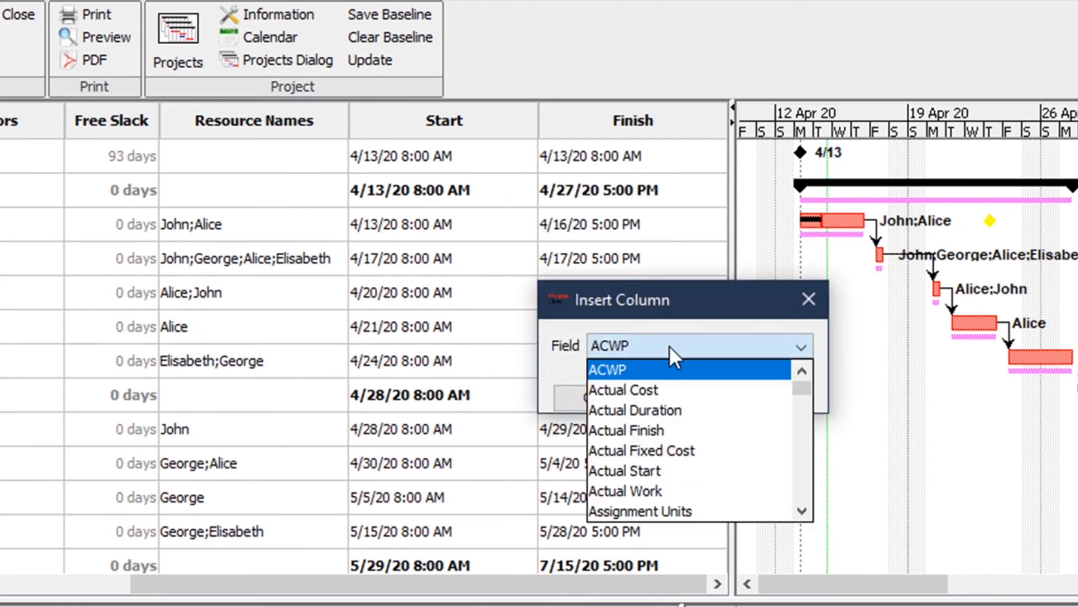
{"action": "scroll", "coordinate": [689, 423], "scroll_direction": "down", "scroll_amount": 1}
{"action": "scroll", "coordinate": [692, 426], "scroll_direction": "up", "scroll_amount": 1}
{"action": "left_click", "coordinate": [629, 387]}
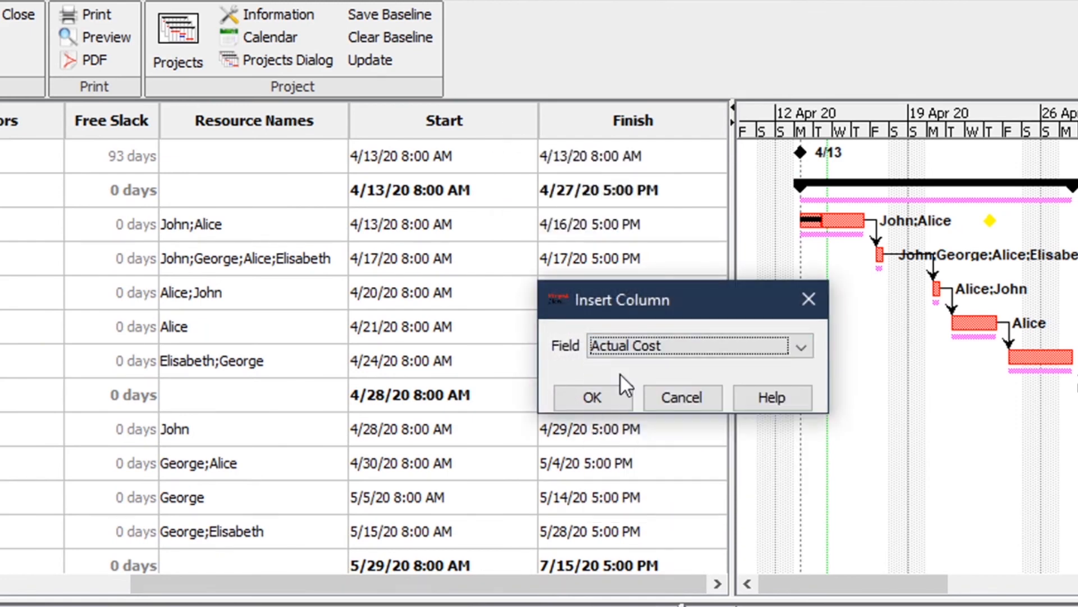
{"action": "left_click", "coordinate": [612, 396]}
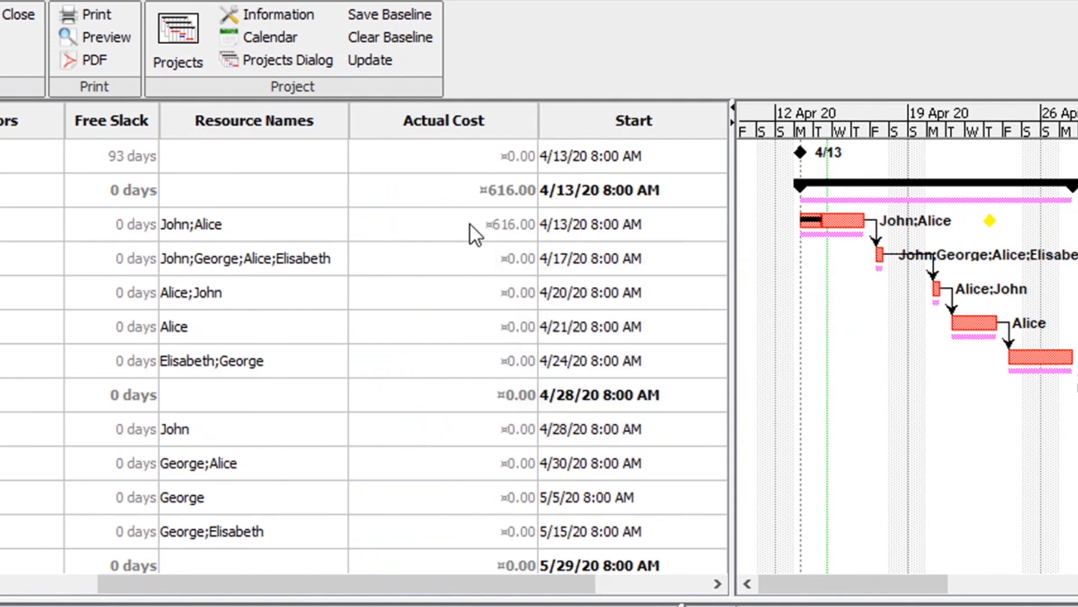
{"action": "left_click_drag", "start_coordinate": [497, 583], "coordinate": [506, 584]}
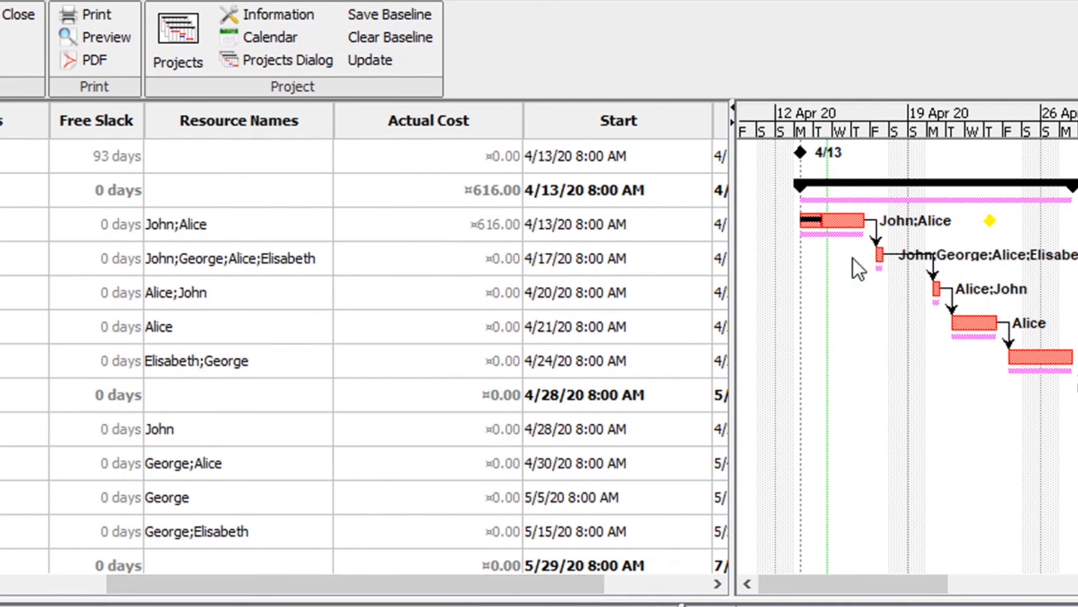
Insert a Cost column before the Actual Cost column in the task table
{"action": "right_click", "coordinate": [487, 121]}
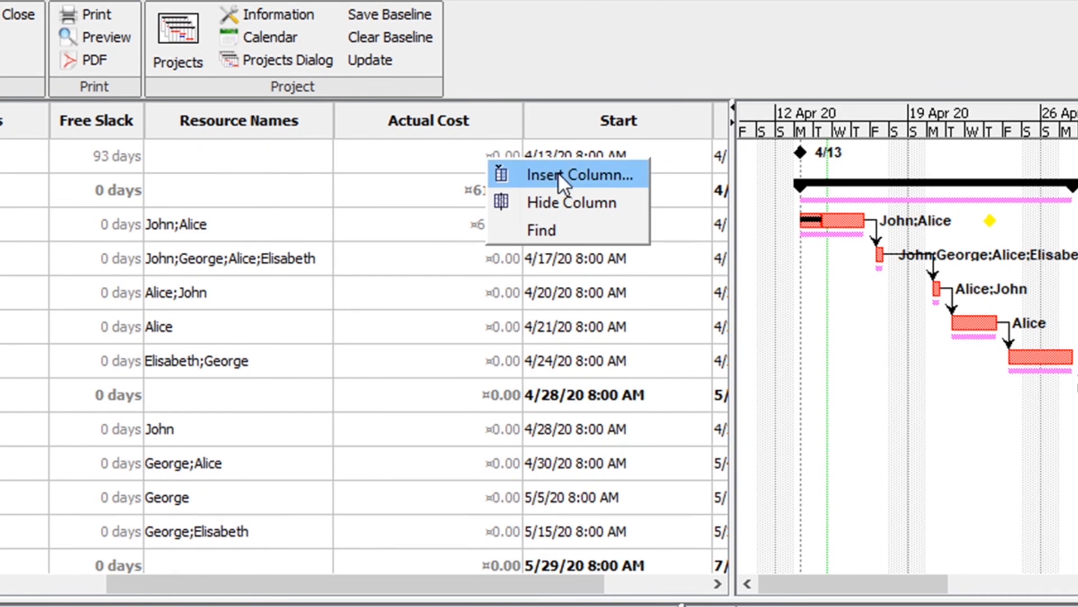
{"action": "left_click", "coordinate": [519, 173]}
{"action": "left_click", "coordinate": [727, 351]}
{"action": "scroll", "coordinate": [691, 427], "scroll_direction": "down", "scroll_amount": 15}
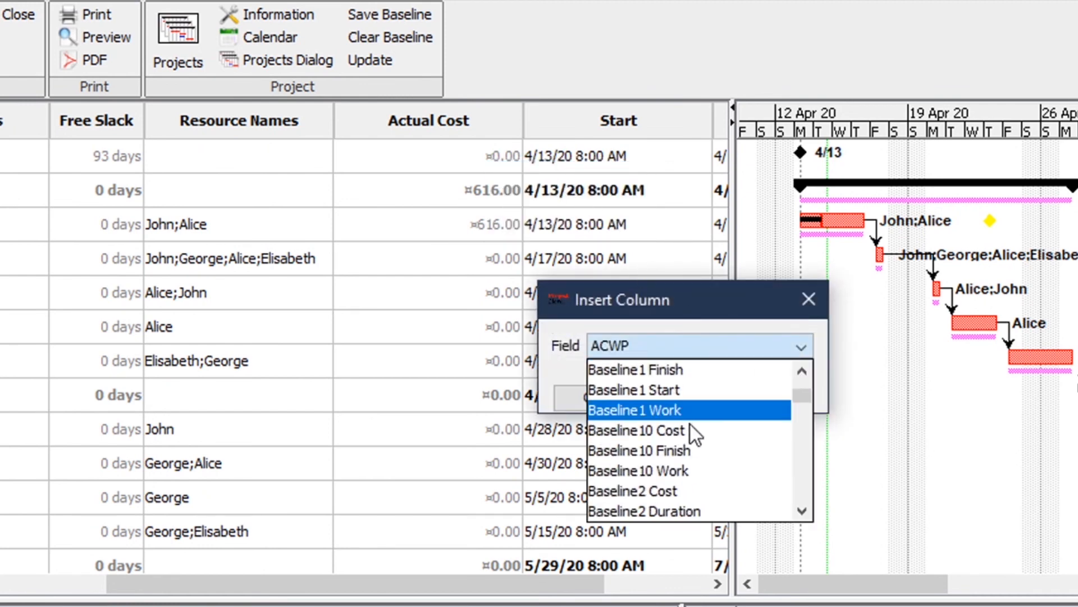
{"action": "scroll", "coordinate": [689, 429], "scroll_direction": "down", "scroll_amount": 10}
{"action": "scroll", "coordinate": [614, 467], "scroll_direction": "up", "scroll_amount": 3}
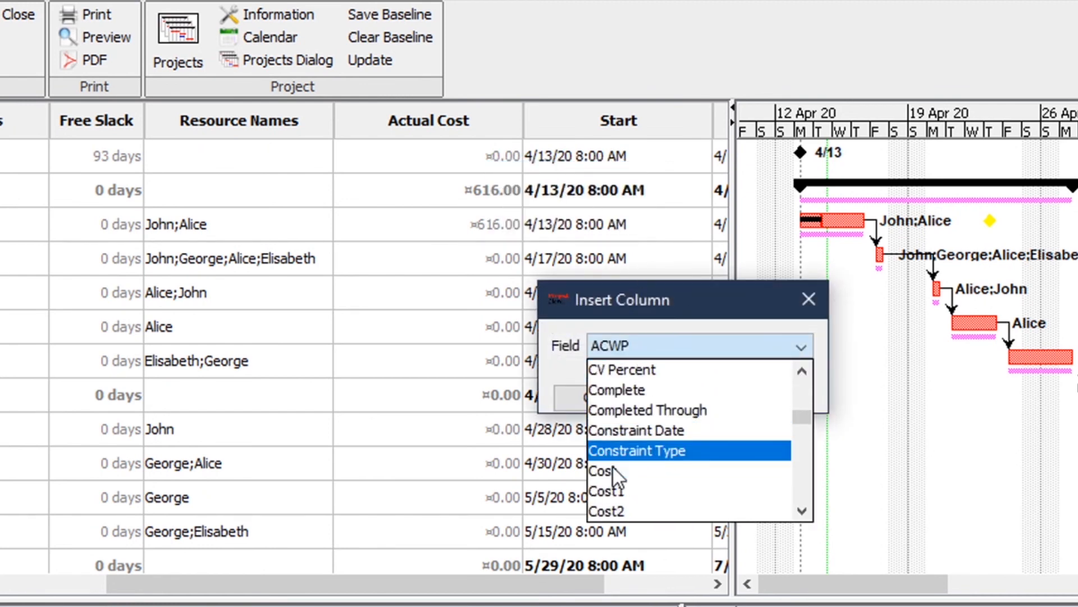
{"action": "left_click", "coordinate": [613, 470]}
{"action": "left_click", "coordinate": [593, 397]}
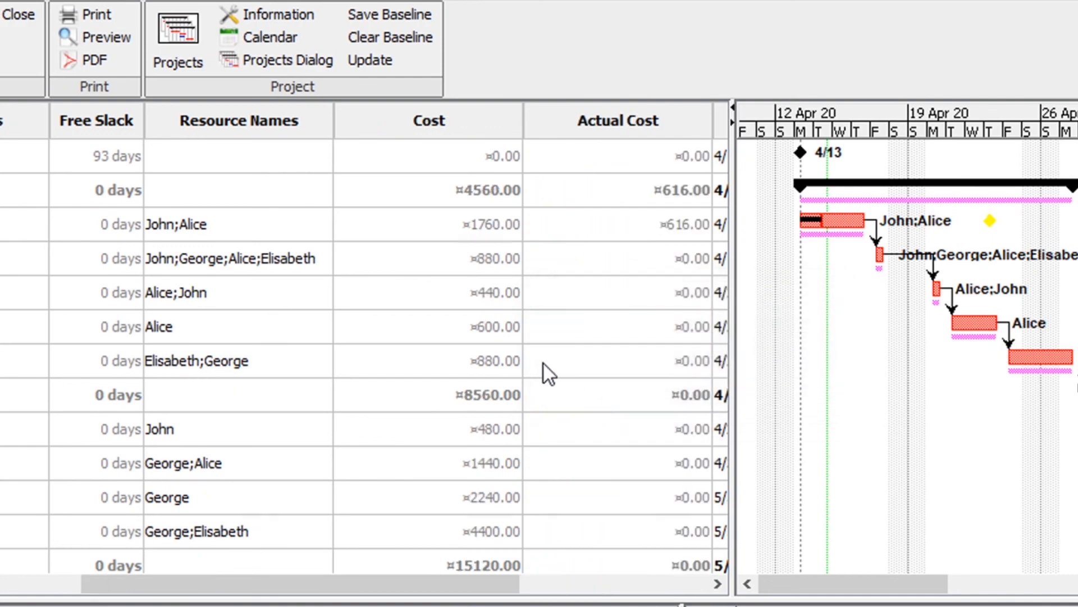
{"action": "left_click_drag", "start_coordinate": [484, 587], "coordinate": [511, 589]}
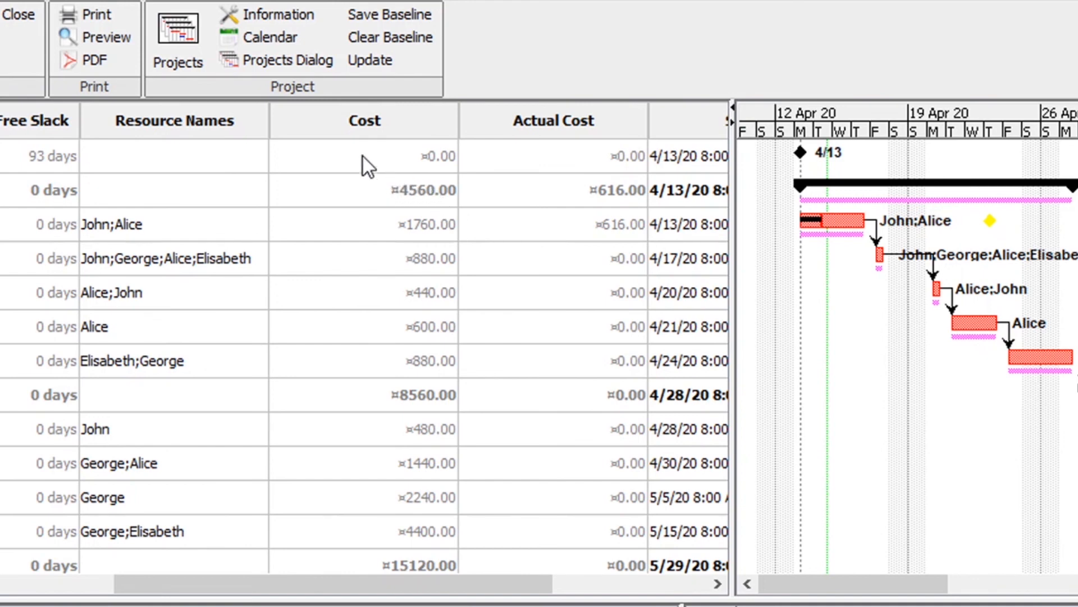
Review the project statistics for actual and remaining work and cost
{"action": "left_click", "coordinate": [278, 13]}
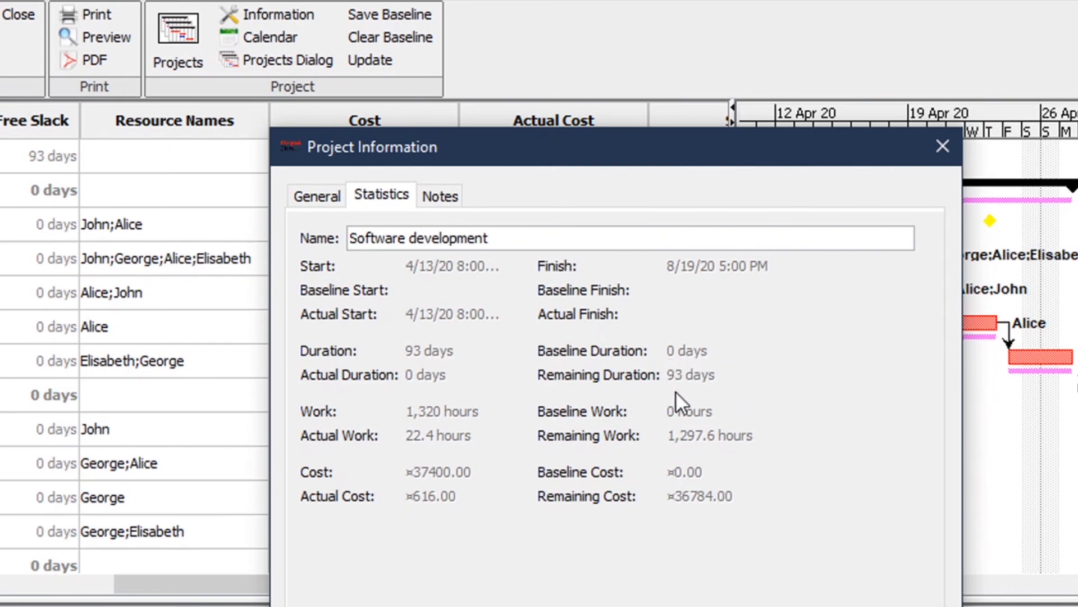
{"action": "left_click", "coordinate": [944, 146]}
Hide the resource histogram and compare the last tasks' bars with their baselines at the end of the Gantt chart
{"action": "left_click_drag", "start_coordinate": [662, 434], "coordinate": [822, 434]}
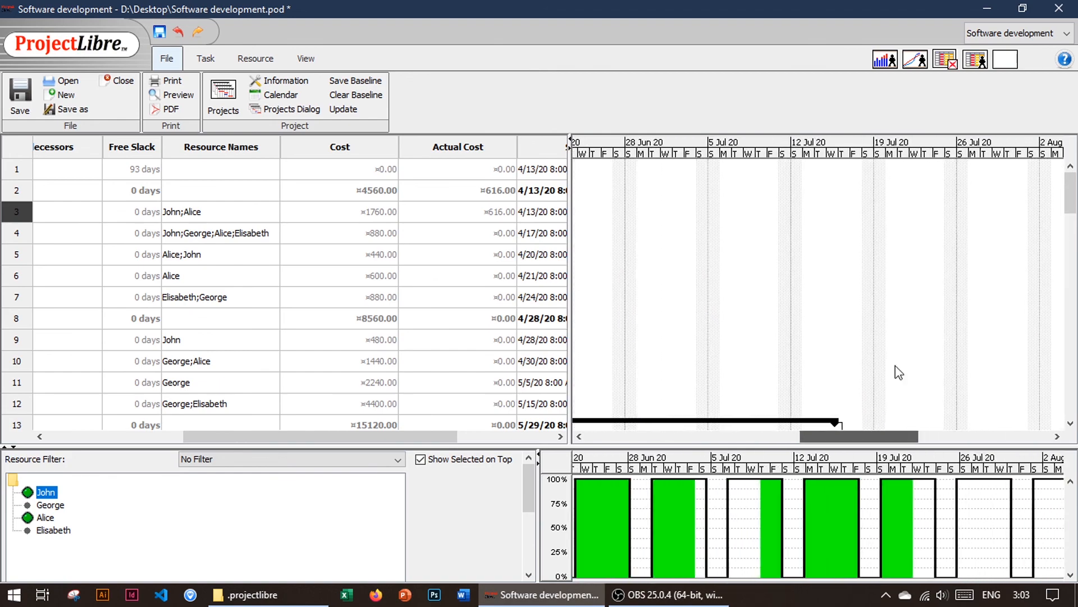
{"action": "left_click", "coordinate": [885, 62]}
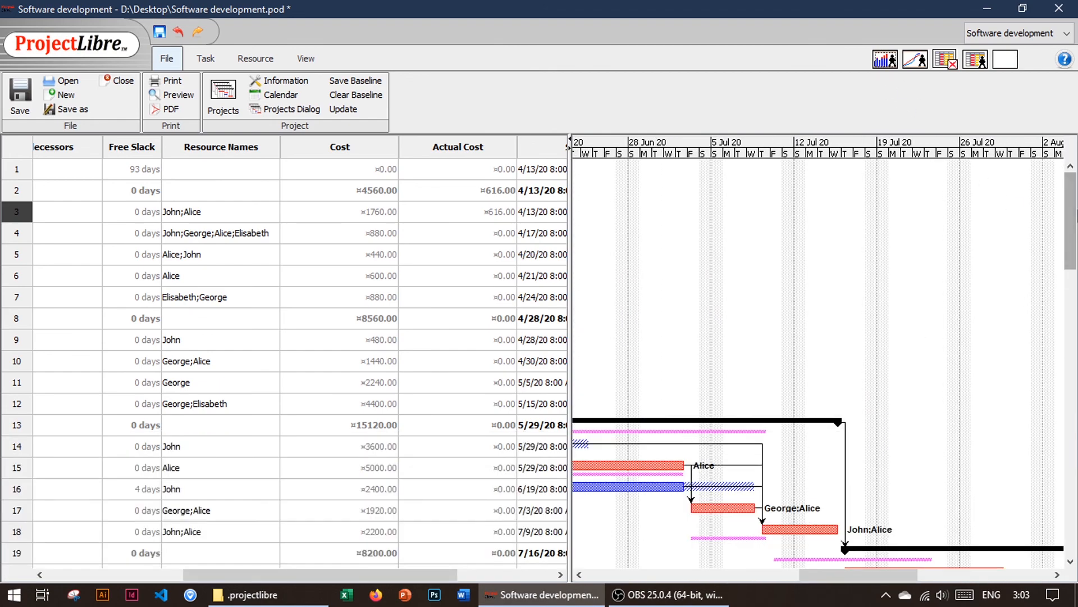
{"action": "left_click_drag", "start_coordinate": [1072, 231], "coordinate": [1073, 234]}
{"action": "left_click_drag", "start_coordinate": [1072, 233], "coordinate": [1072, 283]}
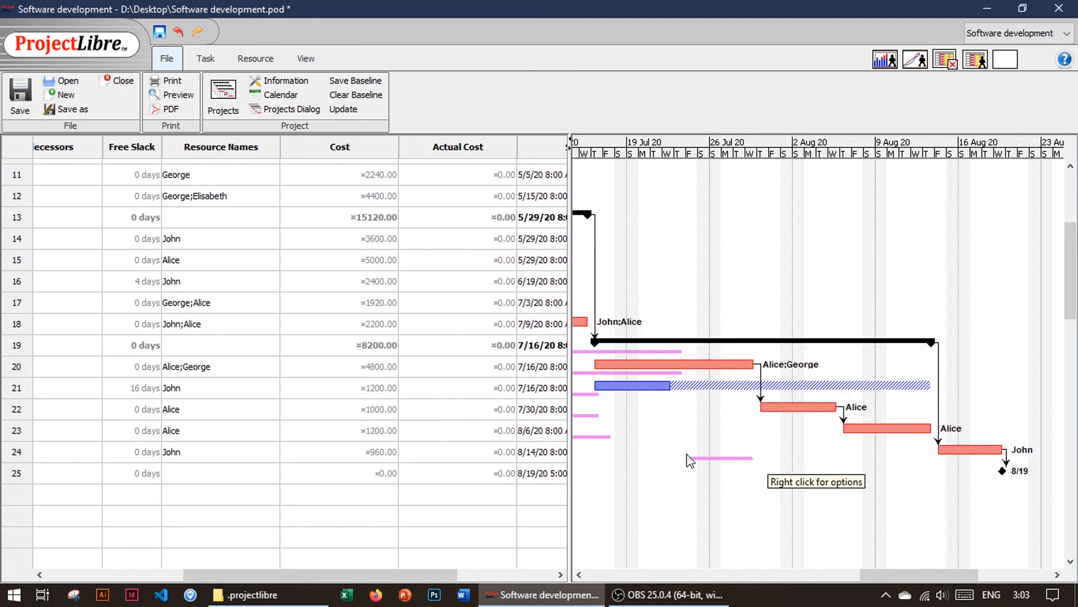